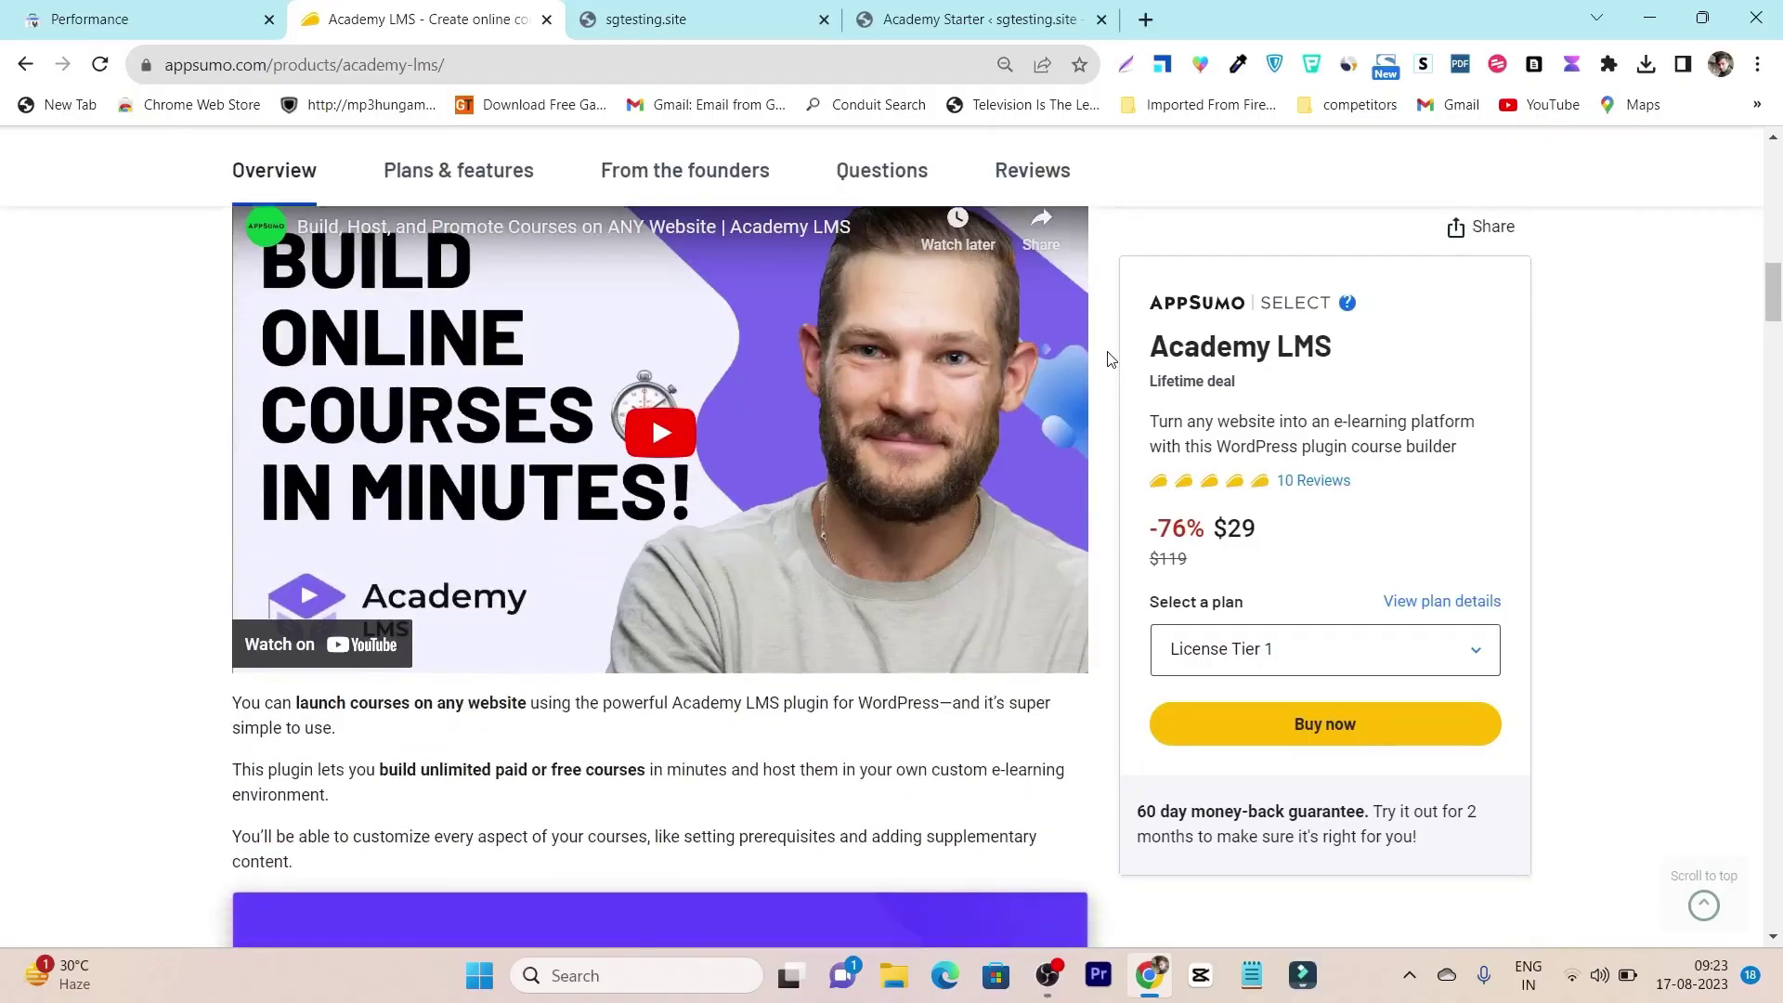
Step: Look through the Academy LMS product overview on the AppSumo deal page
{"action": "scroll", "coordinate": [1112, 359], "scroll_direction": "down", "scroll_amount": 3}
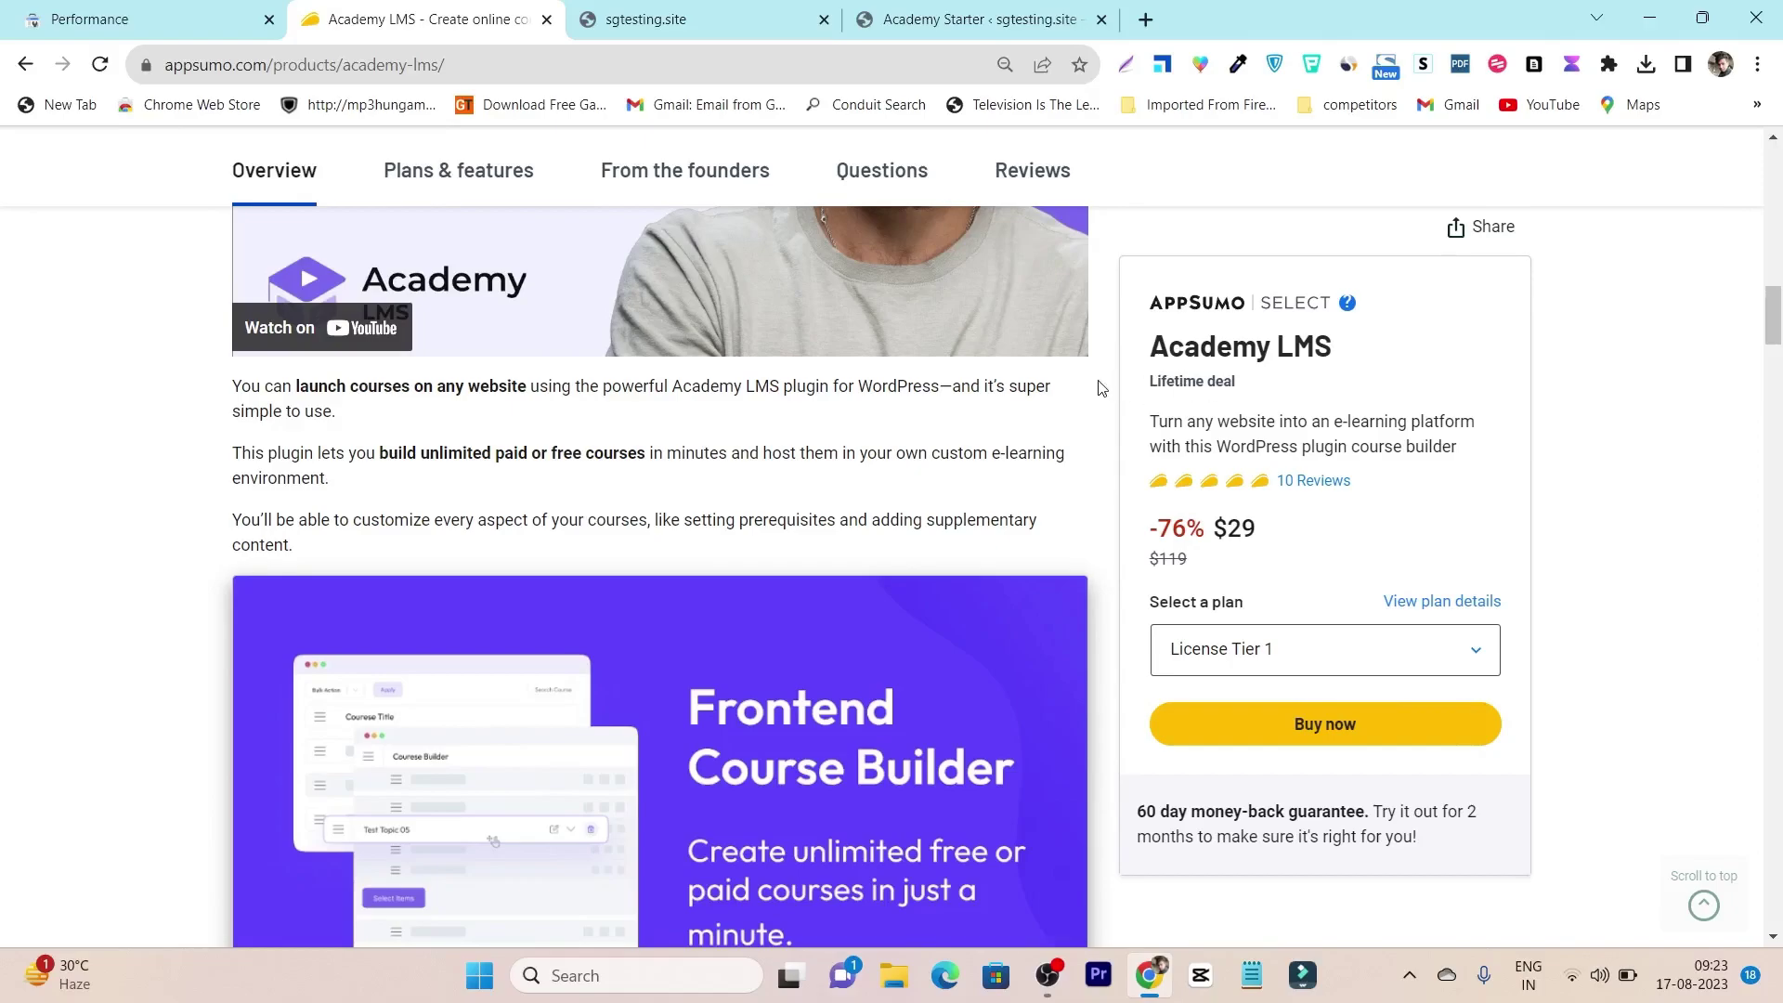
{"action": "scroll", "coordinate": [1102, 388], "scroll_direction": "up", "scroll_amount": 7}
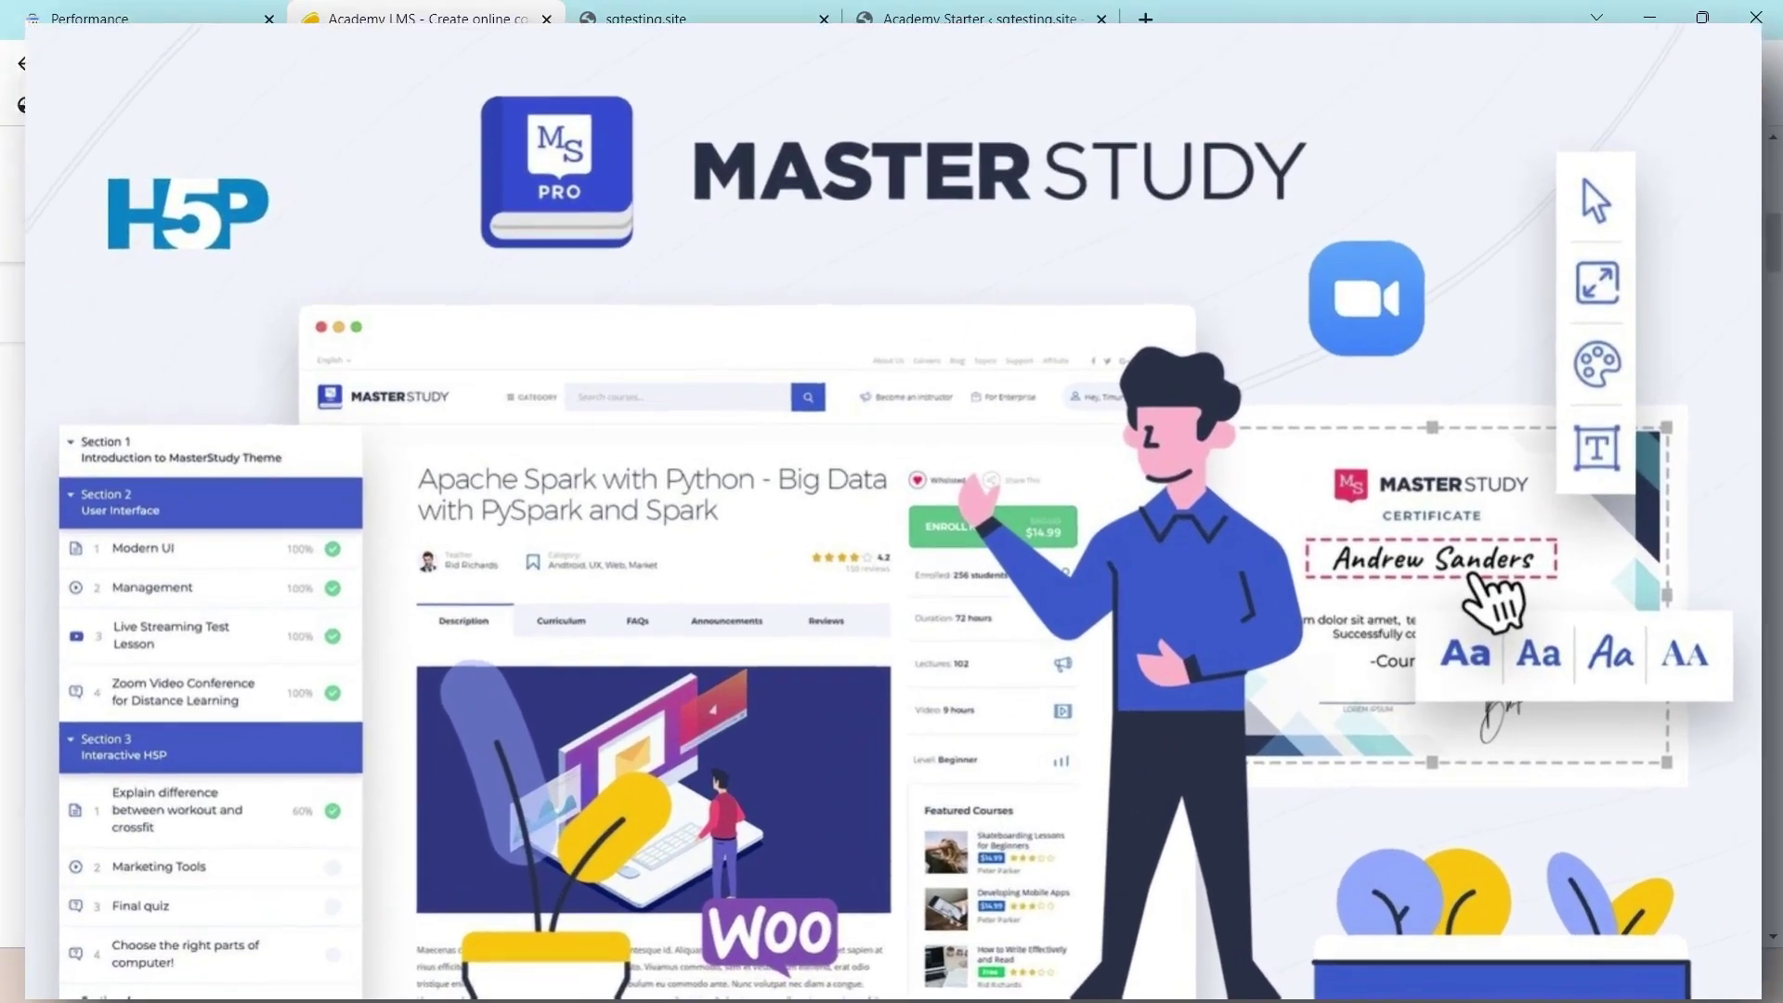
{"action": "scroll", "coordinate": [1101, 389], "scroll_direction": "down", "scroll_amount": 7}
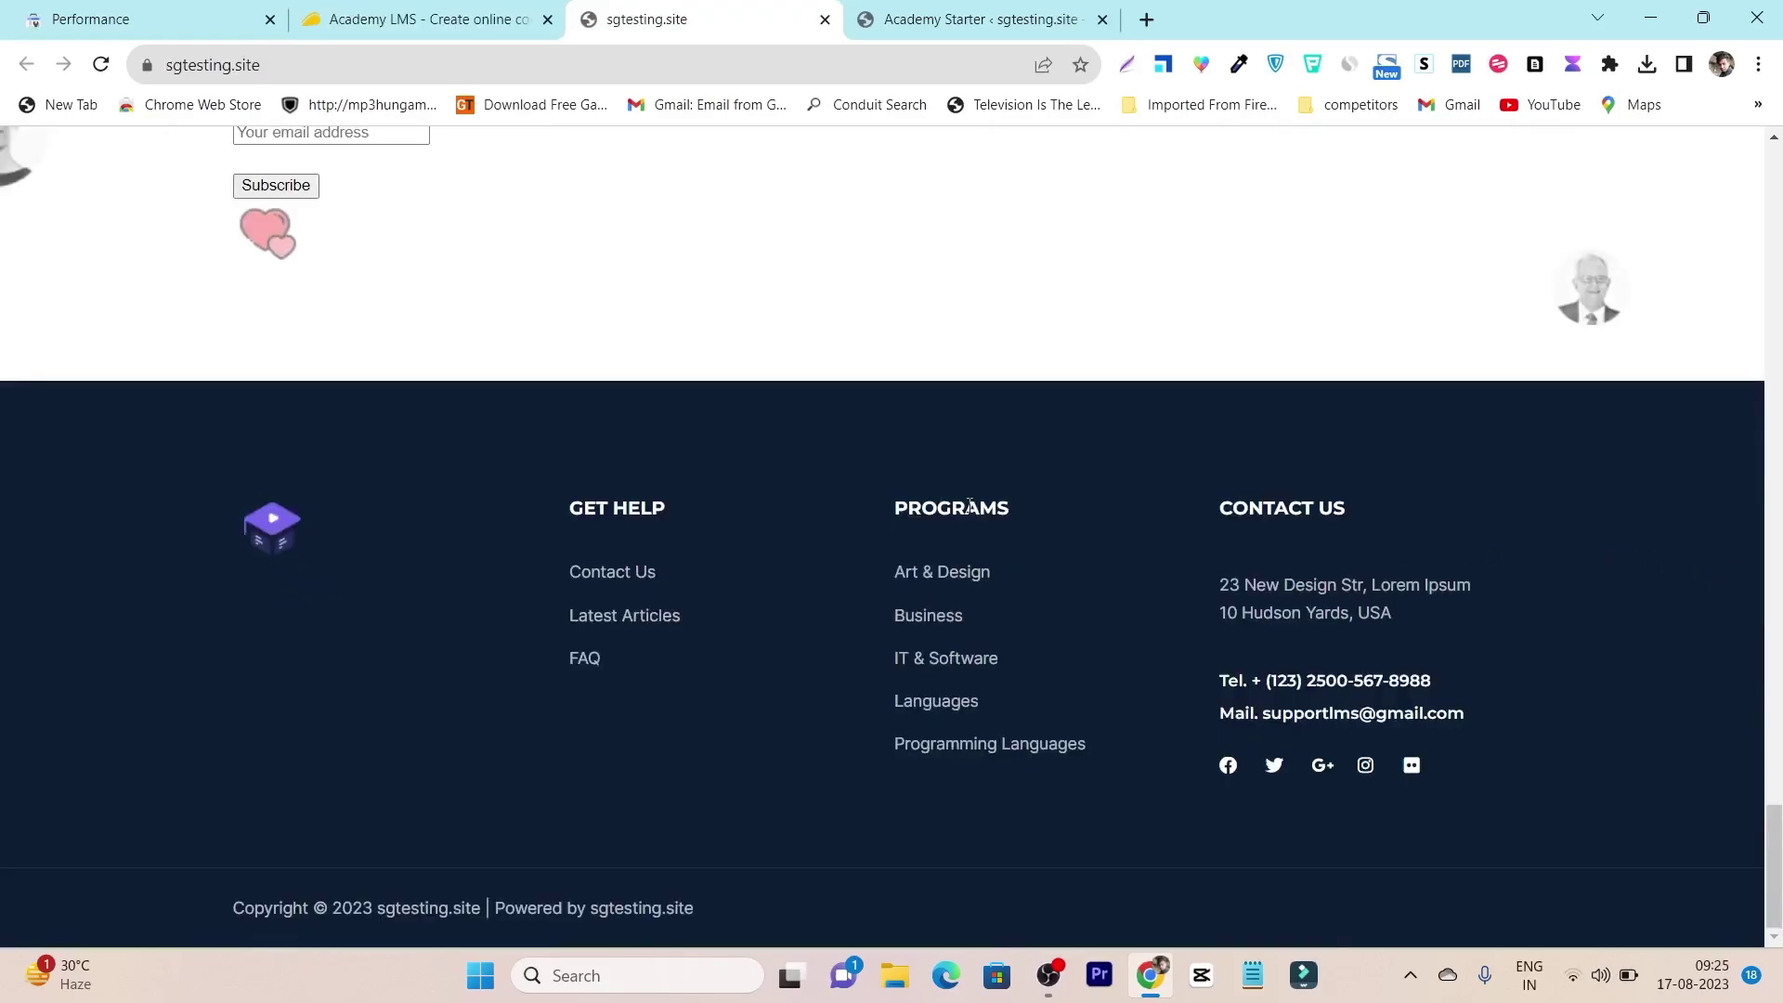
Step: Look over the sgtesting.site demo homepage from its footer back up to the header navigation
{"action": "scroll", "coordinate": [872, 477], "scroll_direction": "up", "scroll_amount": 15}
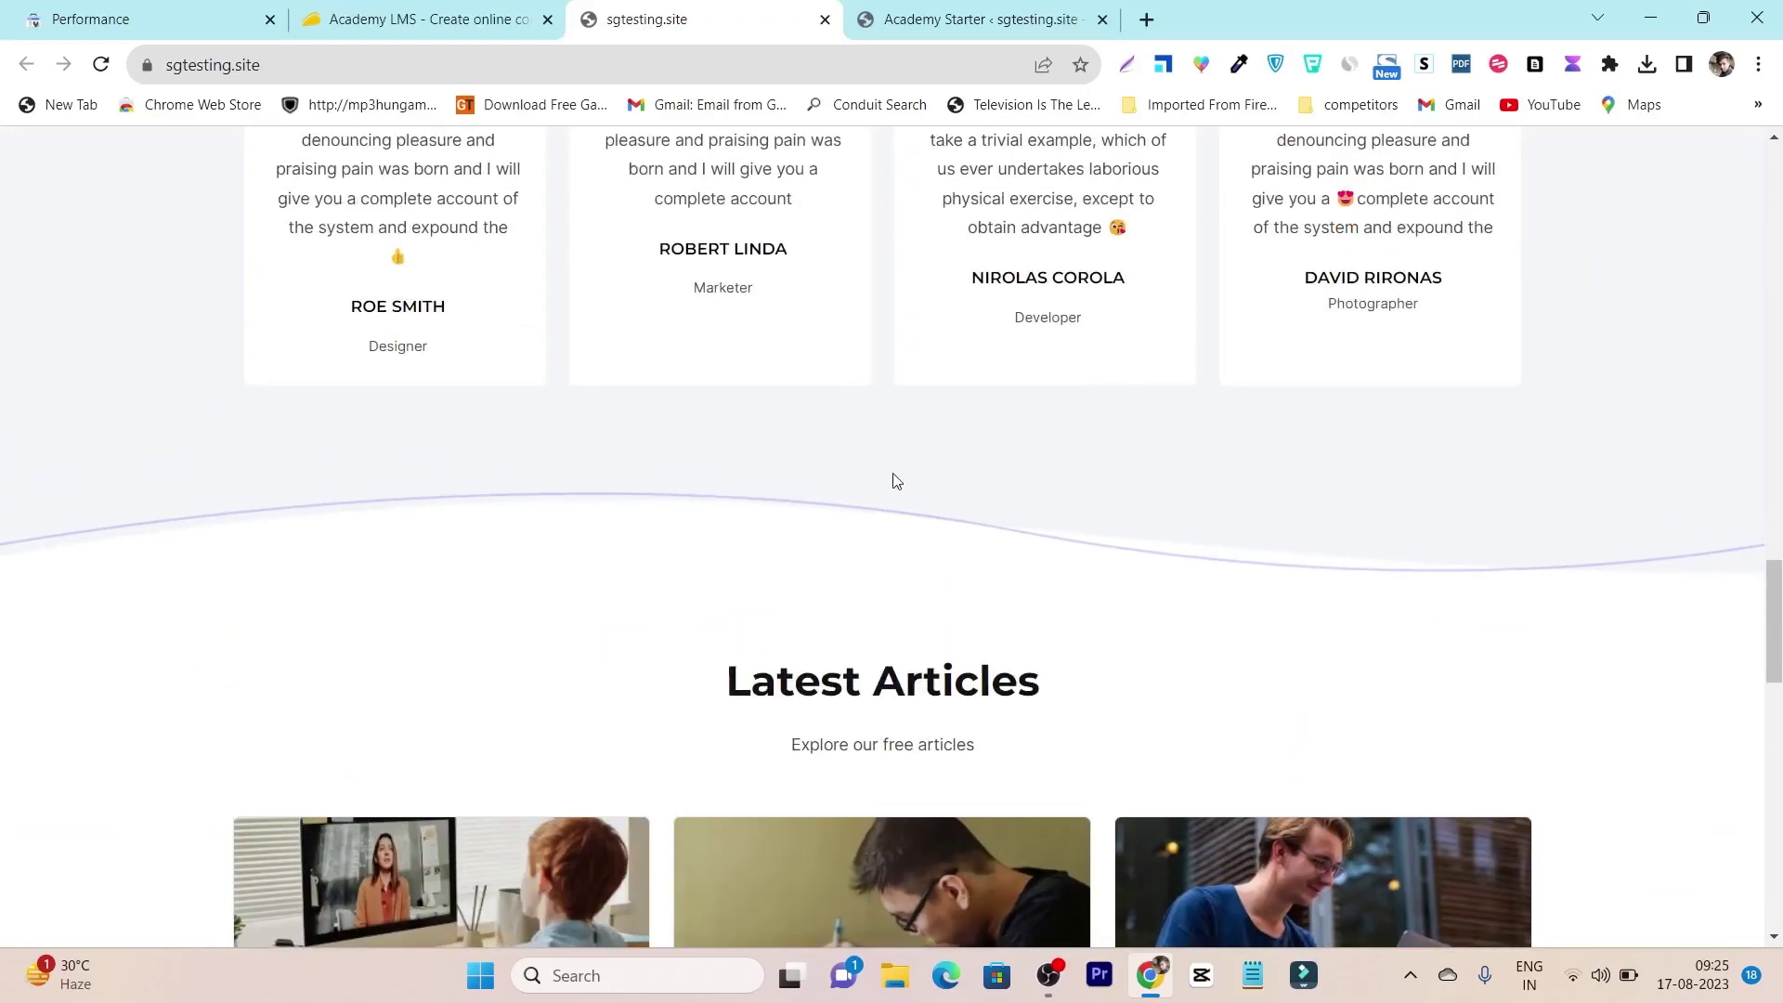
{"action": "scroll", "coordinate": [919, 482], "scroll_direction": "up", "scroll_amount": 6}
{"action": "scroll", "coordinate": [859, 491], "scroll_direction": "up", "scroll_amount": 10}
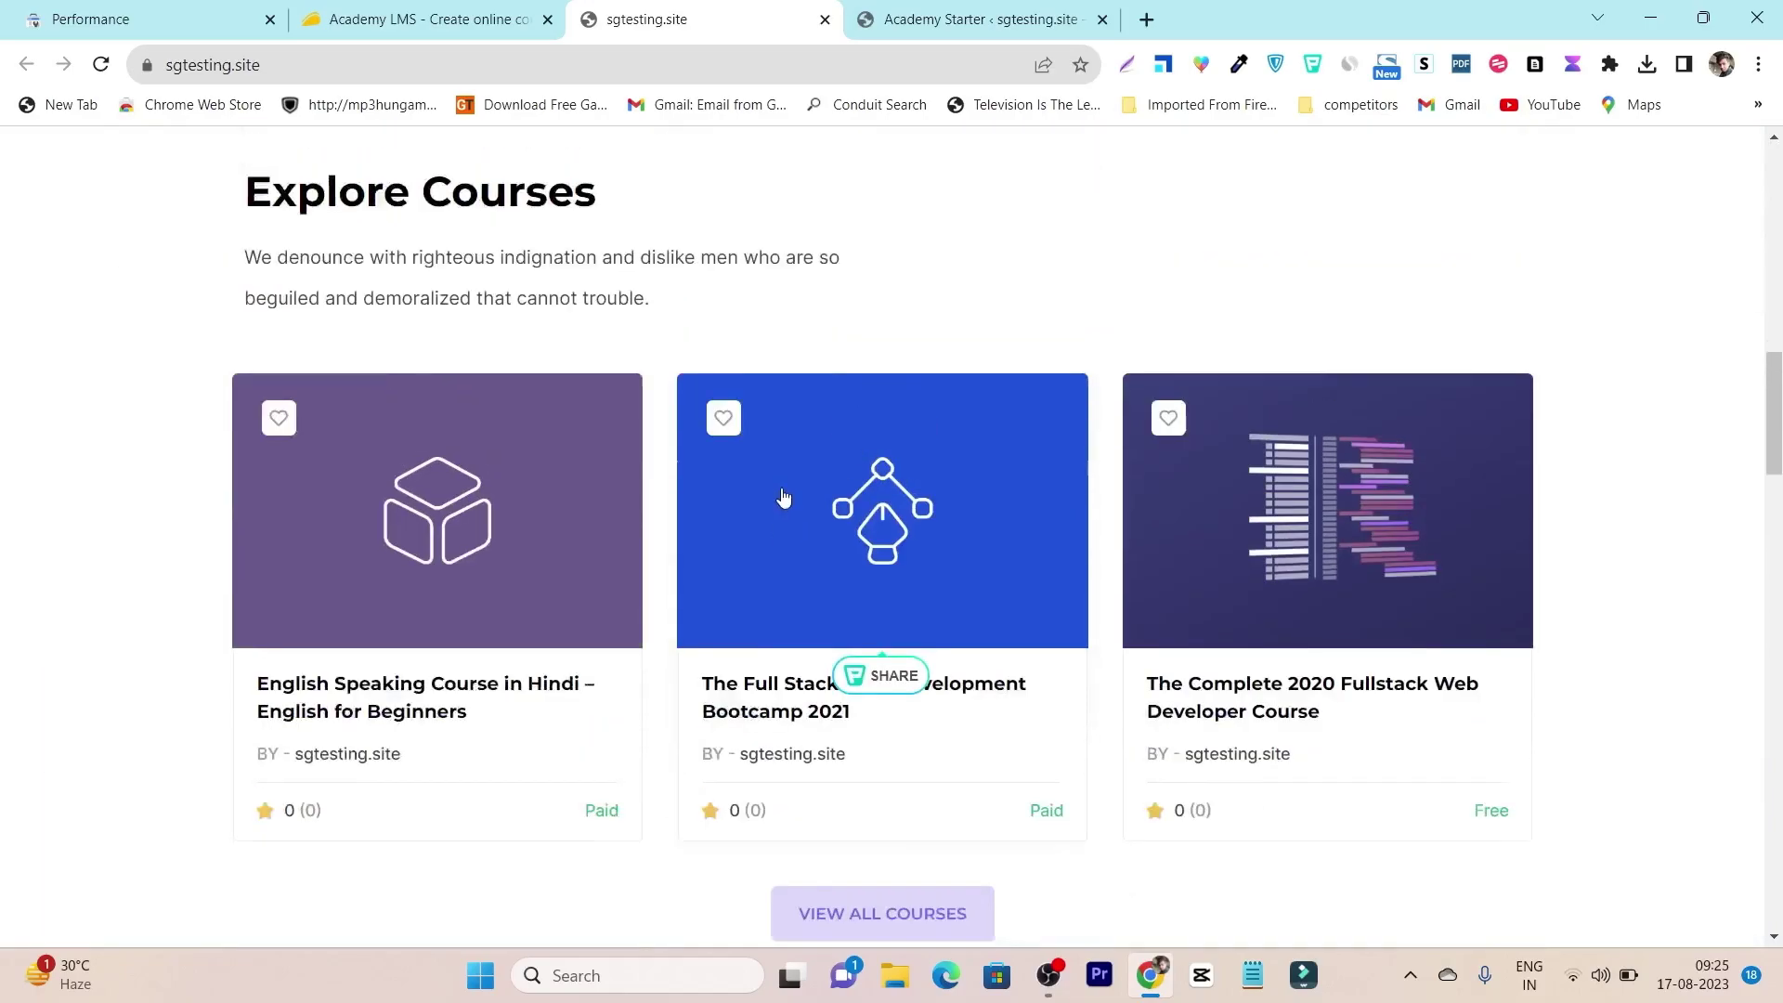
{"action": "scroll", "coordinate": [901, 393], "scroll_direction": "up", "scroll_amount": 15}
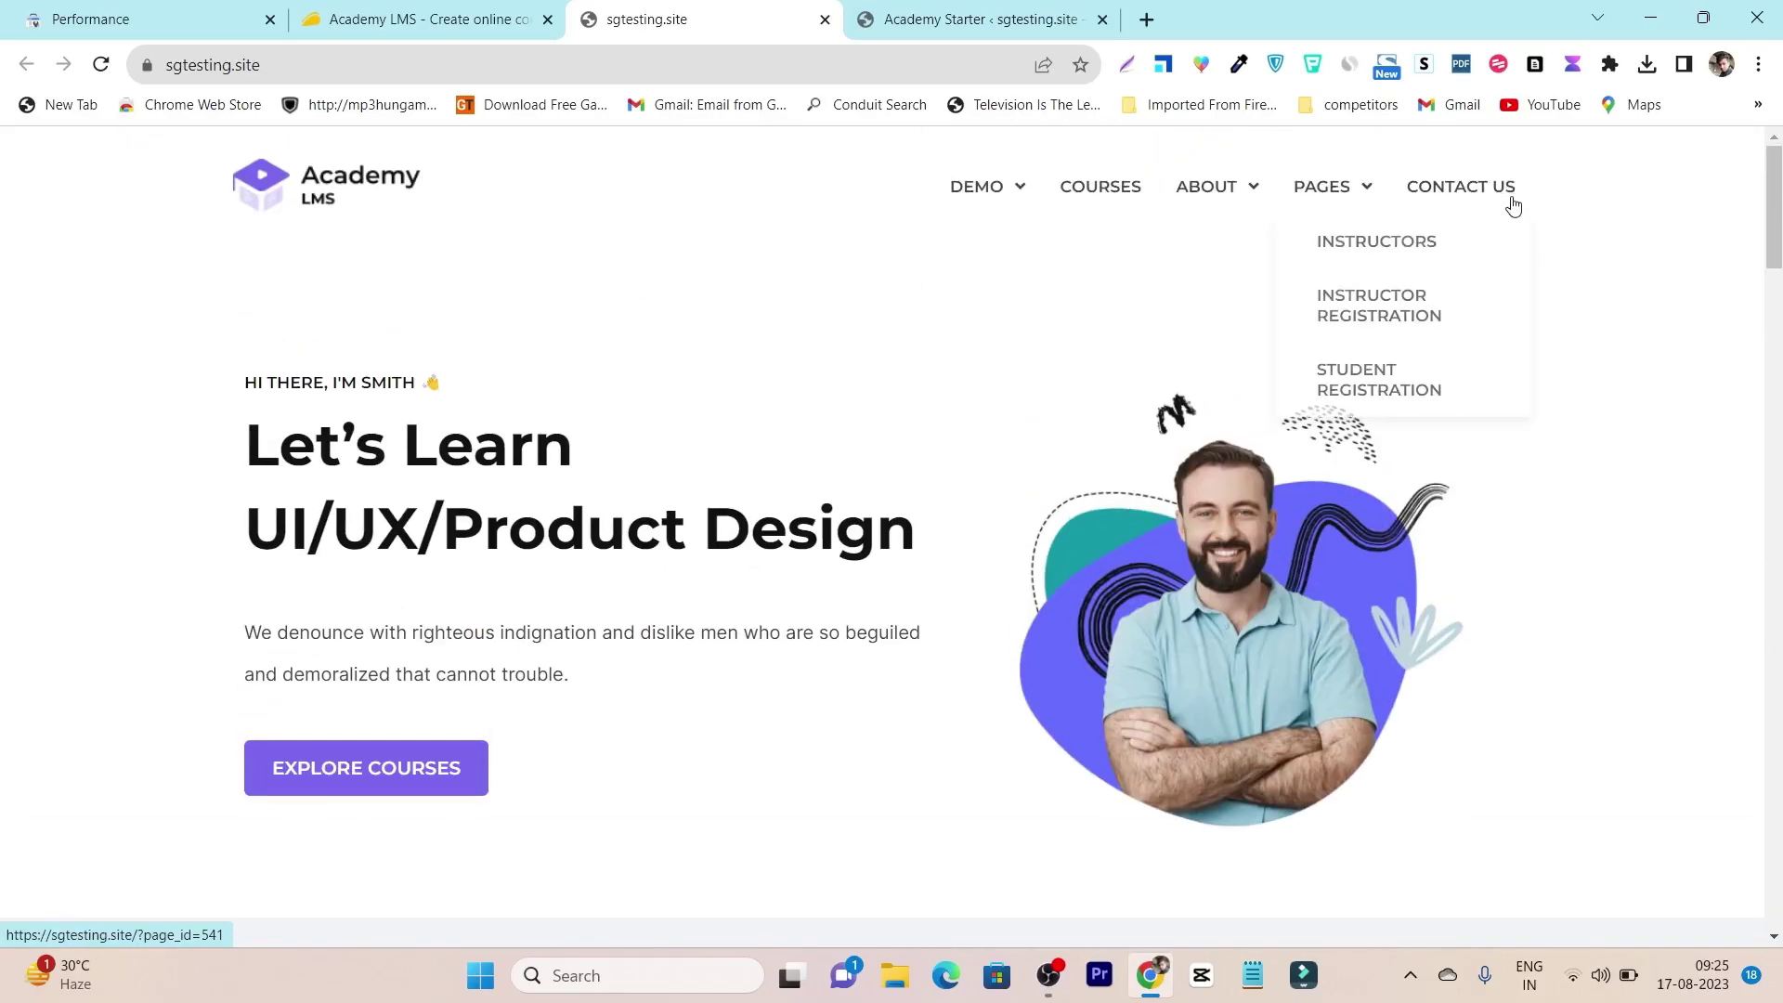
{"action": "mouse_move", "coordinate": [1245, 189]}
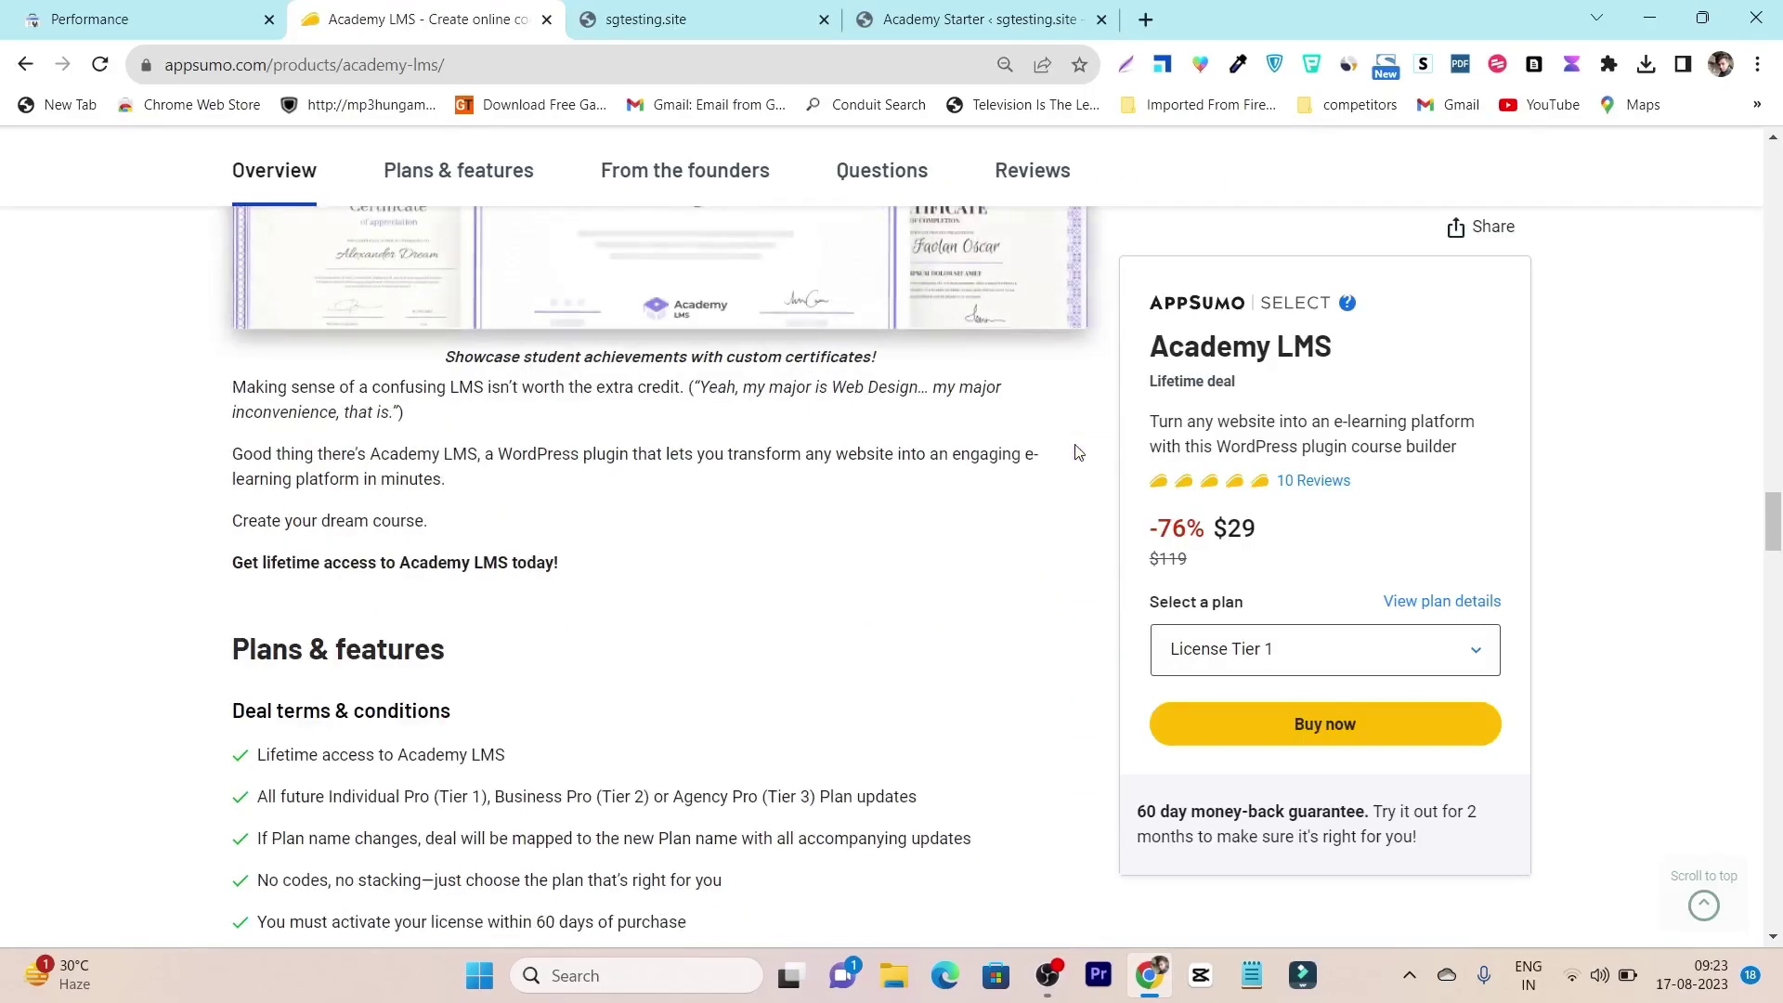
Step: Review the Academy LMS deal terms, included features and license tiers, highlighting the Tier 1 price and Tier 2 site license allowance
{"action": "scroll", "coordinate": [1077, 453], "scroll_direction": "down", "scroll_amount": 5}
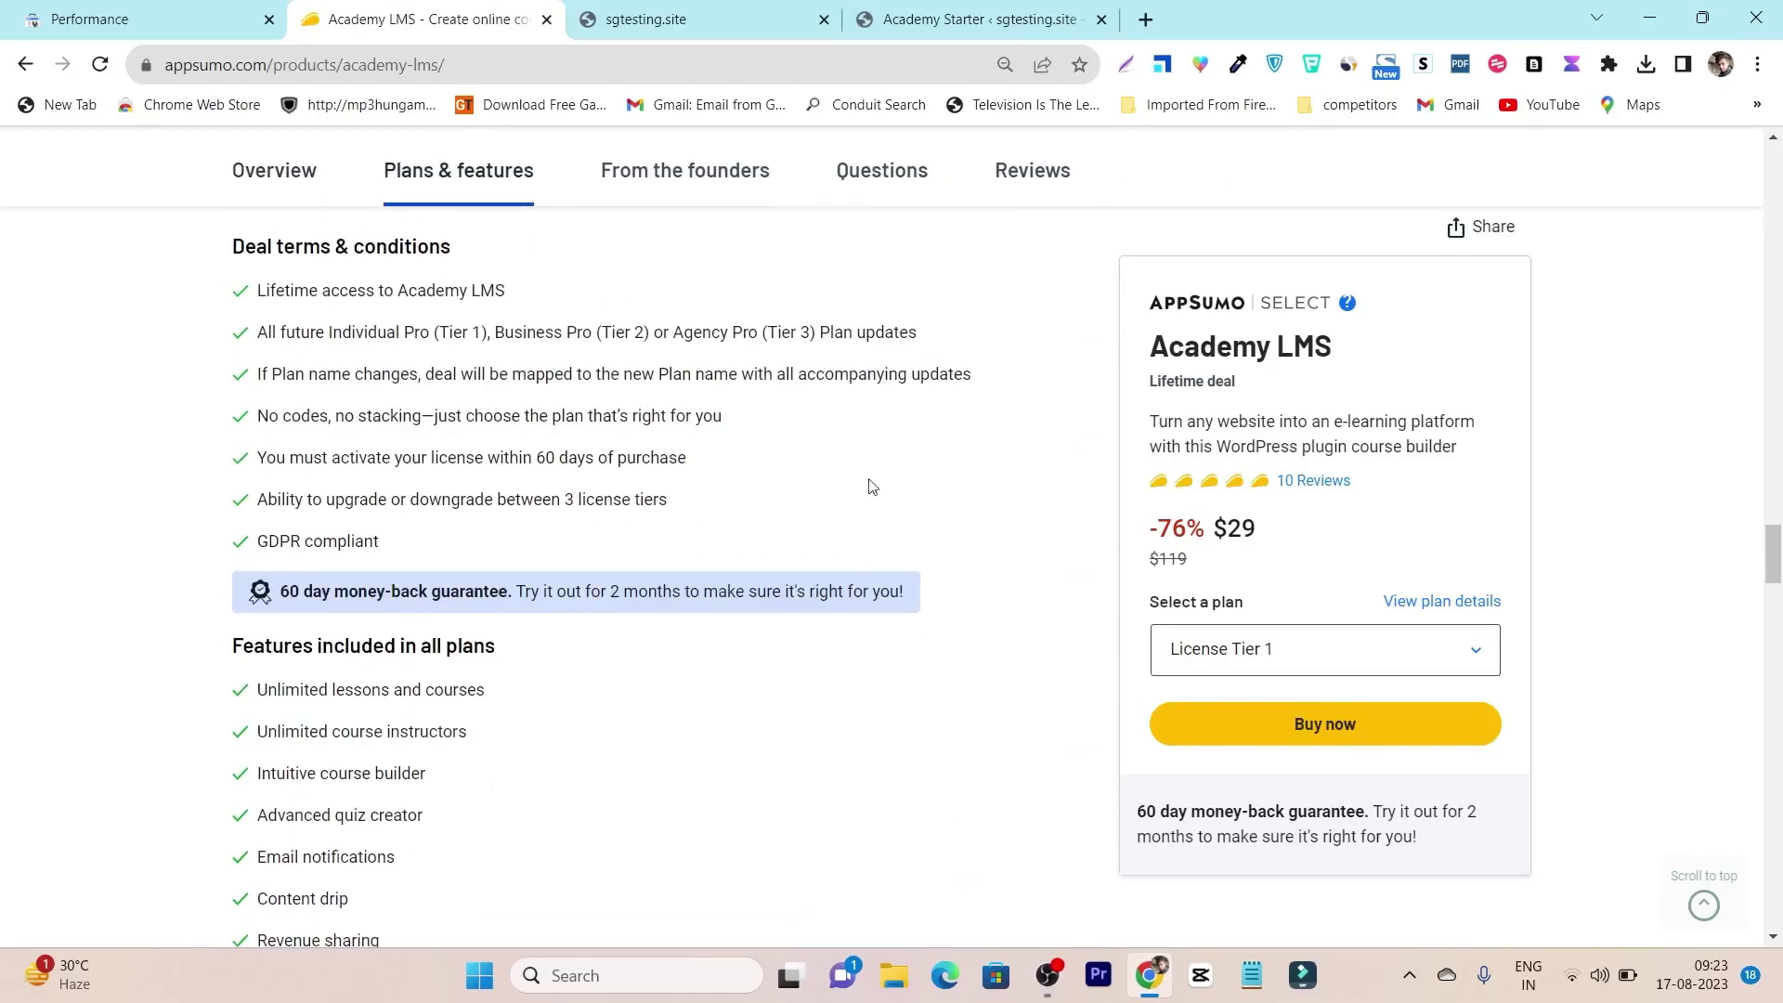
{"action": "scroll", "coordinate": [394, 547], "scroll_direction": "down", "scroll_amount": 3}
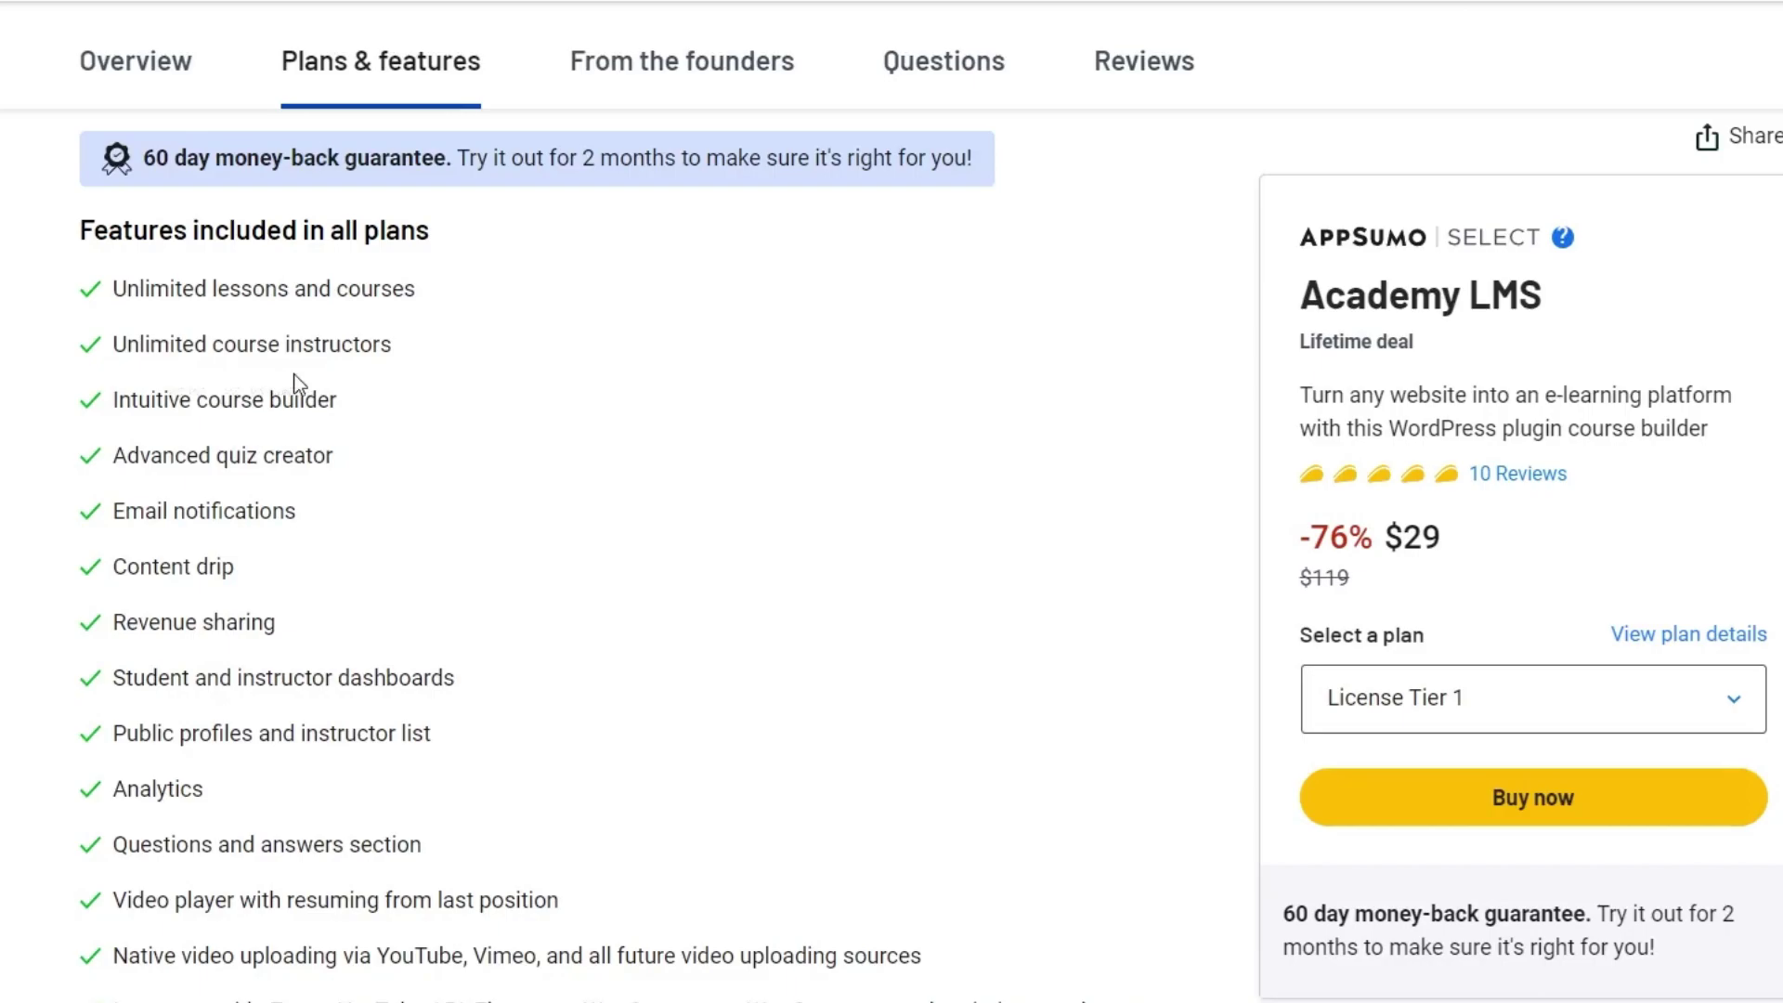
{"action": "scroll", "coordinate": [353, 408], "scroll_direction": "down", "scroll_amount": 1}
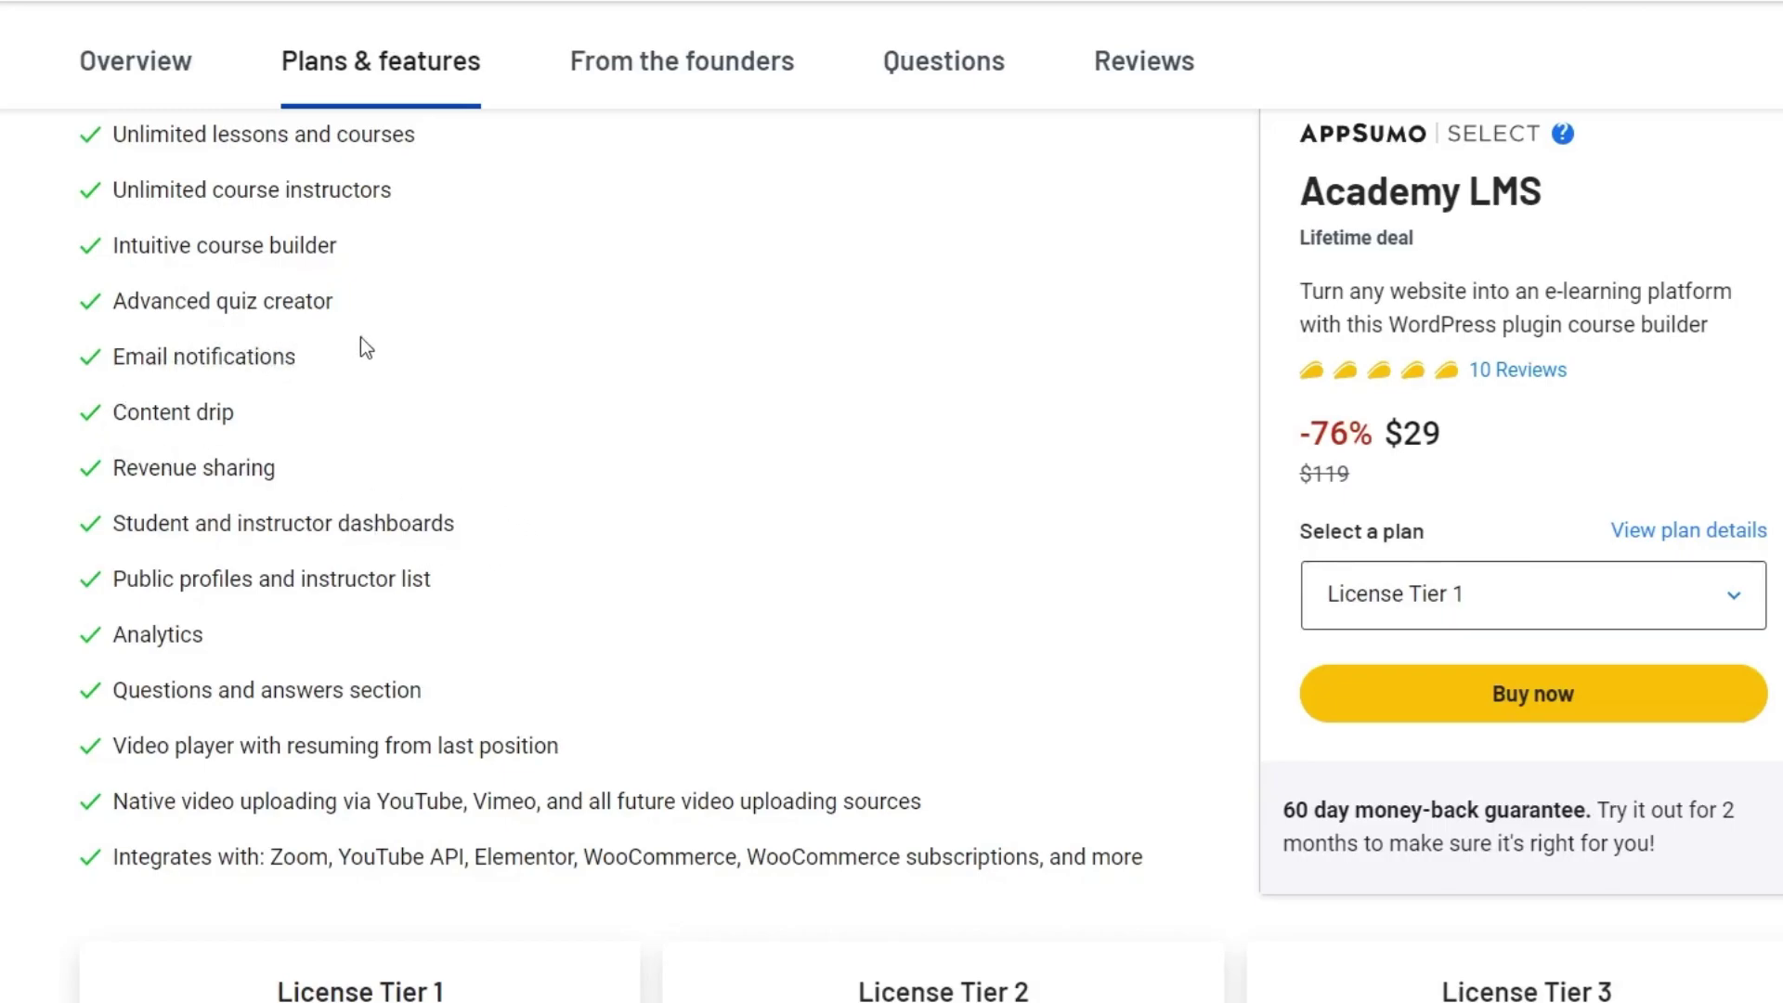
{"action": "scroll", "coordinate": [365, 348], "scroll_direction": "down", "scroll_amount": 5}
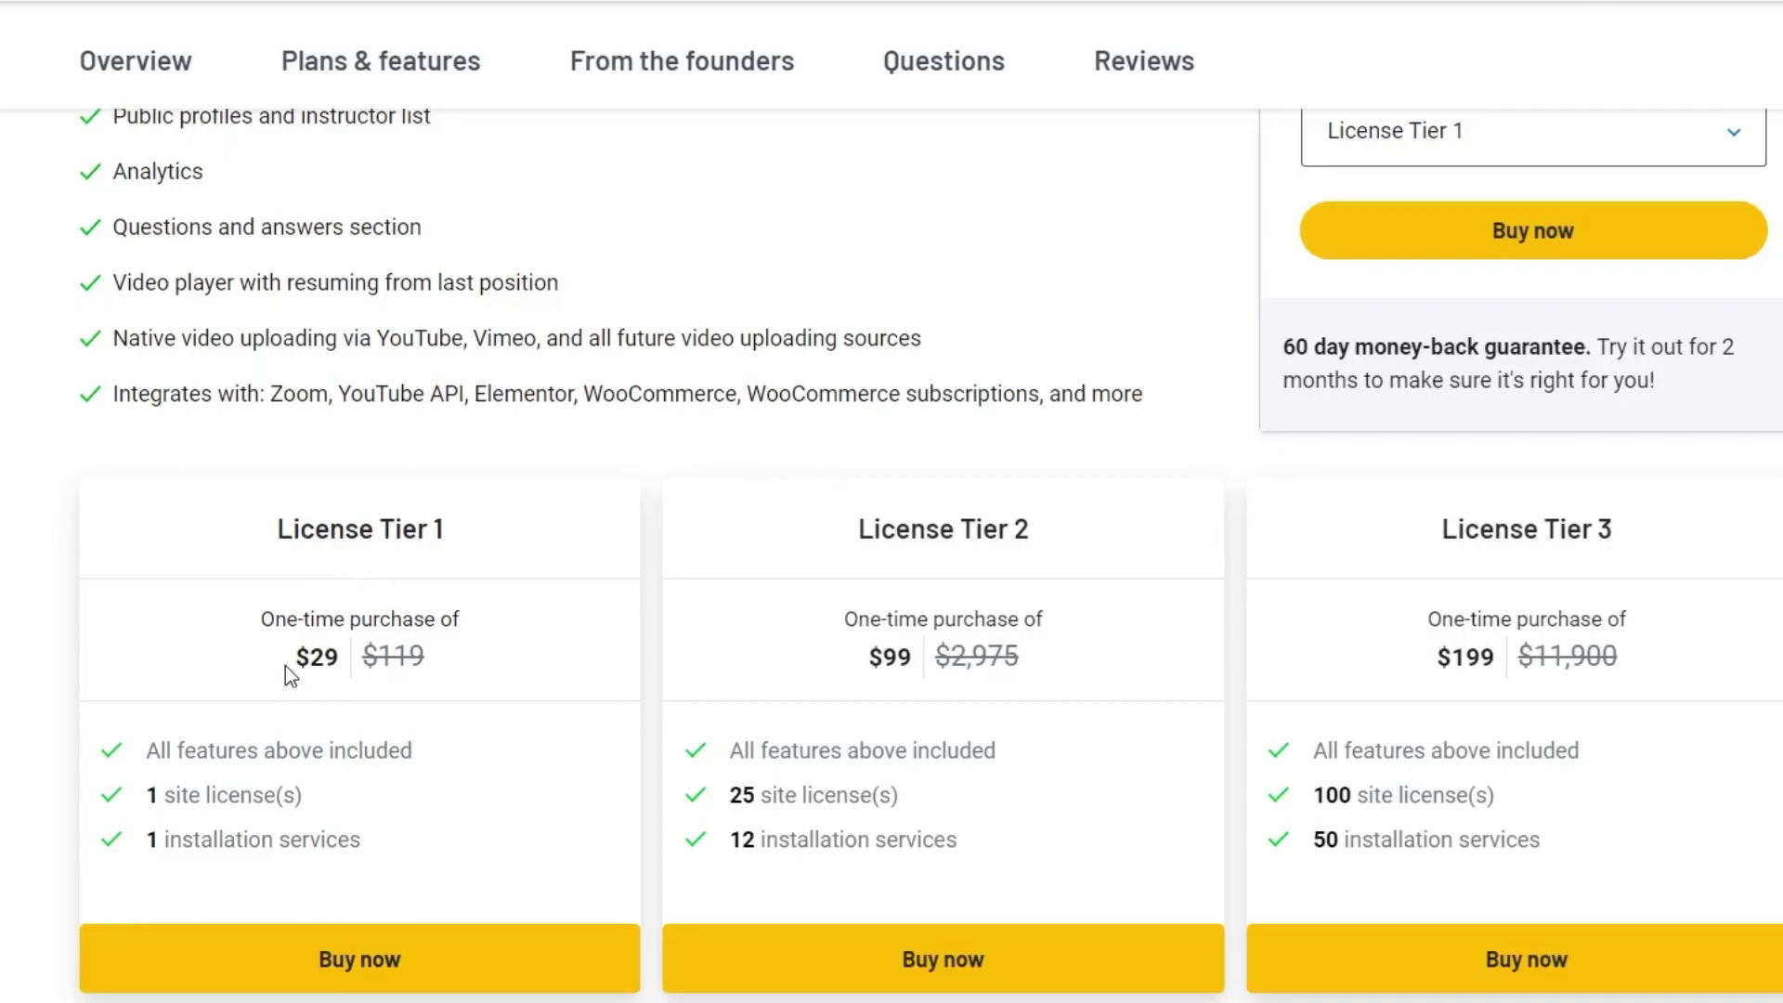
{"action": "left_click_drag", "start_coordinate": [286, 666], "coordinate": [340, 665]}
{"action": "left_click_drag", "start_coordinate": [933, 799], "coordinate": [716, 800]}
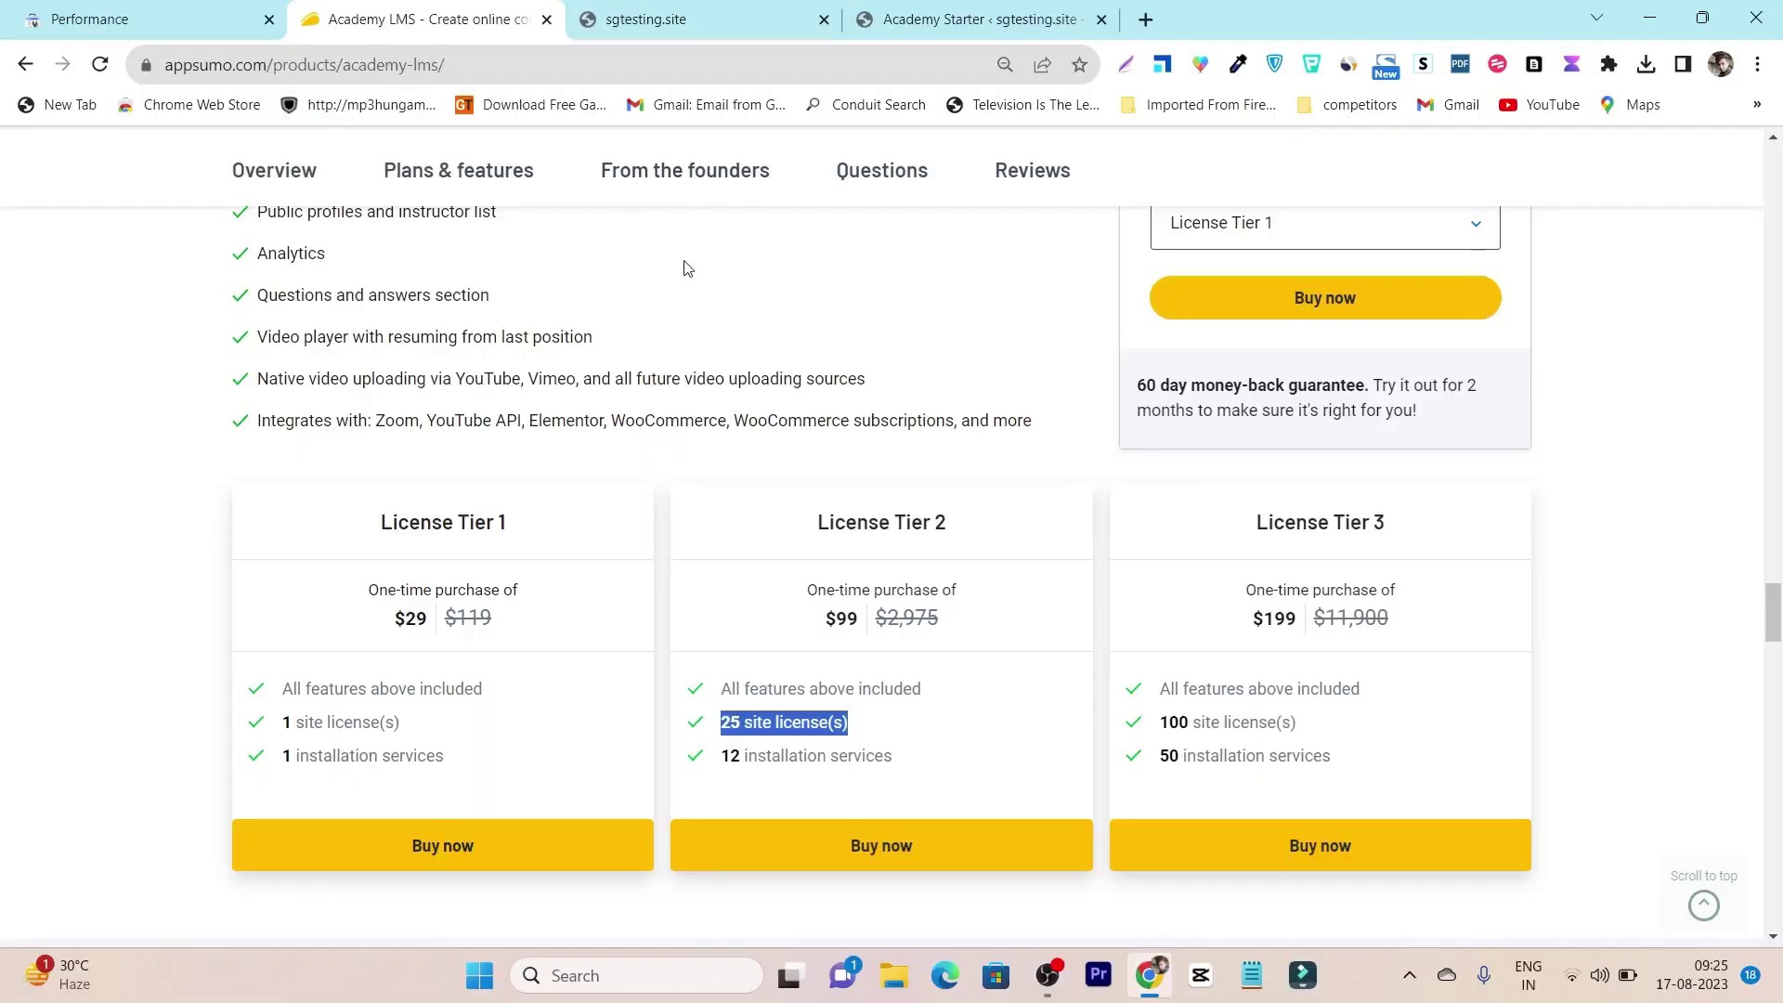
Step: Switch to the sgtesting.site homepage and examine its navigation submenus, courses, student feedback, newsletter and footer sections
{"action": "left_click", "coordinate": [668, 26]}
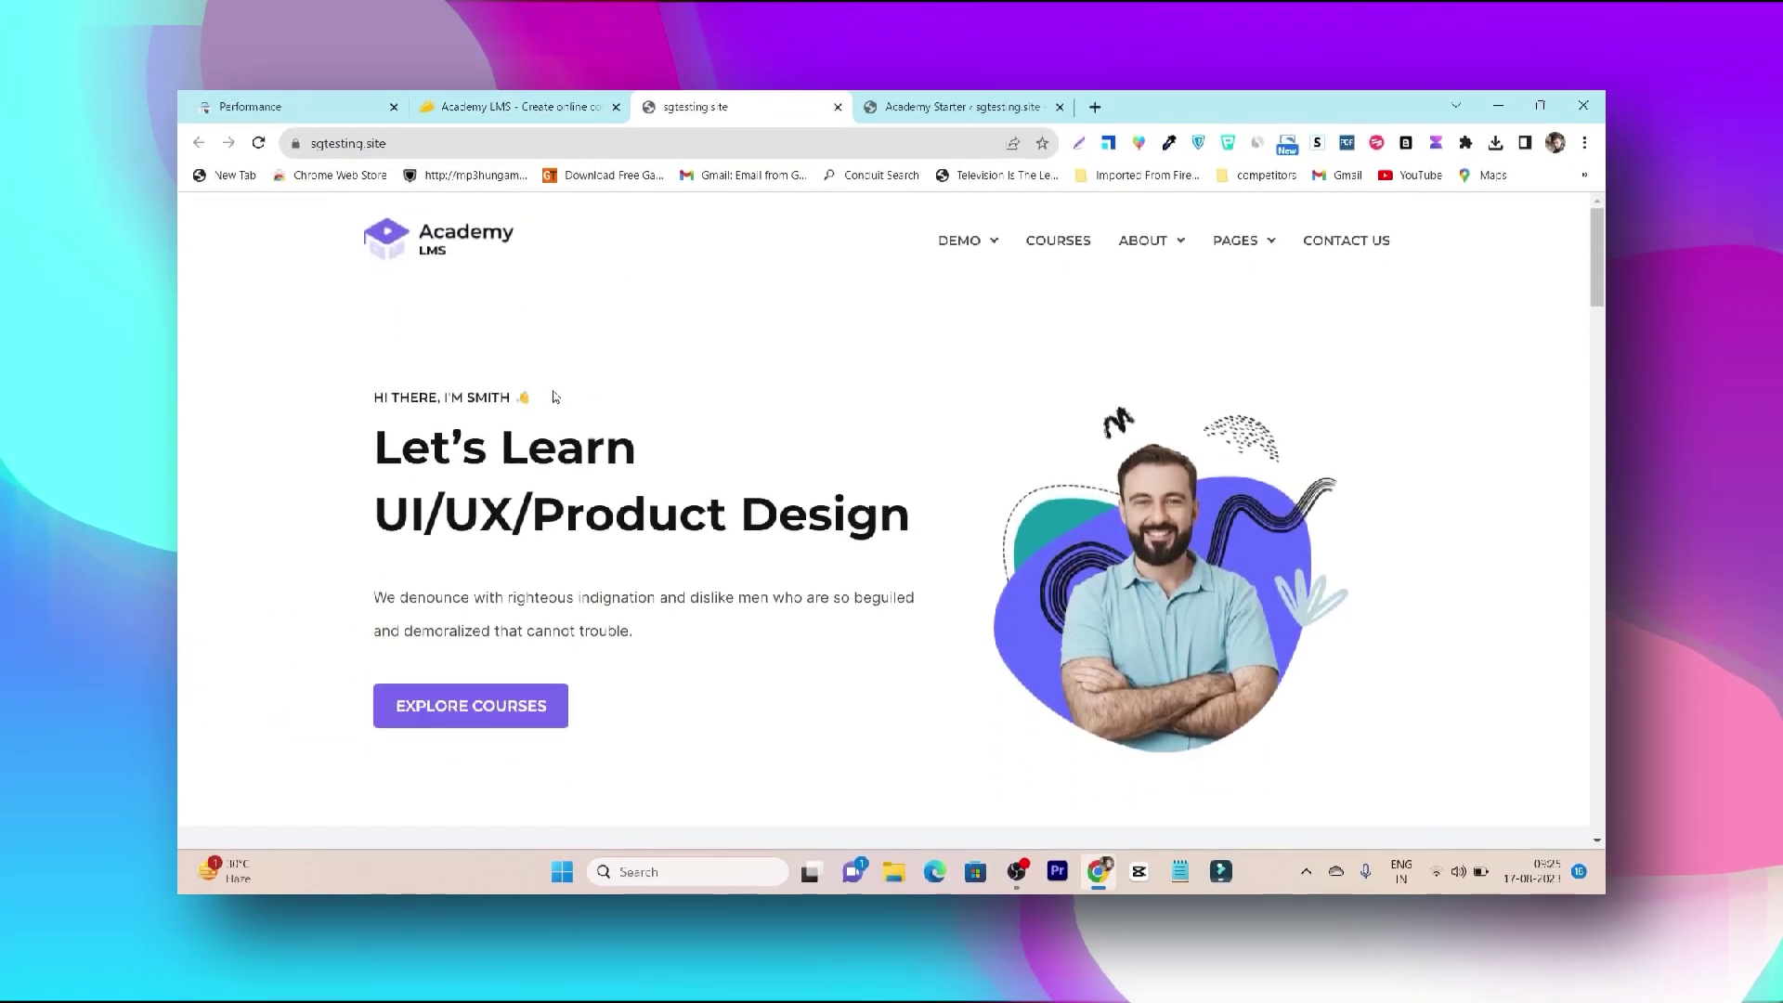
{"action": "scroll", "coordinate": [863, 402], "scroll_direction": "down", "scroll_amount": 8}
{"action": "scroll", "coordinate": [891, 450], "scroll_direction": "up", "scroll_amount": 8}
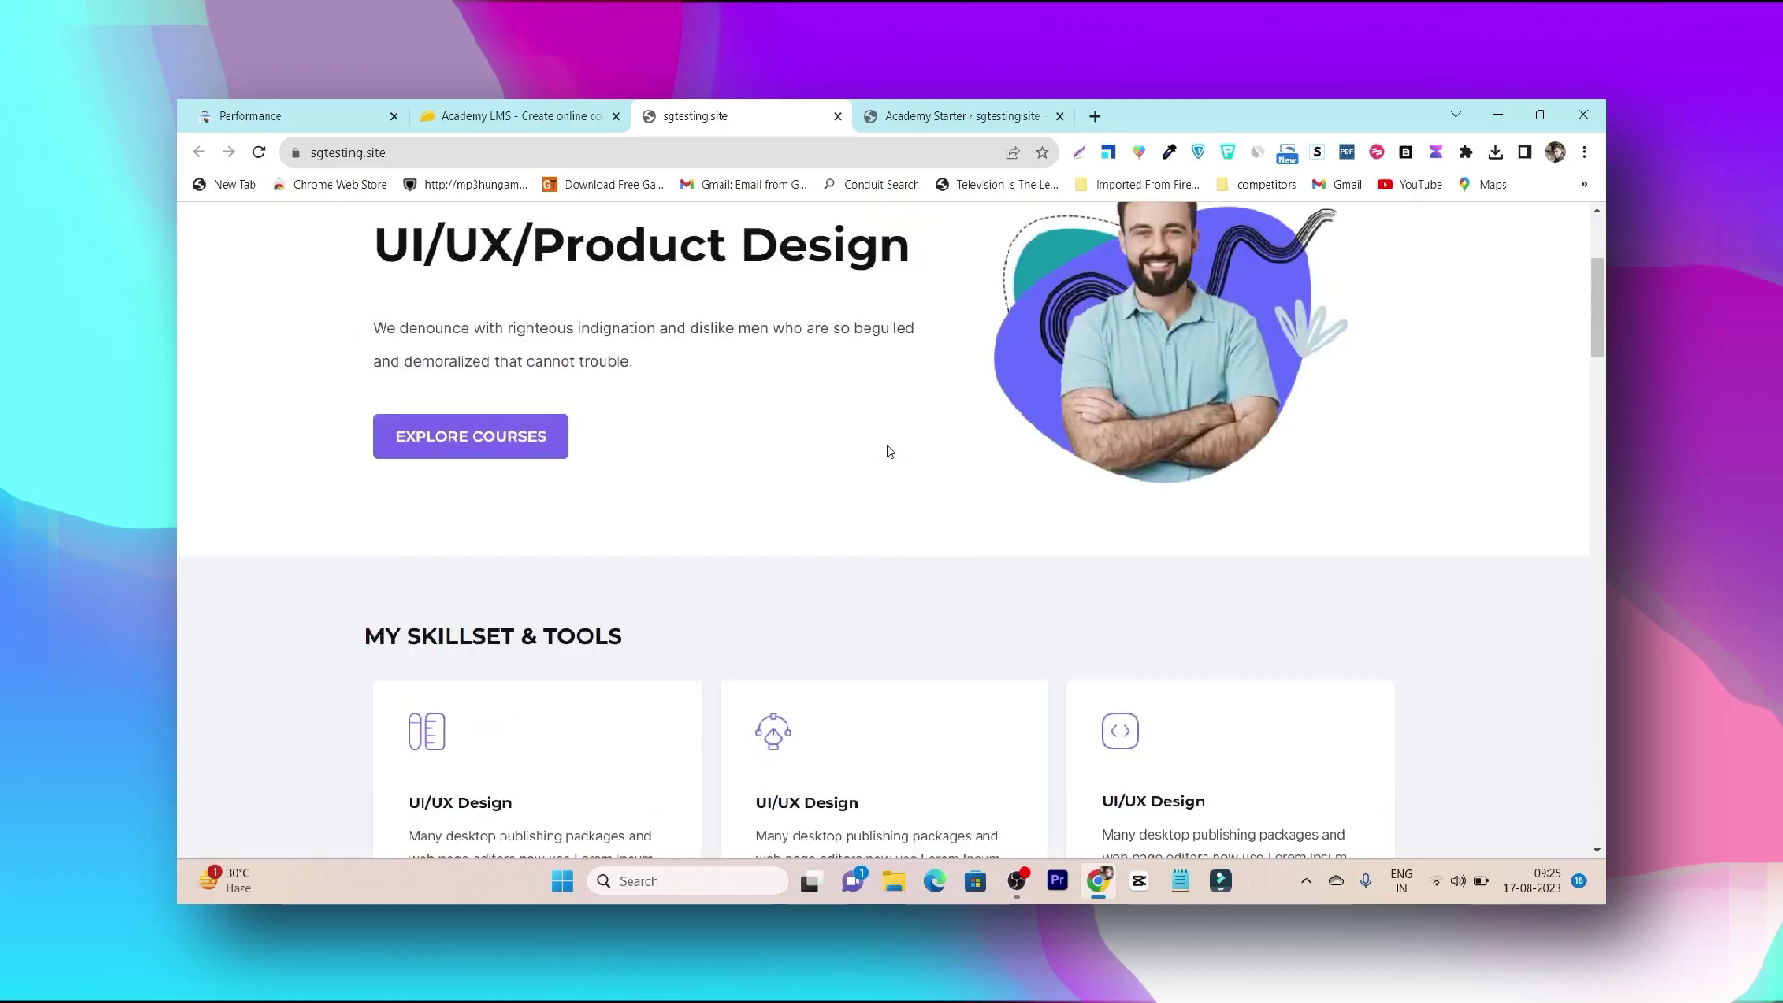
{"action": "mouse_move", "coordinate": [984, 264]}
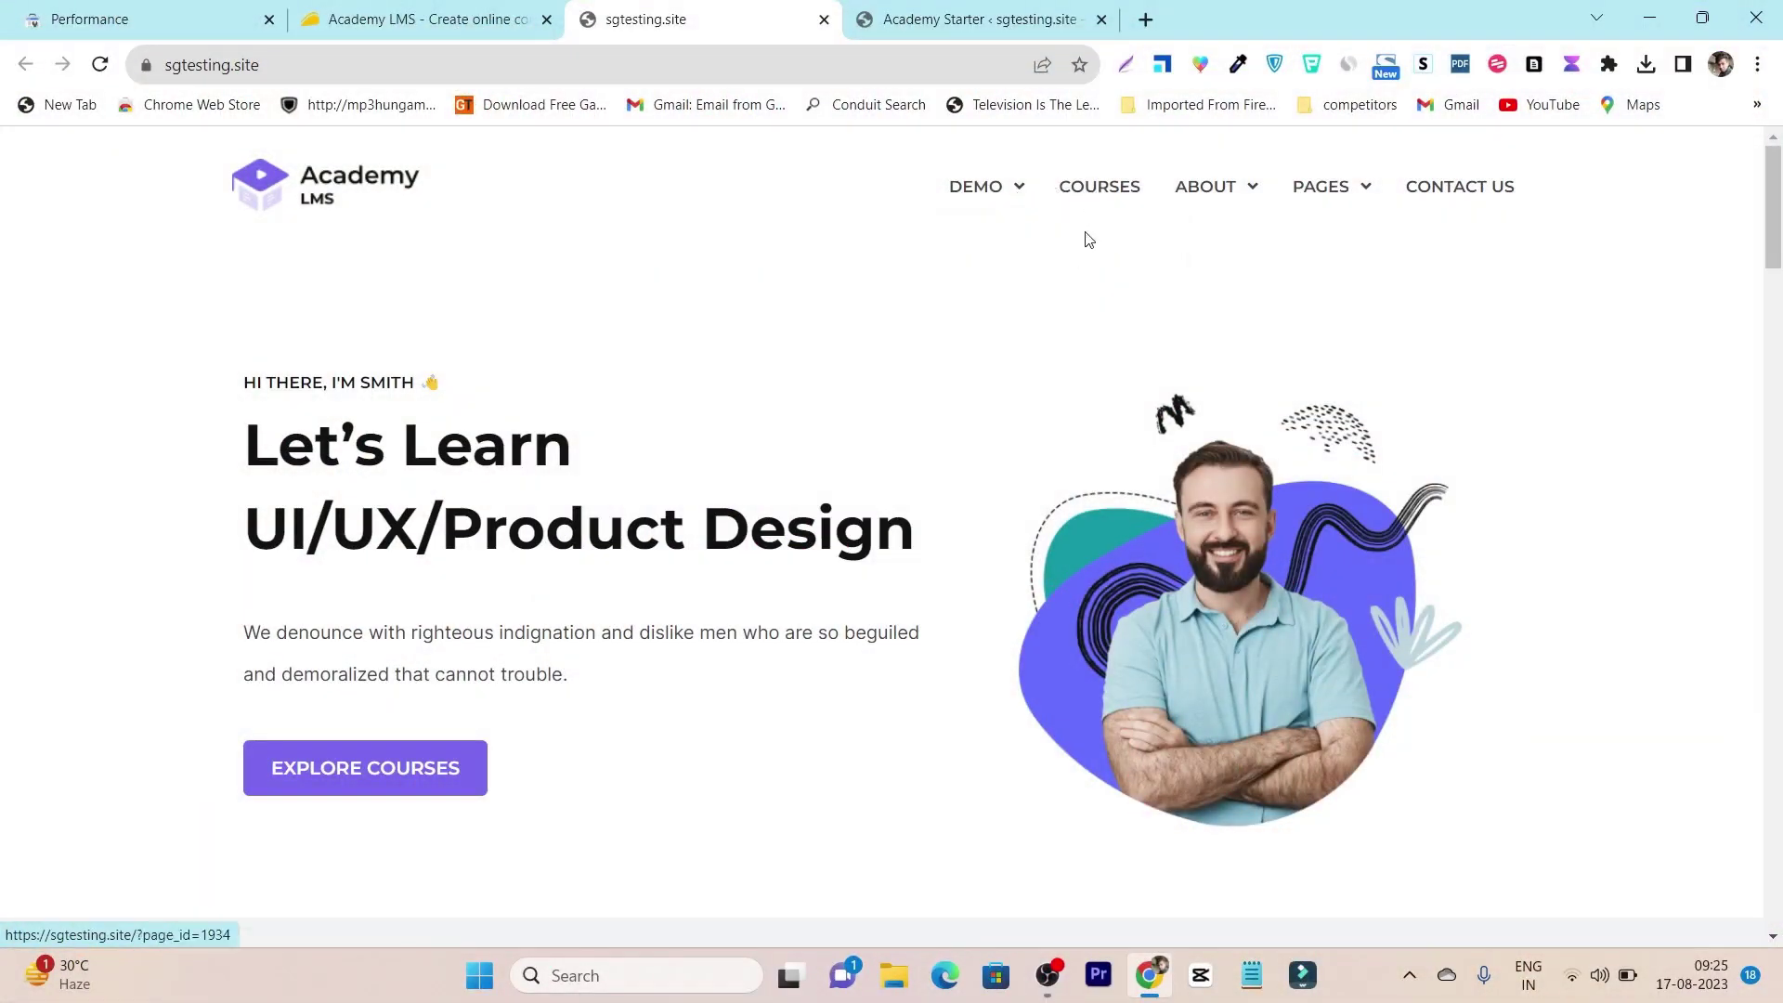
{"action": "mouse_move", "coordinate": [1322, 186]}
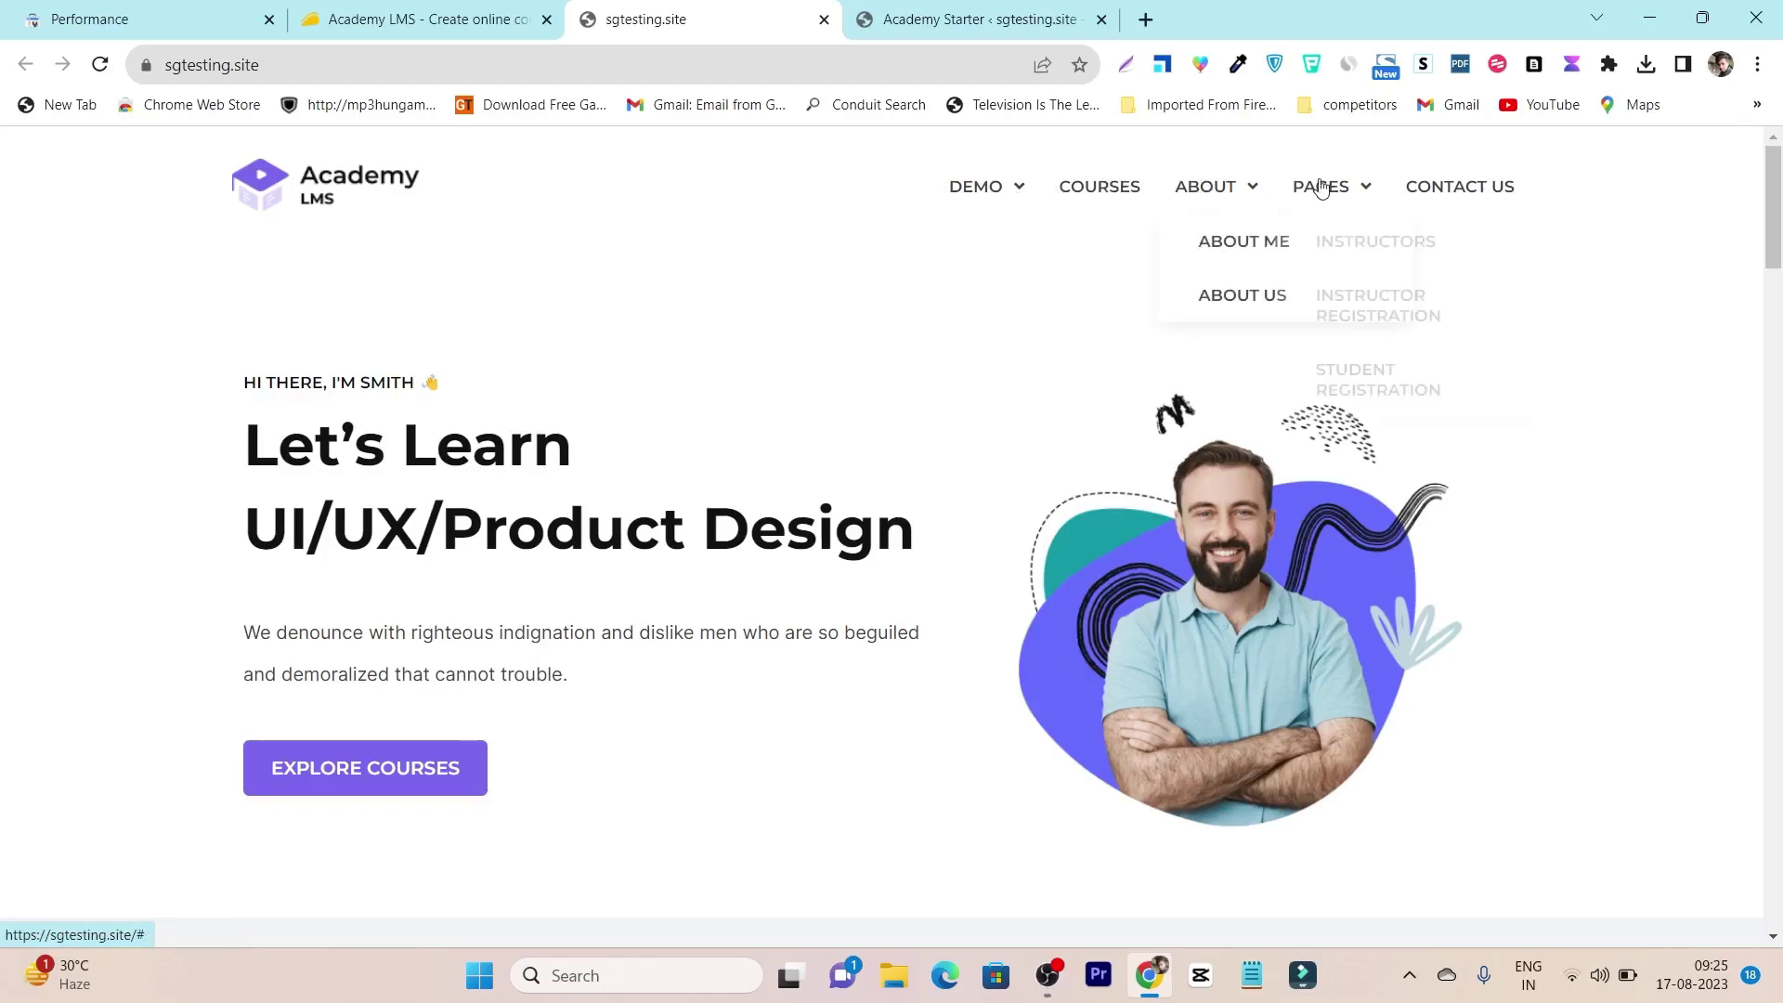
{"action": "scroll", "coordinate": [1238, 341], "scroll_direction": "down", "scroll_amount": 12}
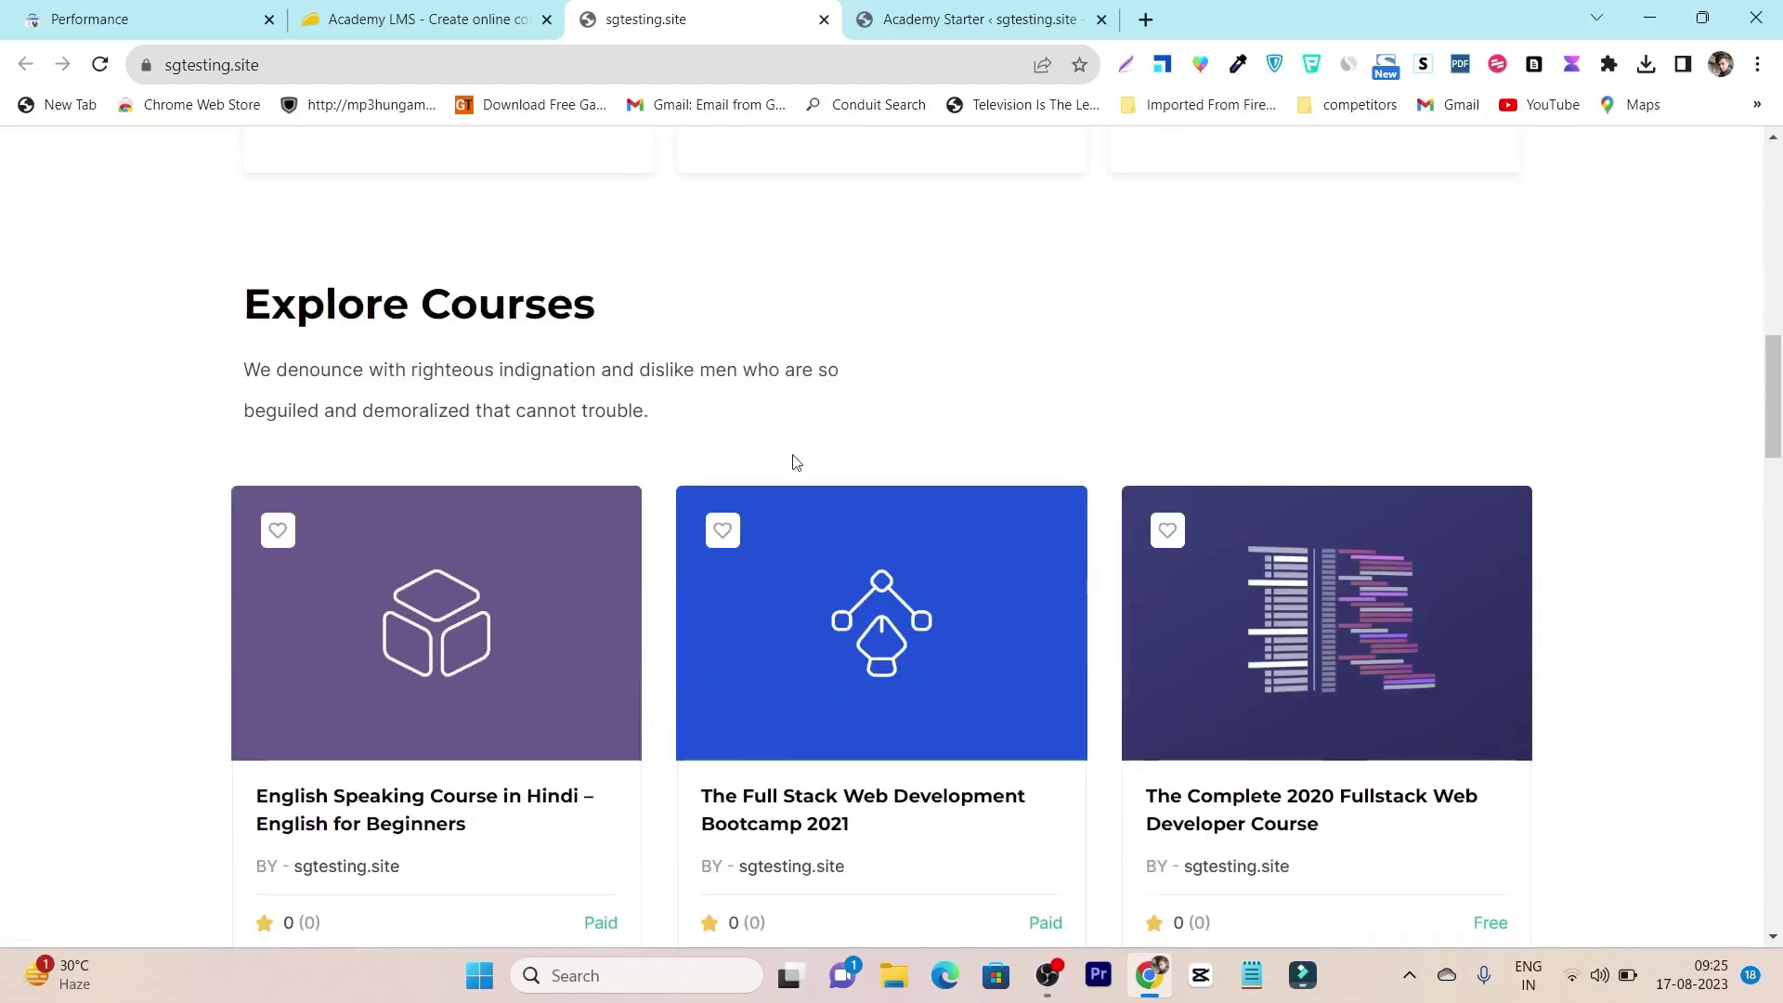
{"action": "scroll", "coordinate": [786, 481], "scroll_direction": "down", "scroll_amount": 10}
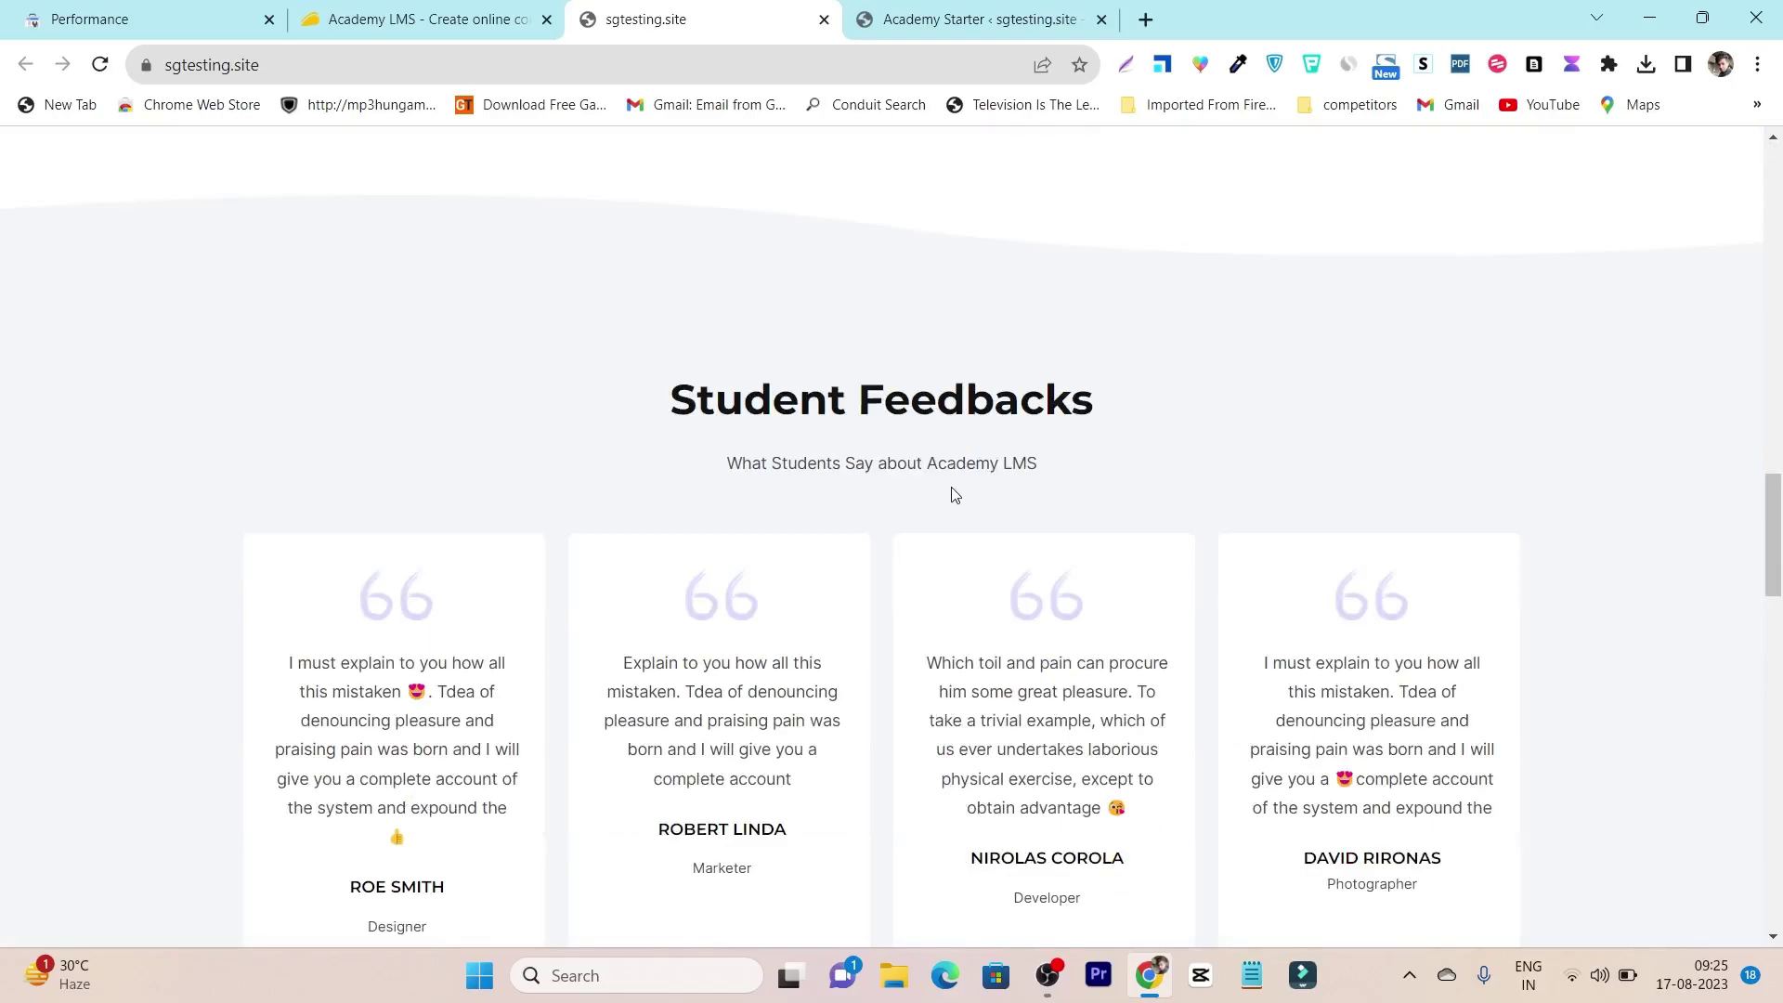
{"action": "scroll", "coordinate": [954, 493], "scroll_direction": "down", "scroll_amount": 18}
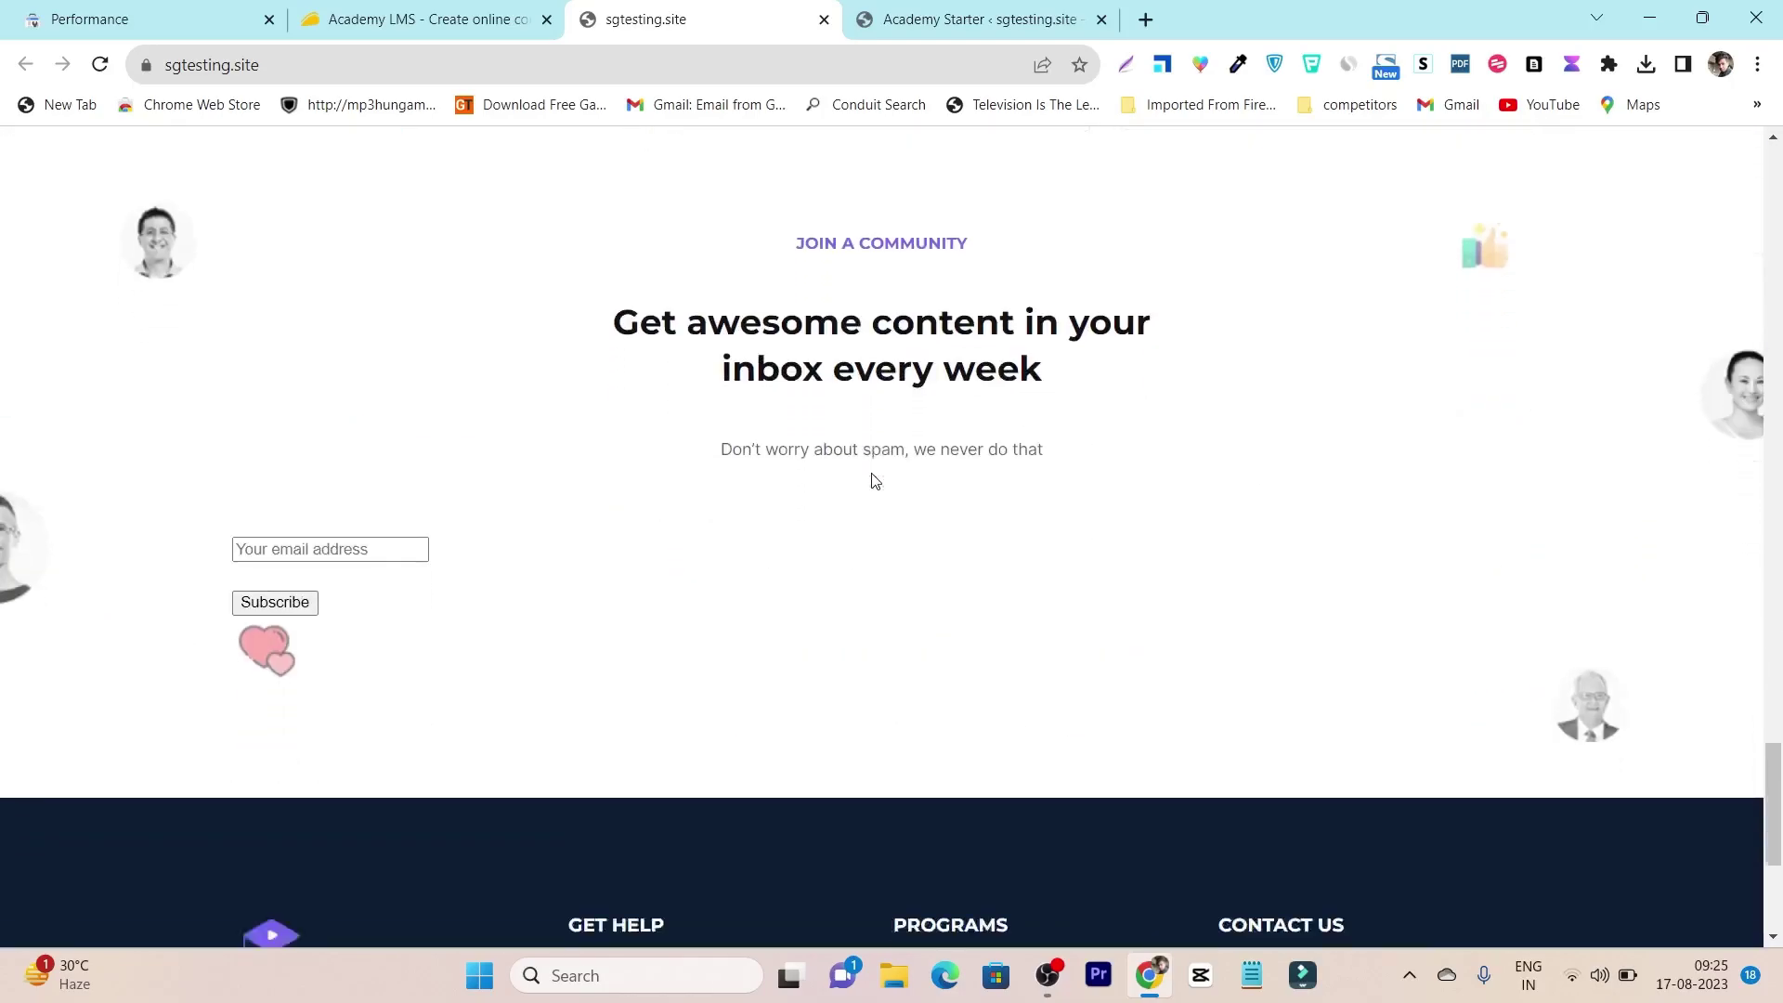
{"action": "scroll", "coordinate": [873, 480], "scroll_direction": "down", "scroll_amount": 5}
{"action": "left_click_drag", "start_coordinate": [1778, 814], "coordinate": [1778, 153]}
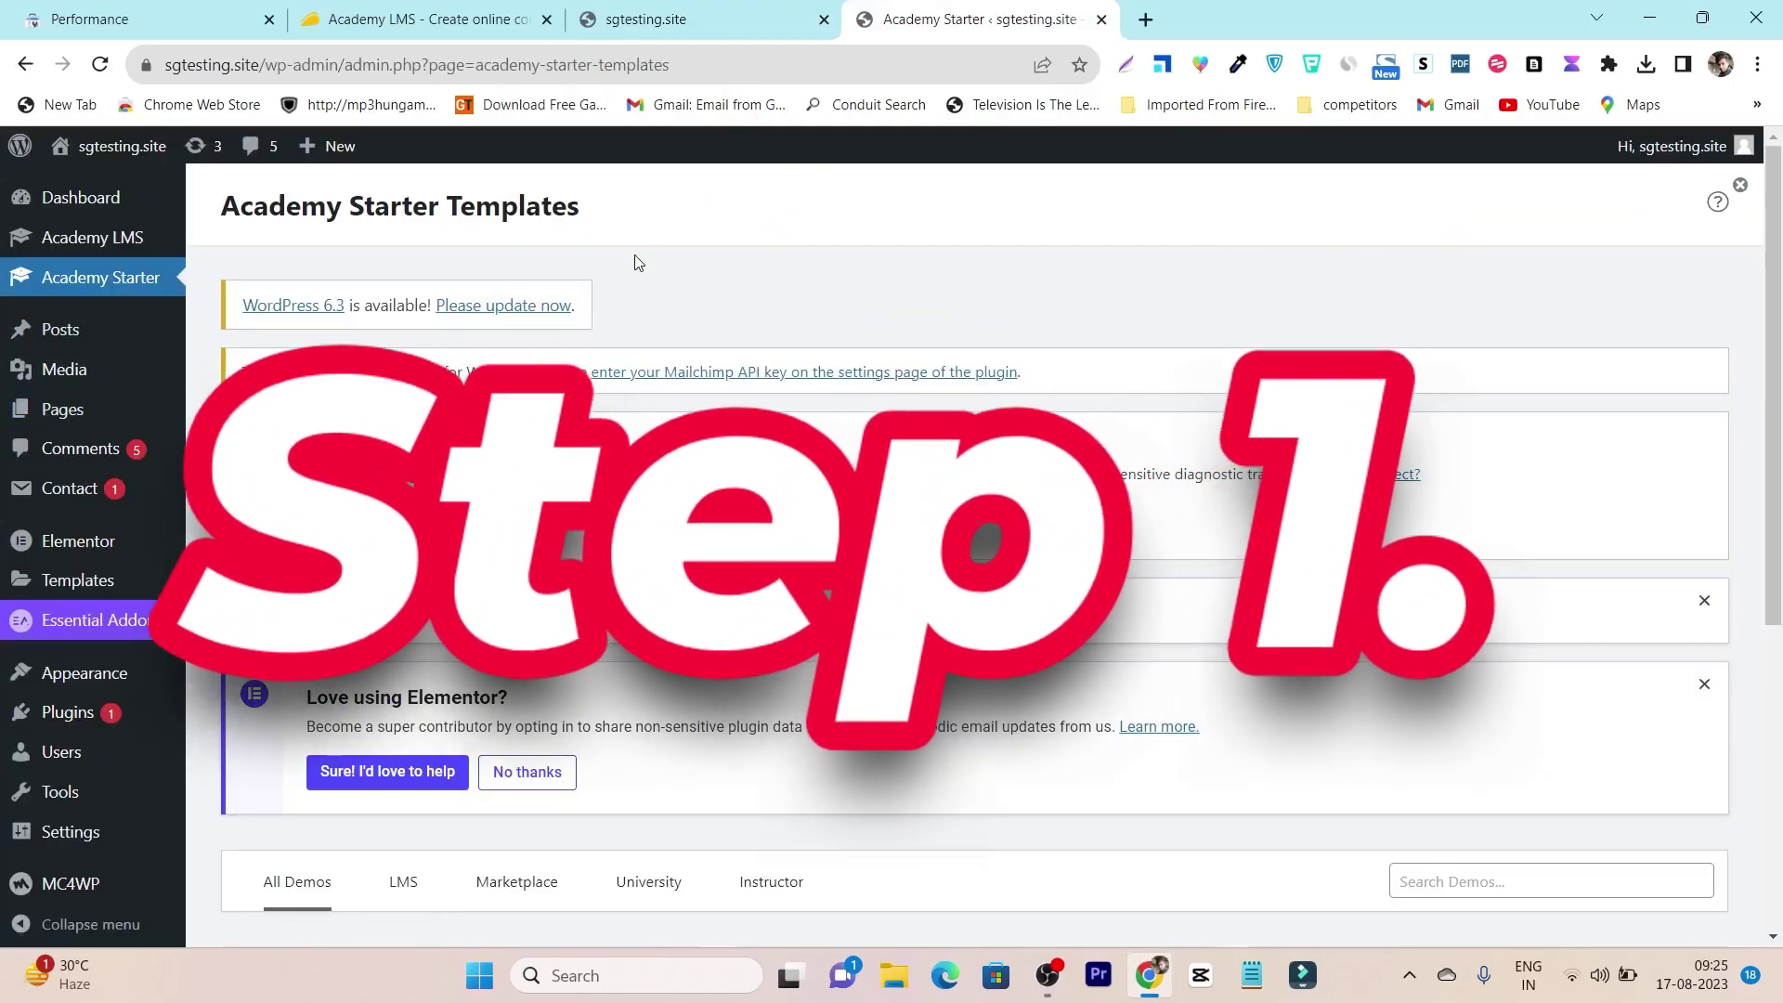
Step: Open the installed plugins list in the WordPress admin and examine the Academy LMS, Academy LMS Pro and Academy Starter Templates entries
{"action": "mouse_move", "coordinate": [80, 241]}
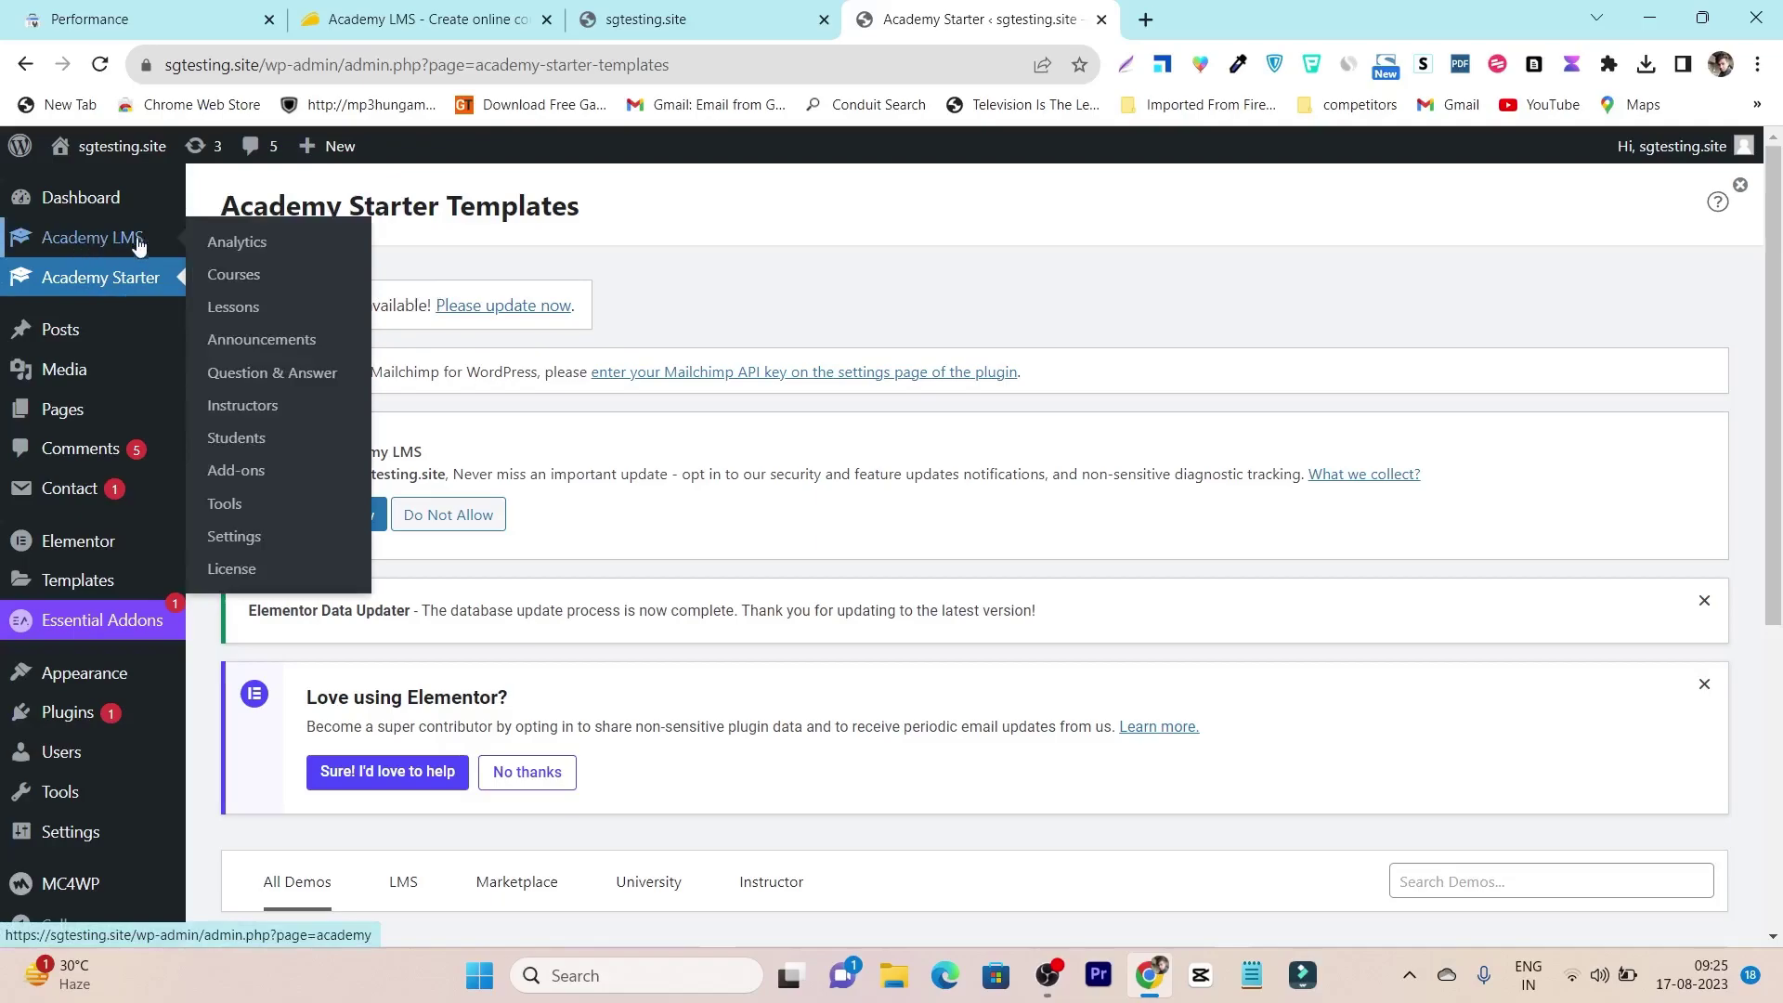
{"action": "mouse_move", "coordinate": [121, 420]}
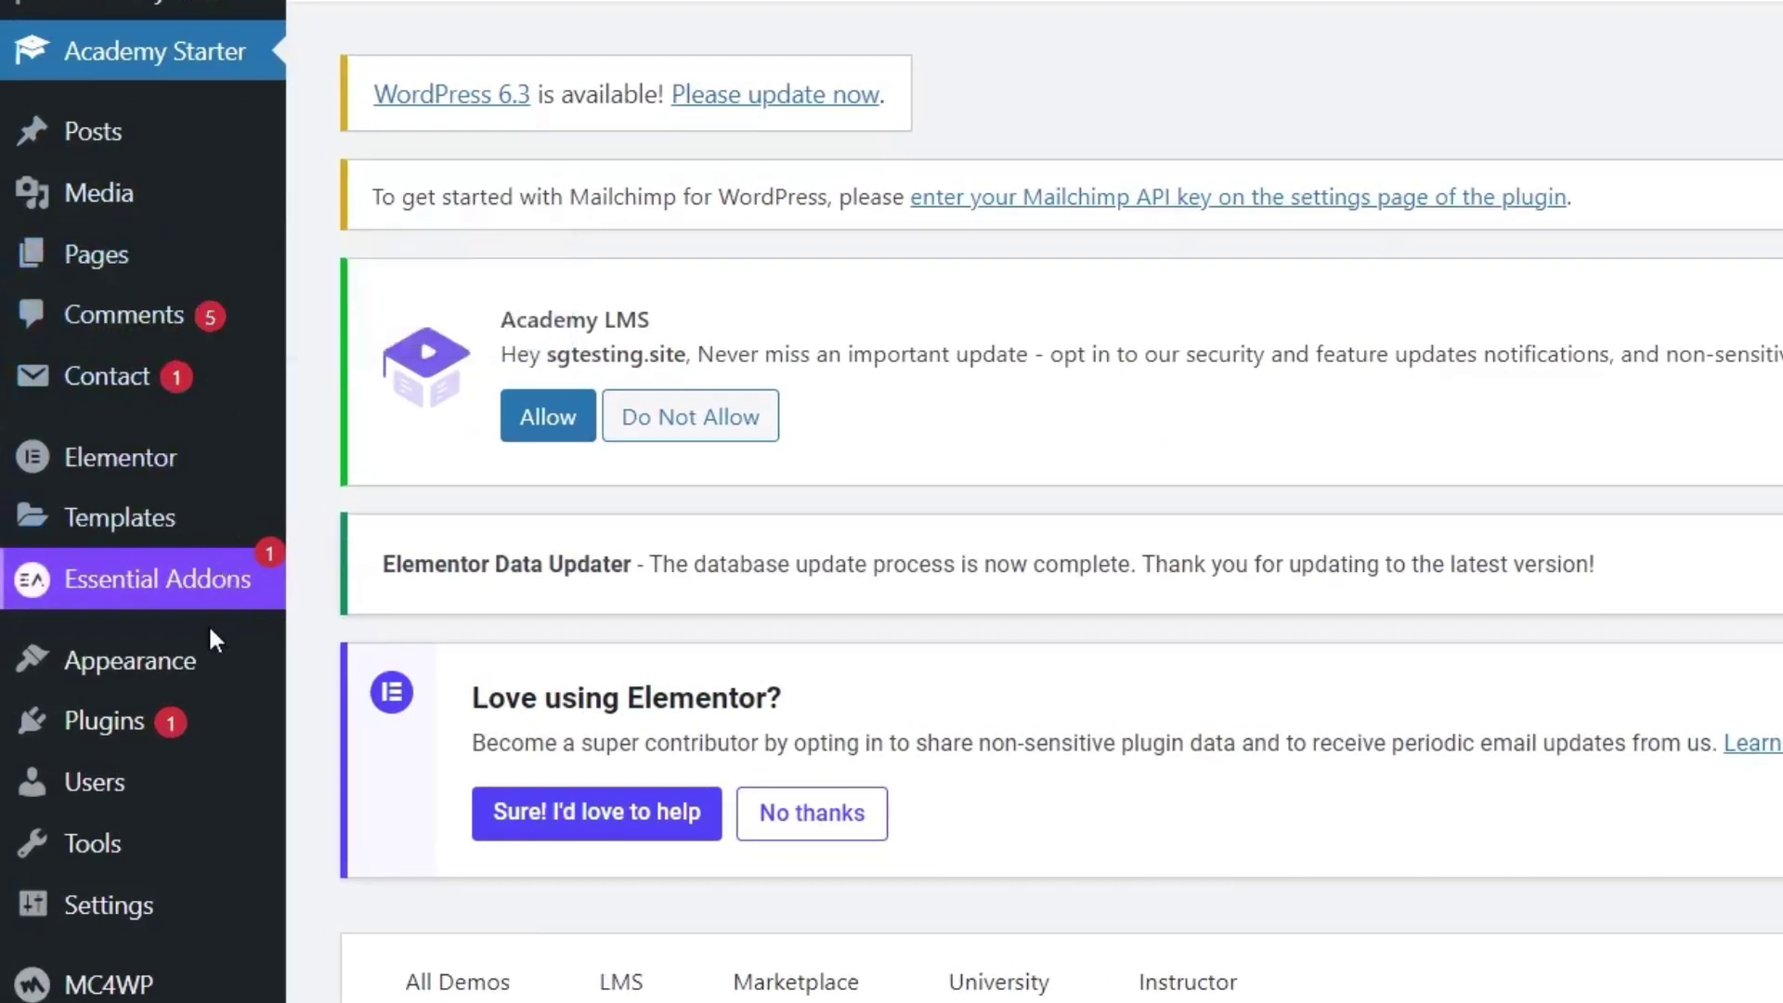
{"action": "mouse_move", "coordinate": [134, 729]}
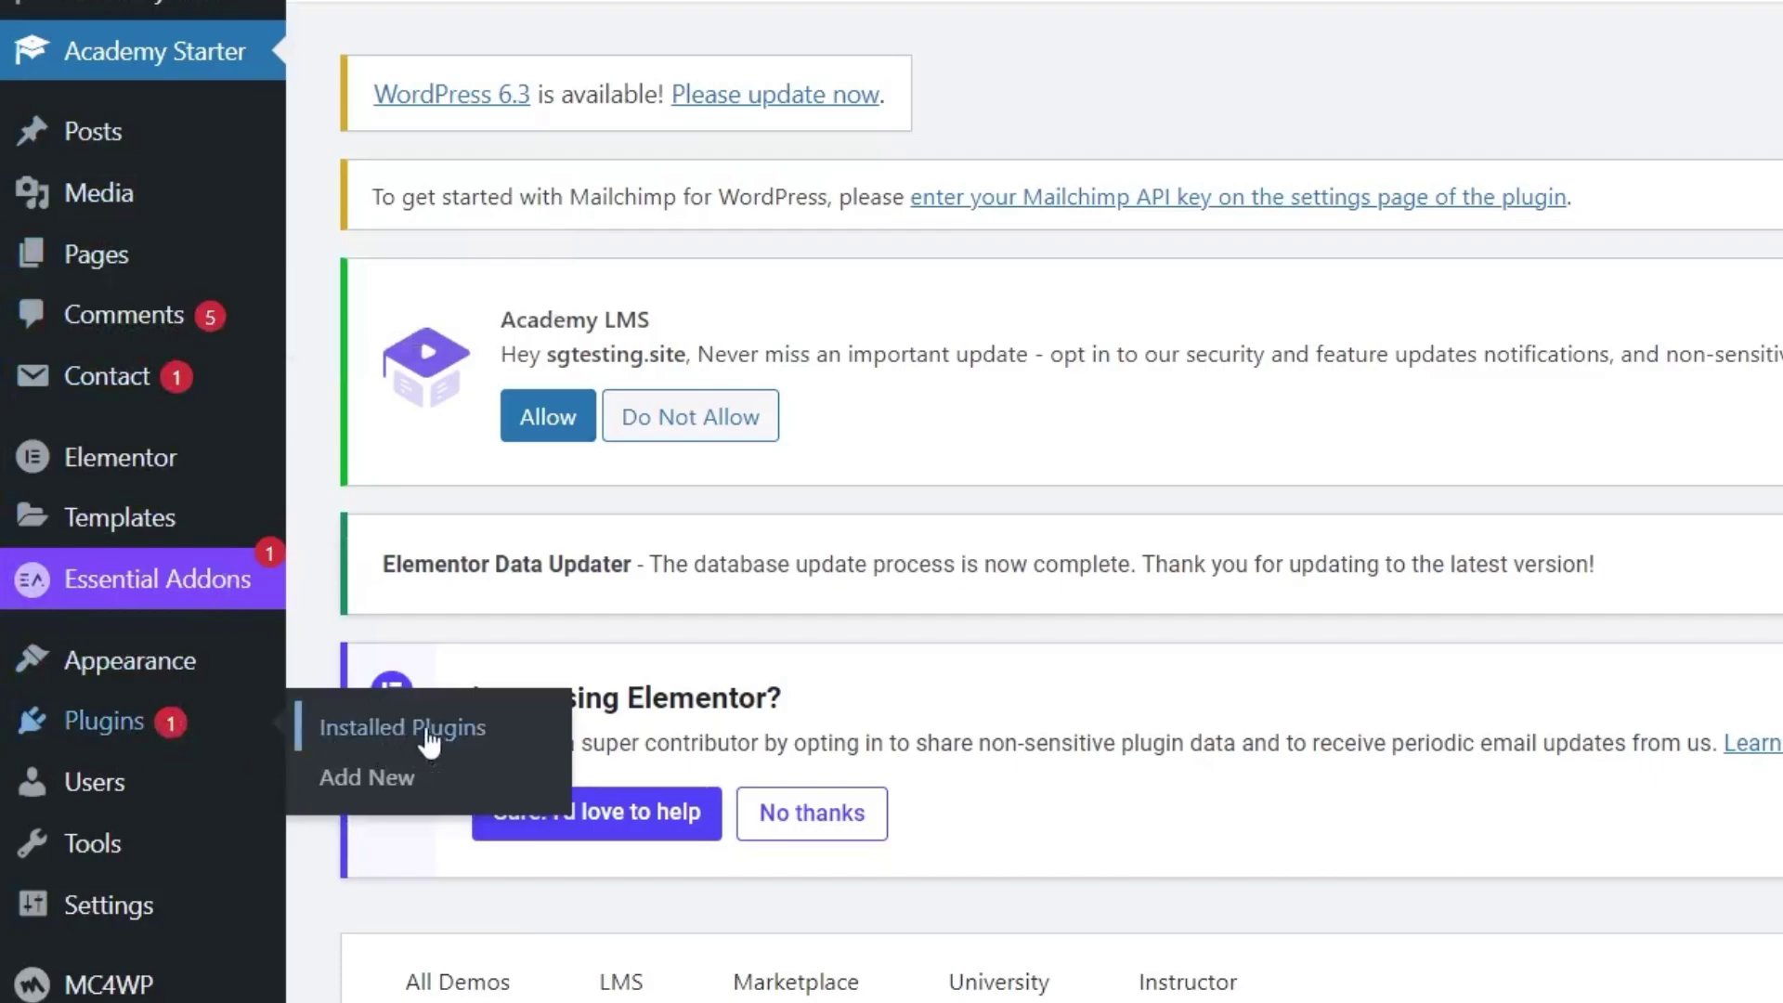
{"action": "left_click", "coordinate": [383, 734]}
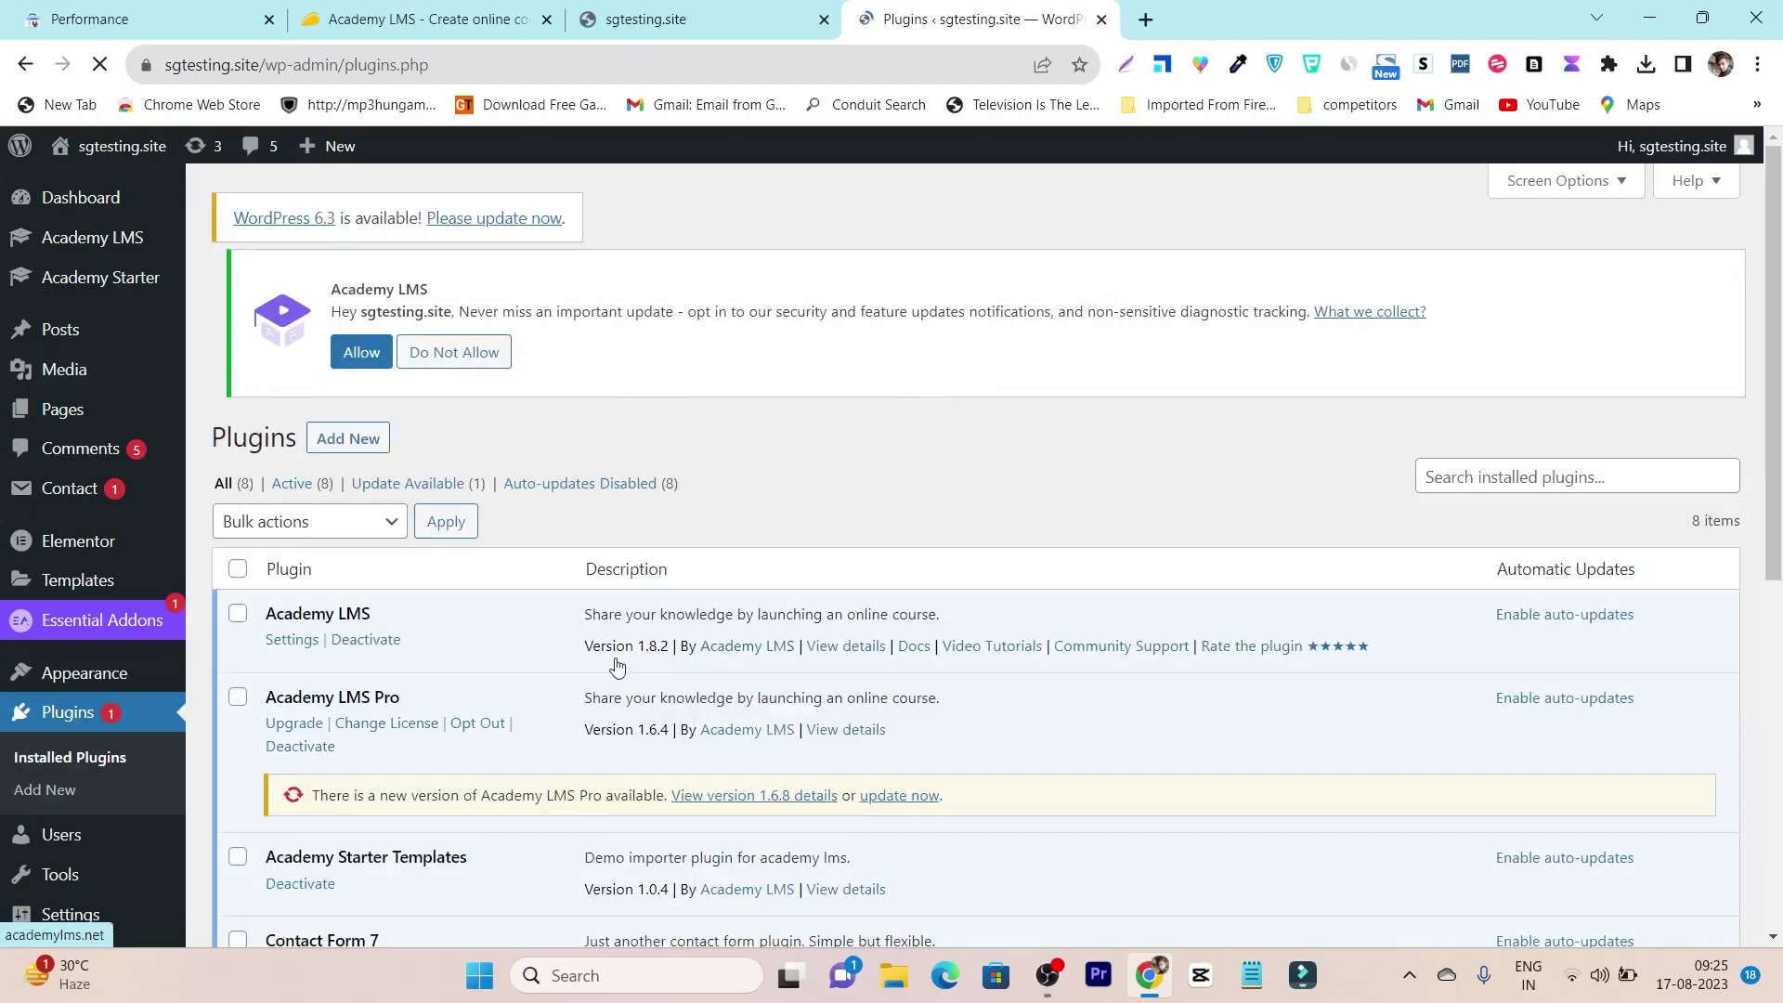
{"action": "scroll", "coordinate": [438, 659], "scroll_direction": "down", "scroll_amount": 2}
{"action": "scroll", "coordinate": [440, 665], "scroll_direction": "down", "scroll_amount": 2}
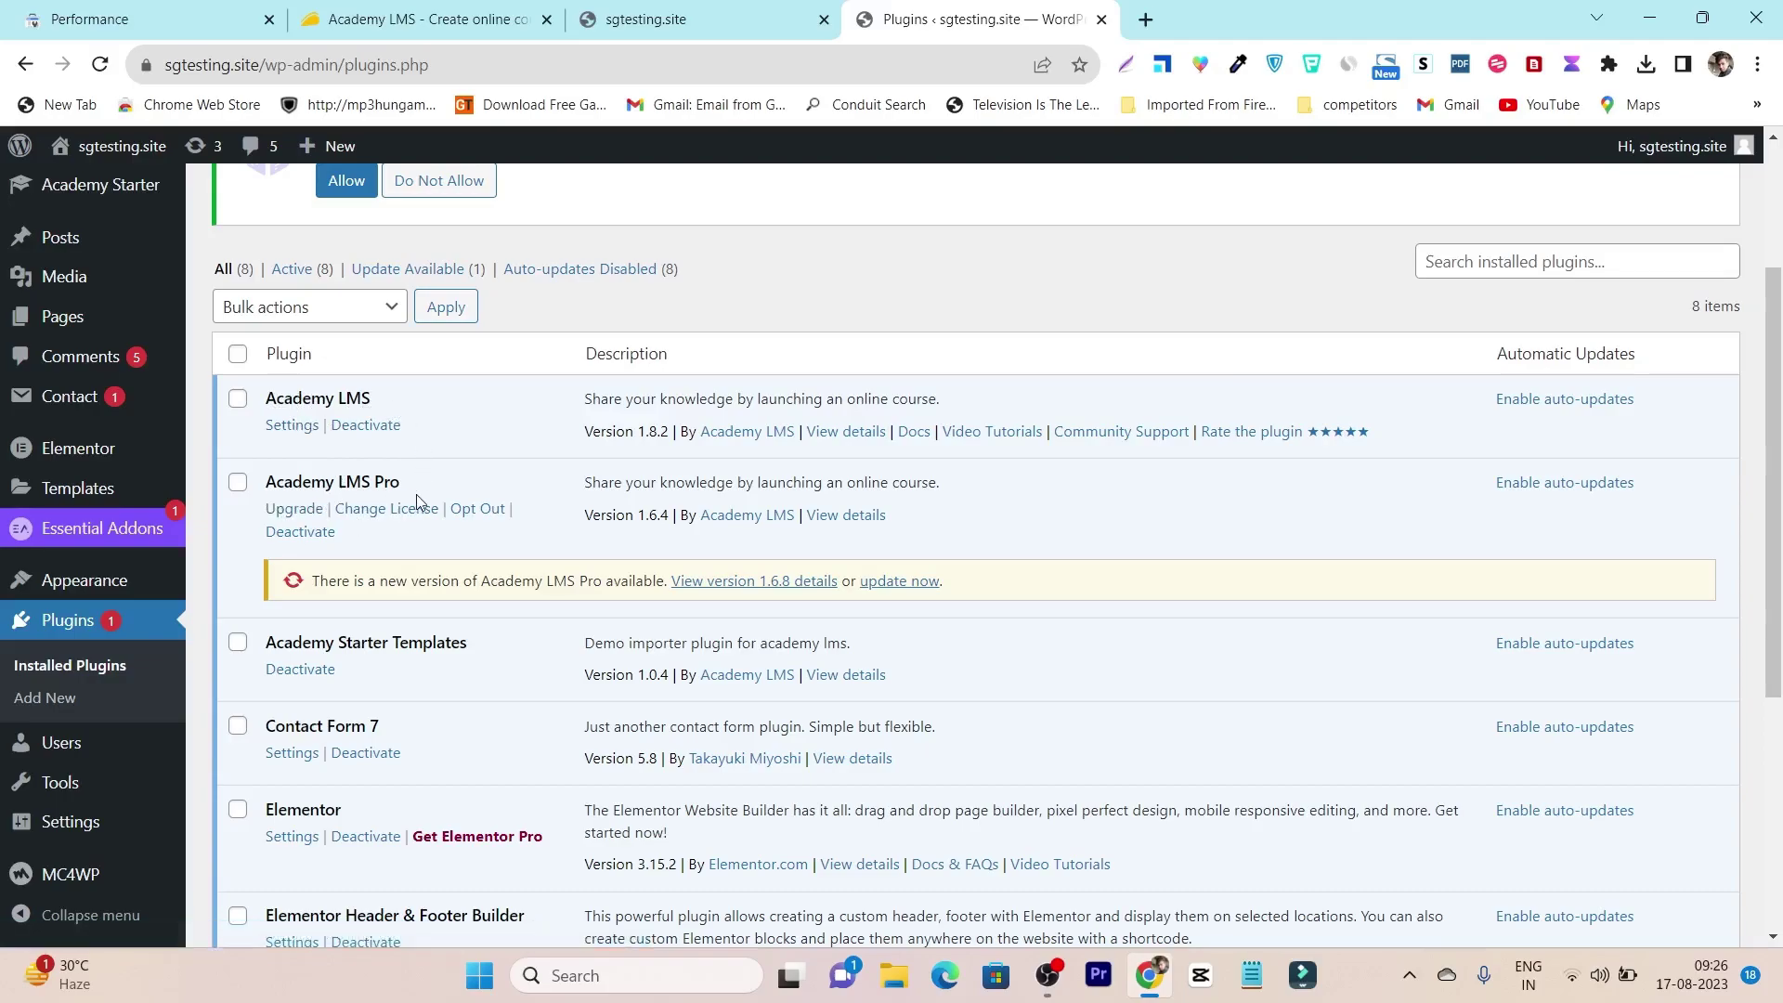
{"action": "scroll", "coordinate": [526, 290], "scroll_direction": "down", "scroll_amount": 1}
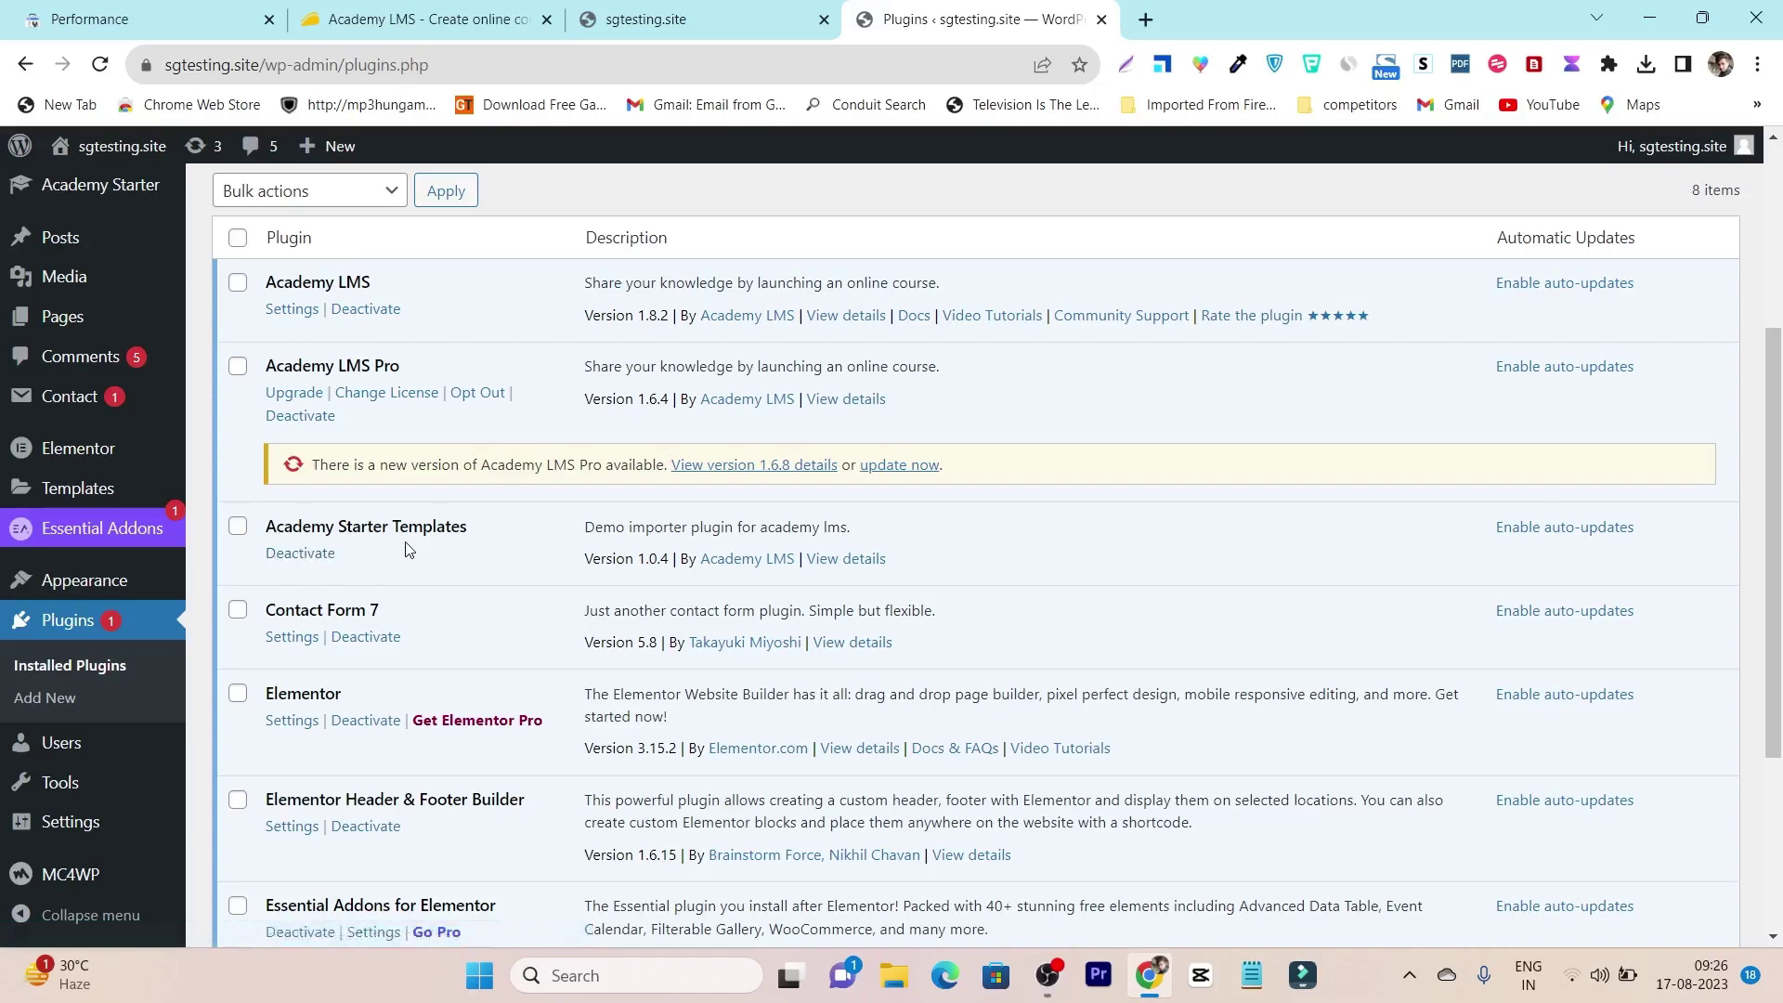
Step: Switch to the sgtesting.site homepage and check the imported design down to its course cards
{"action": "left_click", "coordinate": [667, 17]}
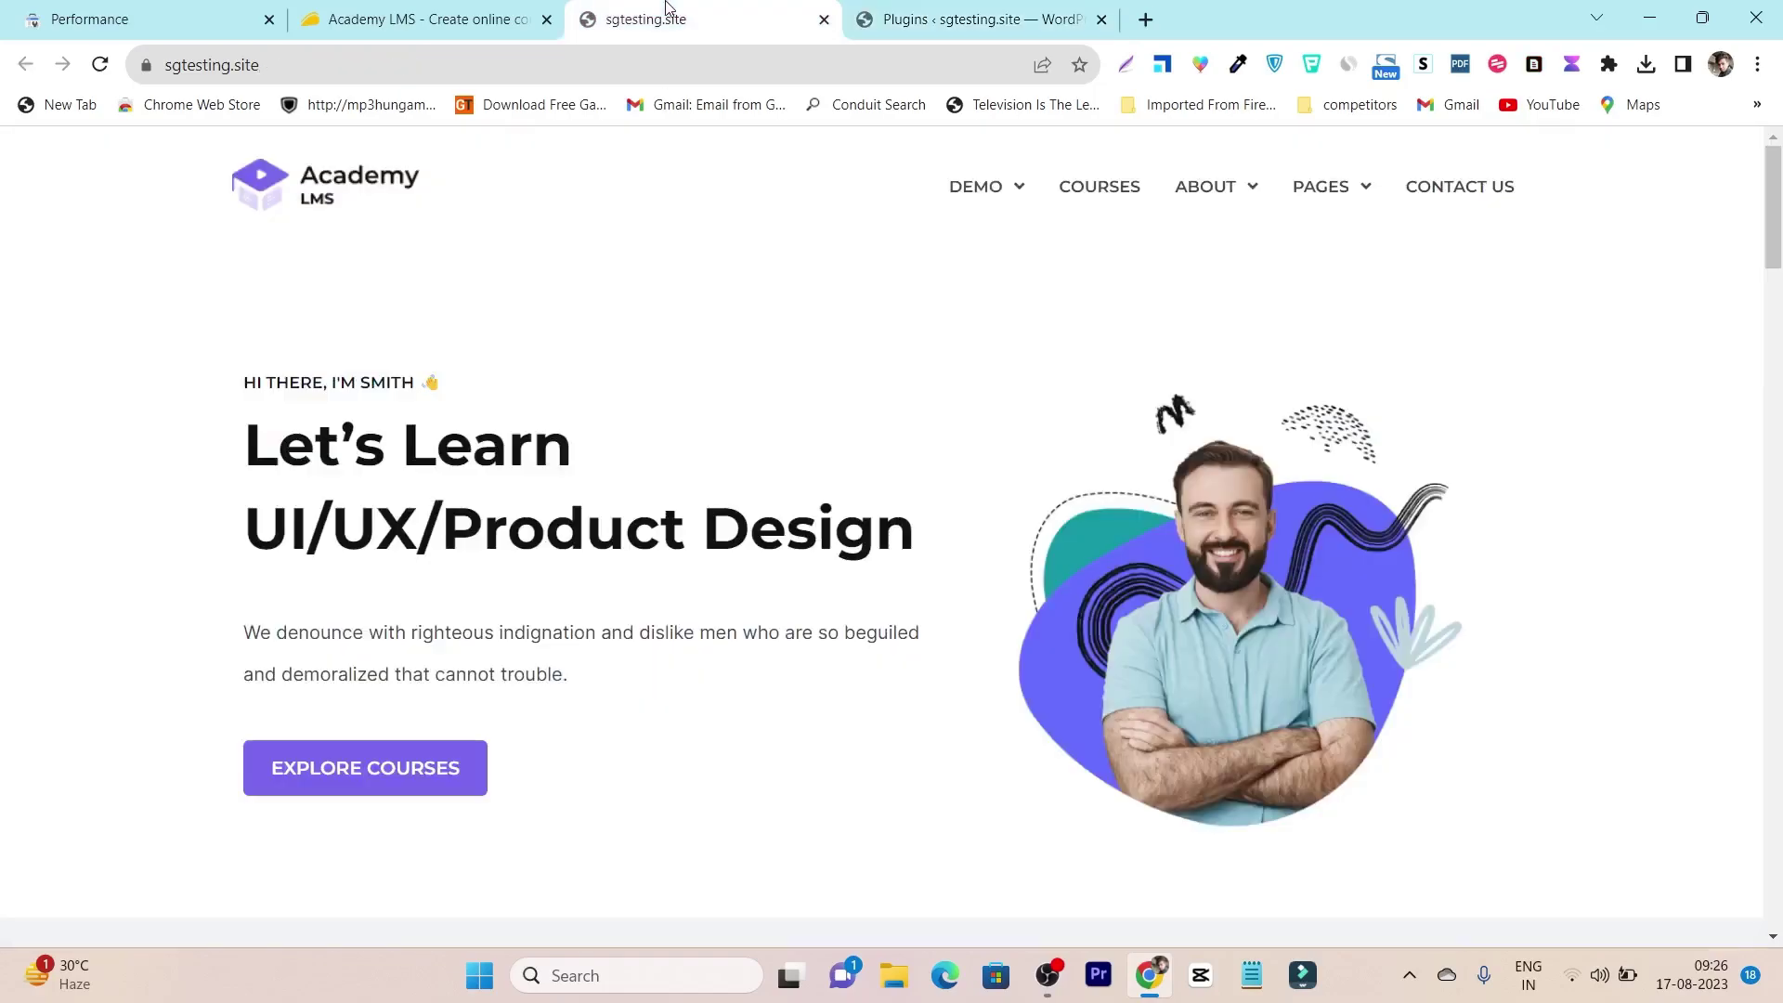
{"action": "scroll", "coordinate": [770, 399], "scroll_direction": "down", "scroll_amount": 10}
{"action": "scroll", "coordinate": [777, 386], "scroll_direction": "down", "scroll_amount": 5}
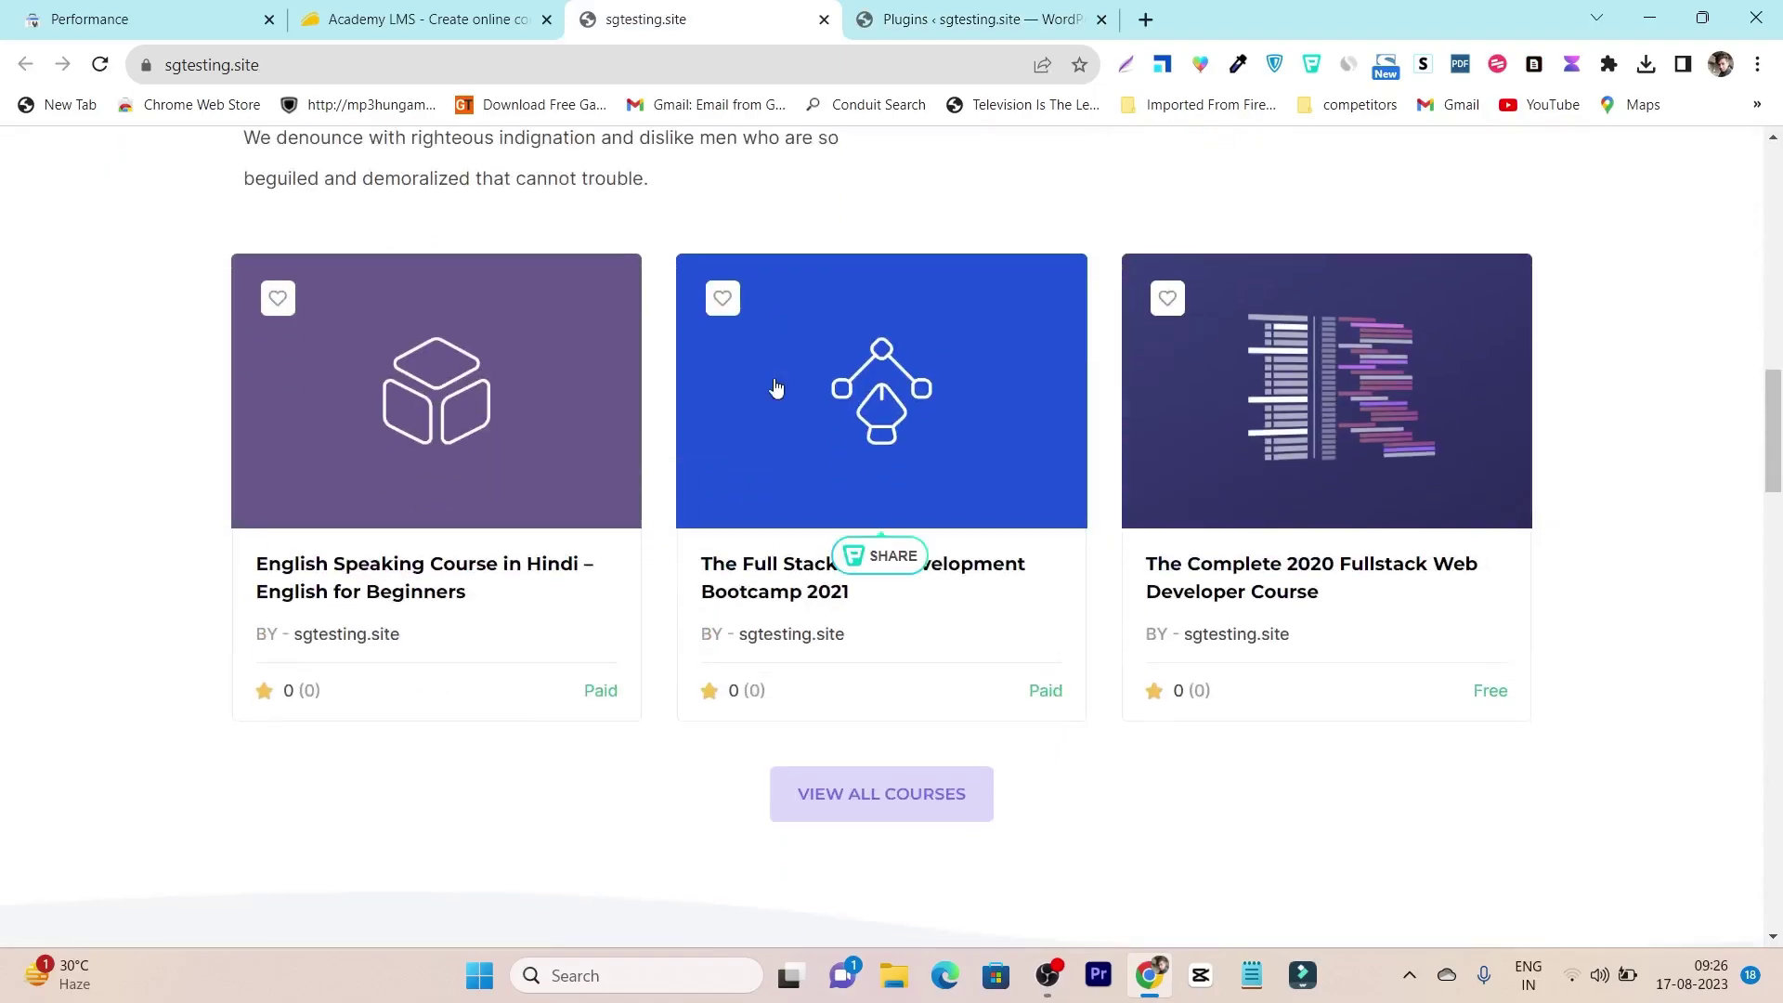
{"action": "scroll", "coordinate": [777, 386], "scroll_direction": "up", "scroll_amount": 10}
Step: Return to the WordPress admin, open the Academy Starter templates and examine the Marketplace, University and Instructor demos
{"action": "left_click", "coordinate": [956, 8]}
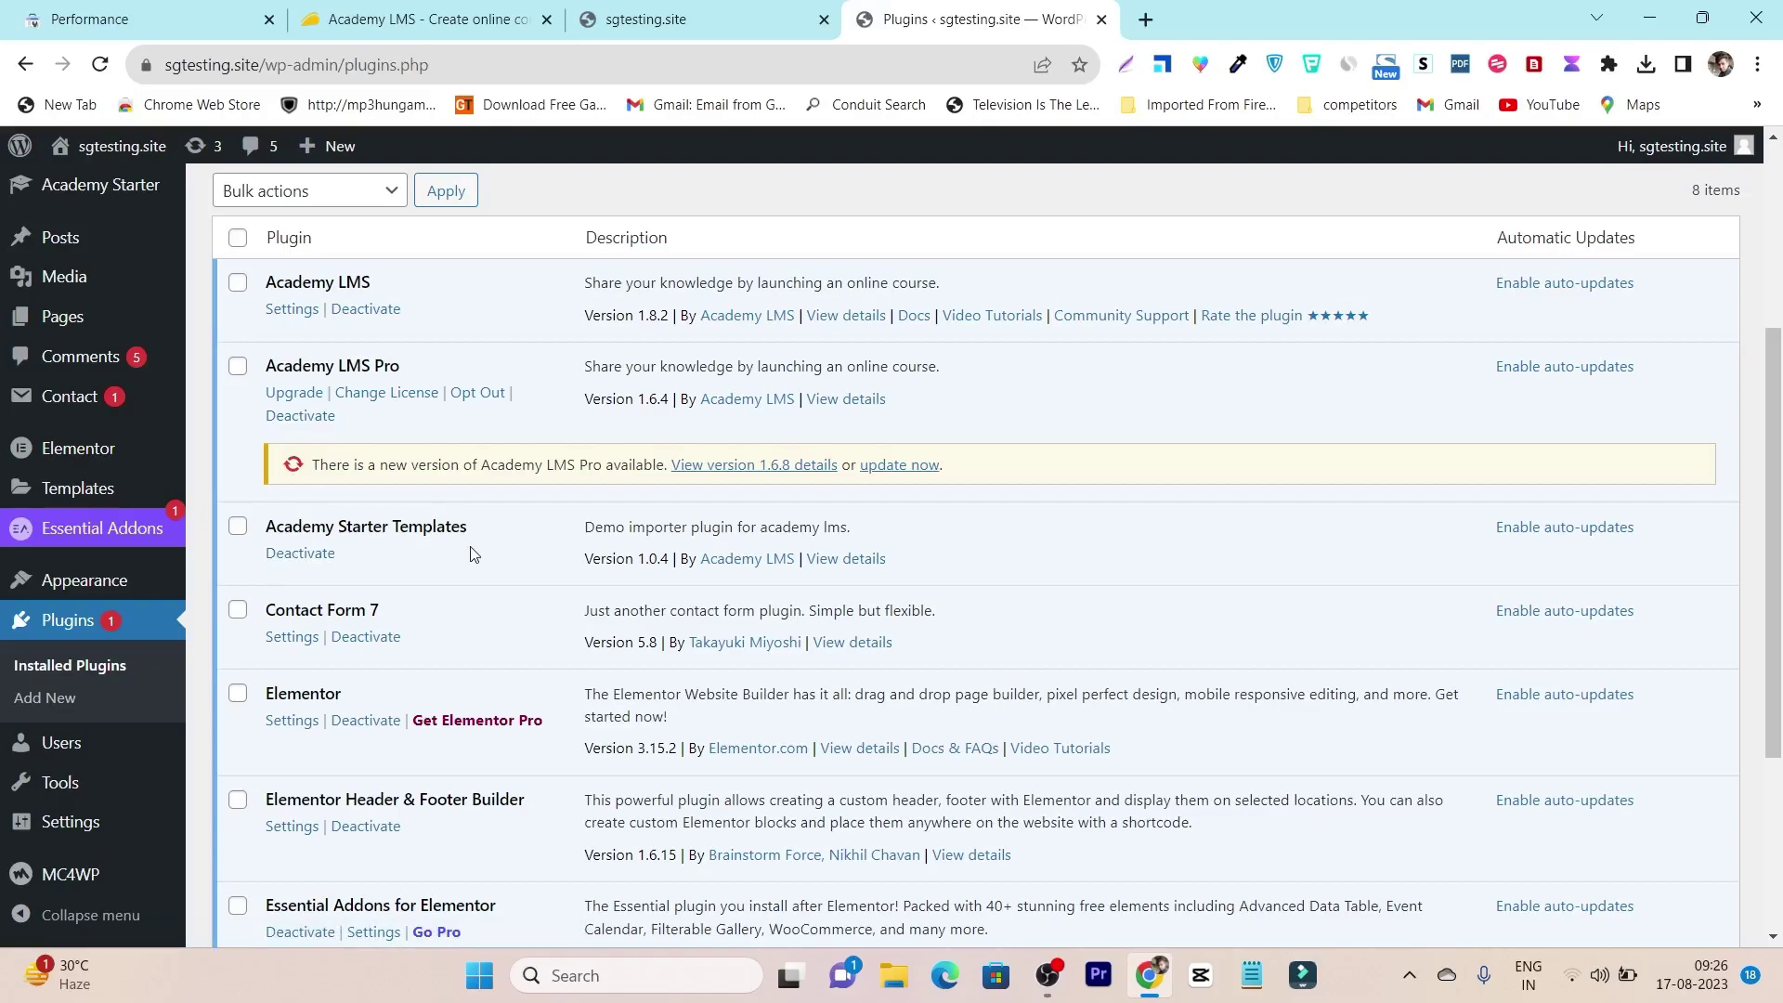
{"action": "scroll", "coordinate": [469, 553], "scroll_direction": "up", "scroll_amount": 3}
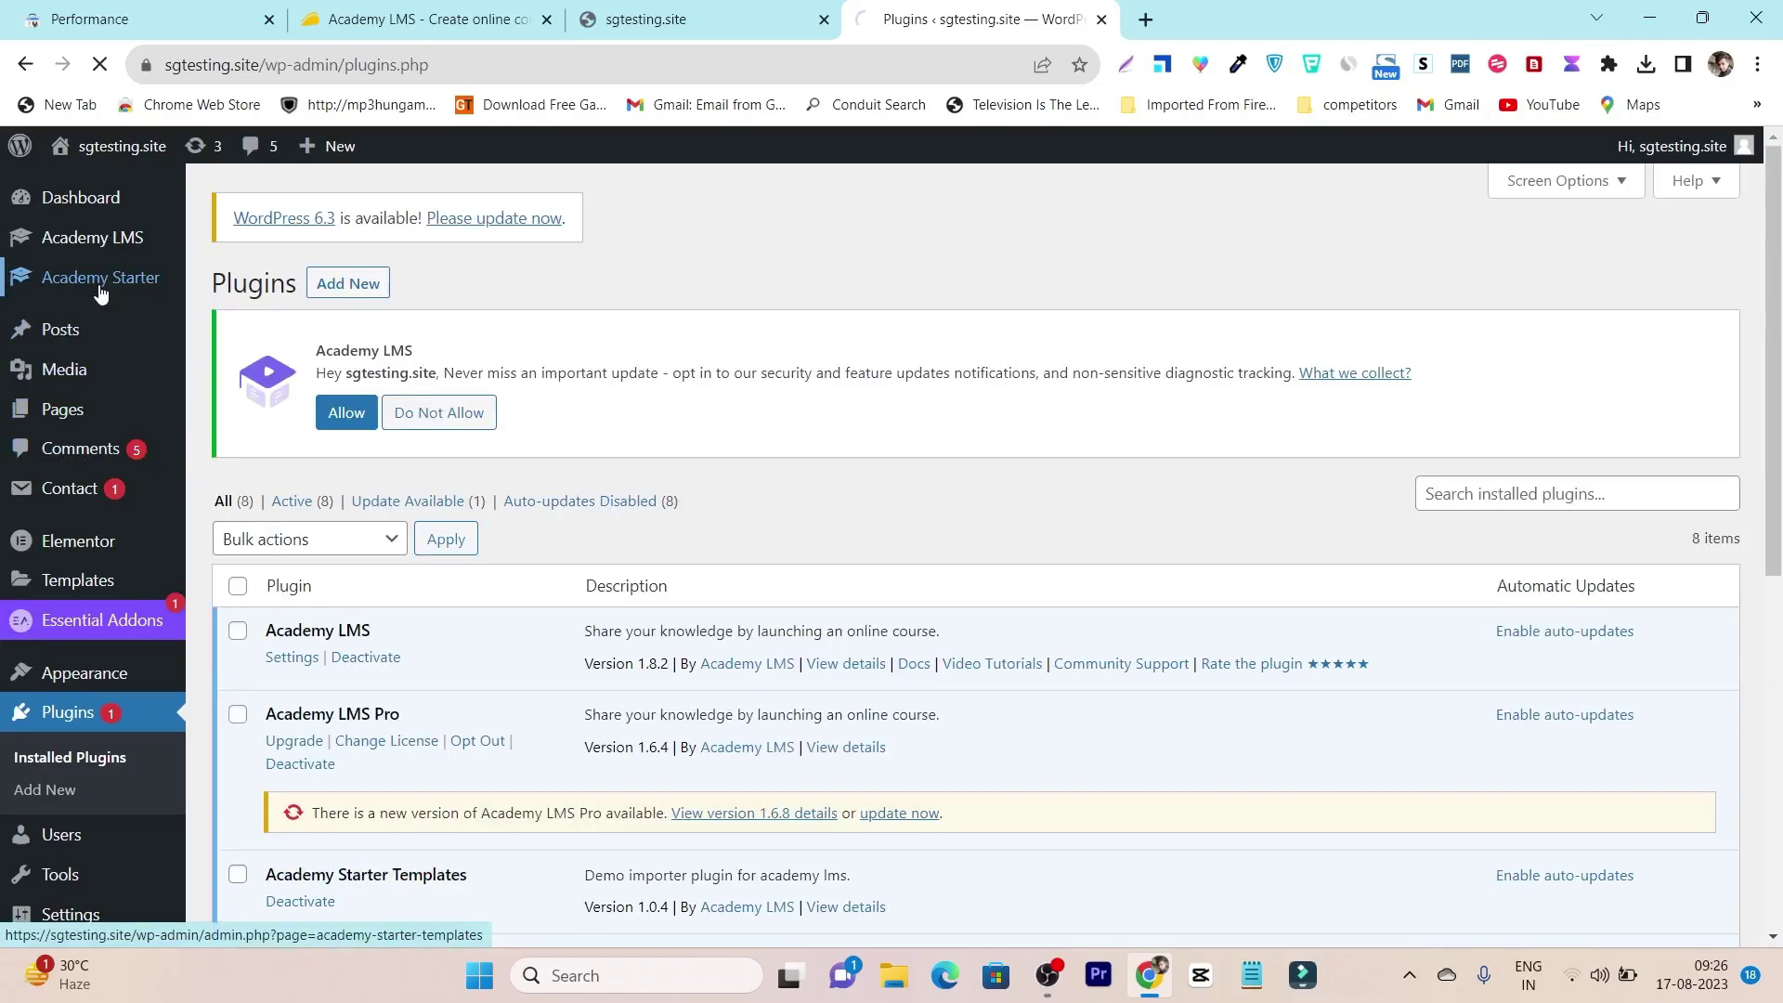
{"action": "left_click", "coordinate": [91, 283]}
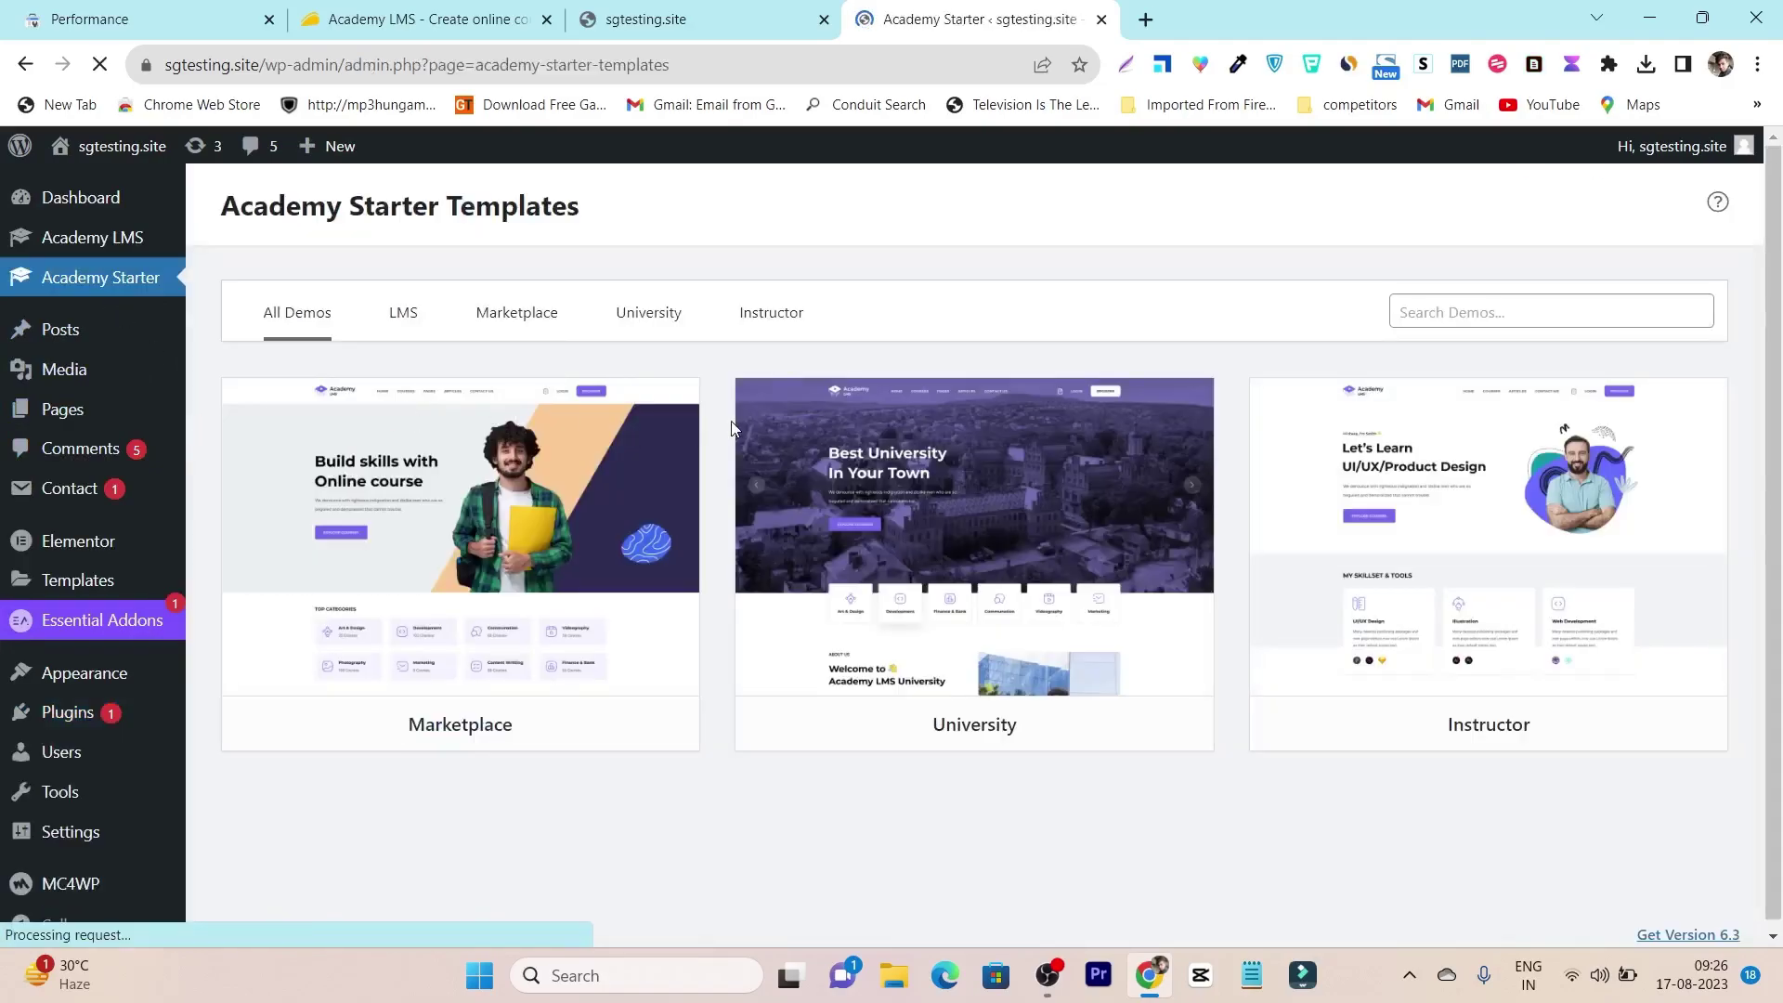
{"action": "scroll", "coordinate": [733, 428], "scroll_direction": "down", "scroll_amount": 5}
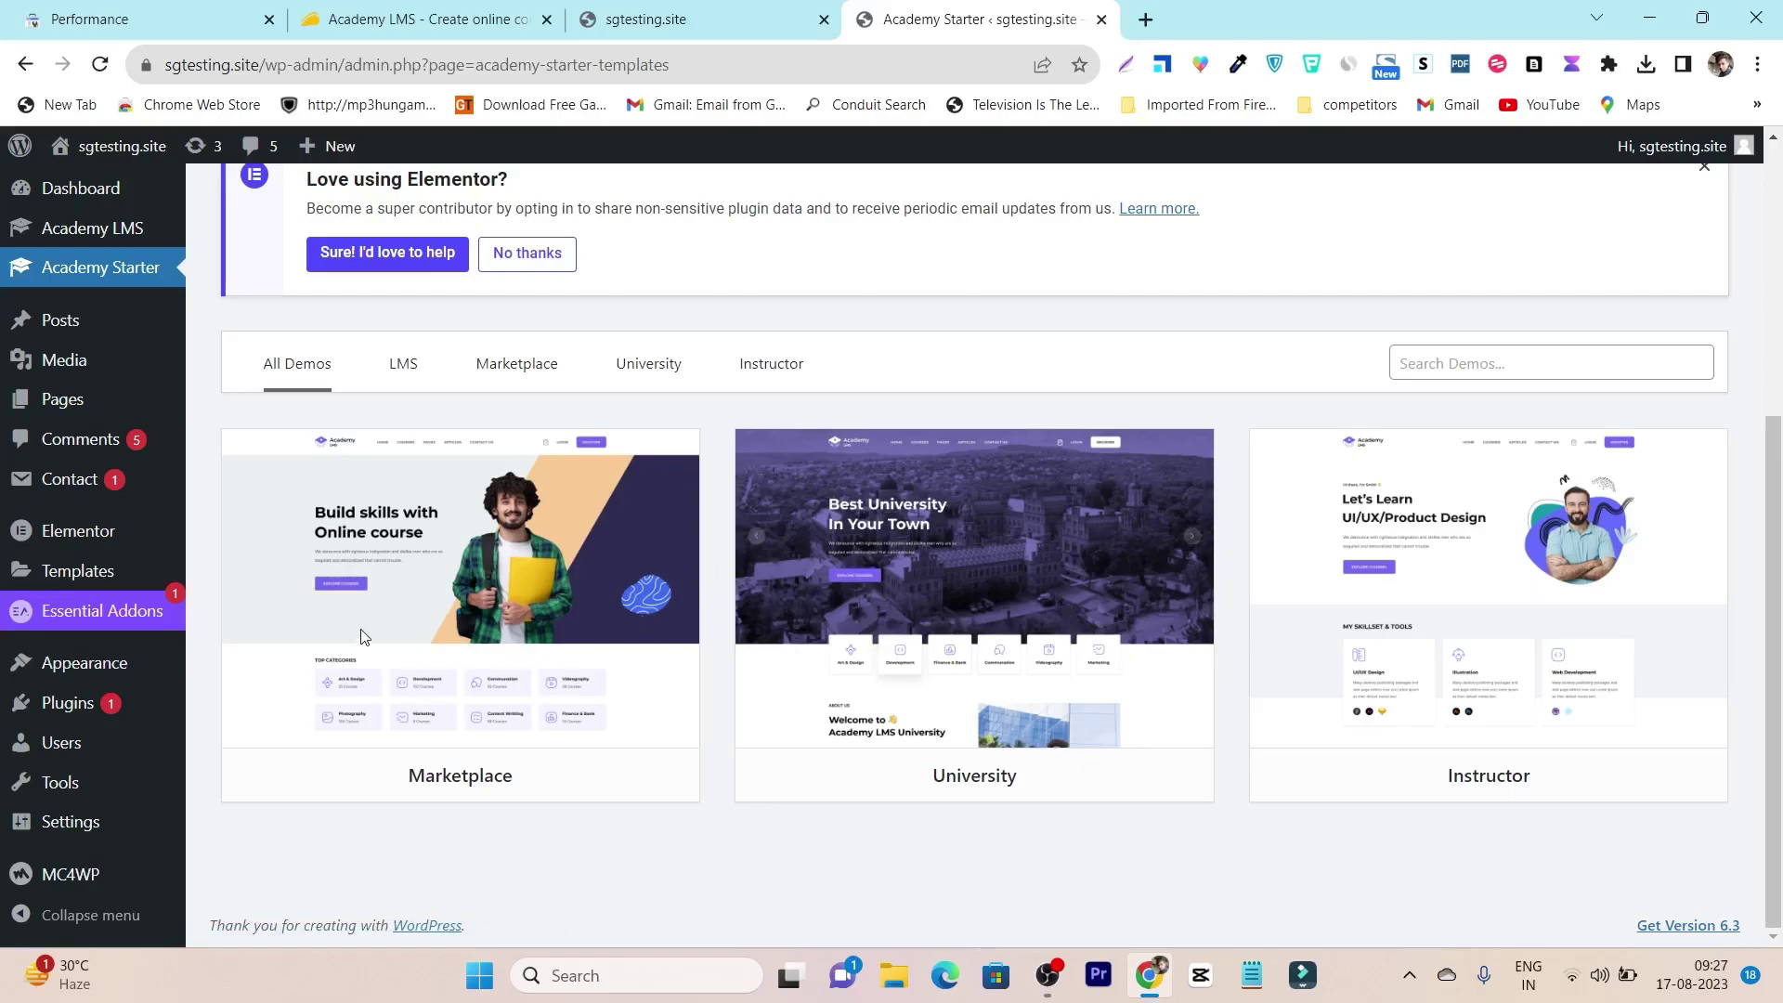
{"action": "mouse_move", "coordinate": [341, 614]}
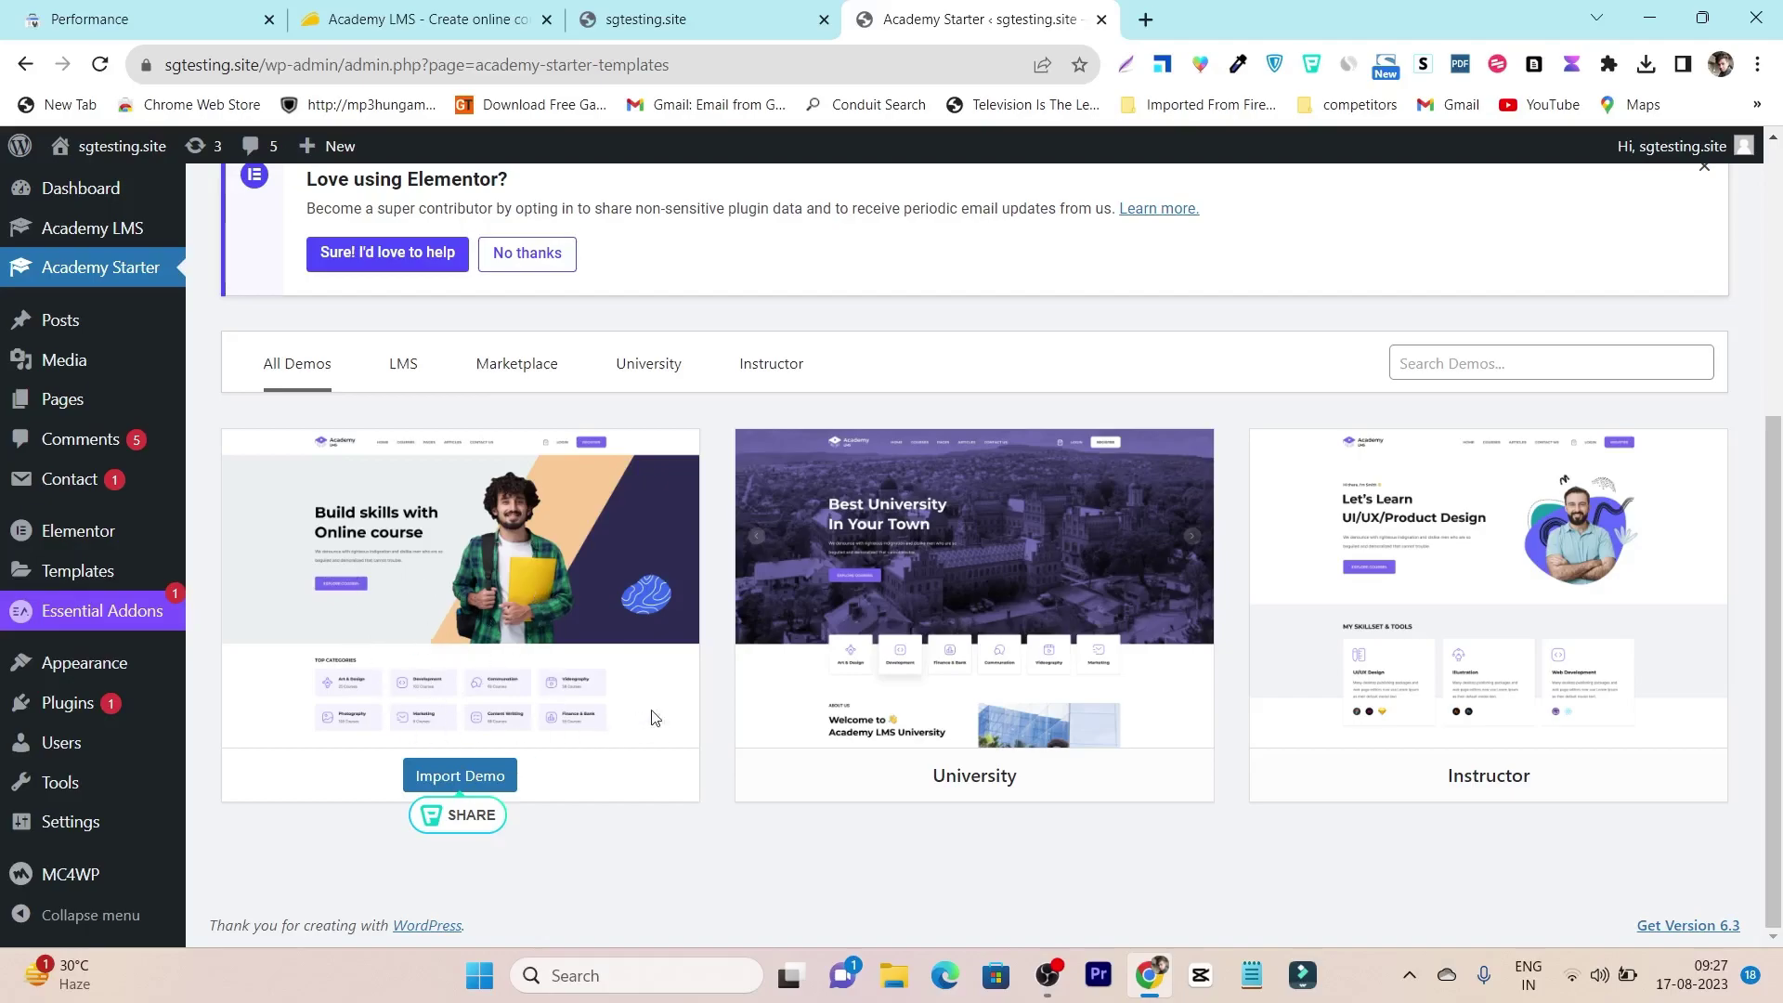
{"action": "mouse_move", "coordinate": [1033, 620]}
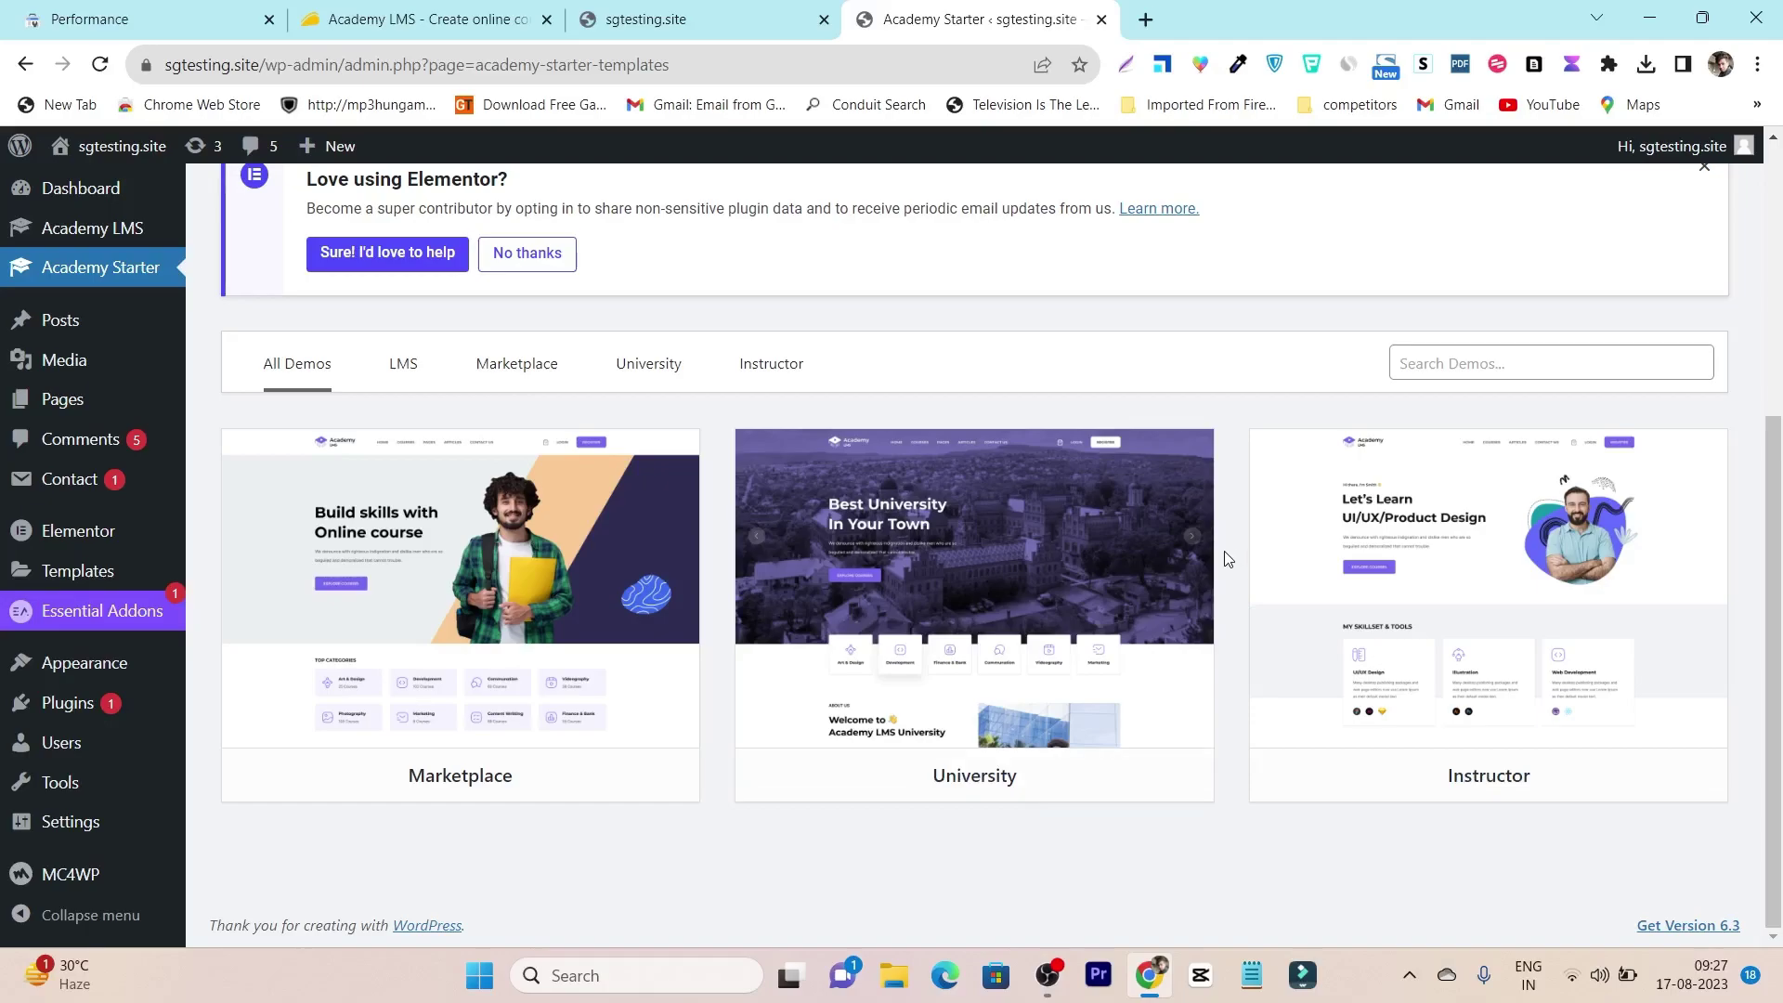
{"action": "mouse_move", "coordinate": [1569, 804]}
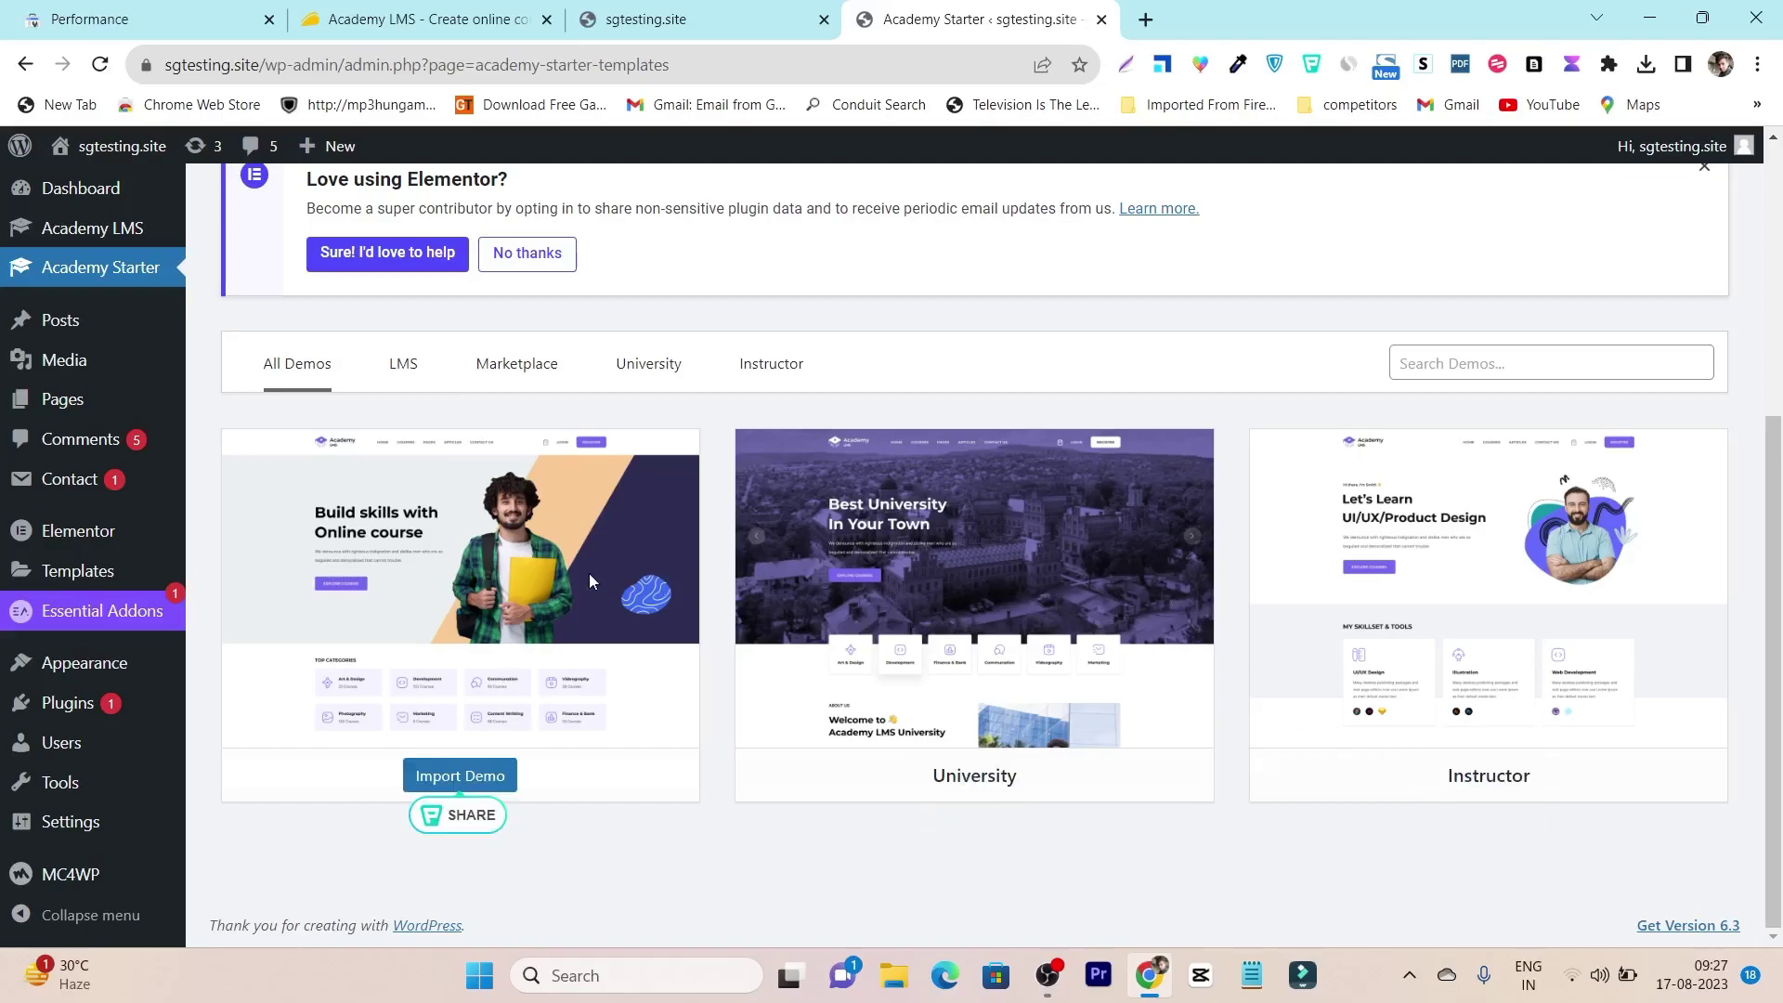
Step: Import the Instructor demo together with its required plugins and demo content
{"action": "mouse_move", "coordinate": [1507, 675]}
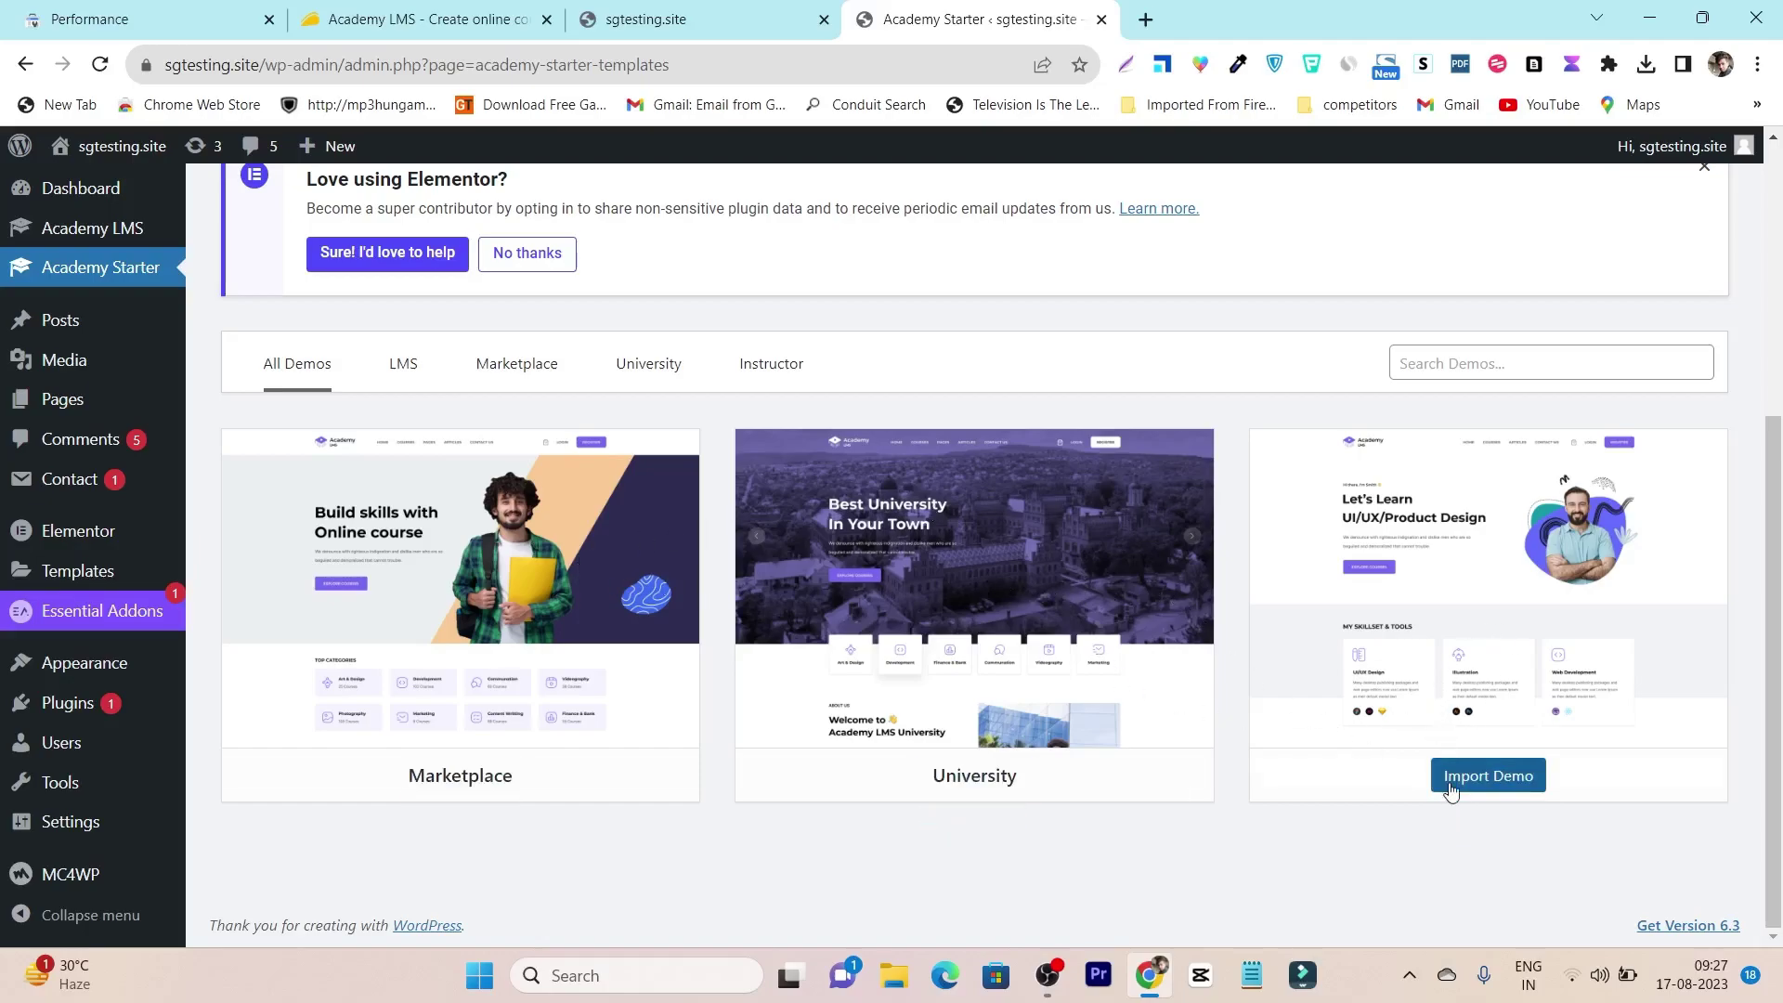
{"action": "left_click", "coordinate": [1494, 785]}
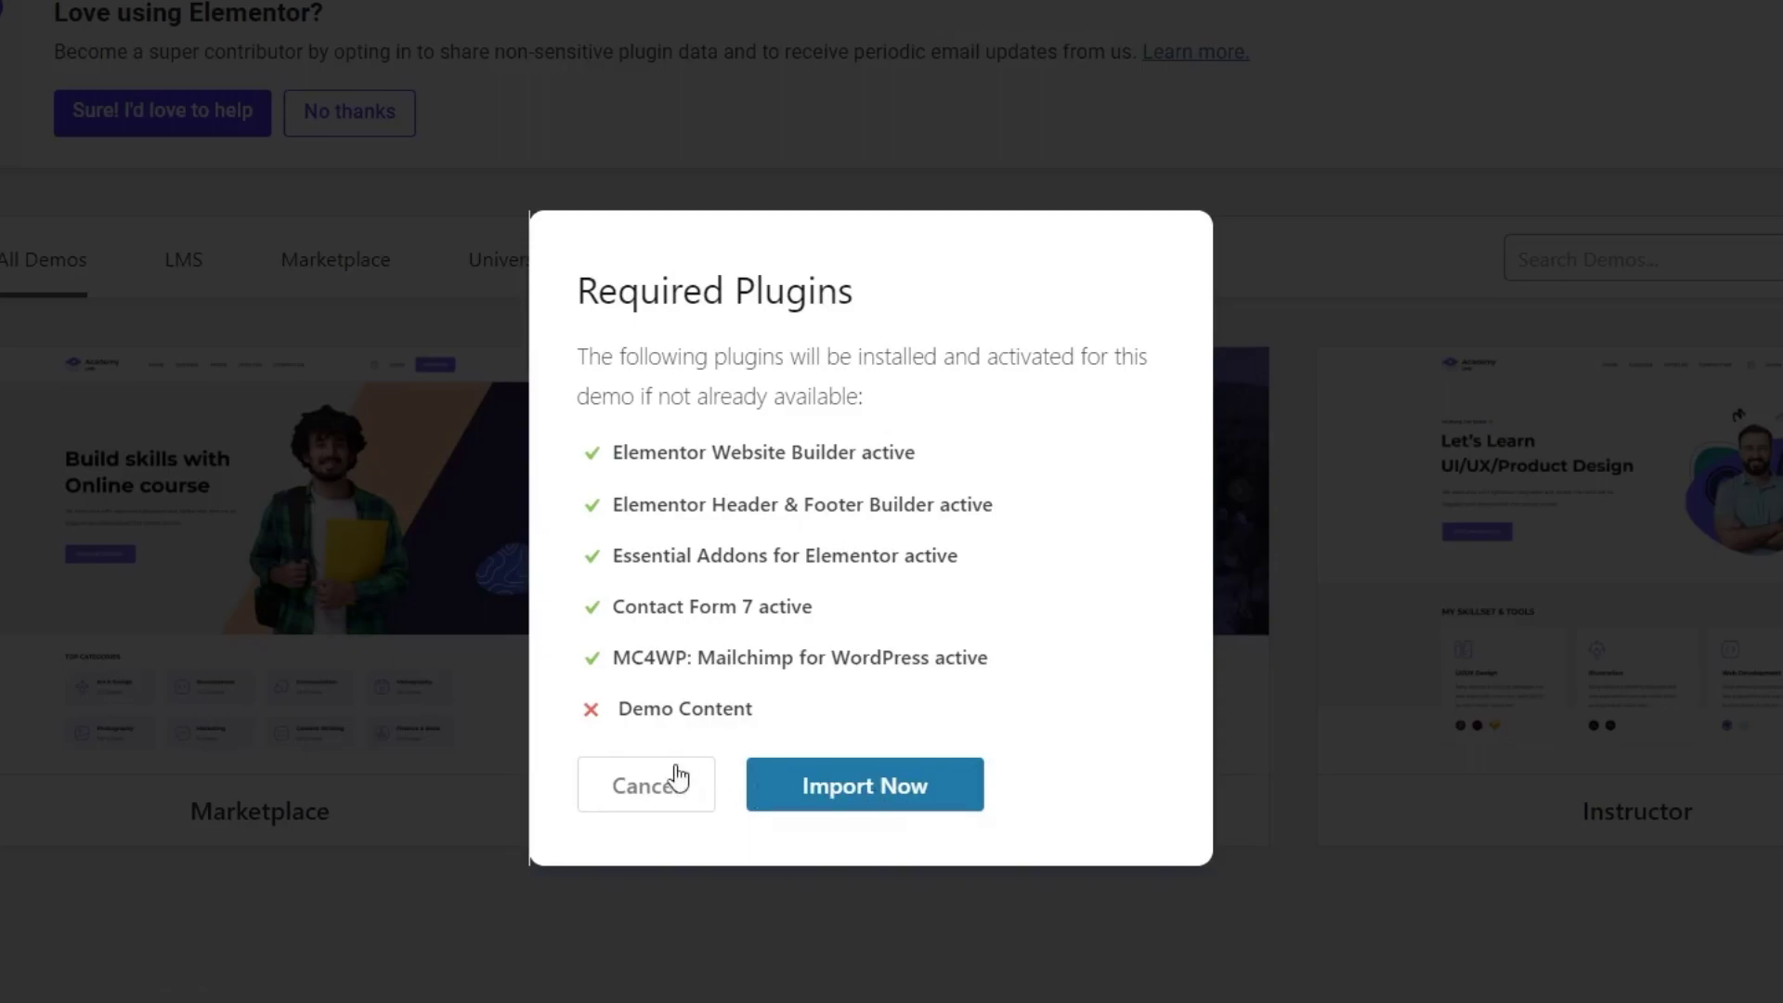
{"action": "left_click", "coordinate": [877, 794]}
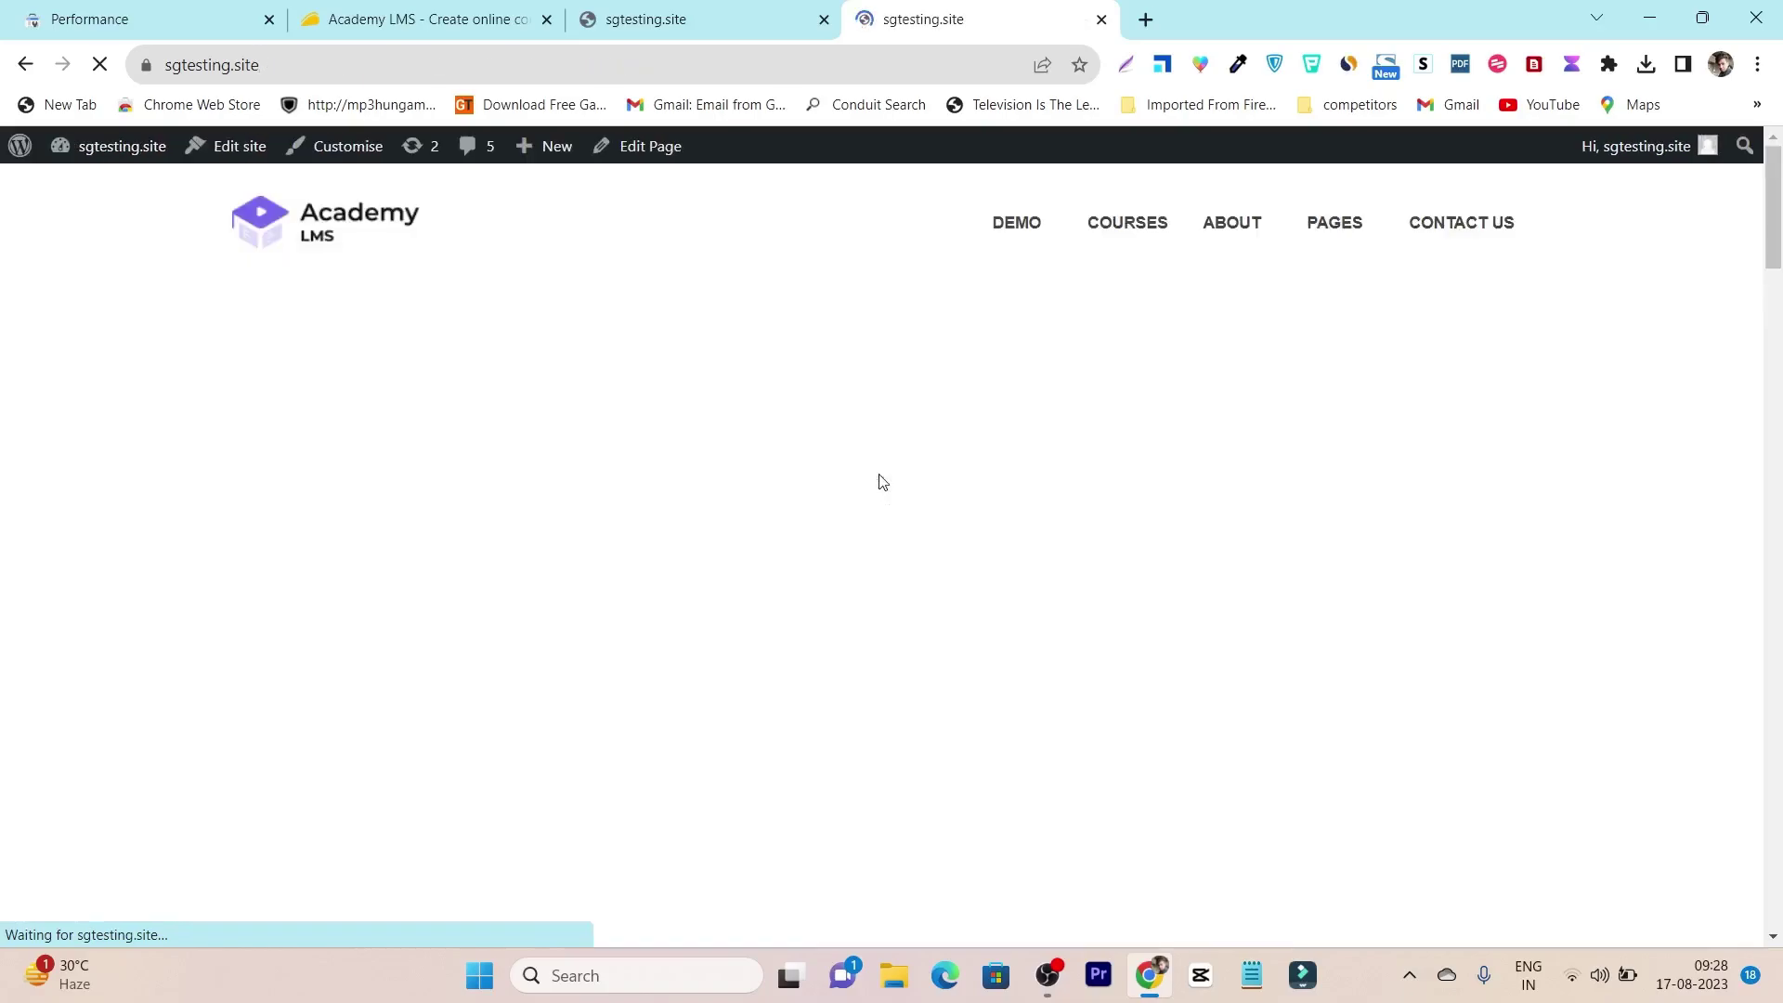
Step: Examine the imported Instructor homepage, from its logo and hero section through the skillset cards to the student feedback
{"action": "scroll", "coordinate": [1077, 371], "scroll_direction": "down", "scroll_amount": 10}
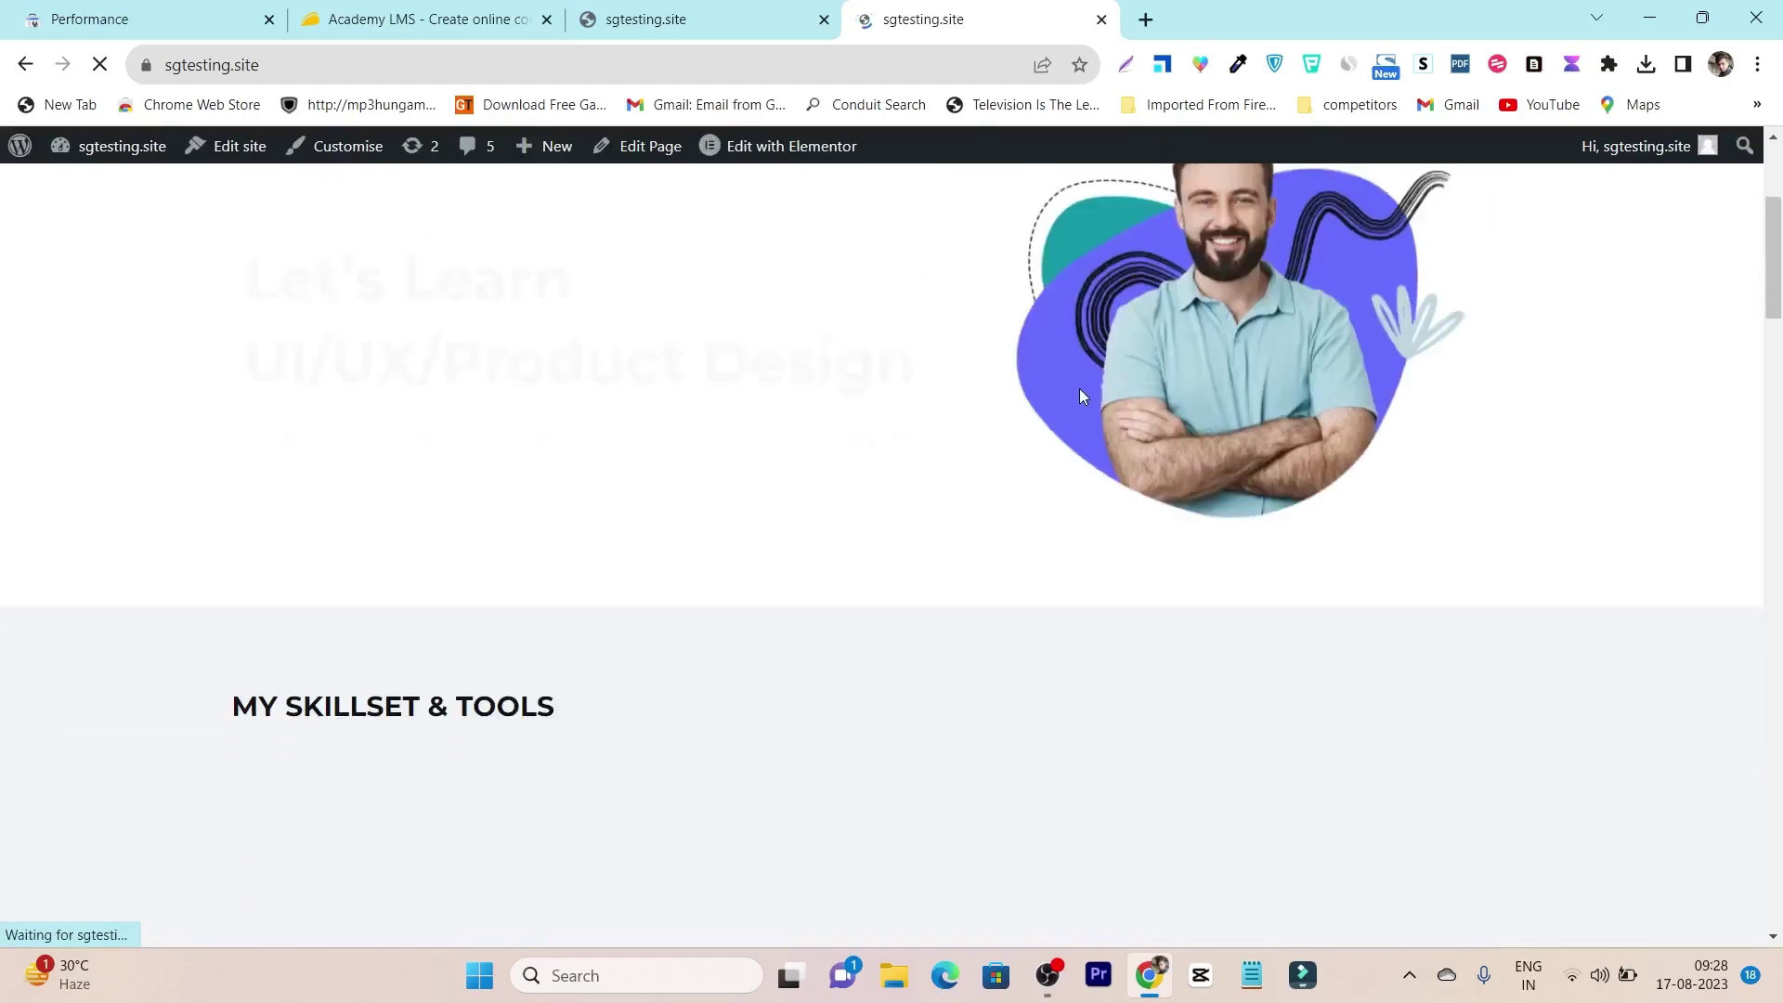
{"action": "scroll", "coordinate": [1001, 483], "scroll_direction": "up", "scroll_amount": 10}
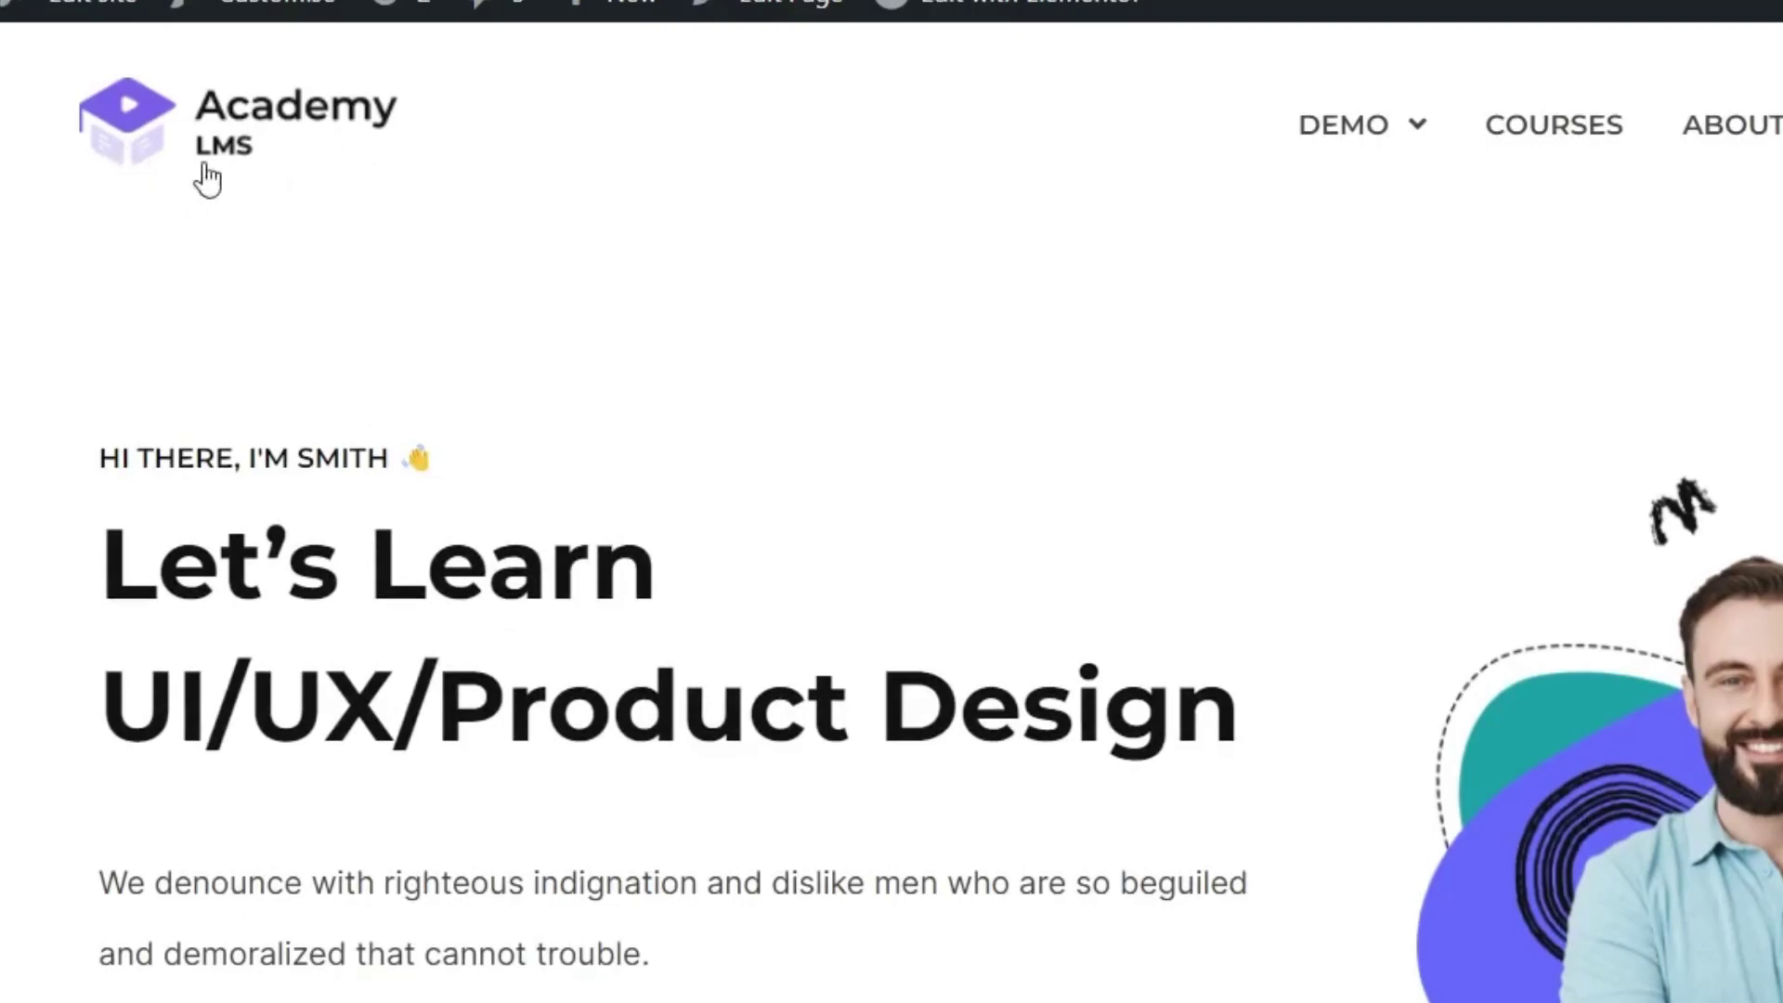
{"action": "scroll", "coordinate": [813, 455], "scroll_direction": "down", "scroll_amount": 5}
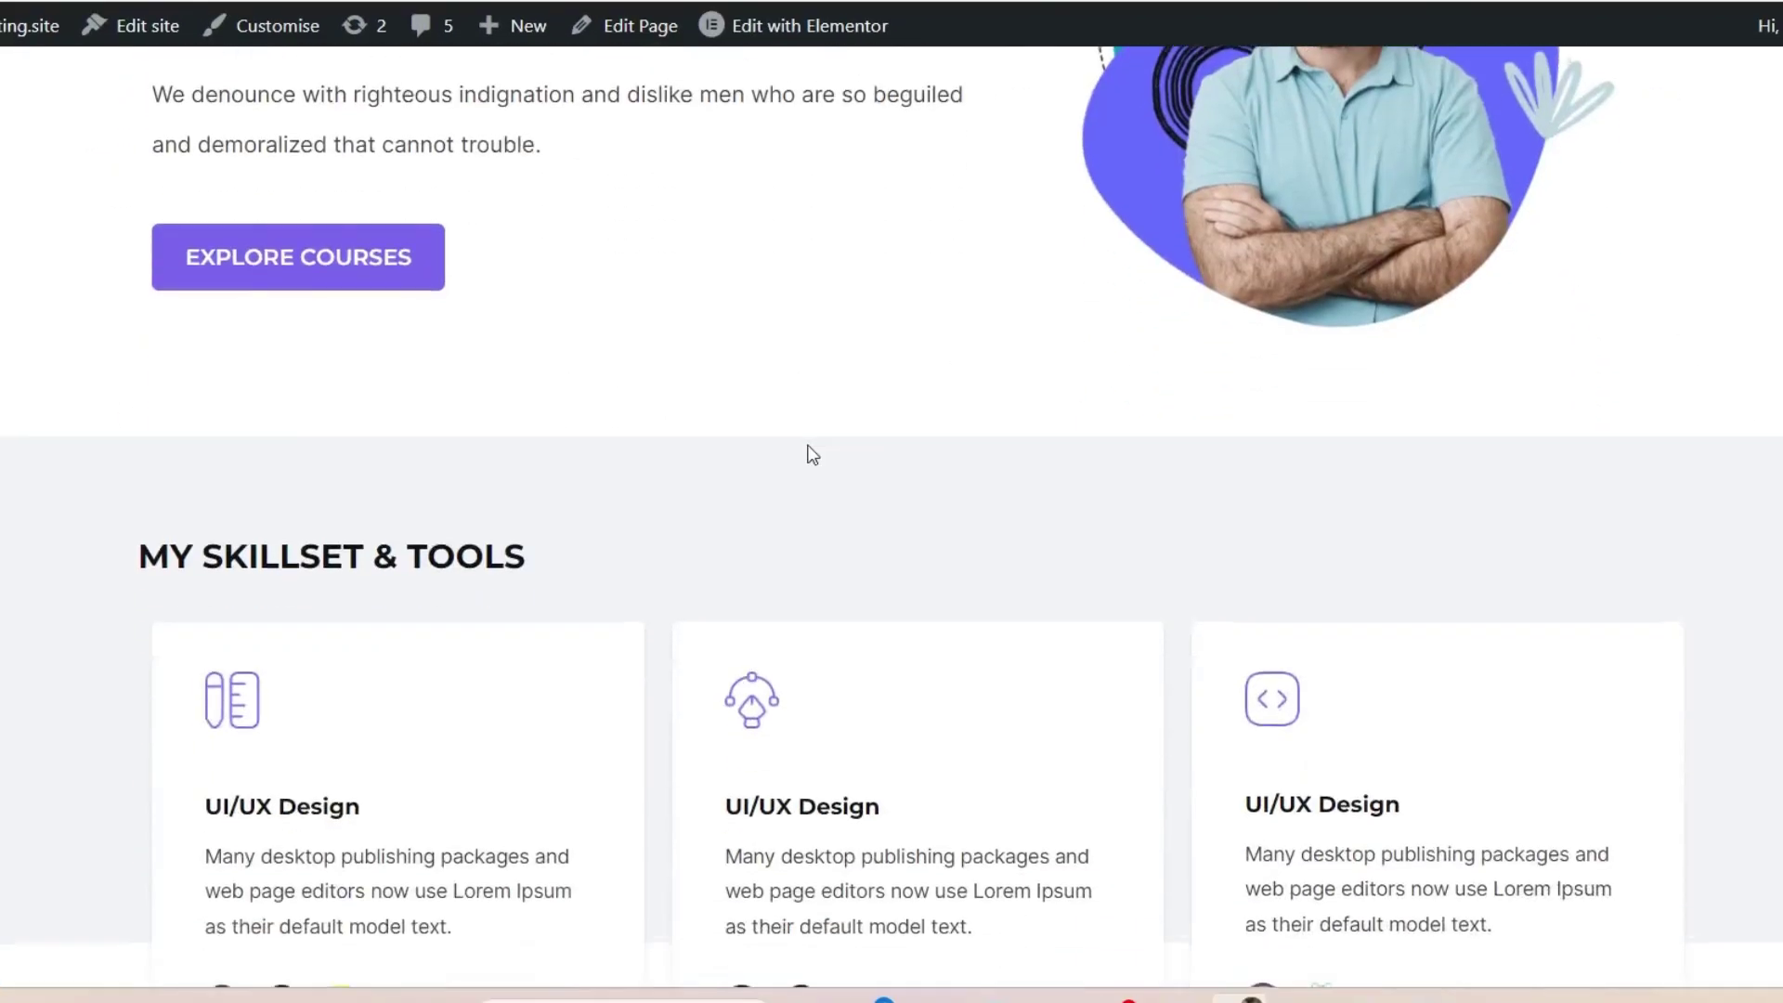
{"action": "scroll", "coordinate": [813, 455], "scroll_direction": "down", "scroll_amount": 10}
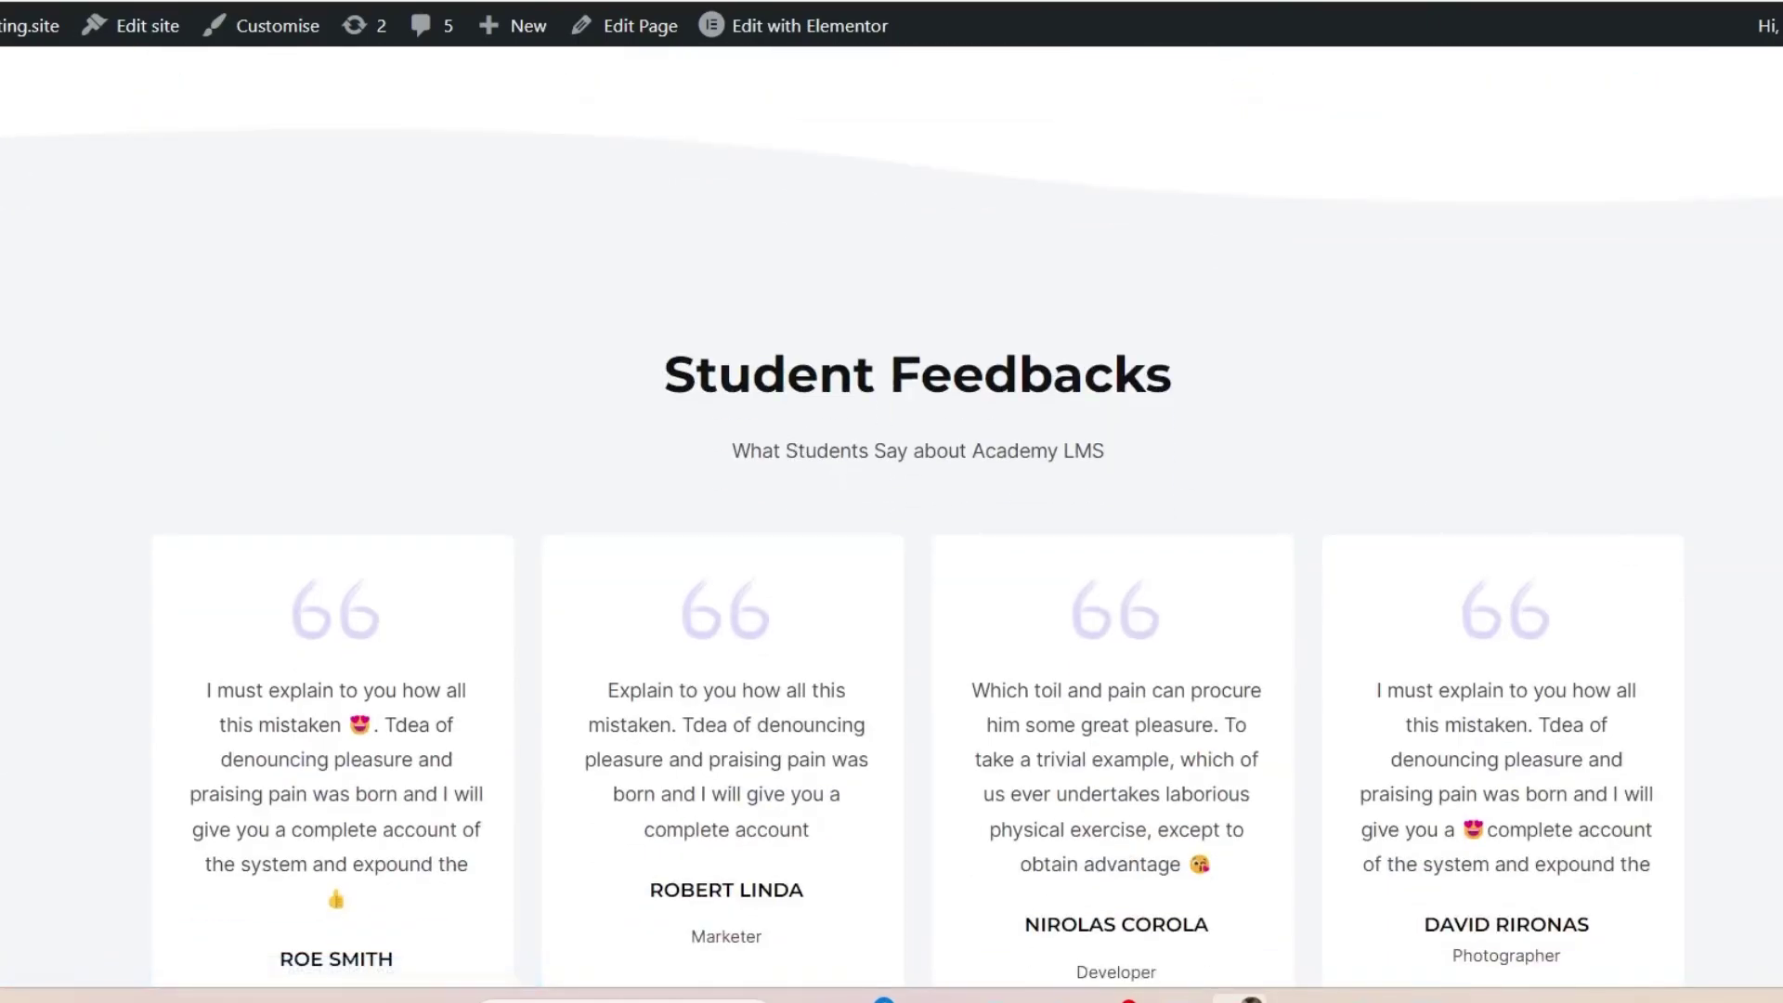
{"action": "scroll", "coordinate": [891, 520], "scroll_direction": "up", "scroll_amount": 15}
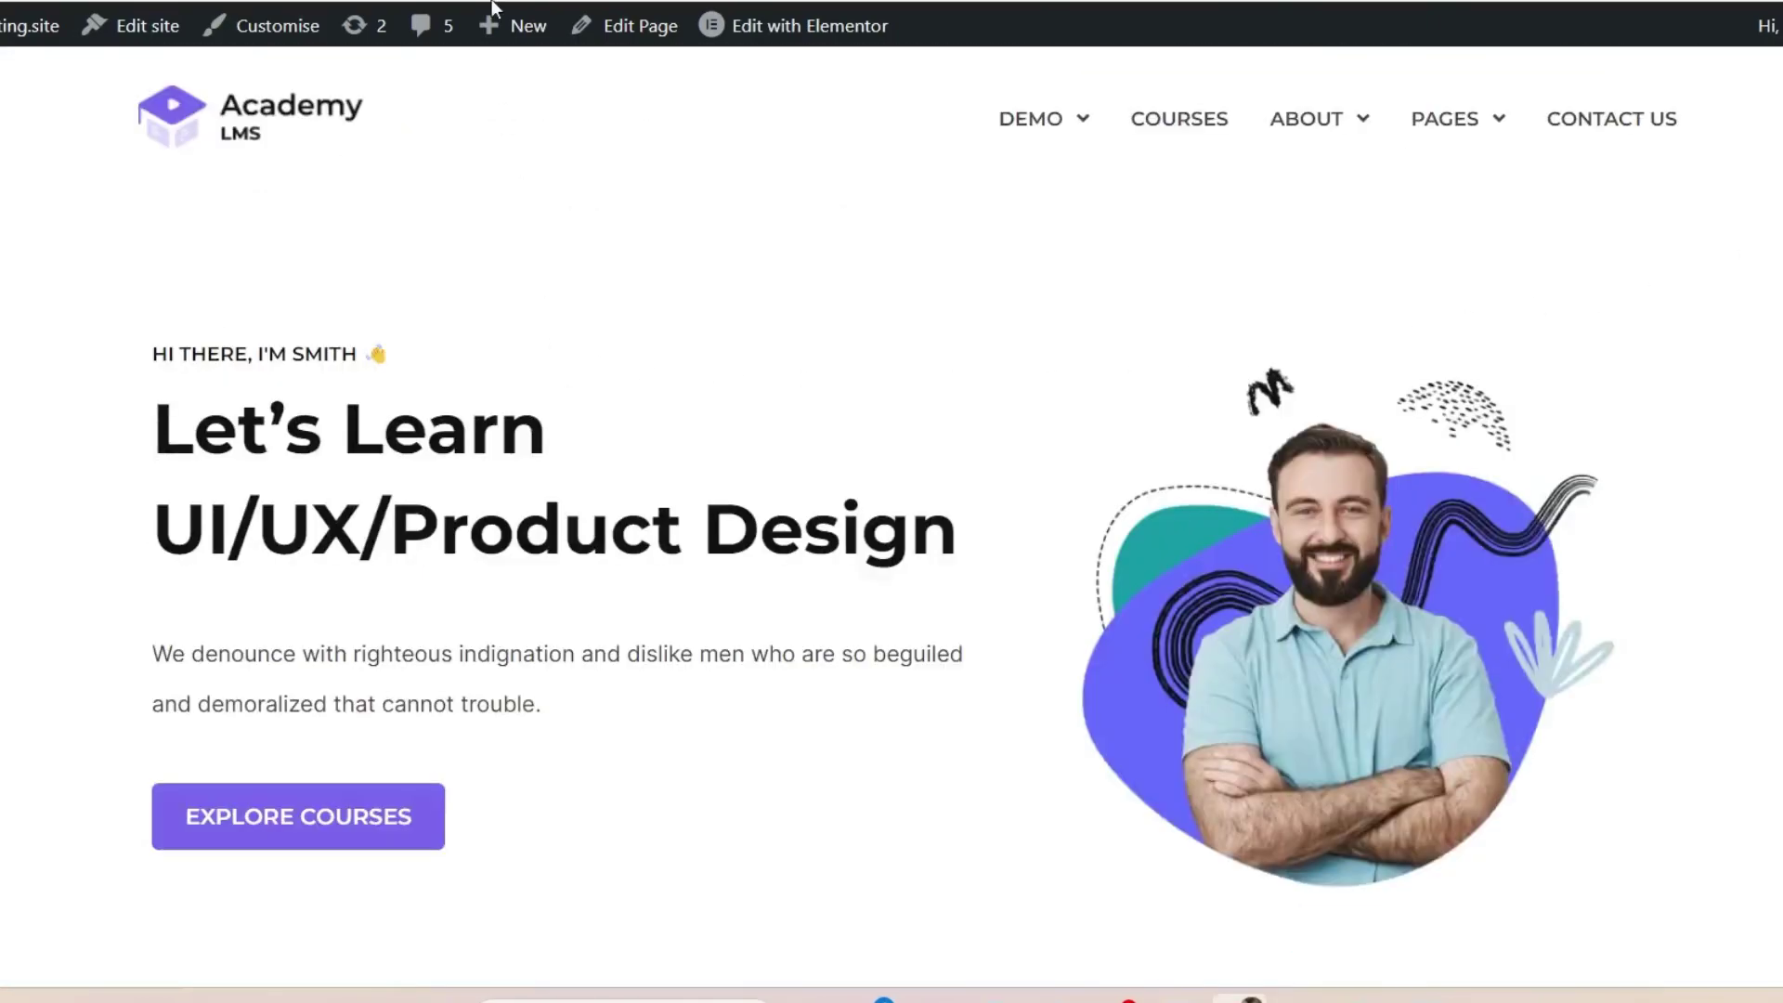
{"action": "scroll", "coordinate": [668, 274], "scroll_direction": "down", "scroll_amount": 5}
{"action": "scroll", "coordinate": [721, 131], "scroll_direction": "up", "scroll_amount": 5}
Step: Open the WordPress dashboard of sgtesting.site and dismiss the Popular Apps notice
{"action": "mouse_move", "coordinate": [14, 28]}
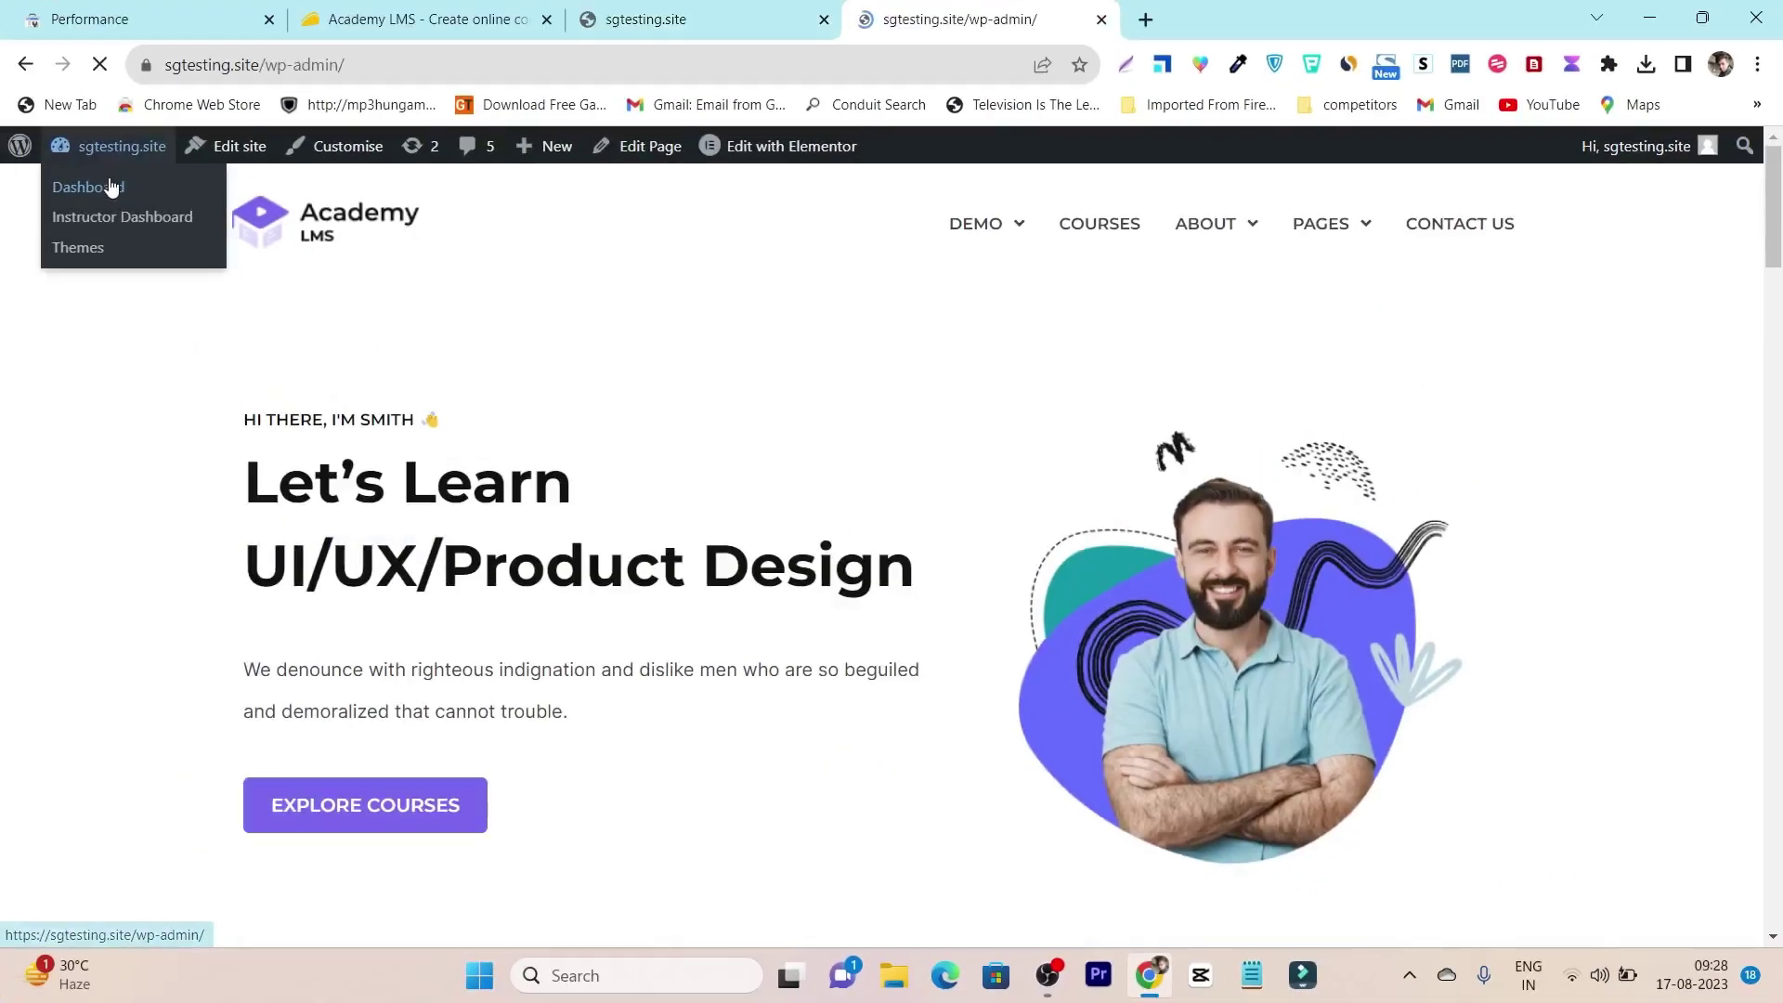
{"action": "left_click", "coordinate": [4, 74]}
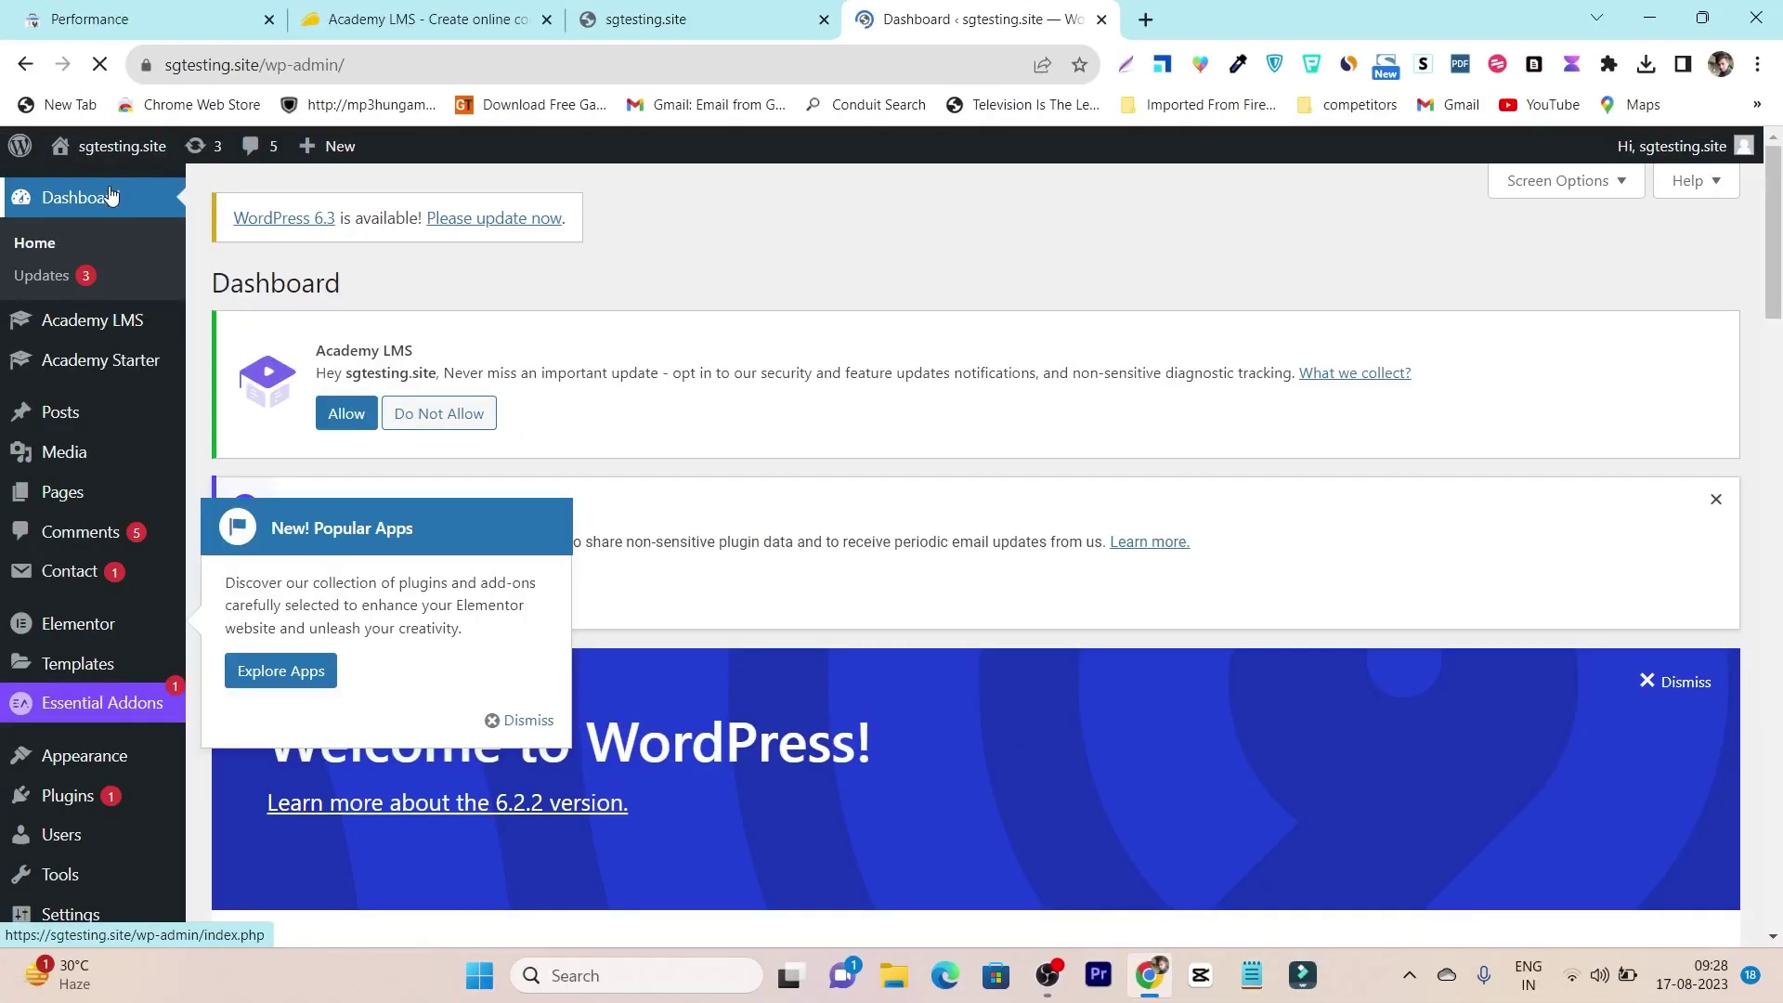
{"action": "left_click", "coordinate": [519, 720]}
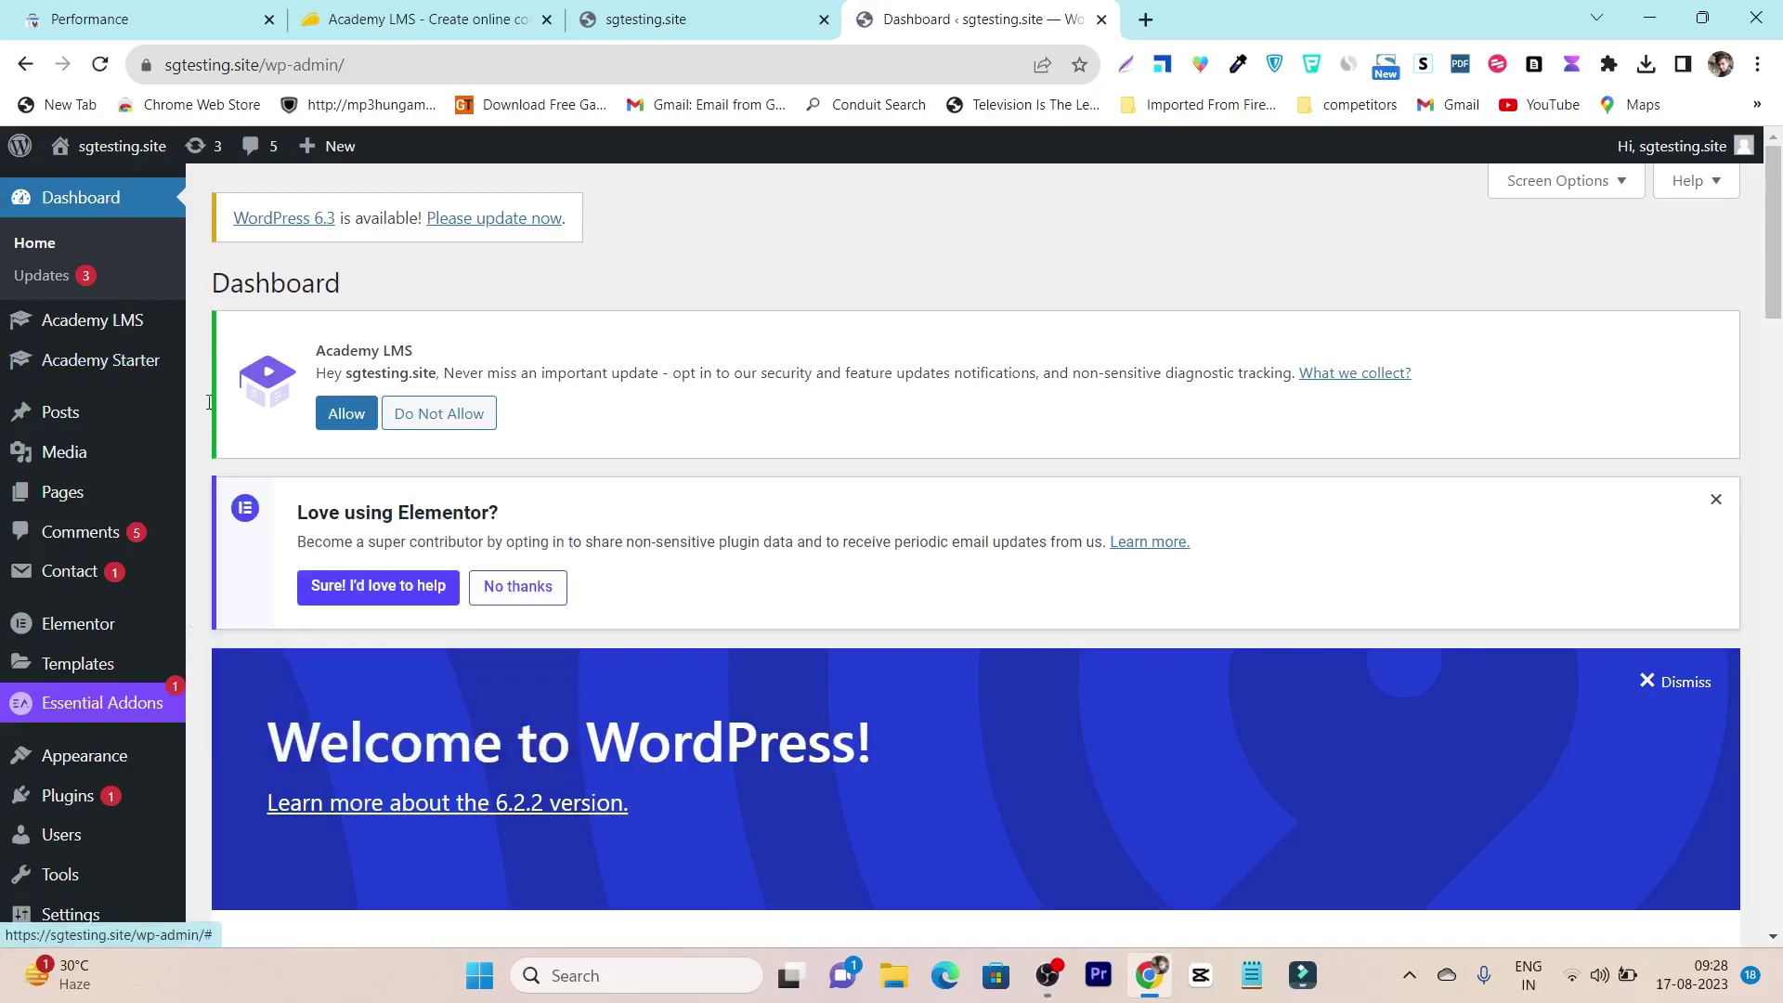
Step: Switch to the browser tab with the sgtesting.site homepage and reload it
{"action": "left_click", "coordinate": [645, 18]}
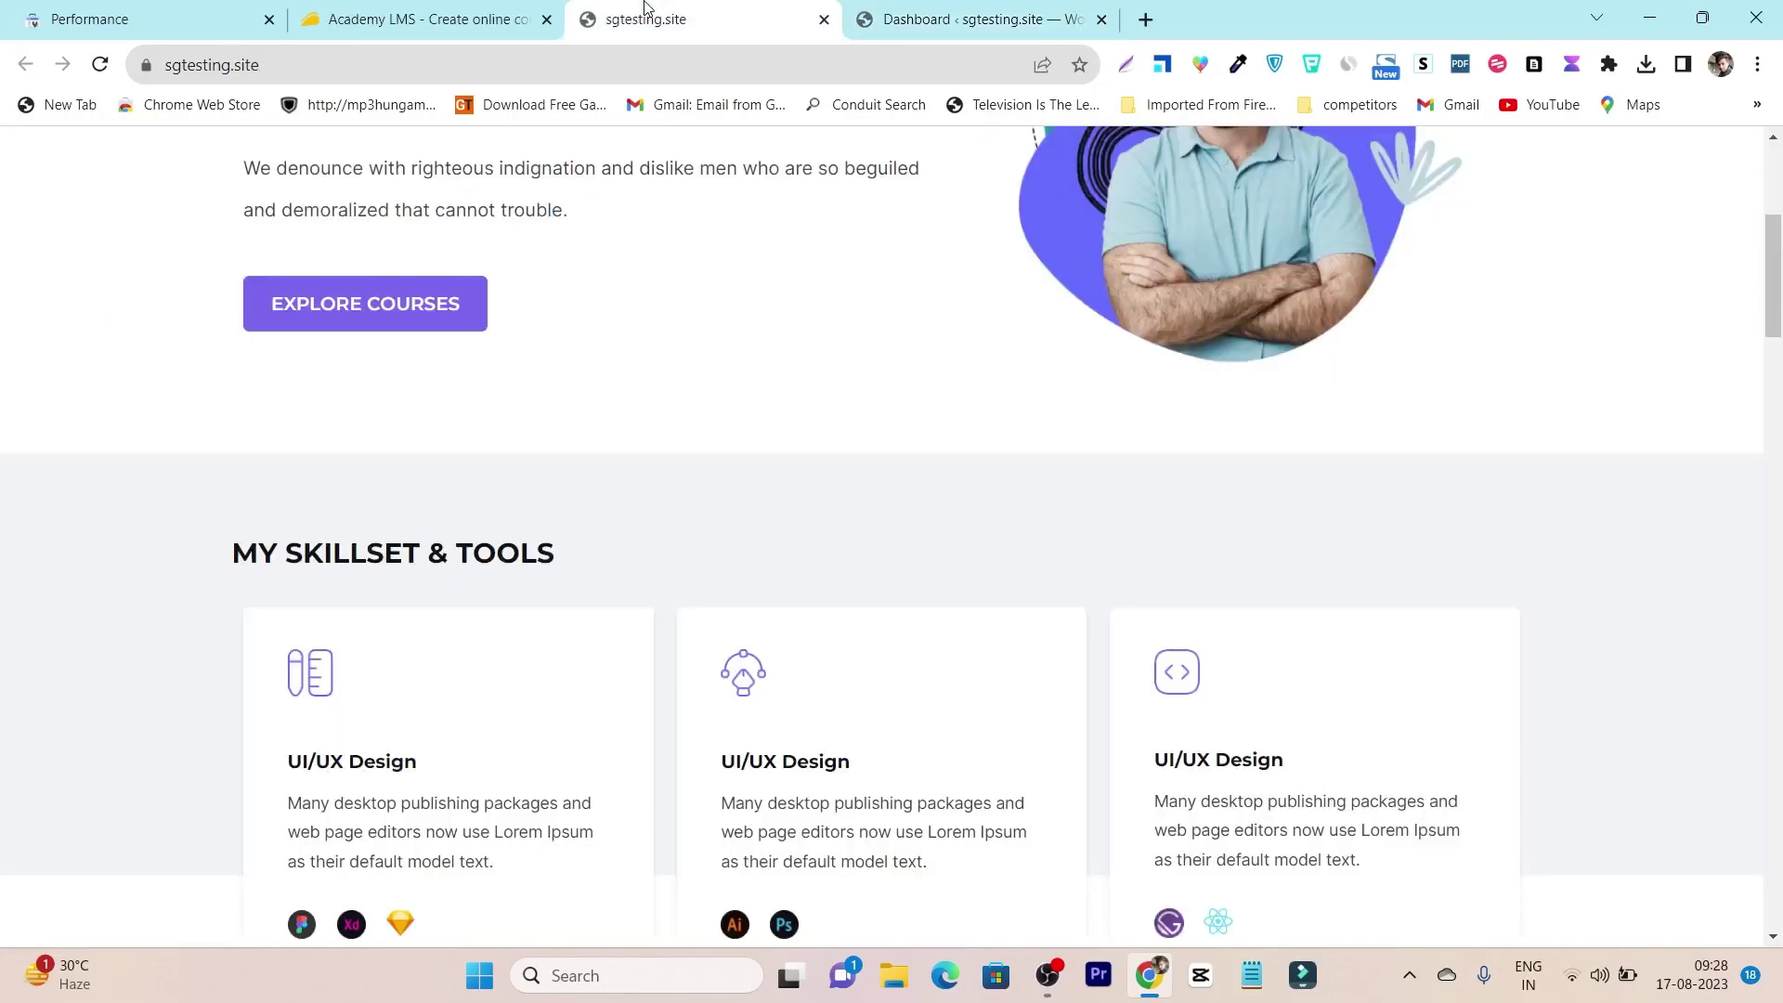
{"action": "scroll", "coordinate": [742, 427], "scroll_direction": "up", "scroll_amount": 5}
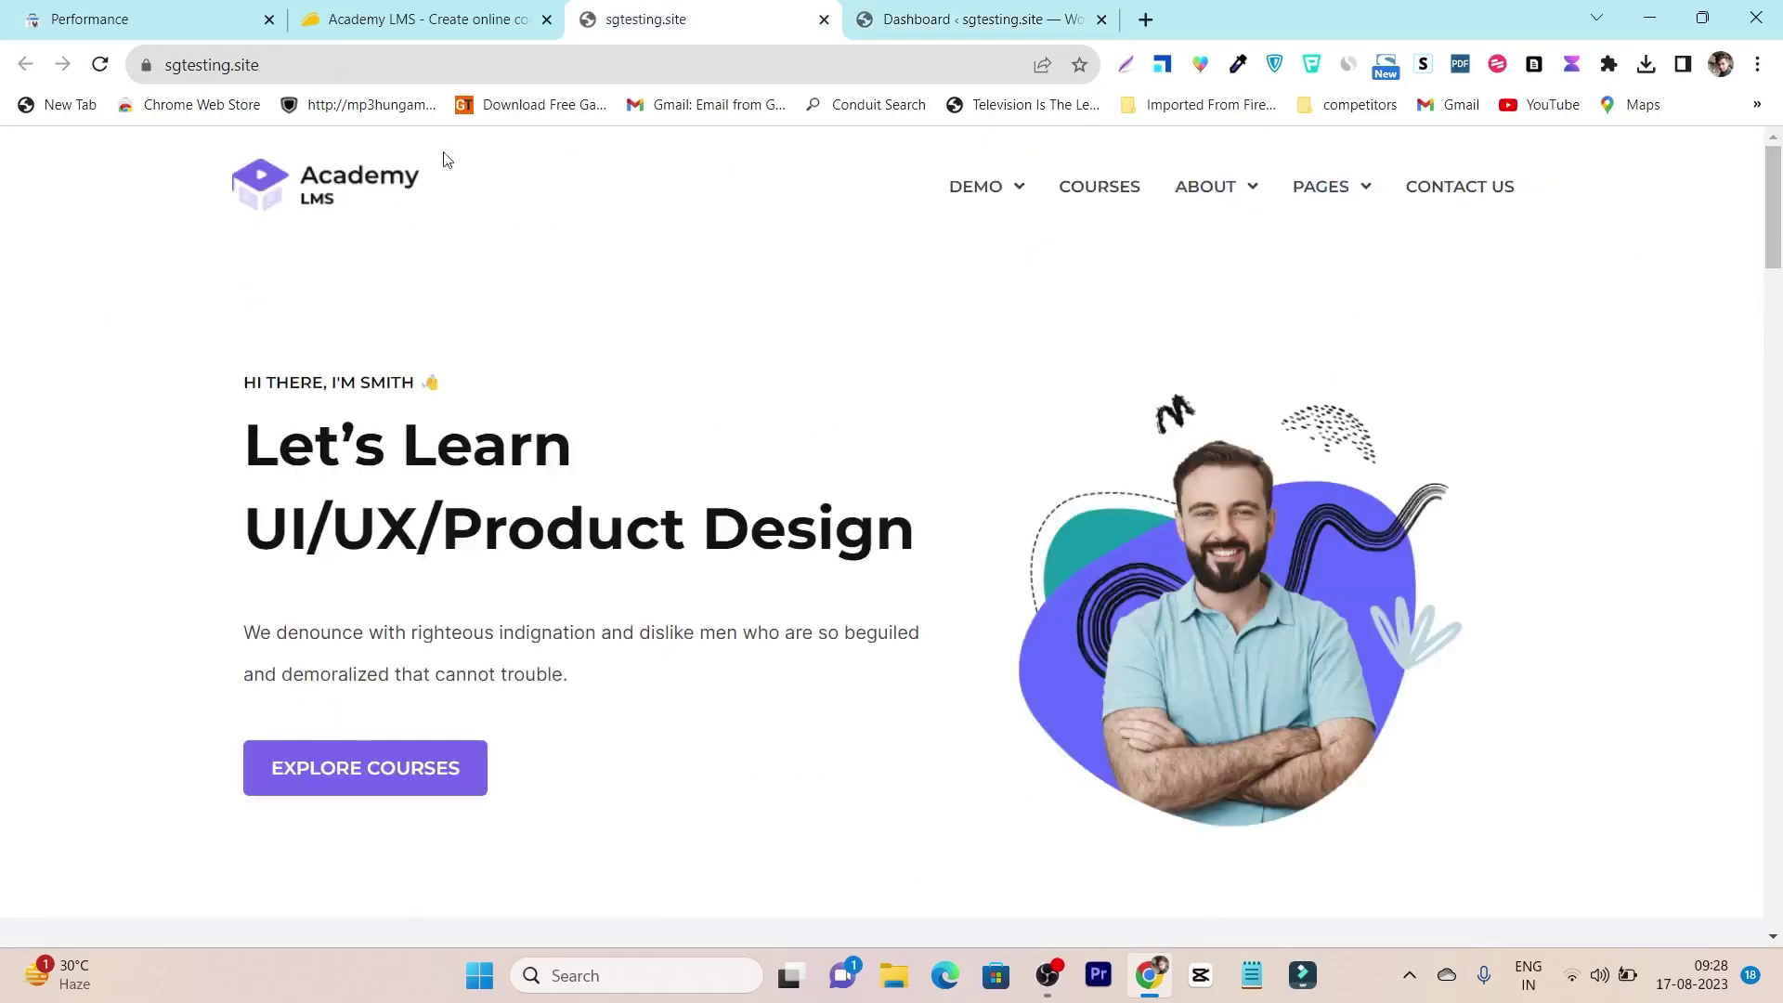
{"action": "left_click", "coordinate": [93, 67]}
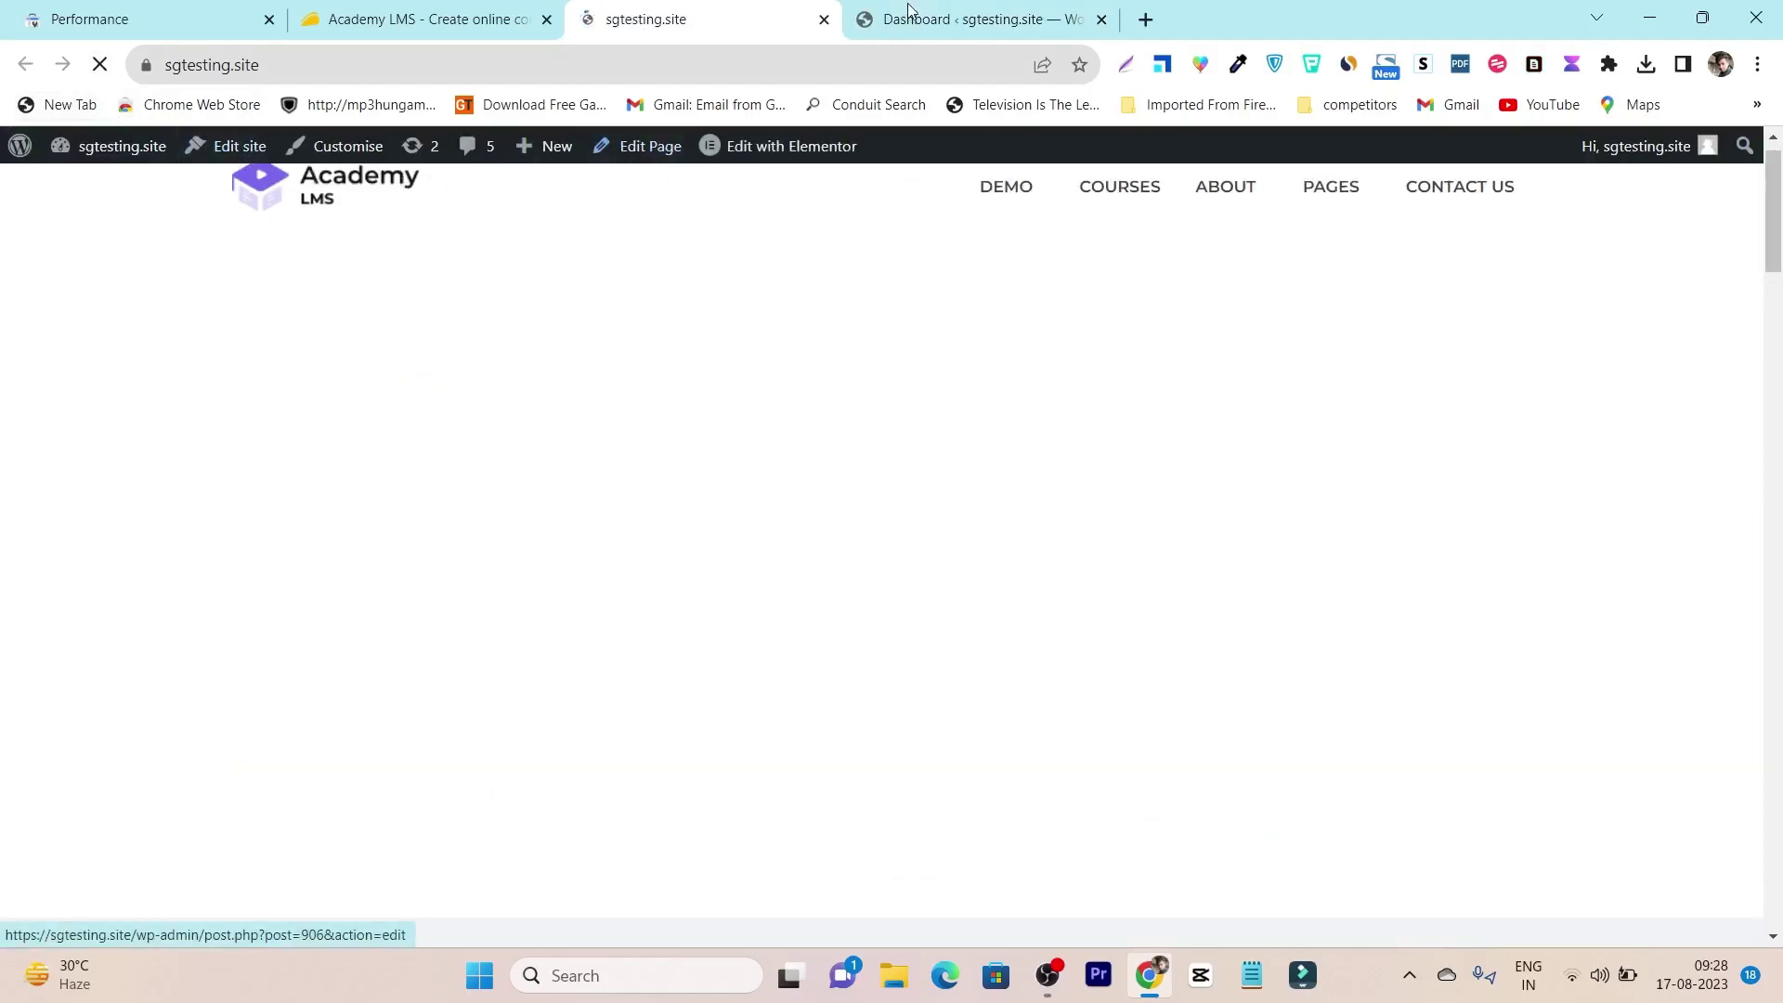
Step: Return to the WordPress admin, open the list of all pages and look over its entries
{"action": "left_click", "coordinate": [989, 18]}
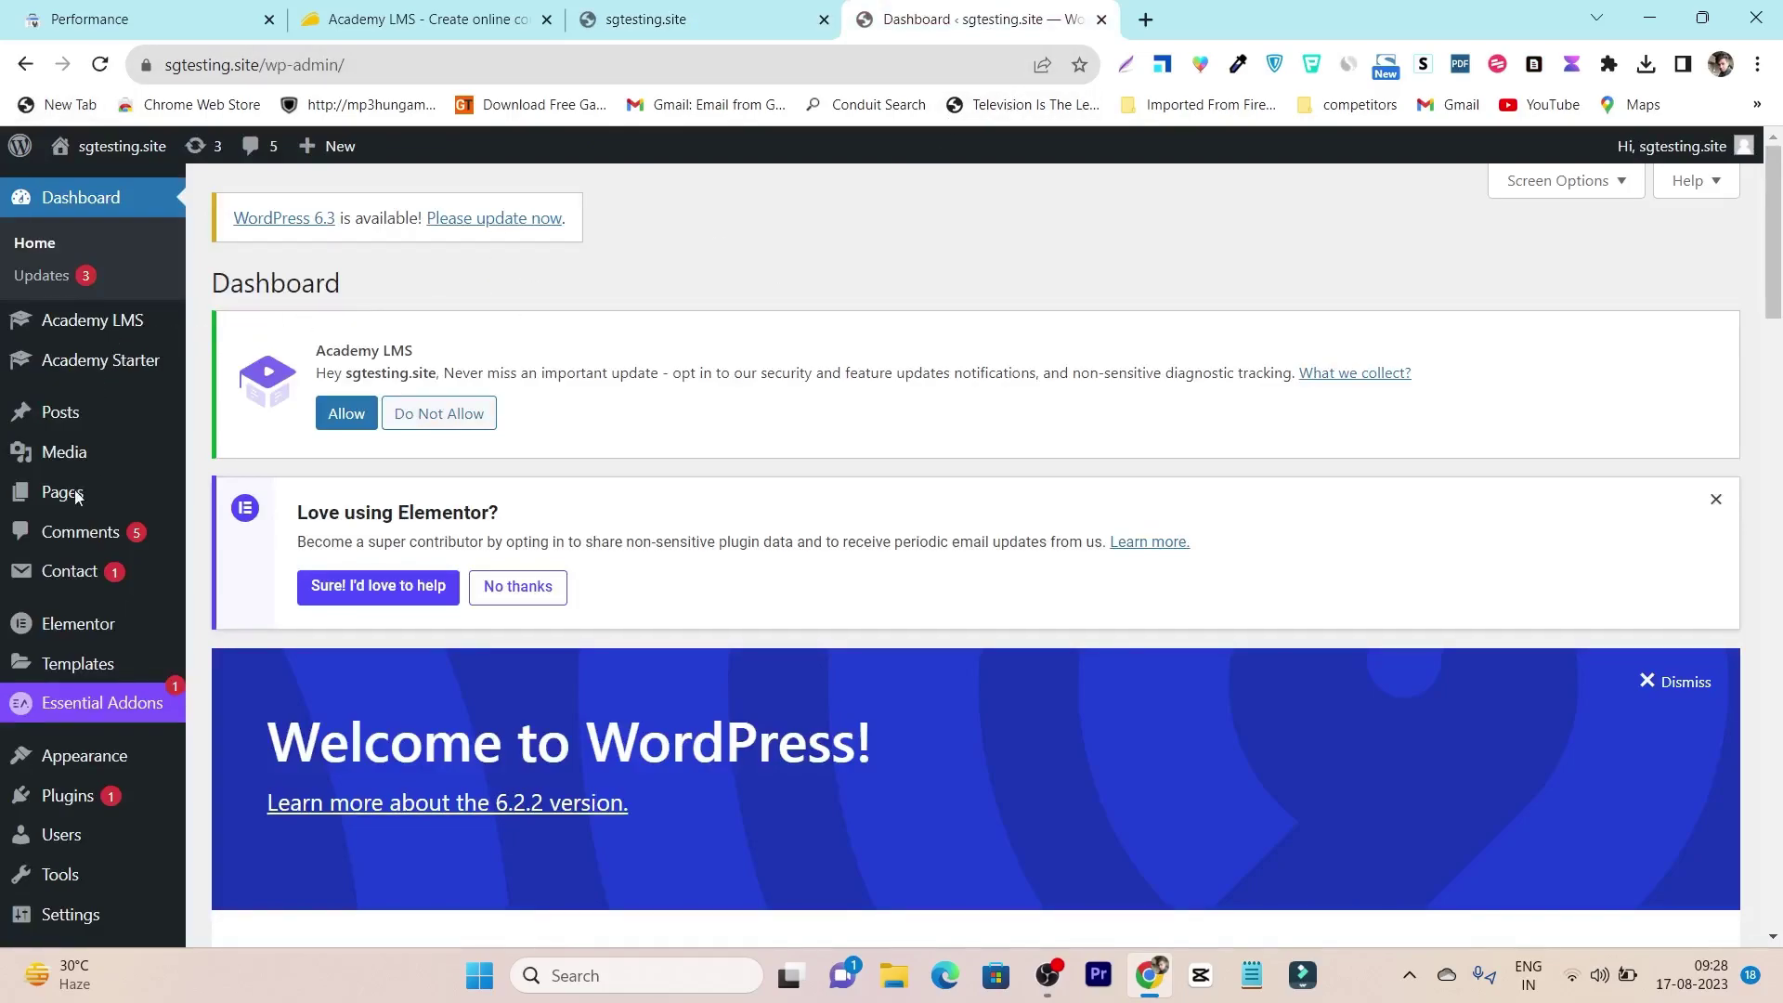
{"action": "mouse_move", "coordinate": [77, 497]}
{"action": "left_click", "coordinate": [247, 501]}
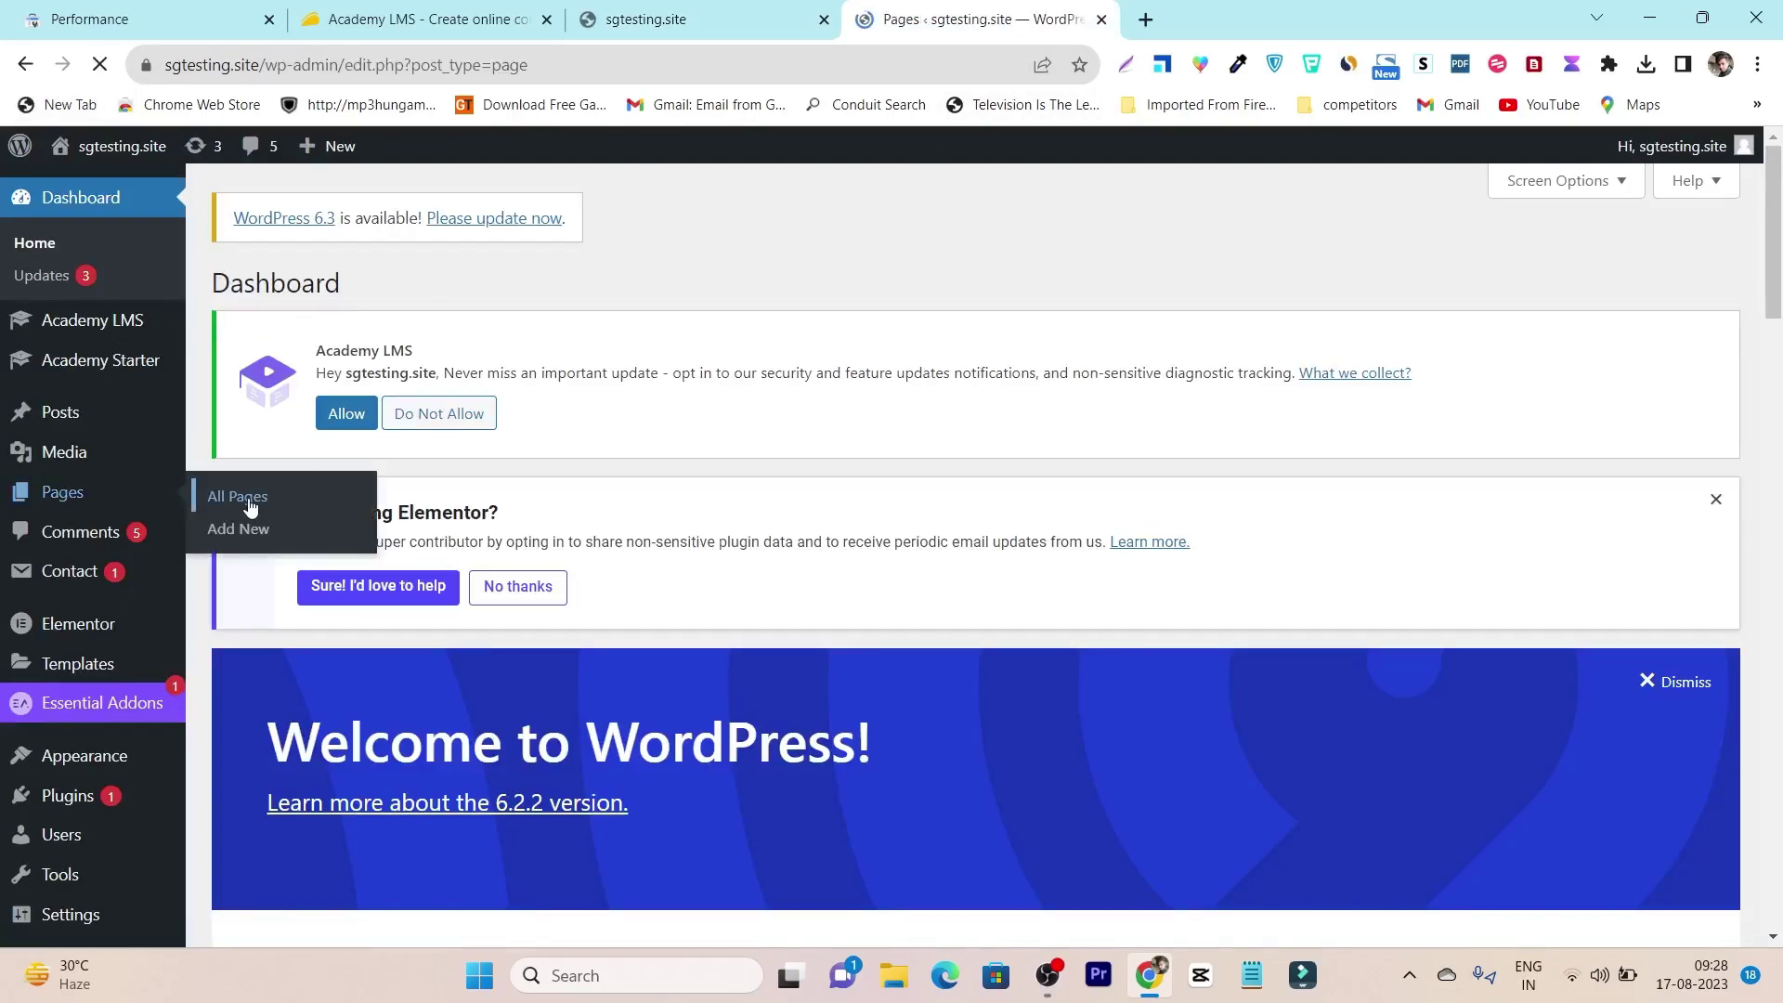
{"action": "scroll", "coordinate": [756, 470], "scroll_direction": "down", "scroll_amount": 6}
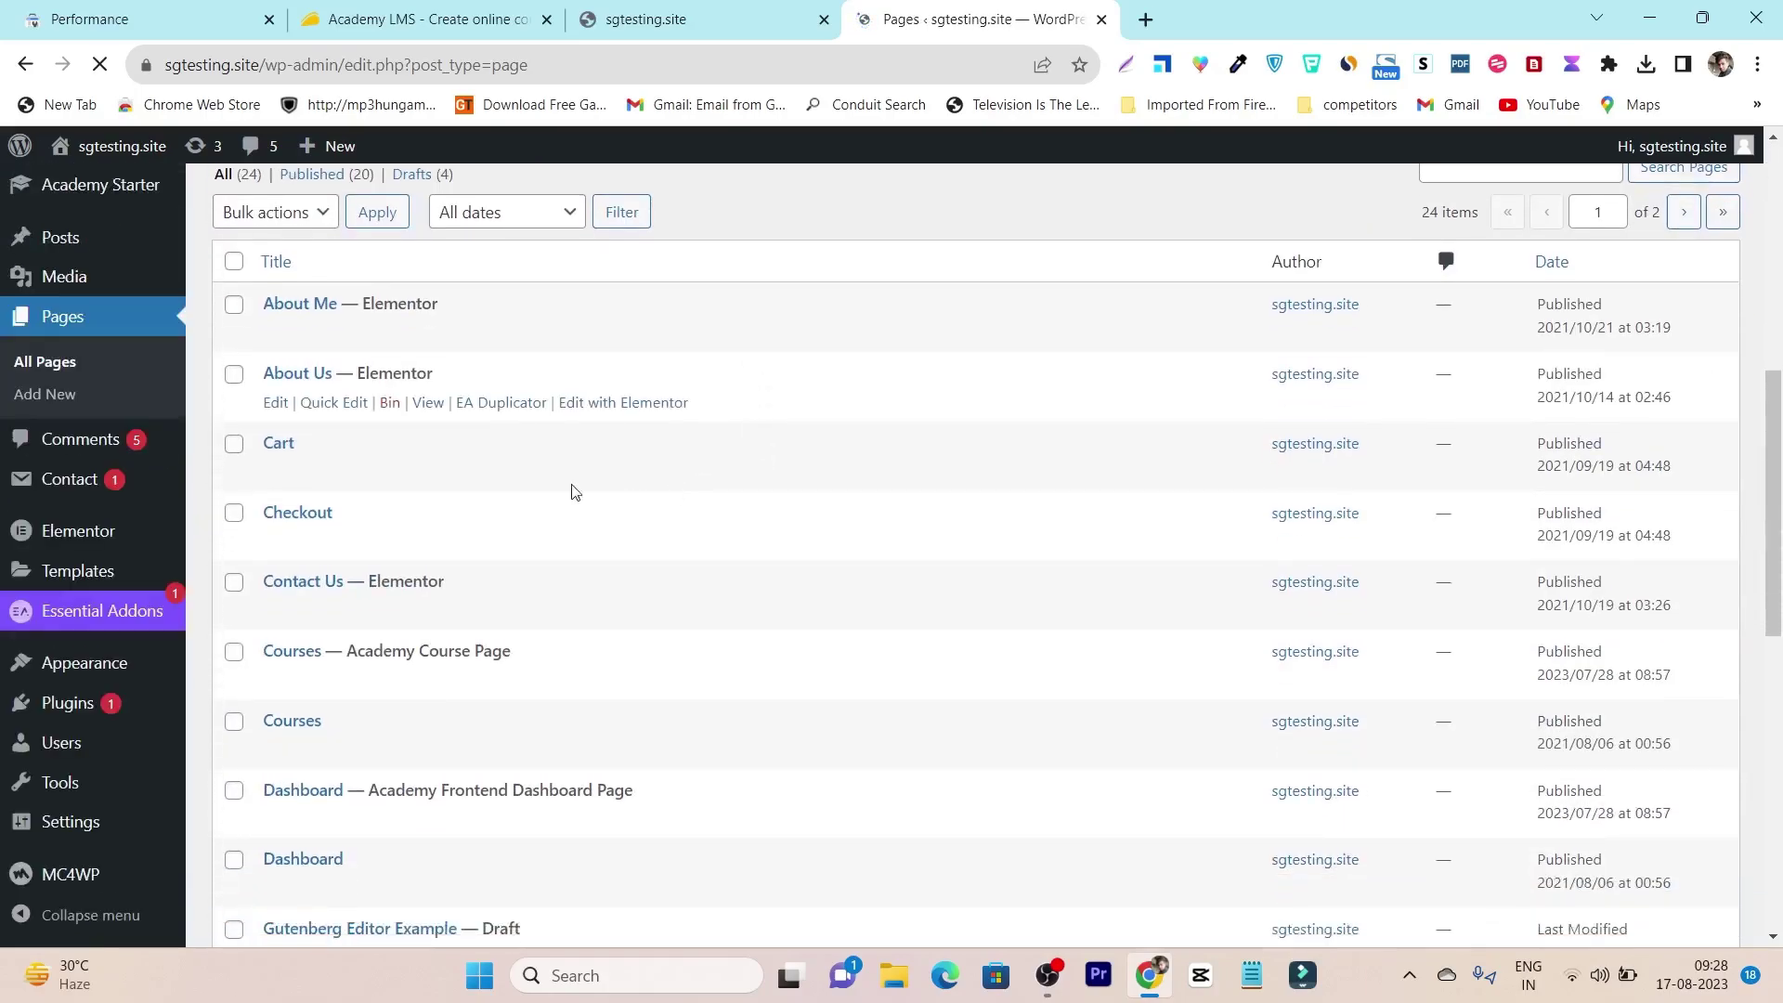
{"action": "scroll", "coordinate": [461, 501], "scroll_direction": "down", "scroll_amount": 5}
{"action": "scroll", "coordinate": [698, 613], "scroll_direction": "up", "scroll_amount": 8}
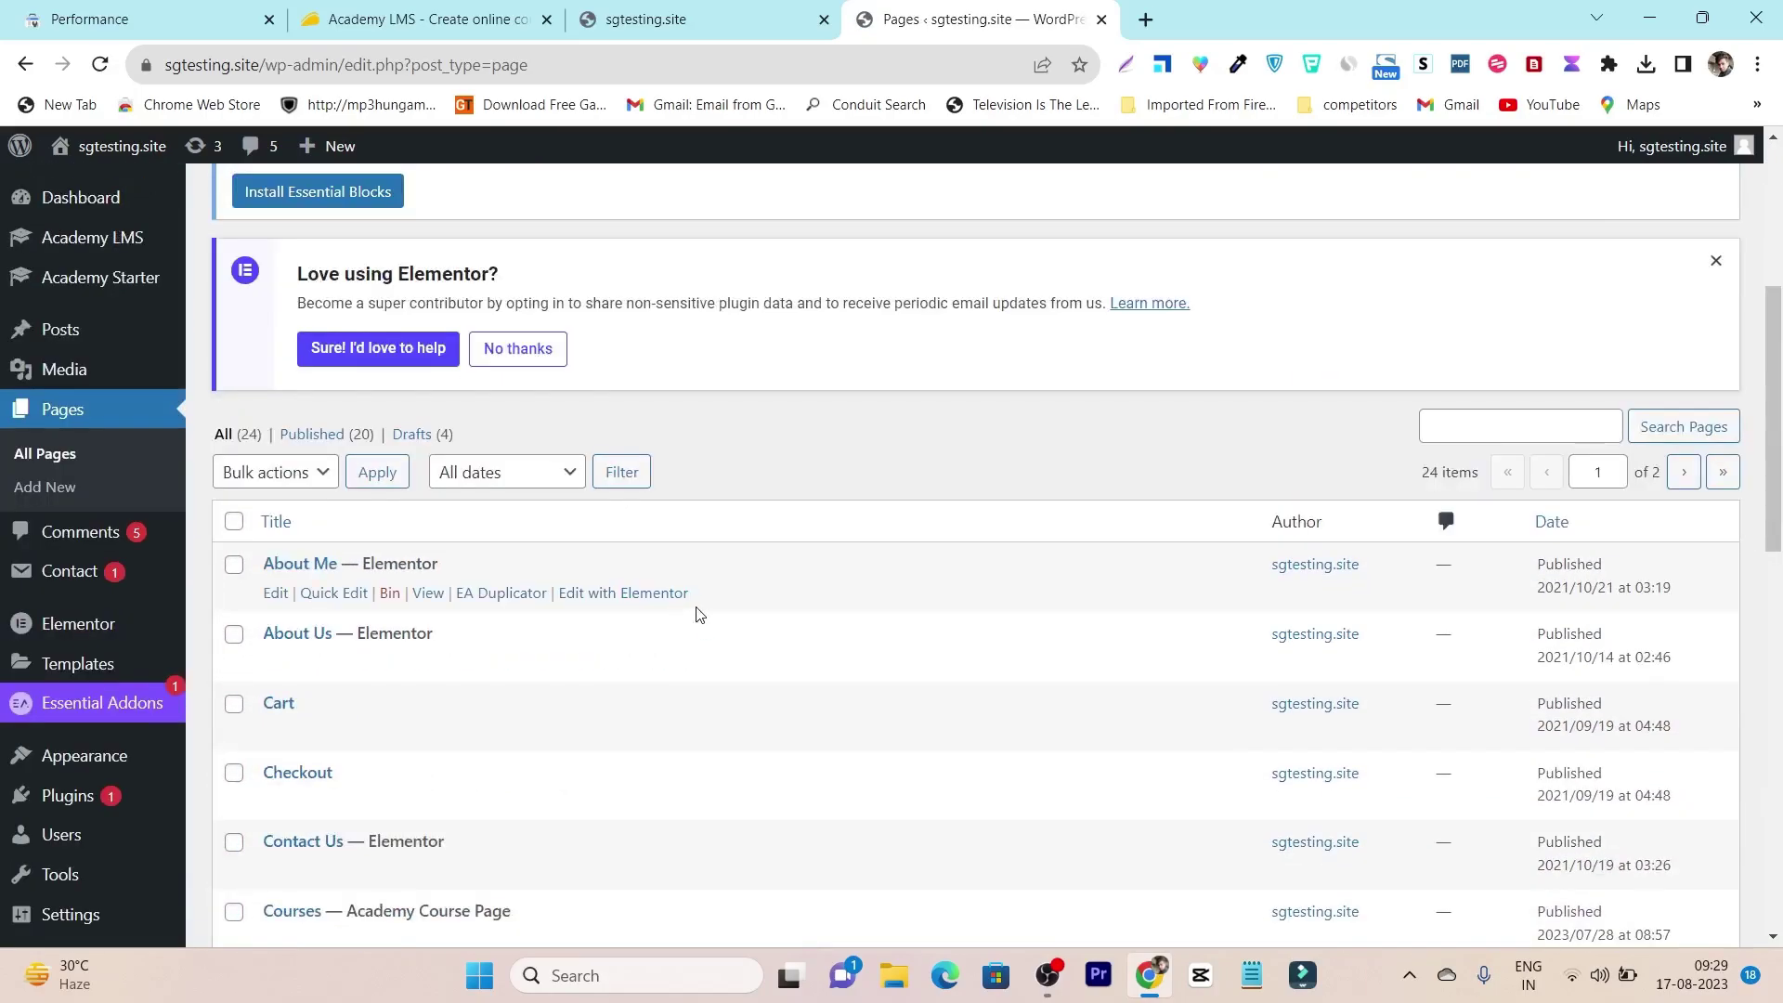
Step: Go through the imported page titles to the end of the list, including those on its second page
{"action": "scroll", "coordinate": [650, 617], "scroll_direction": "down", "scroll_amount": 3}
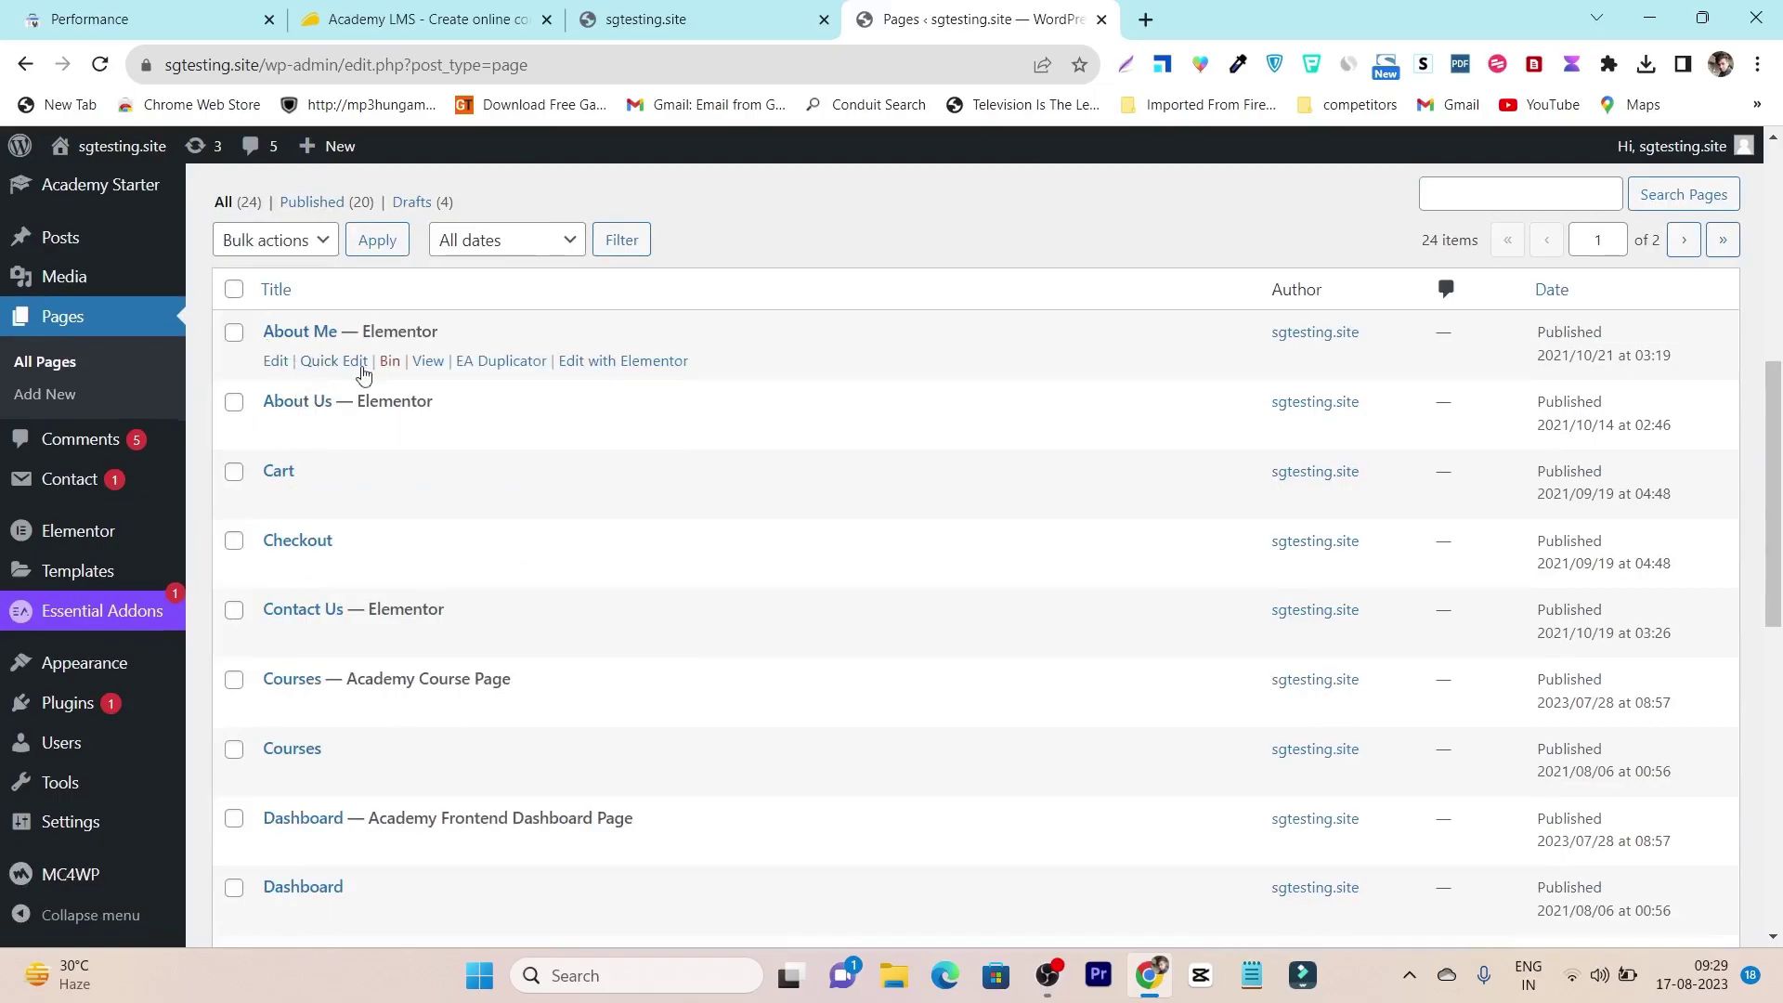
{"action": "scroll", "coordinate": [335, 665], "scroll_direction": "down", "scroll_amount": 1}
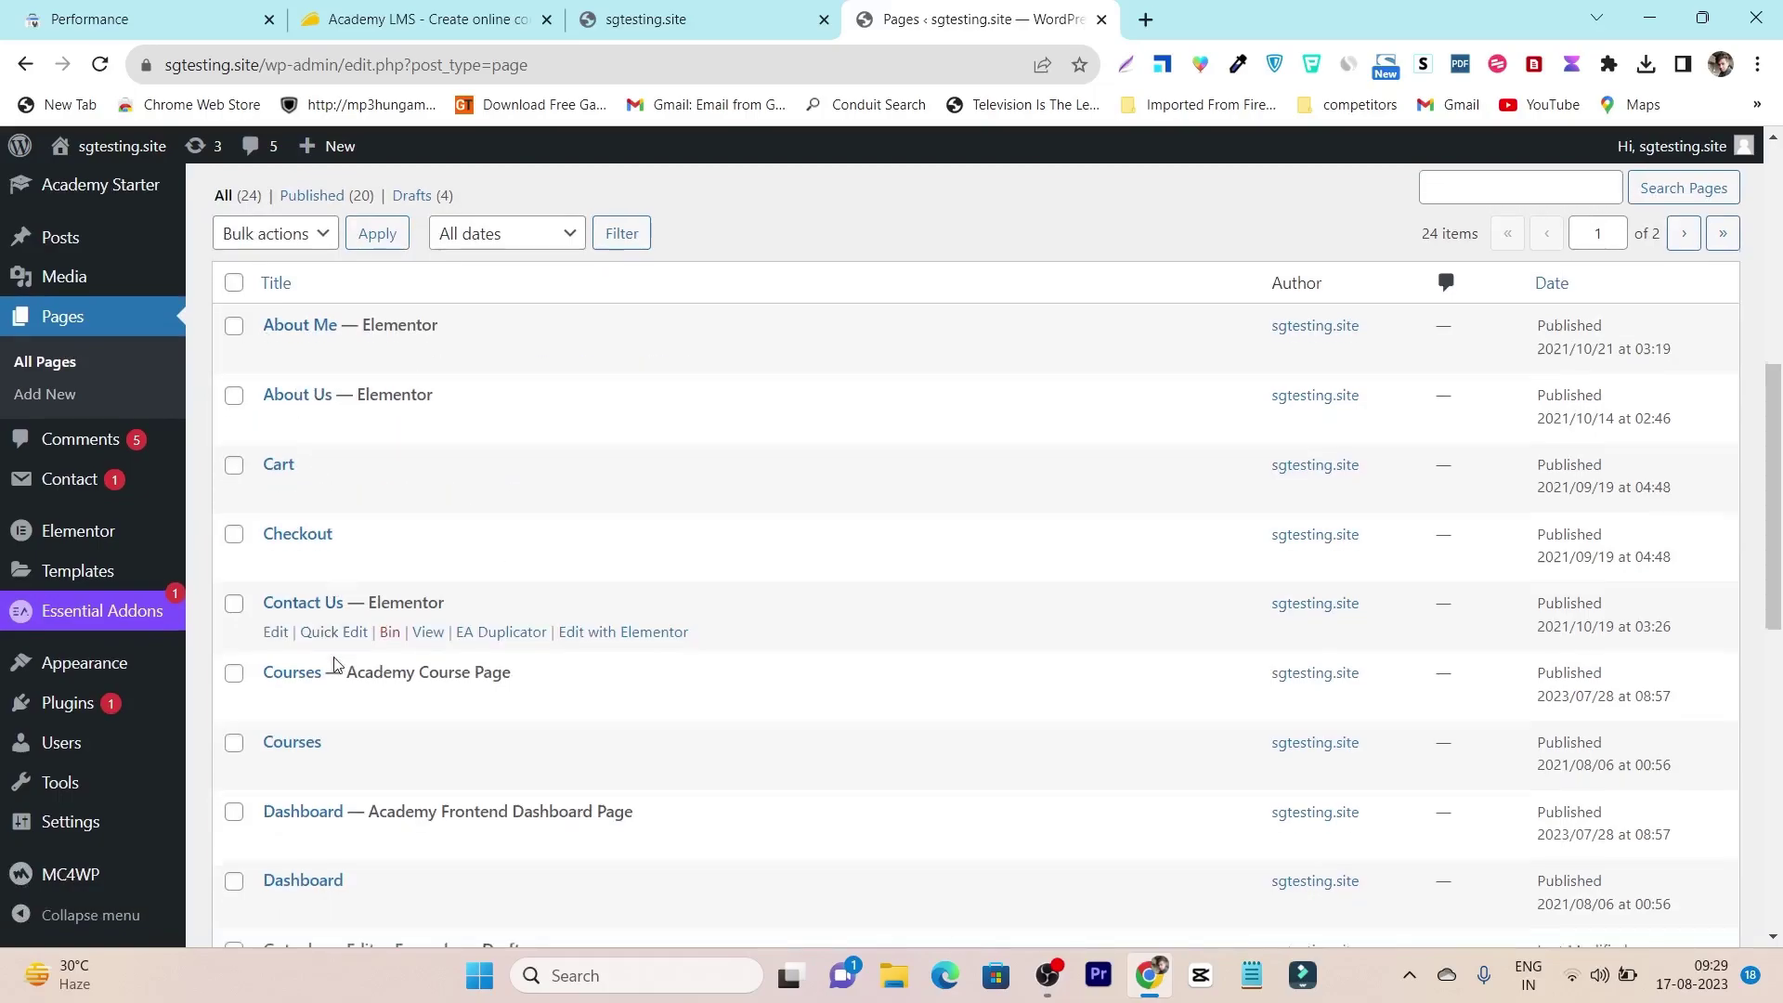
{"action": "scroll", "coordinate": [335, 664], "scroll_direction": "down", "scroll_amount": 1}
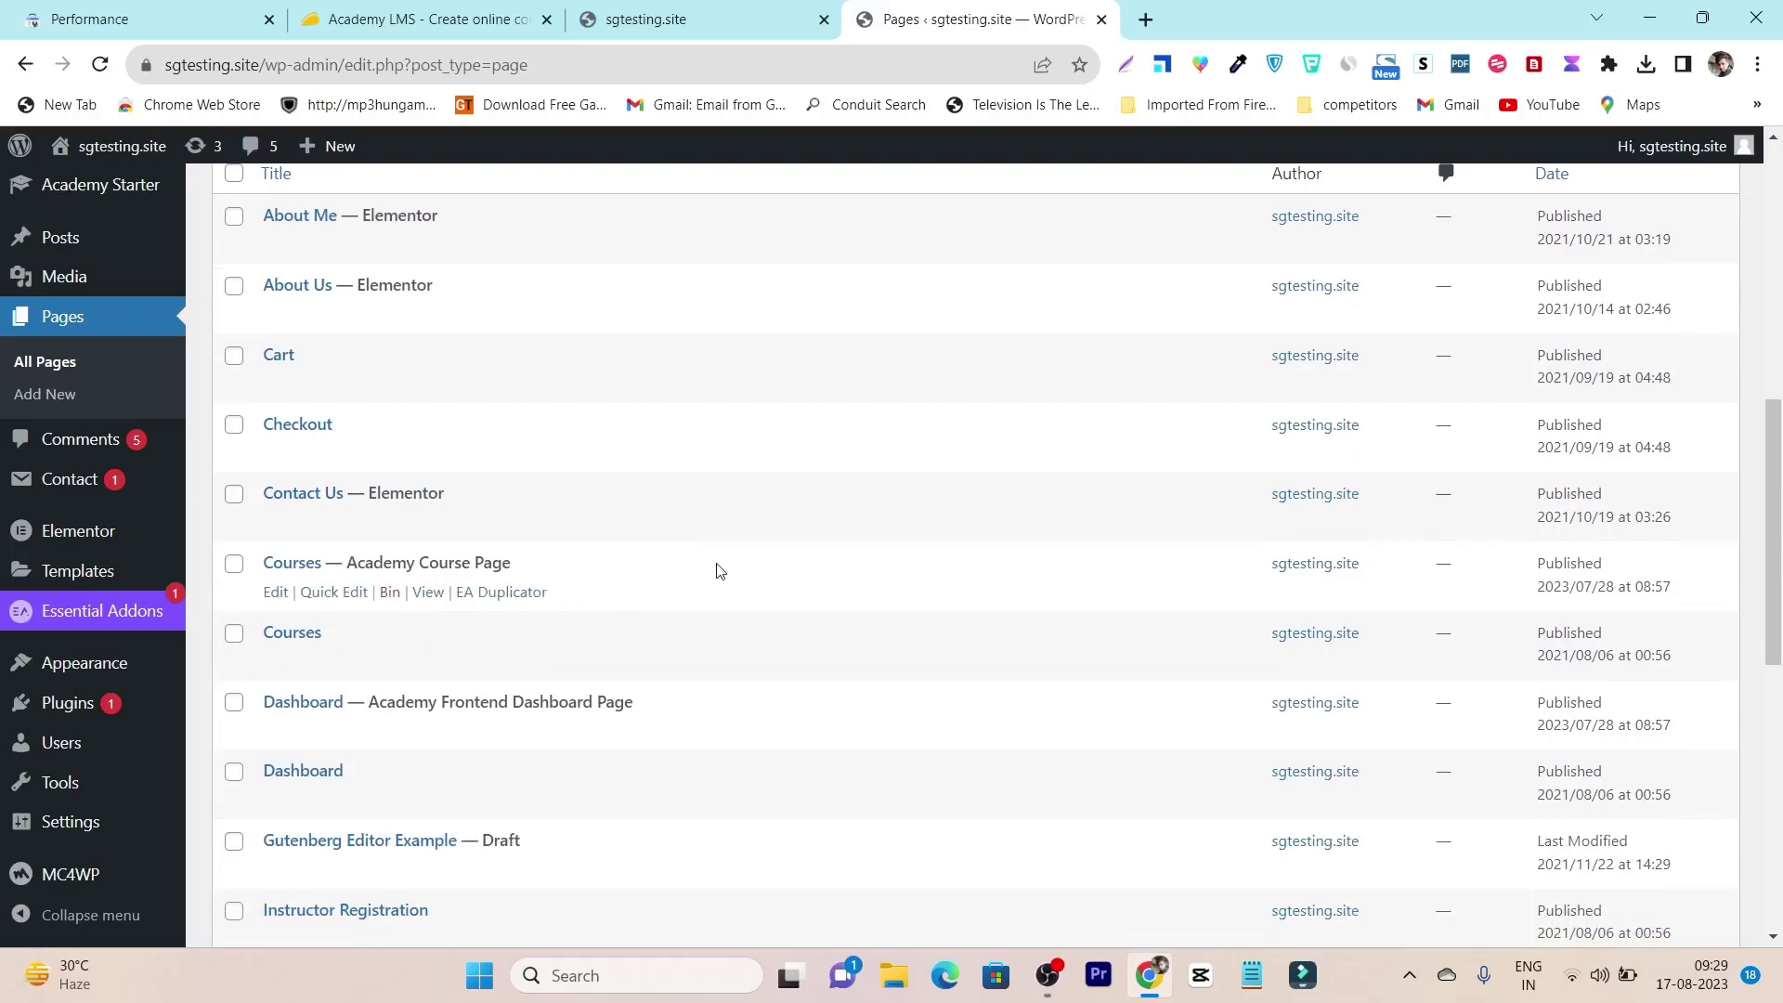
{"action": "scroll", "coordinate": [716, 569], "scroll_direction": "down", "scroll_amount": 5}
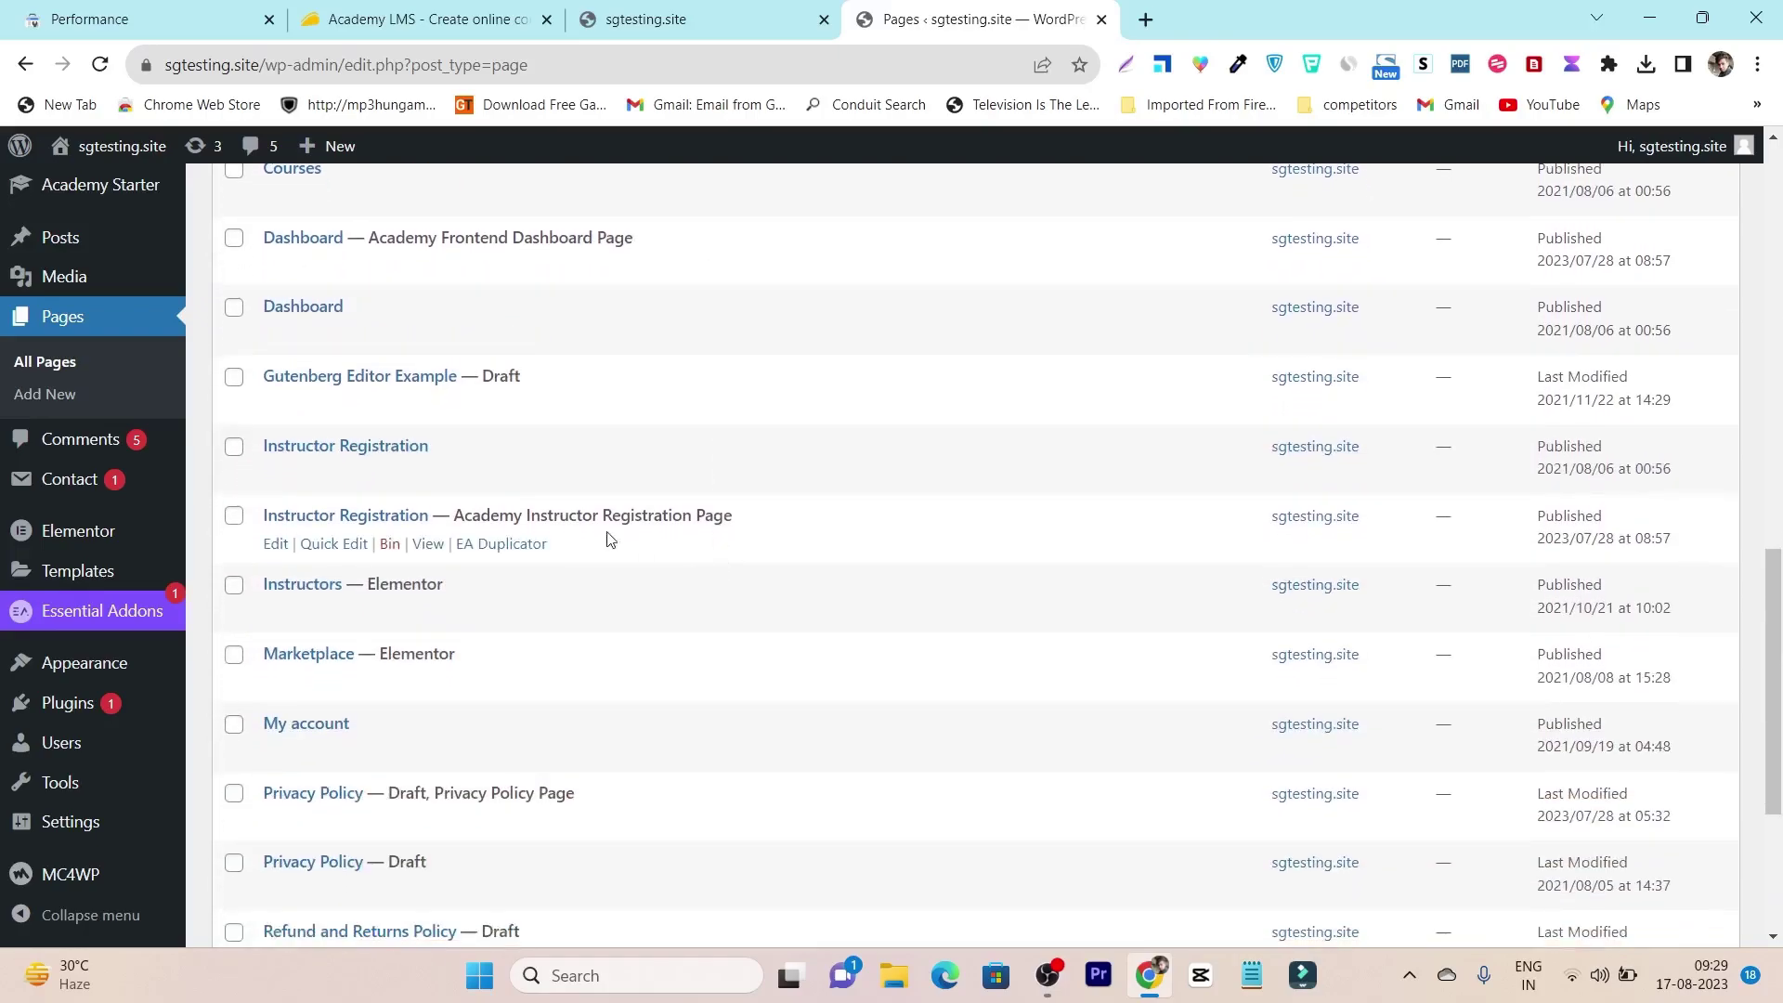
{"action": "scroll", "coordinate": [561, 553], "scroll_direction": "down", "scroll_amount": 4}
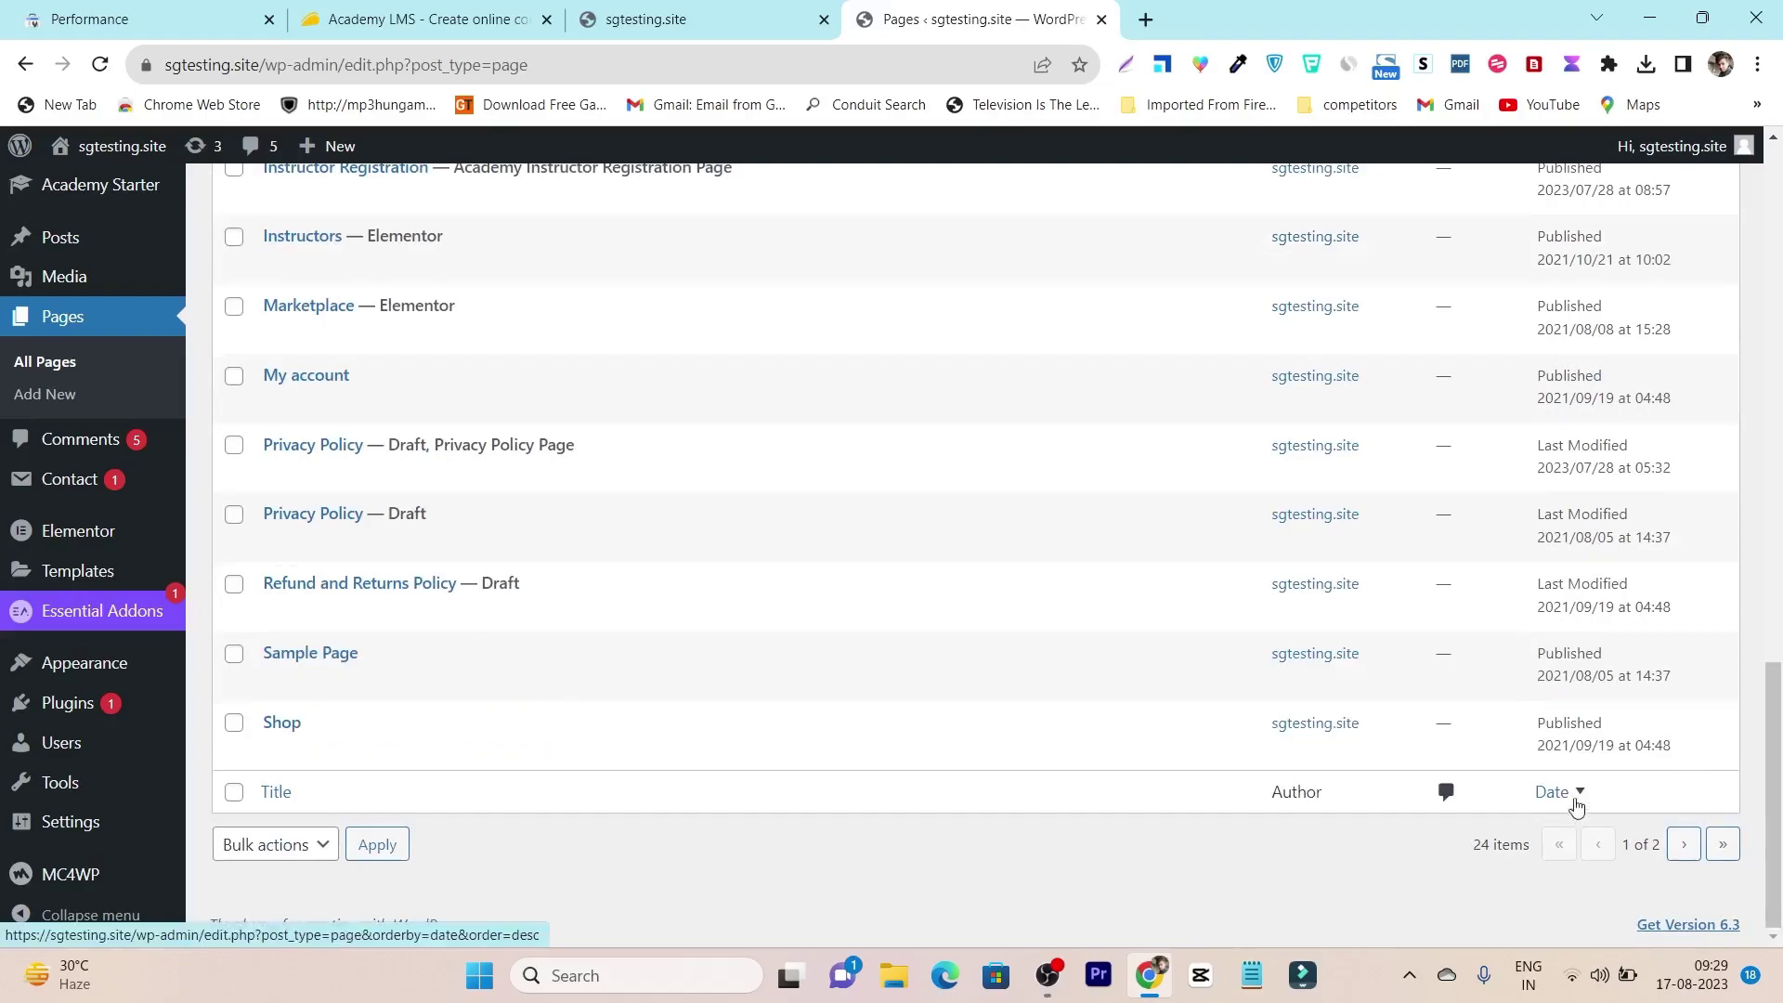
{"action": "left_click", "coordinate": [1683, 844]}
{"action": "scroll", "coordinate": [546, 534], "scroll_direction": "down", "scroll_amount": 5}
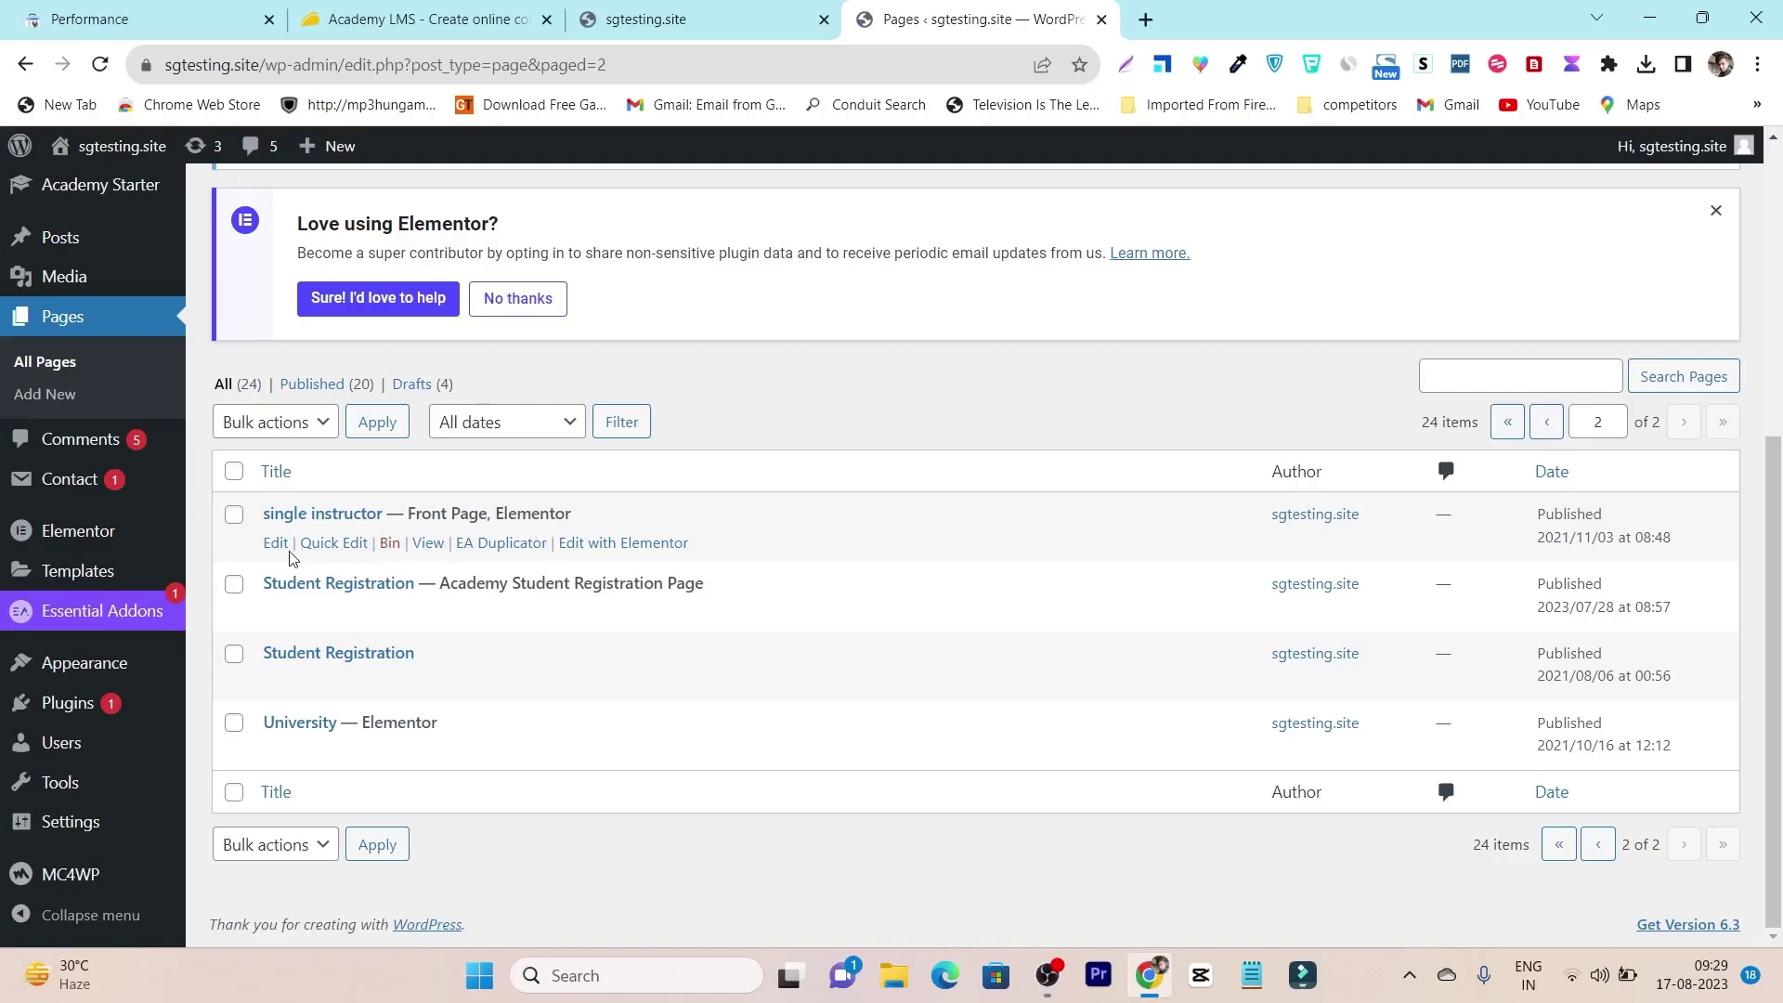
Step: Switch to the sgtesting.site homepage and open its single instructor page for editing with Elementor
{"action": "left_click", "coordinate": [687, 19]}
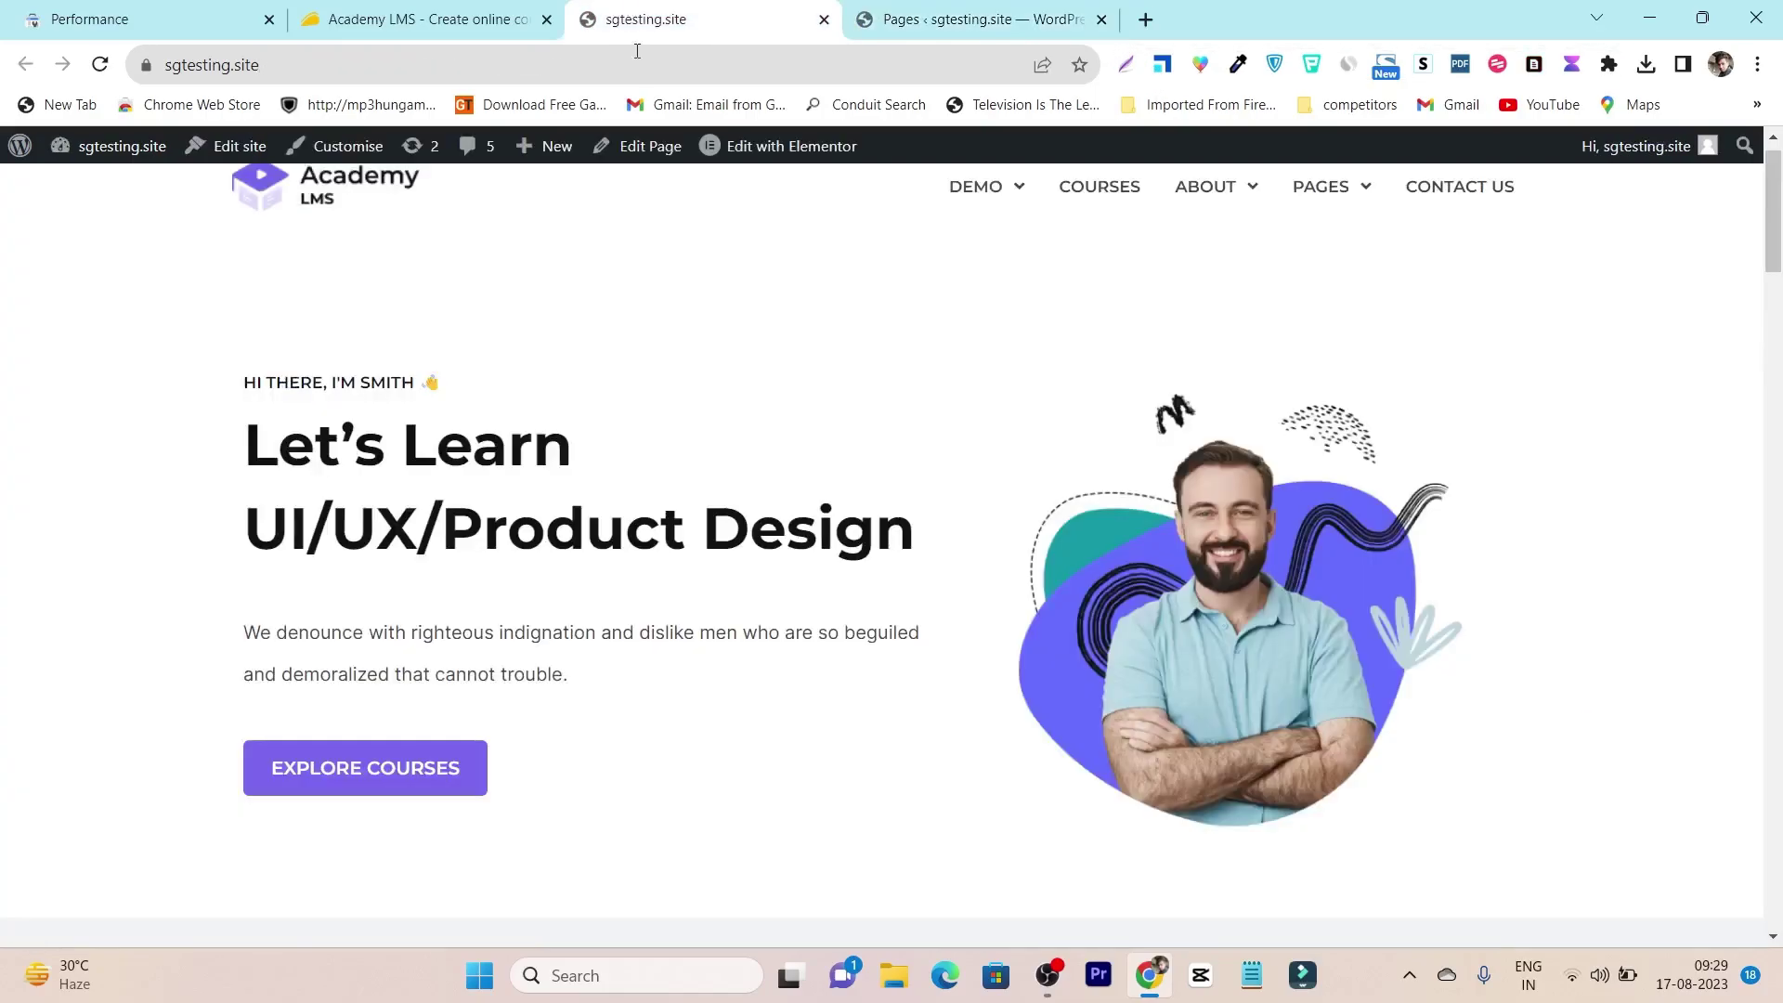
{"action": "scroll", "coordinate": [761, 353], "scroll_direction": "up", "scroll_amount": 1}
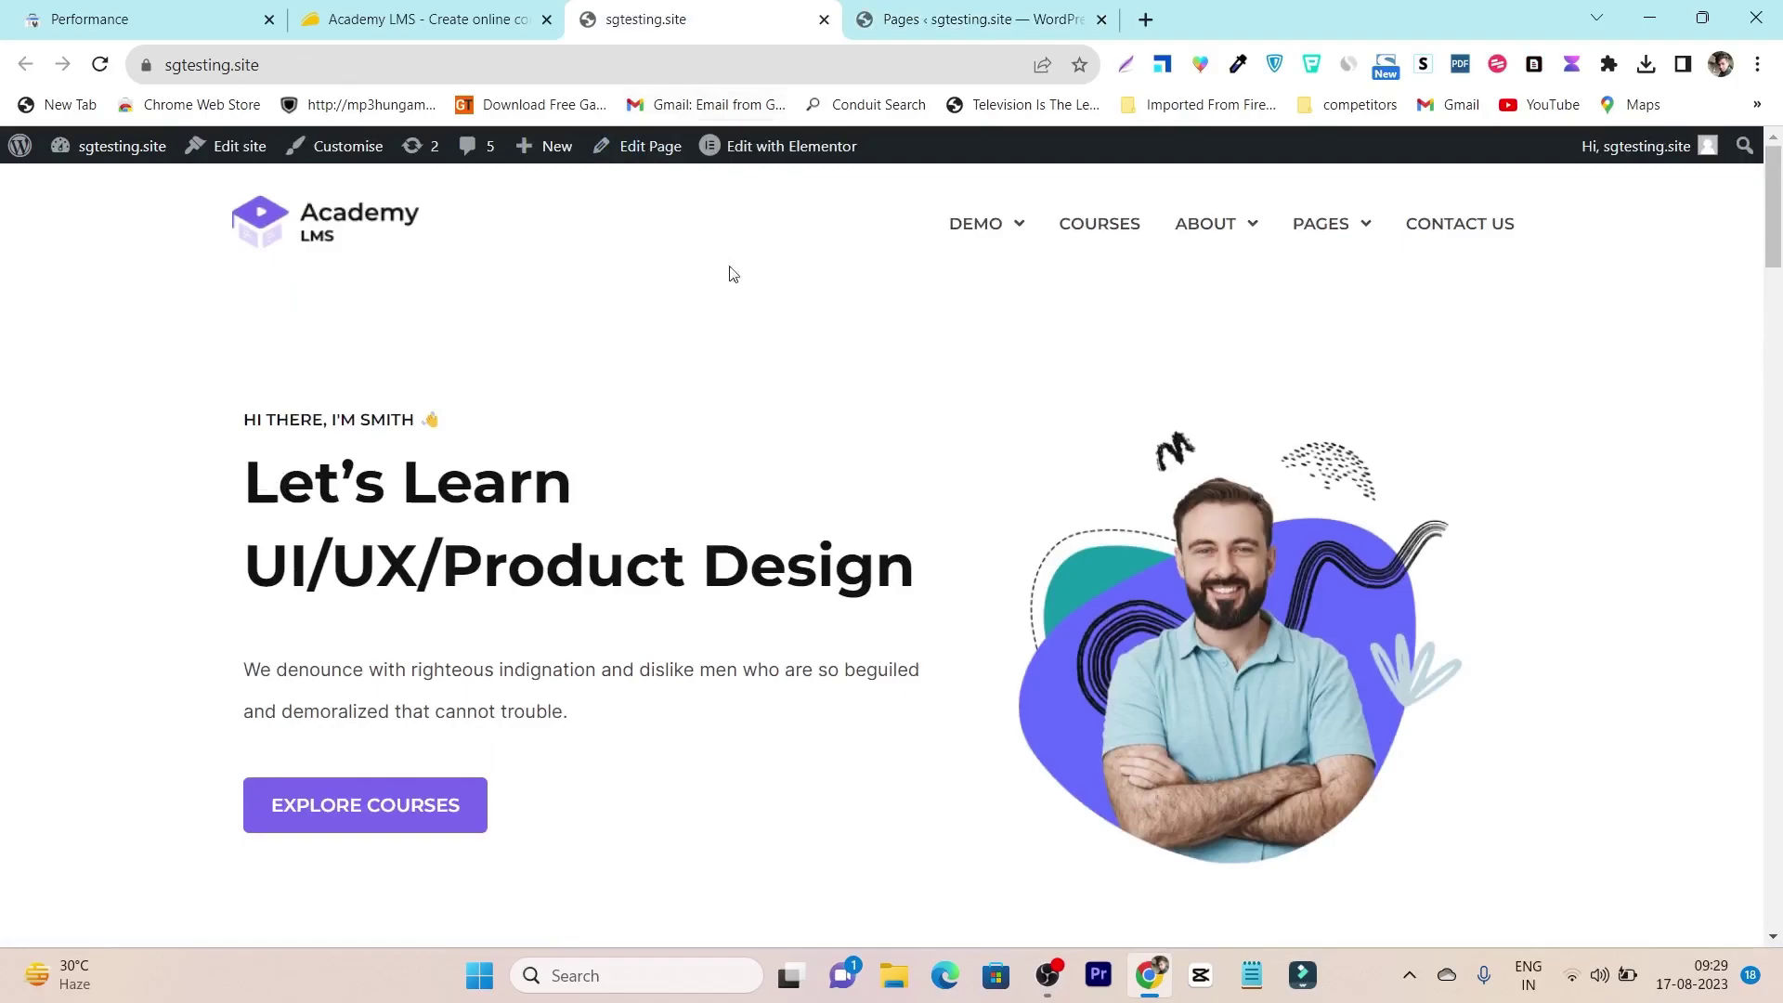
{"action": "left_click", "coordinate": [649, 150]}
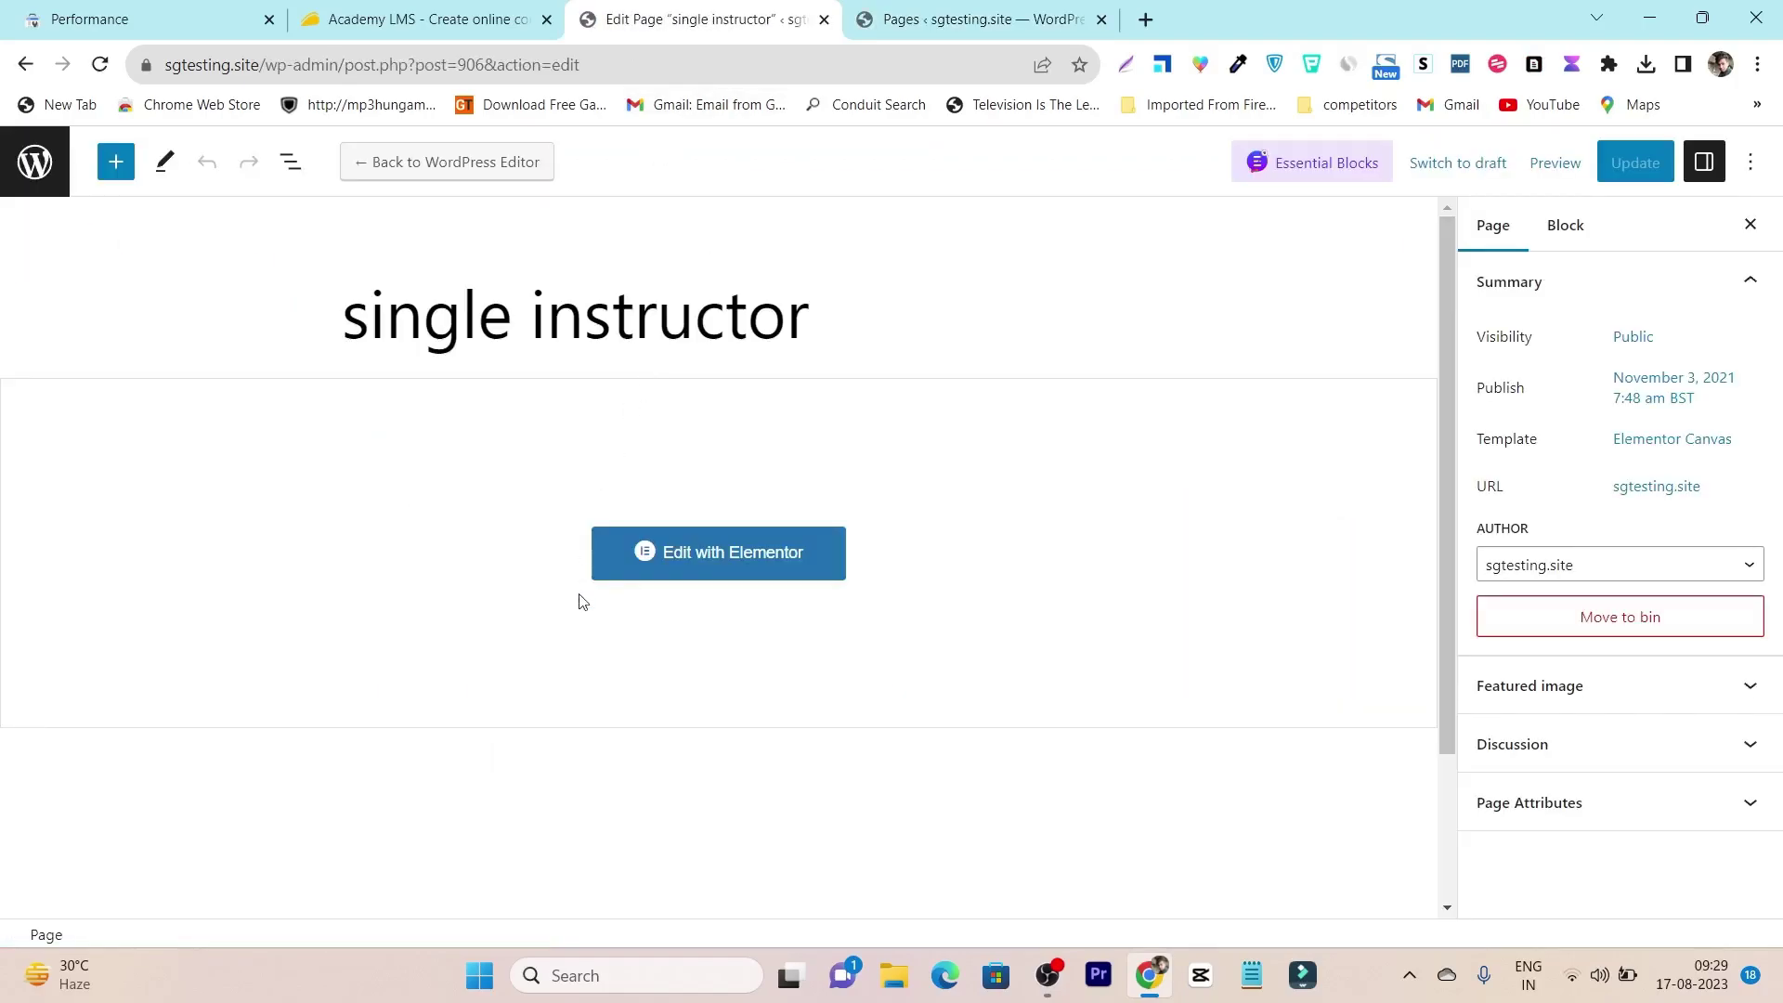
{"action": "left_click", "coordinate": [654, 564]}
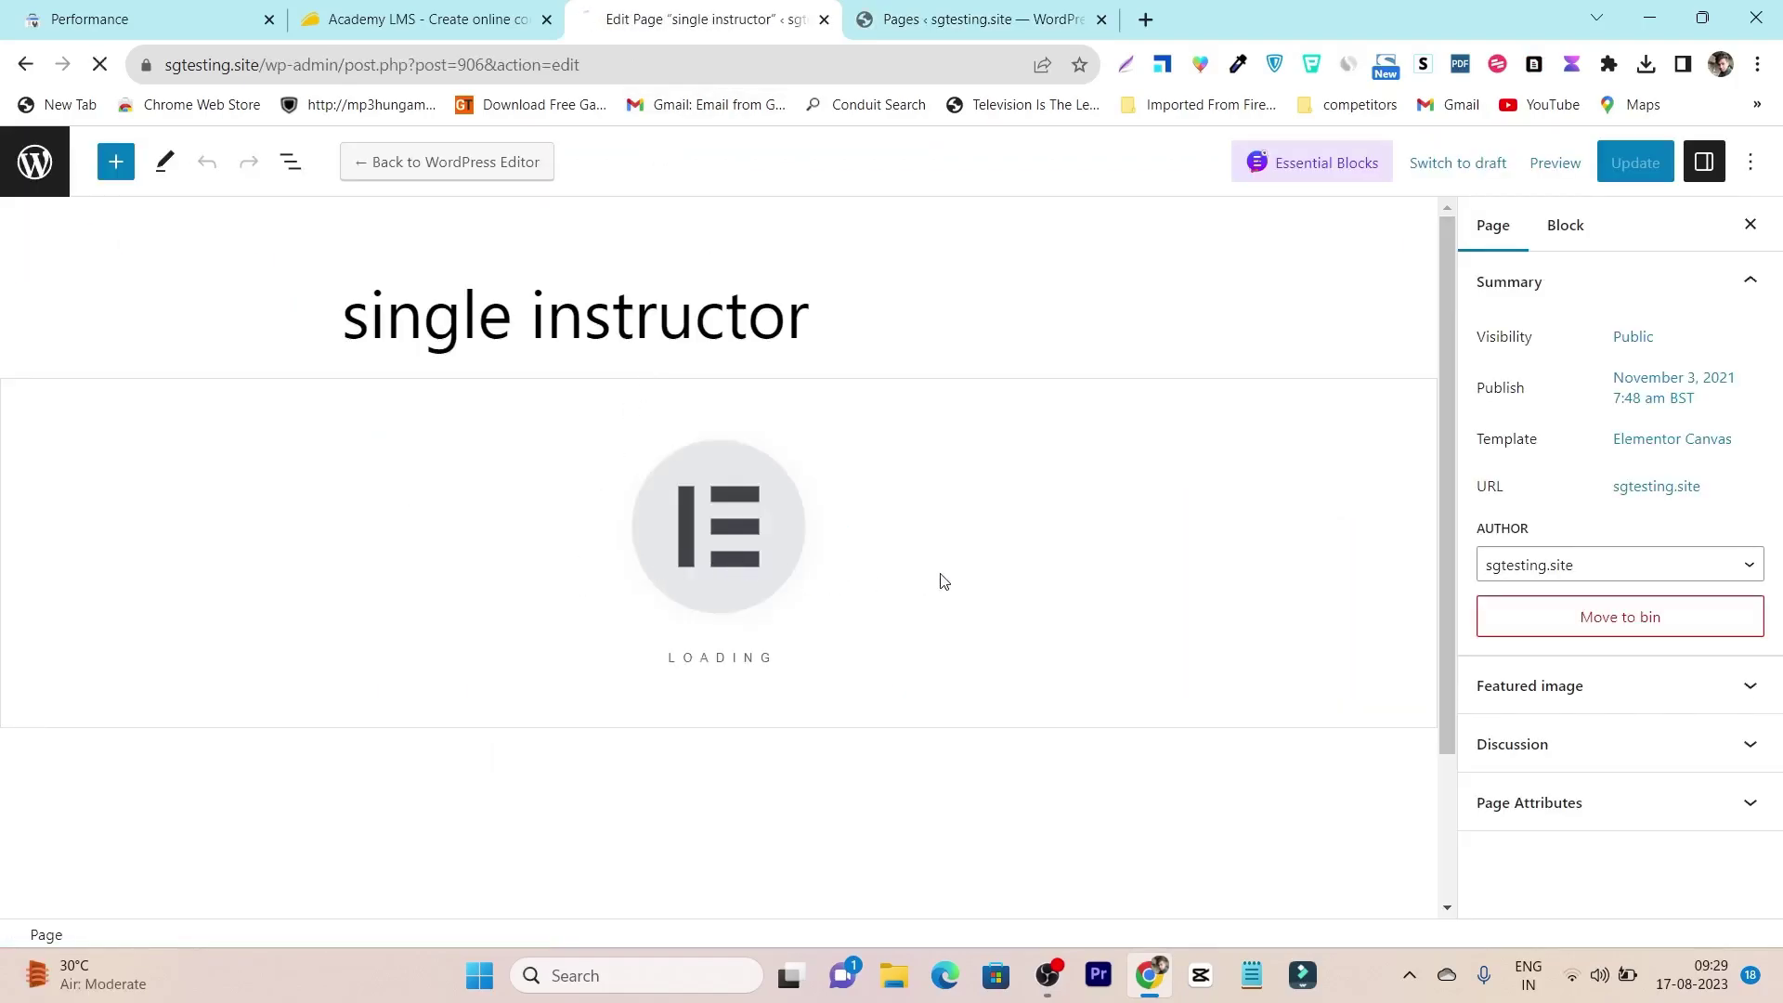
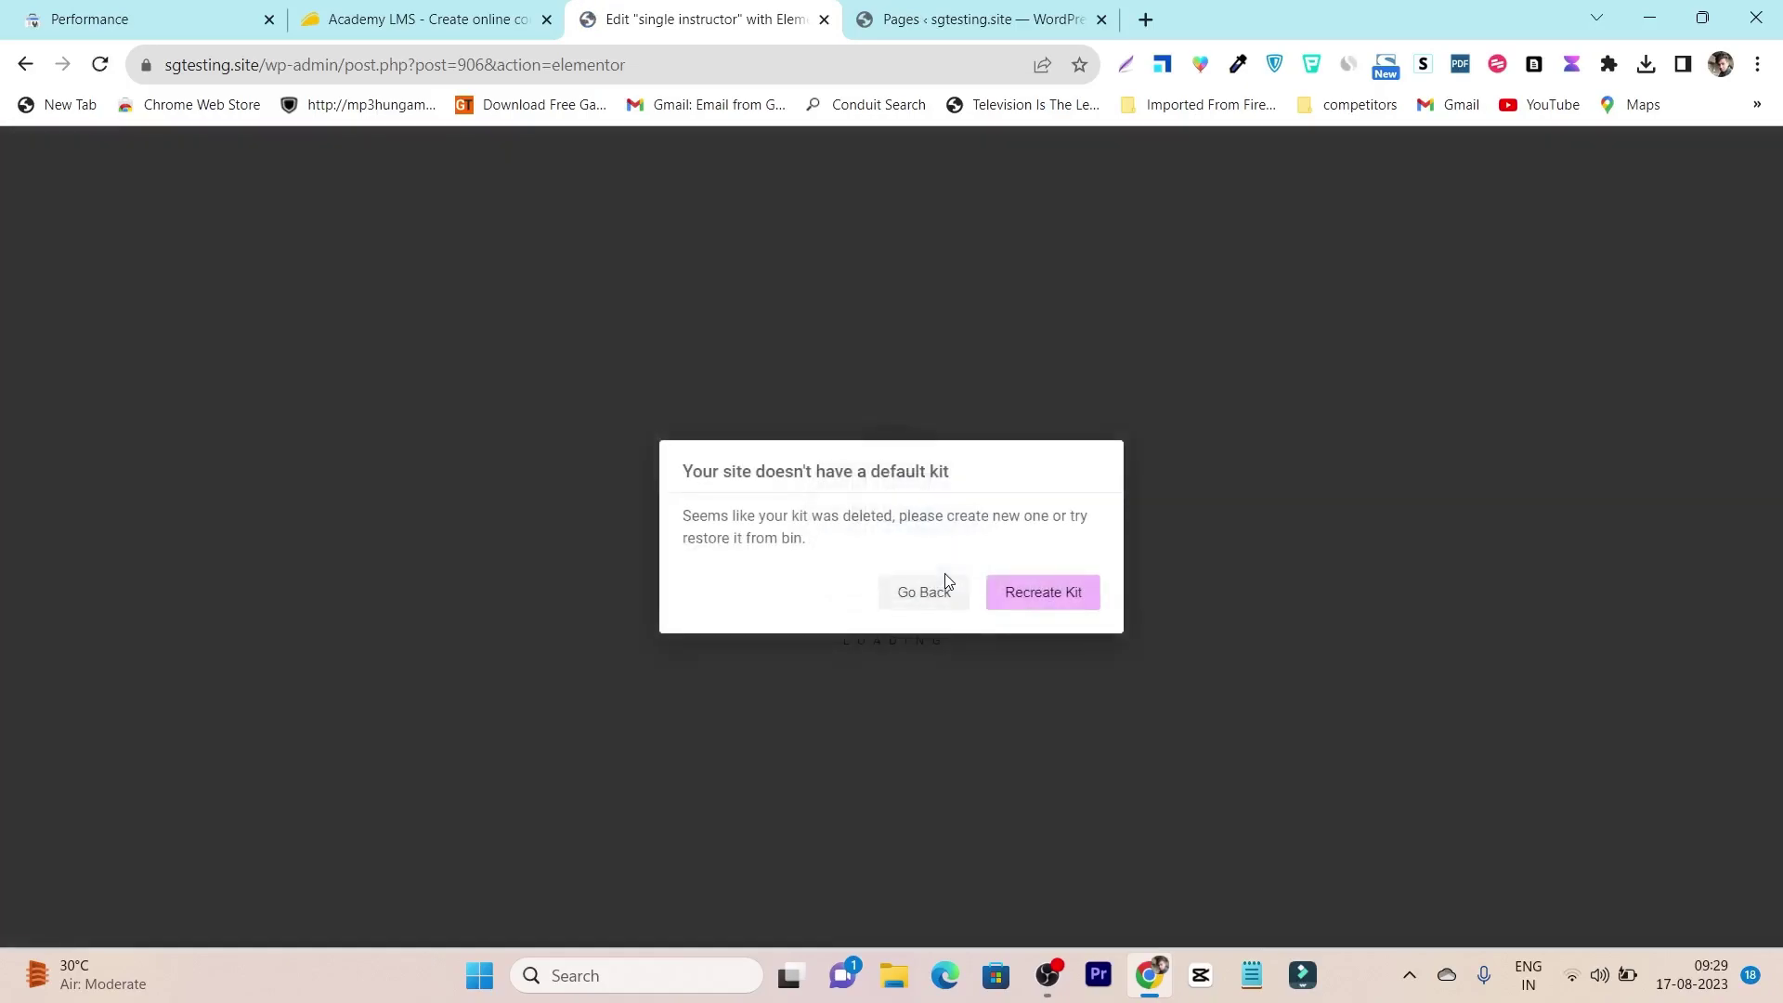
{"action": "left_click", "coordinate": [943, 585]}
Step: Examine the single instructor page's layout and the available Elementor widgets
{"action": "scroll", "coordinate": [738, 318], "scroll_direction": "down", "scroll_amount": 3}
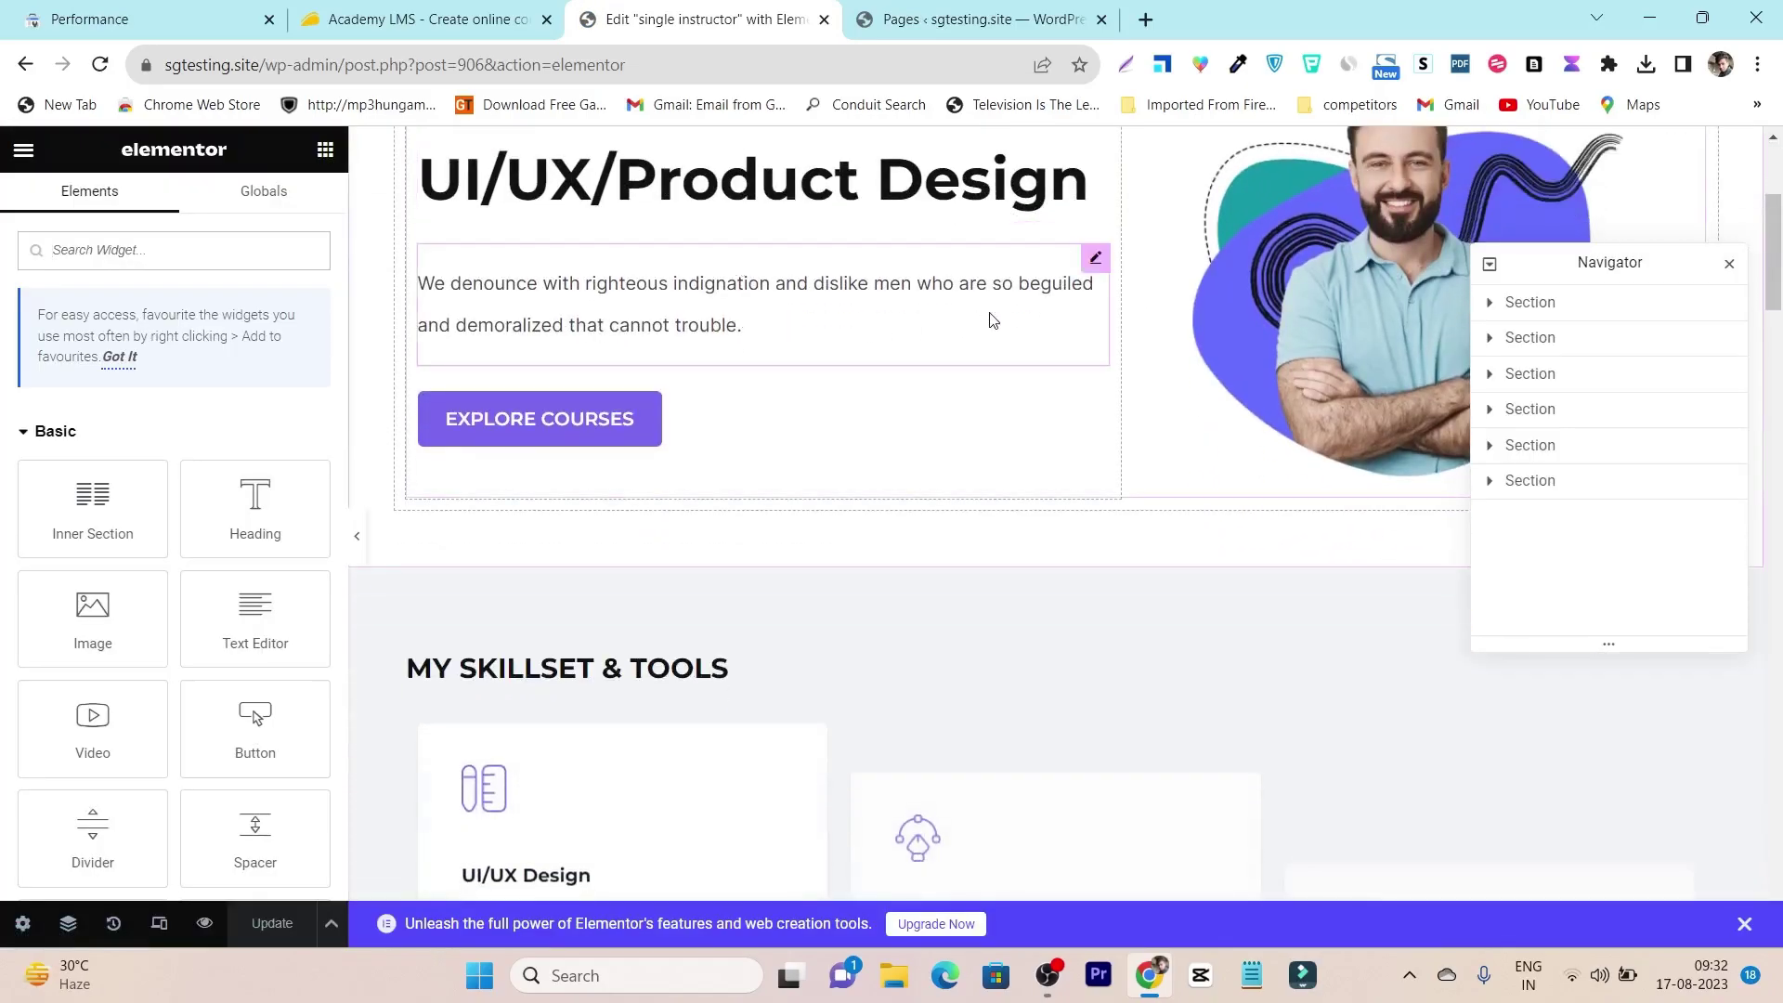
{"action": "scroll", "coordinate": [990, 319], "scroll_direction": "up", "scroll_amount": 4}
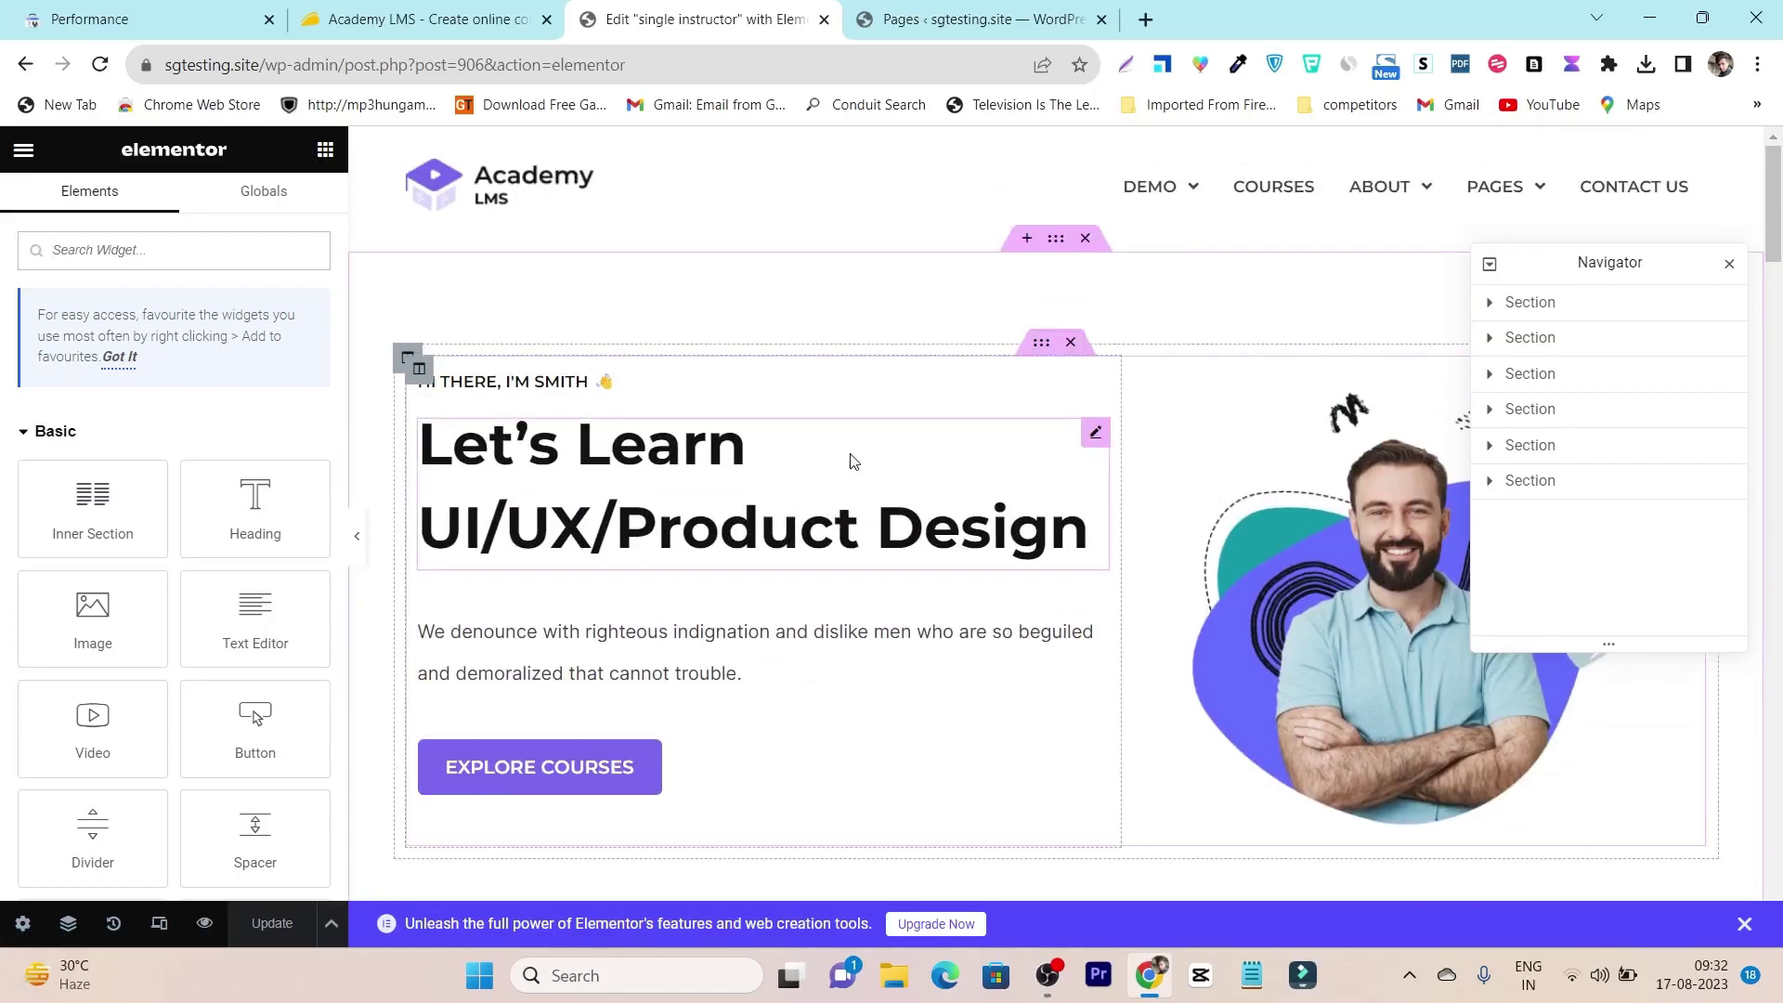
{"action": "scroll", "coordinate": [139, 517], "scroll_direction": "down", "scroll_amount": 7}
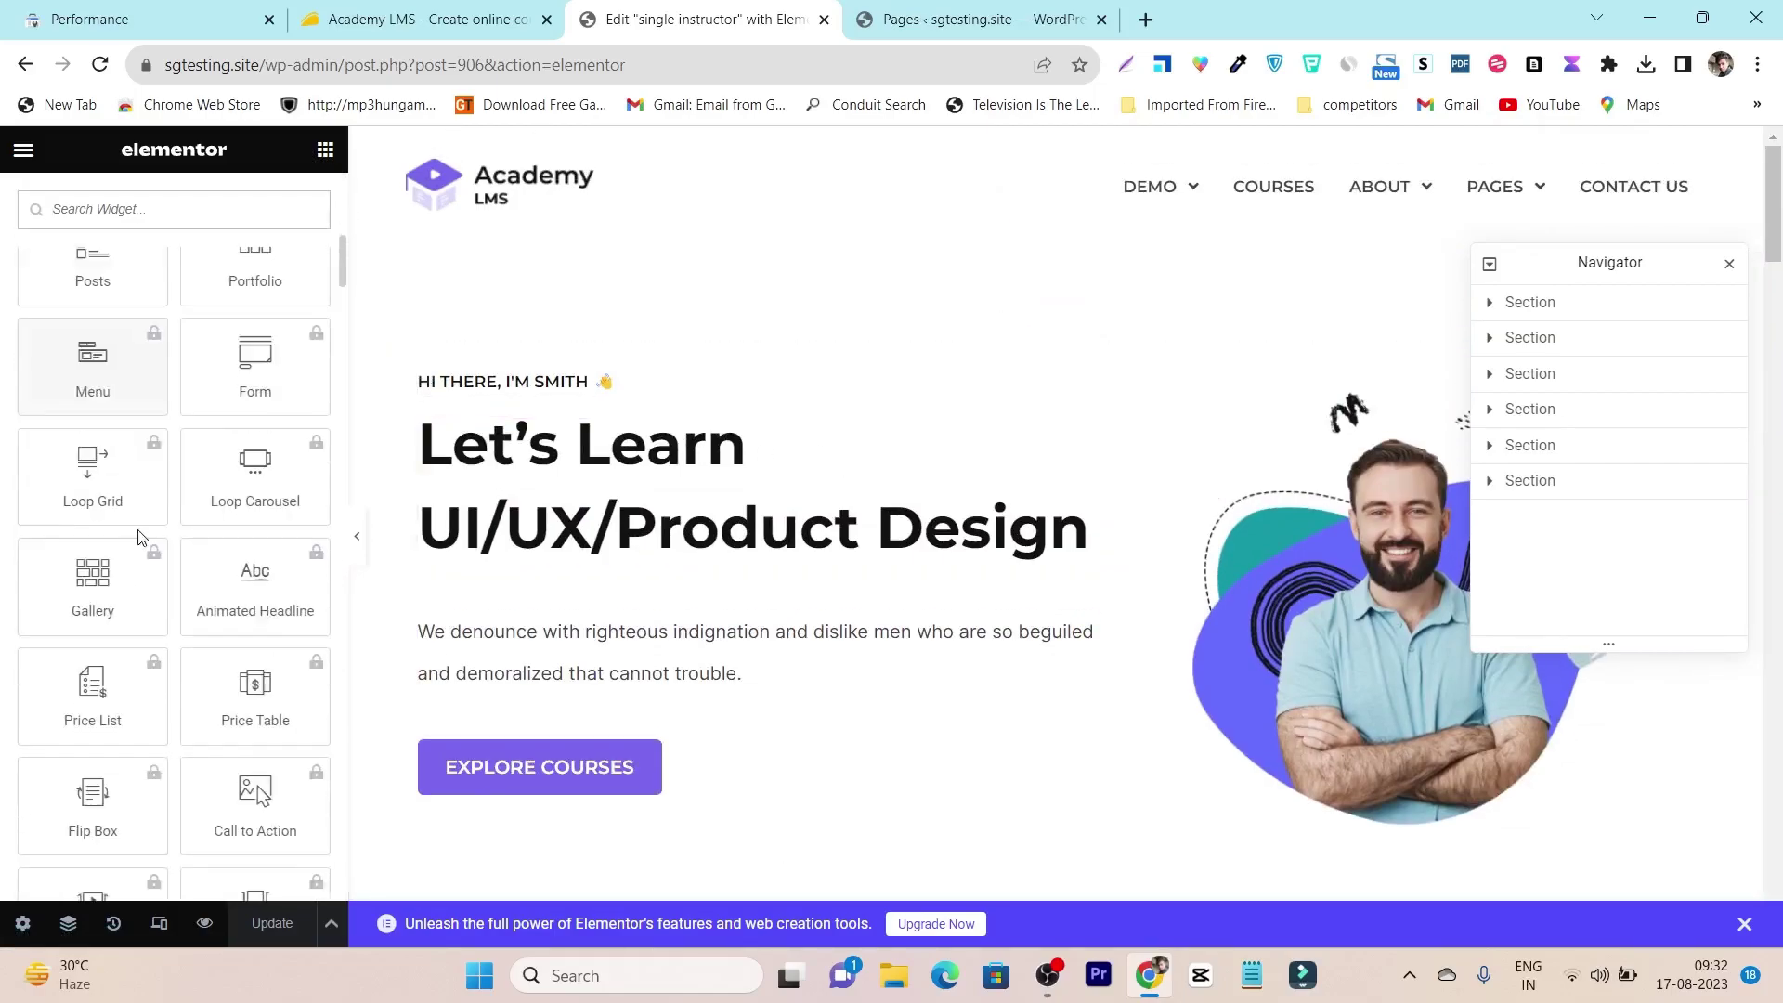
{"action": "left_click", "coordinate": [89, 264]}
{"action": "left_click", "coordinate": [658, 409]}
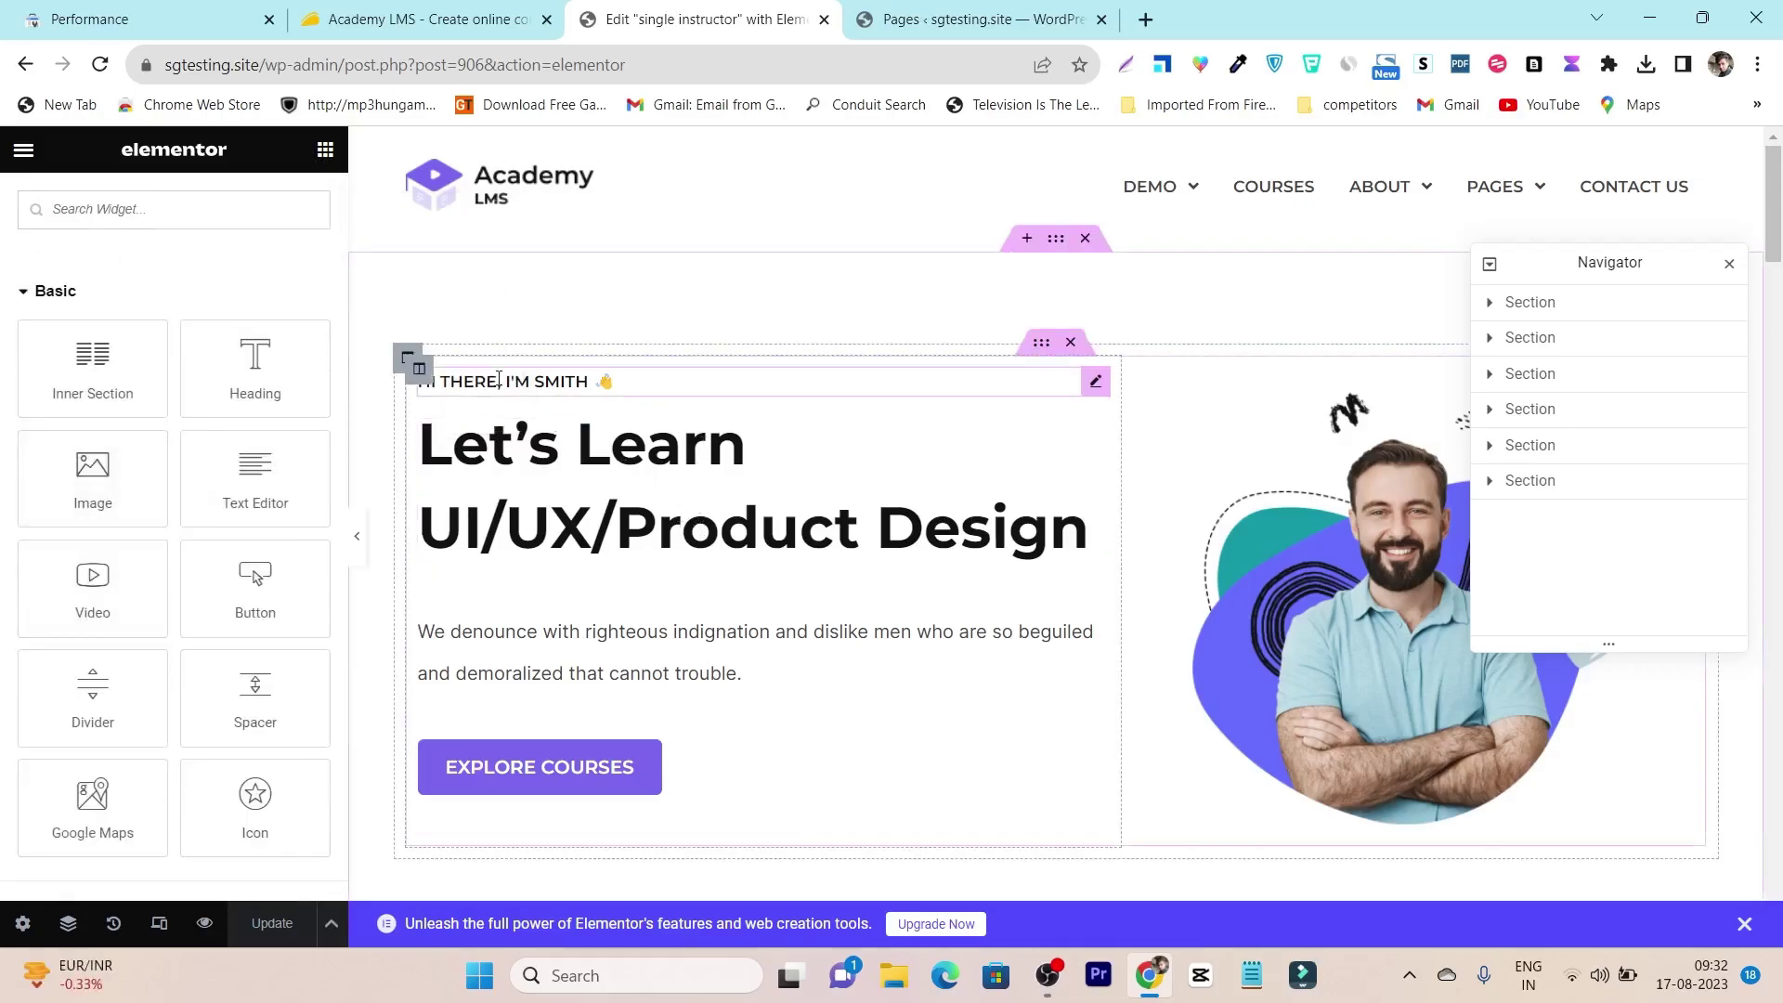
Step: Replace the hero section's main heading text with "Let Learn Coding in fun Way!"
{"action": "left_click", "coordinate": [788, 526]}
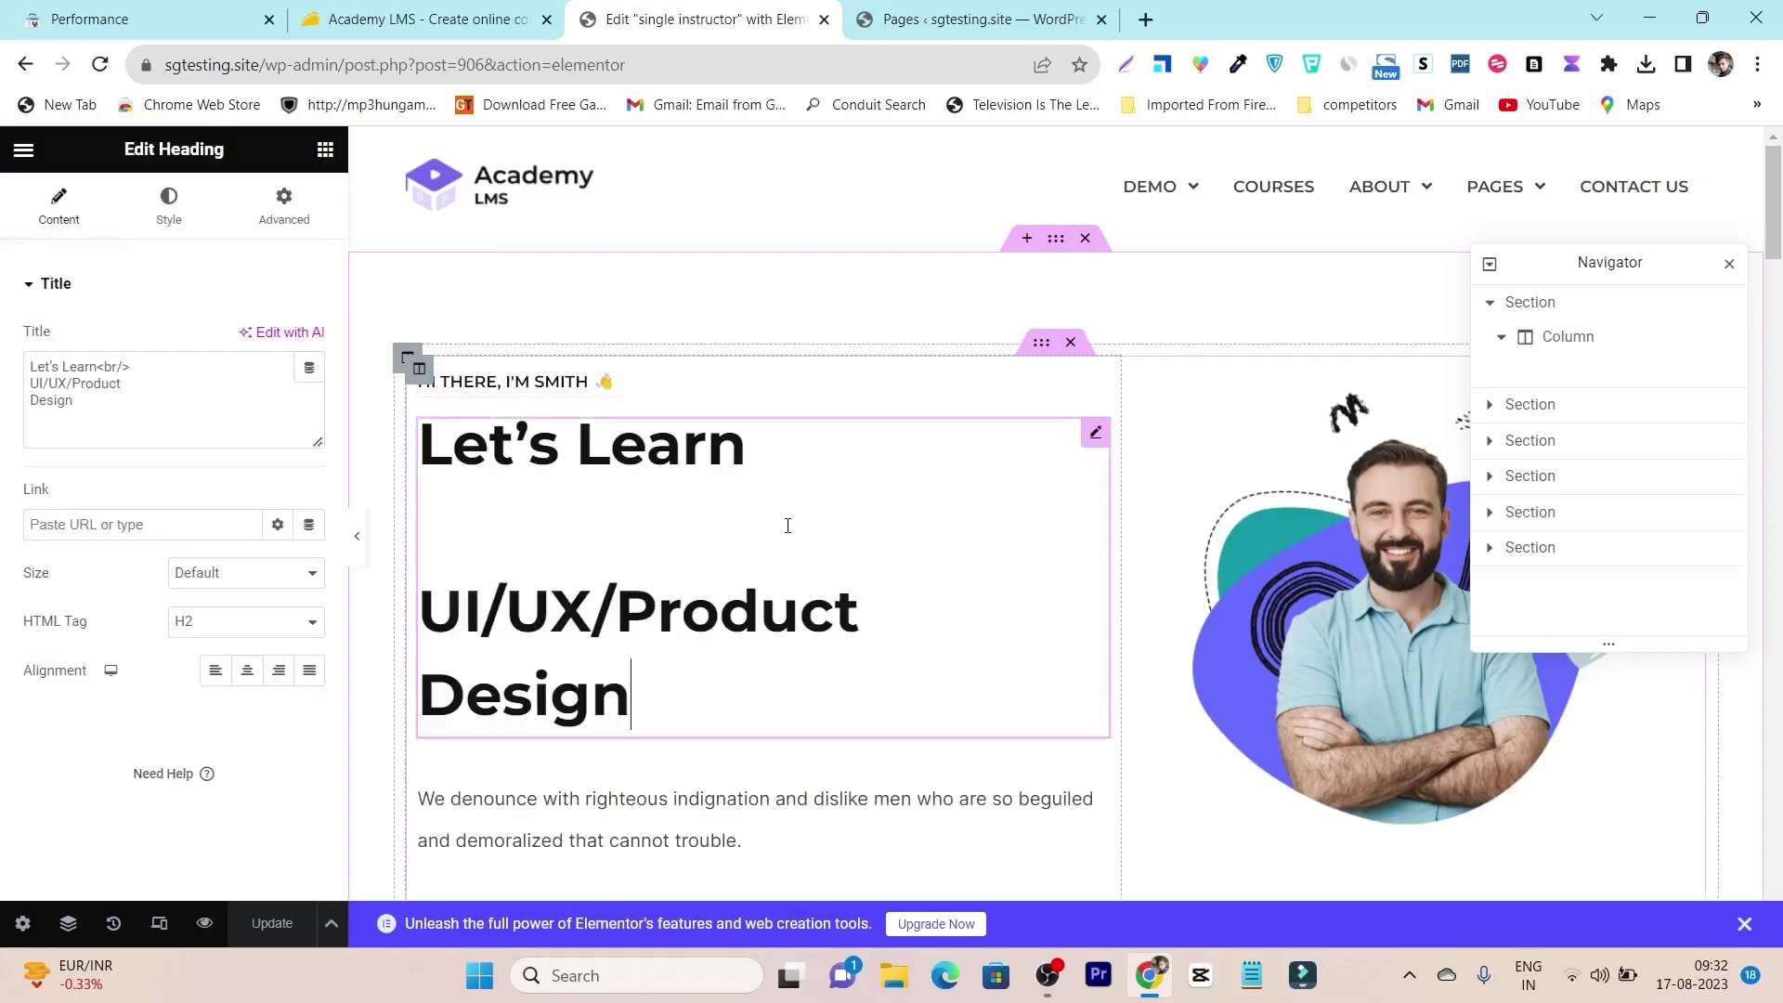
{"action": "key", "text": "ctrl+a"}
{"action": "right_click", "coordinate": [625, 617]}
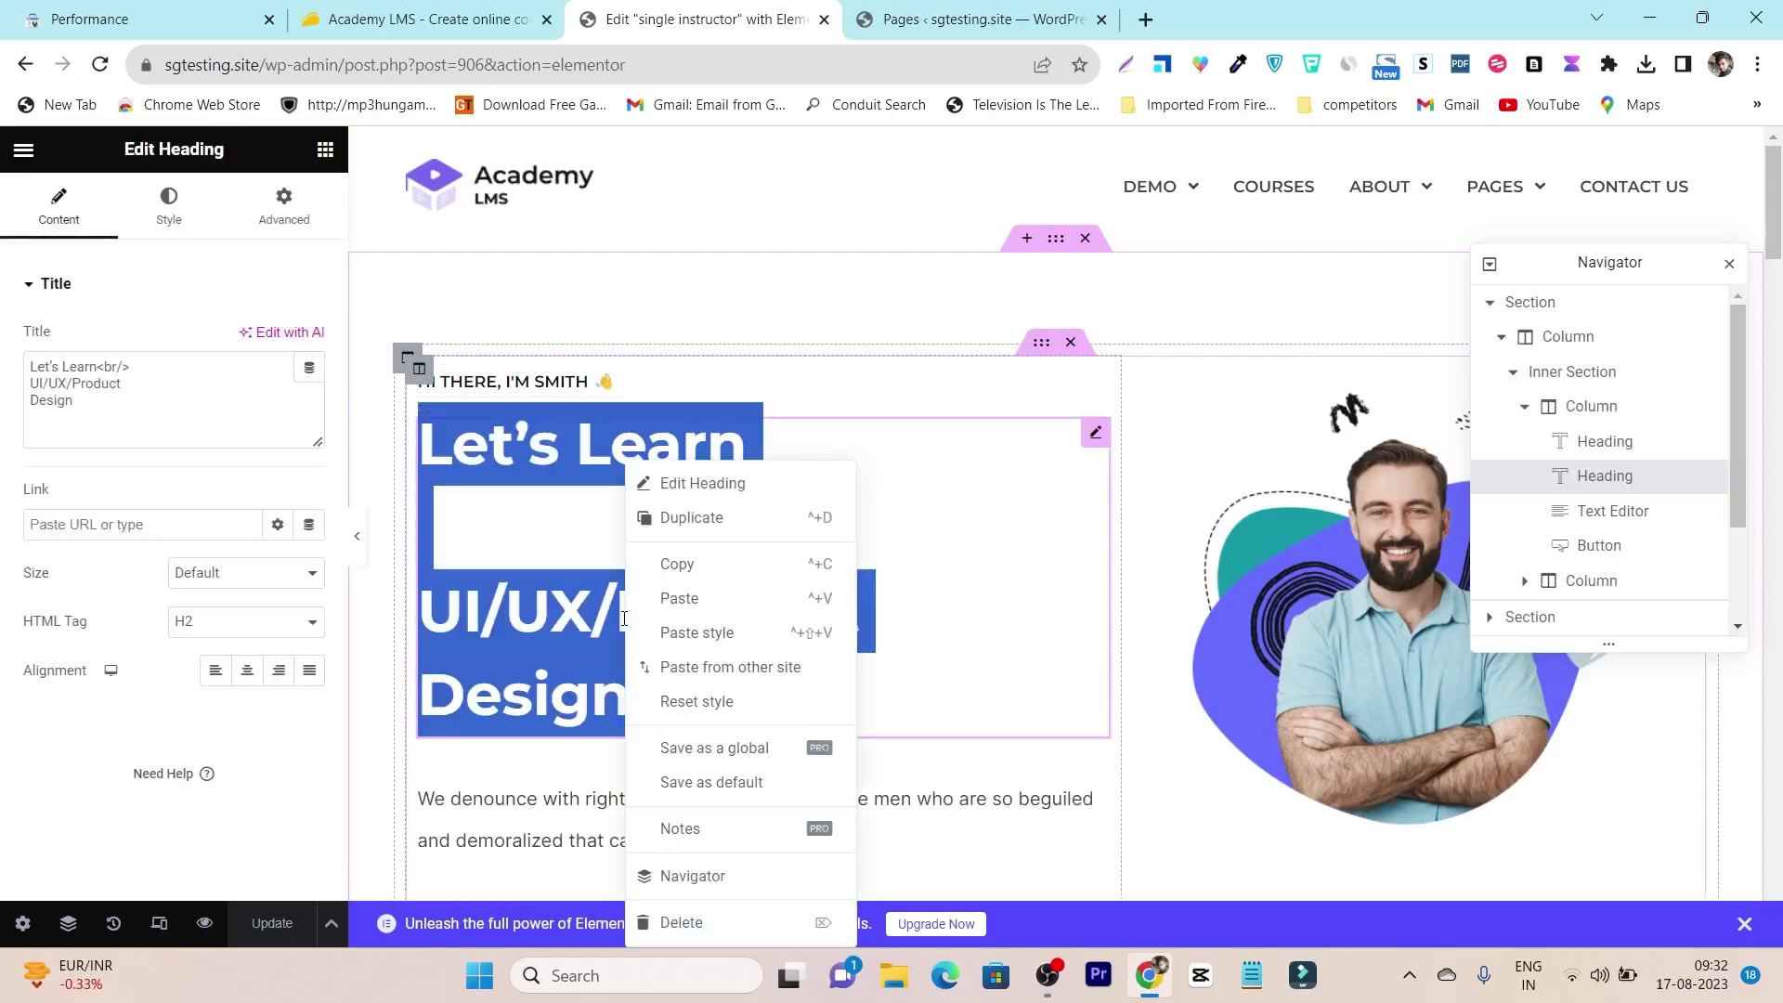
{"action": "key", "text": "Delete"}
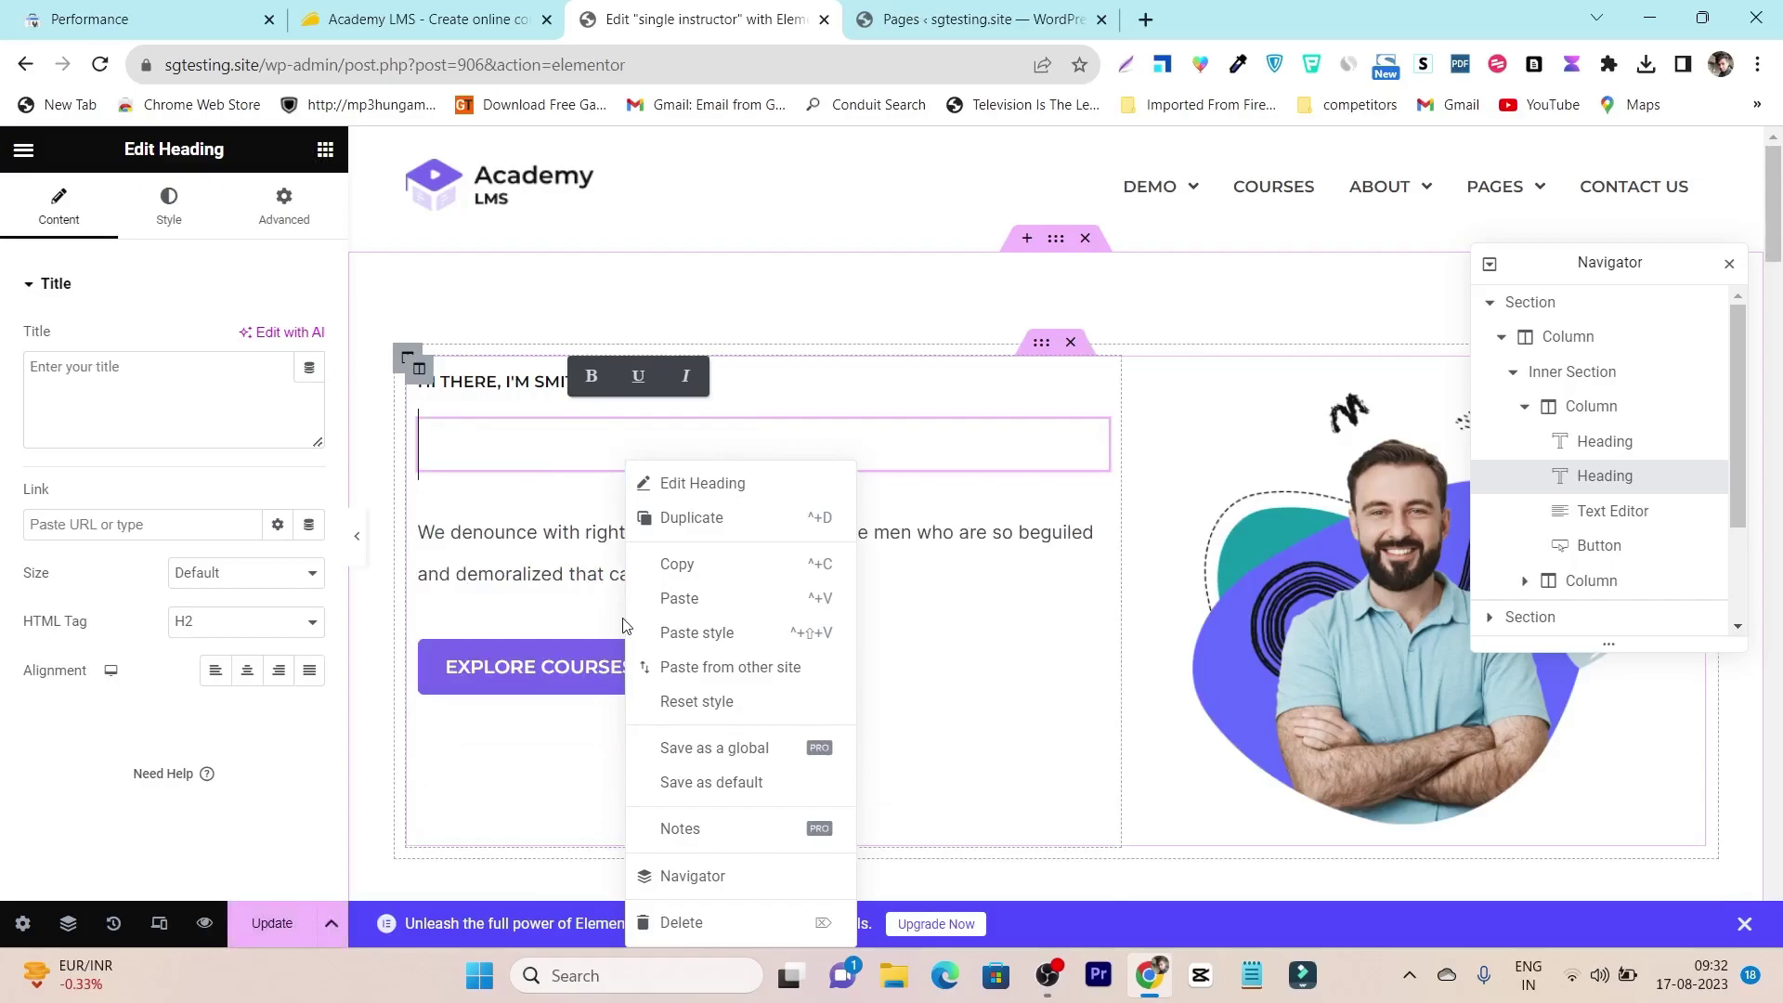
{"action": "type", "text": "Lety"}
{"action": "key", "text": "BackSpace"}
{"action": "type", "text": "L"}
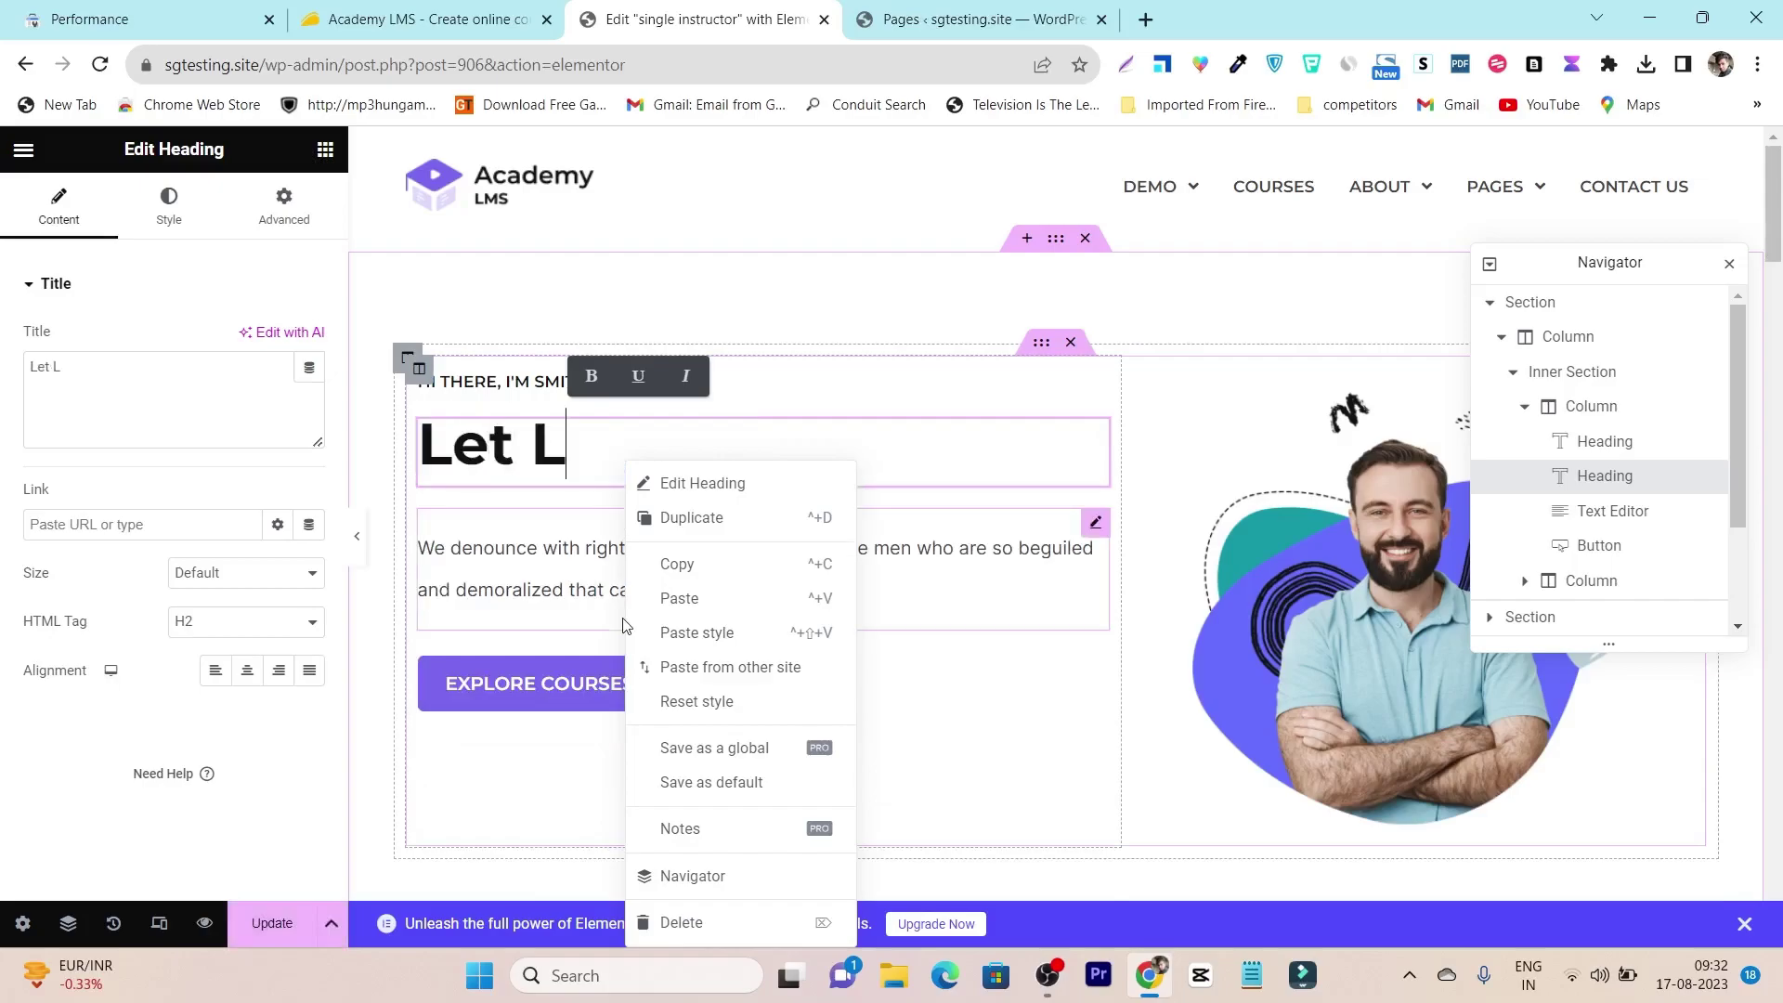
{"action": "type", "text": "earn Codin"}
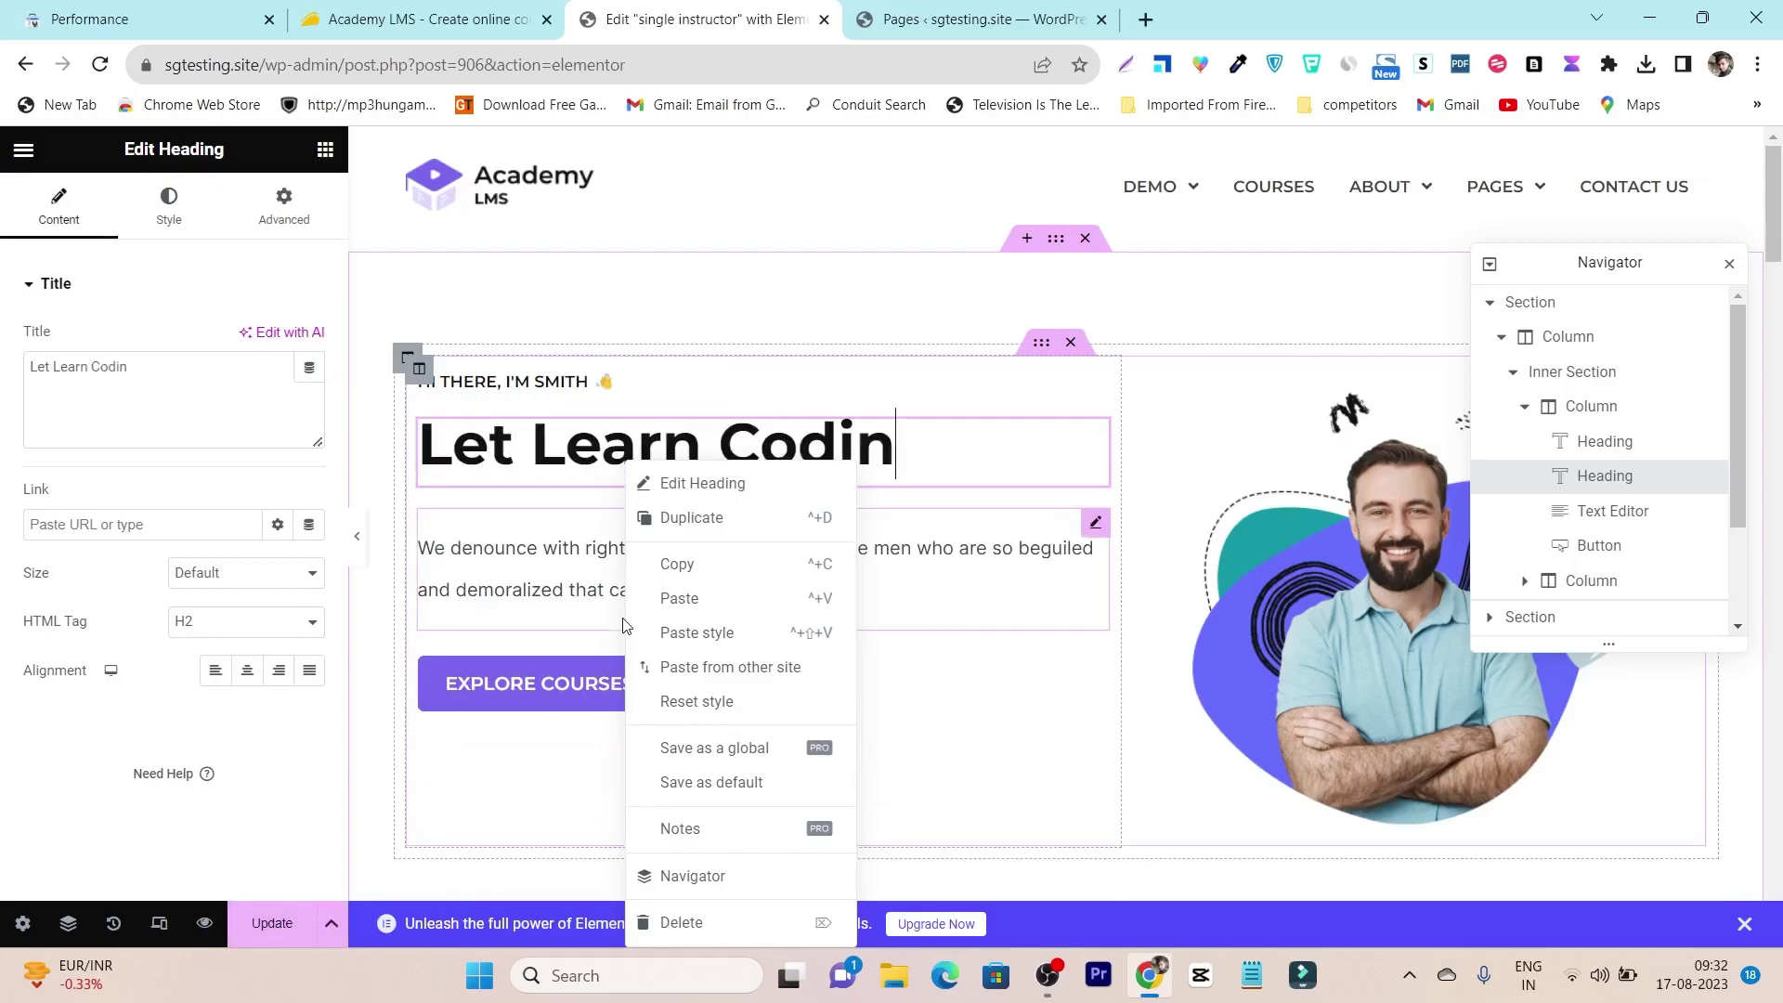
{"action": "type", "text": "g in fun "}
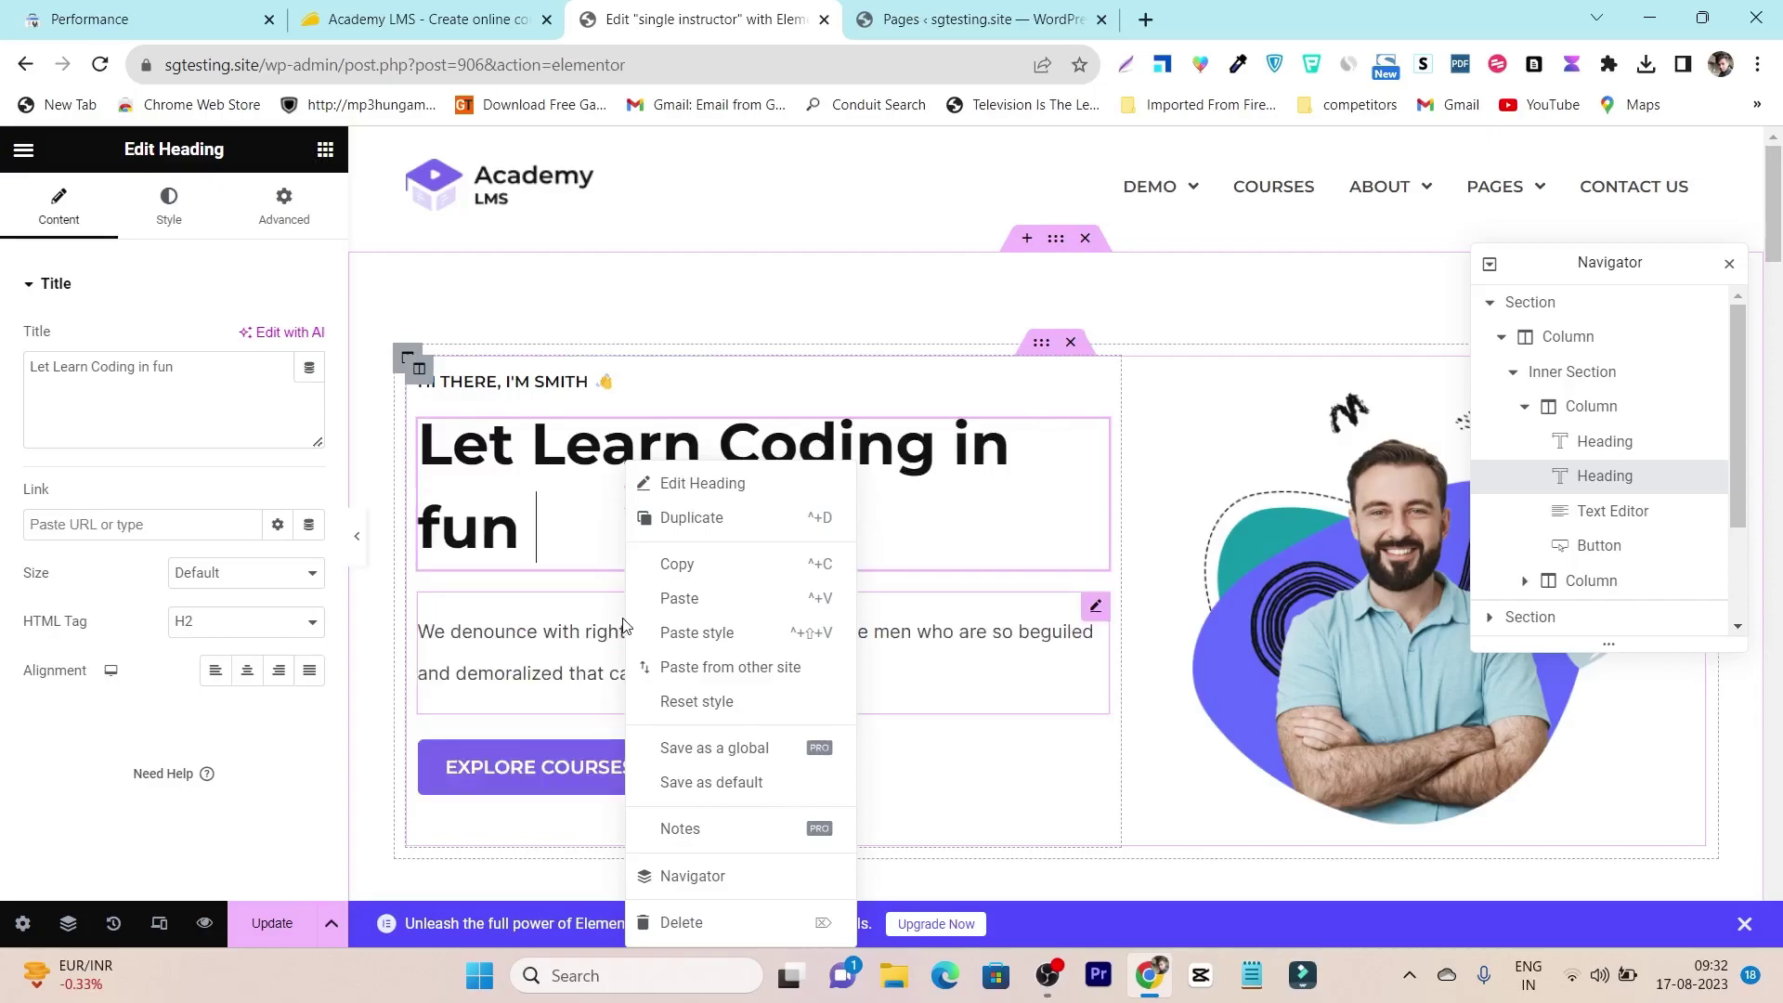
{"action": "type", "text": "Waty!"}
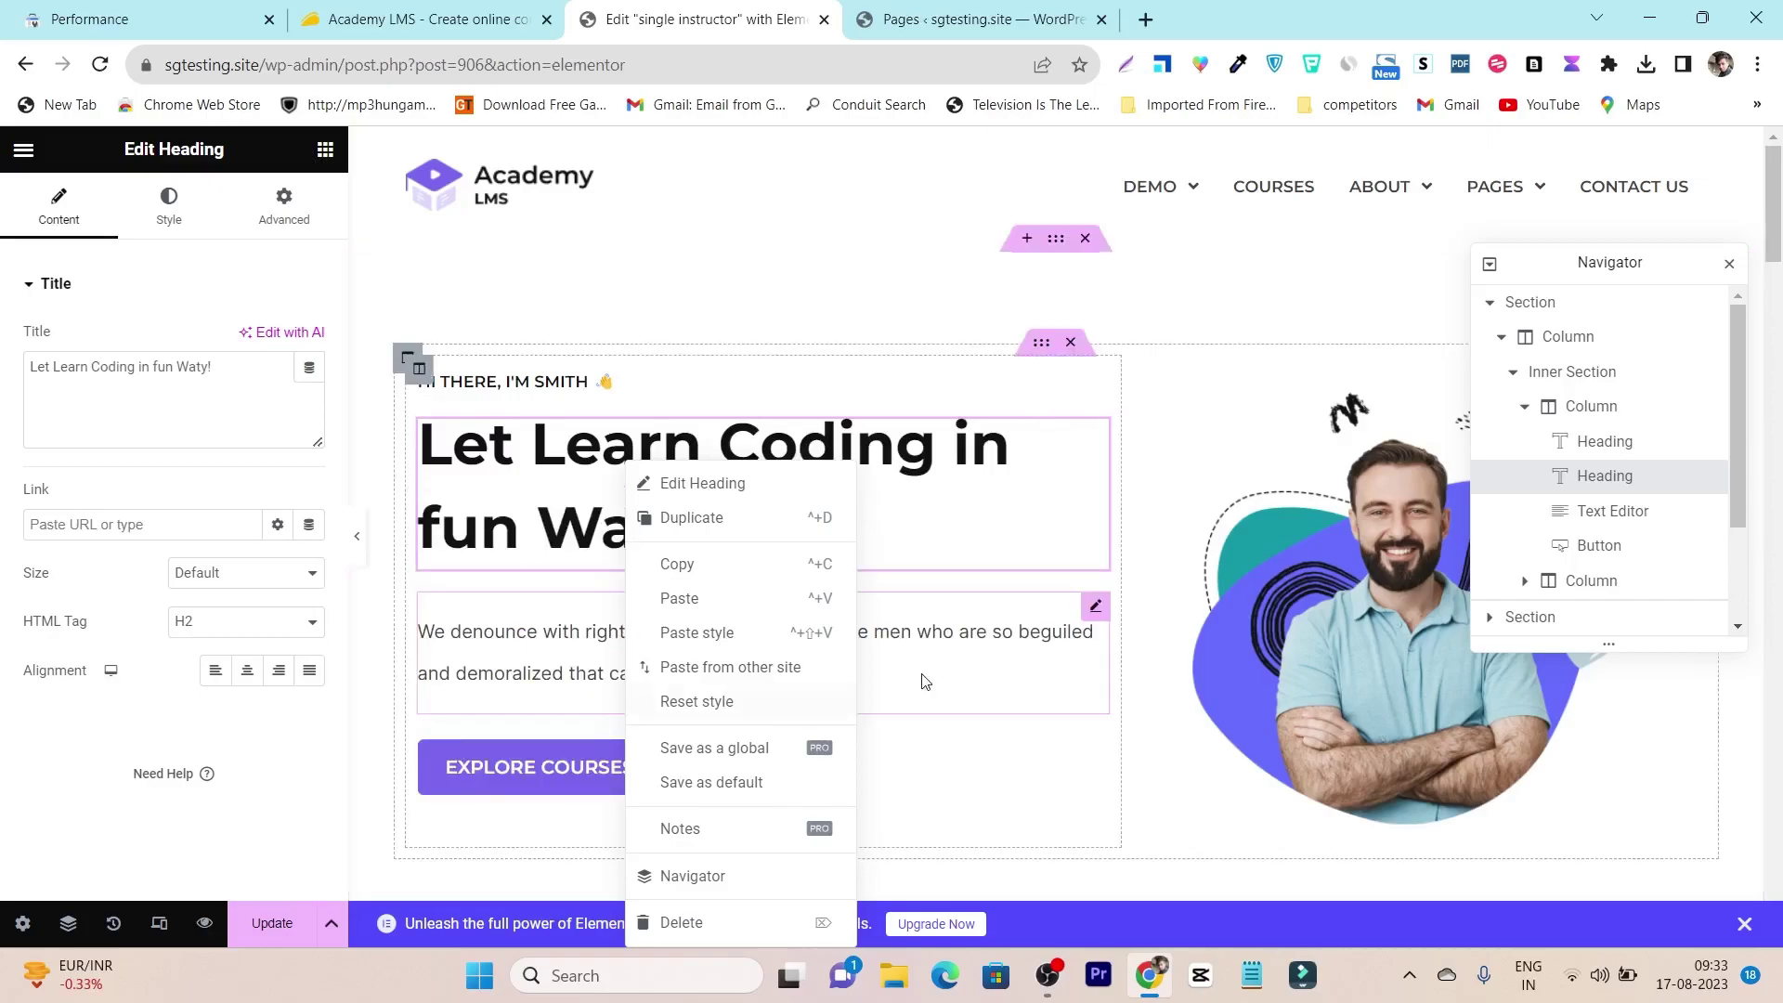
{"action": "left_click", "coordinate": [795, 536]}
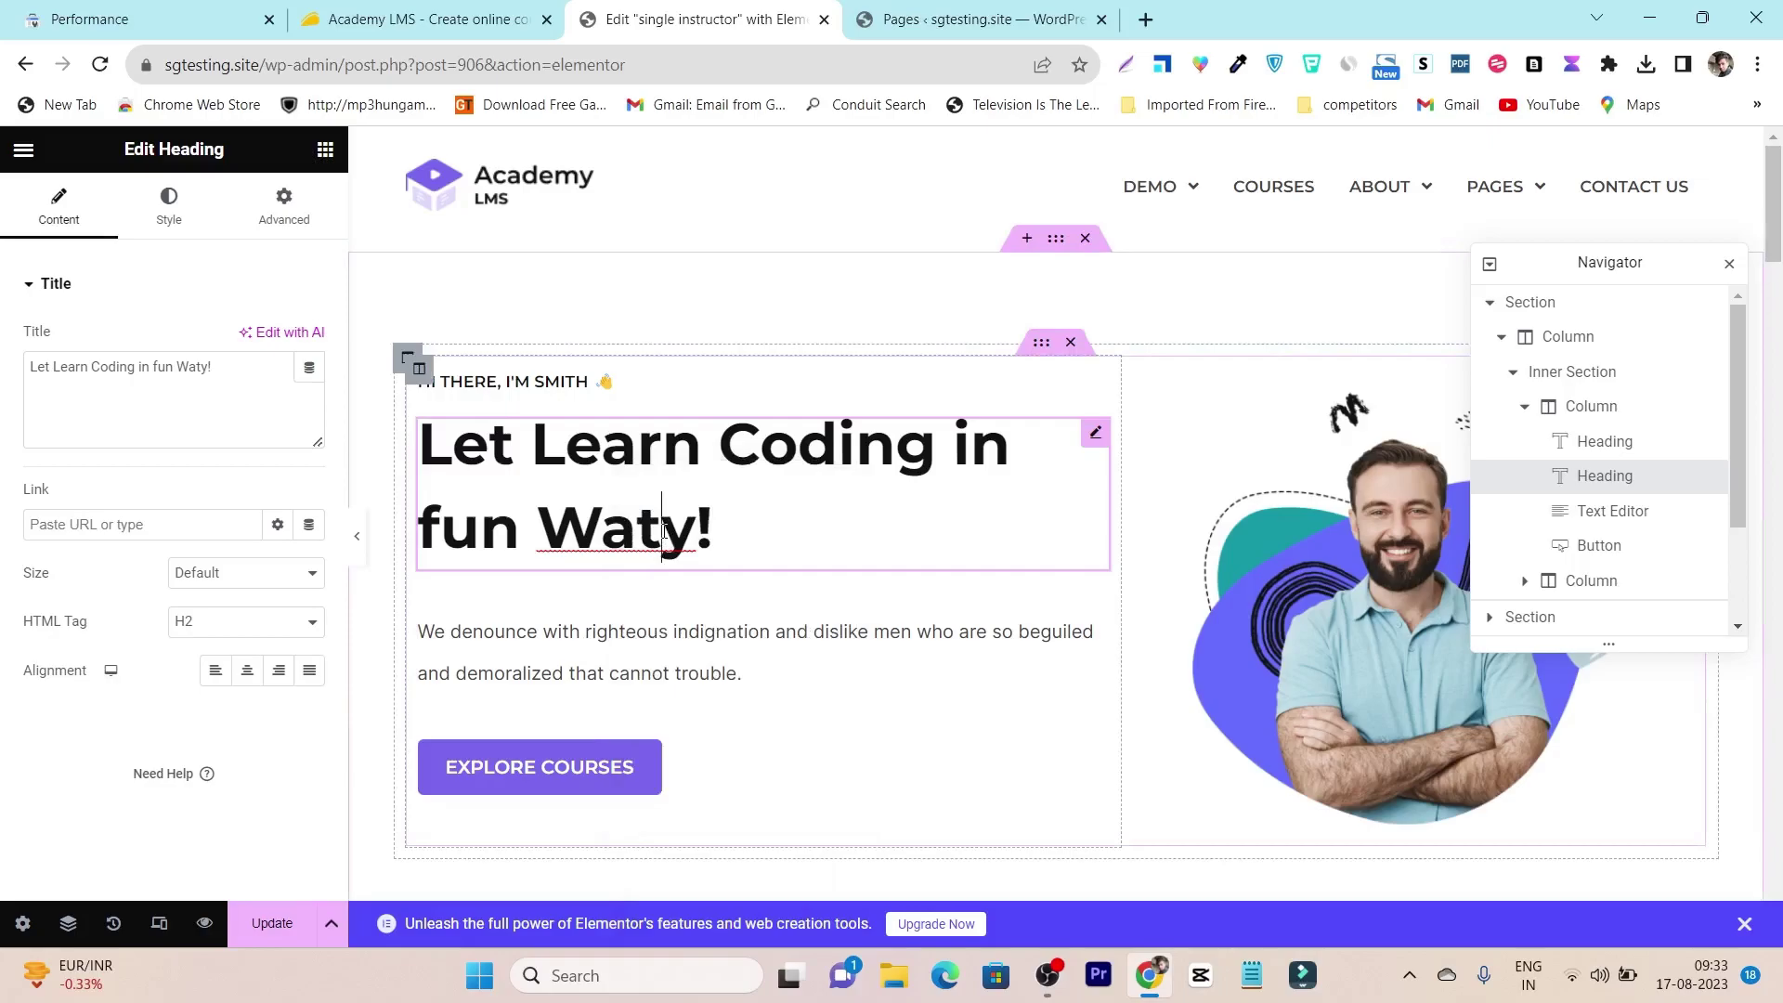
{"action": "key", "text": "BackSpace"}
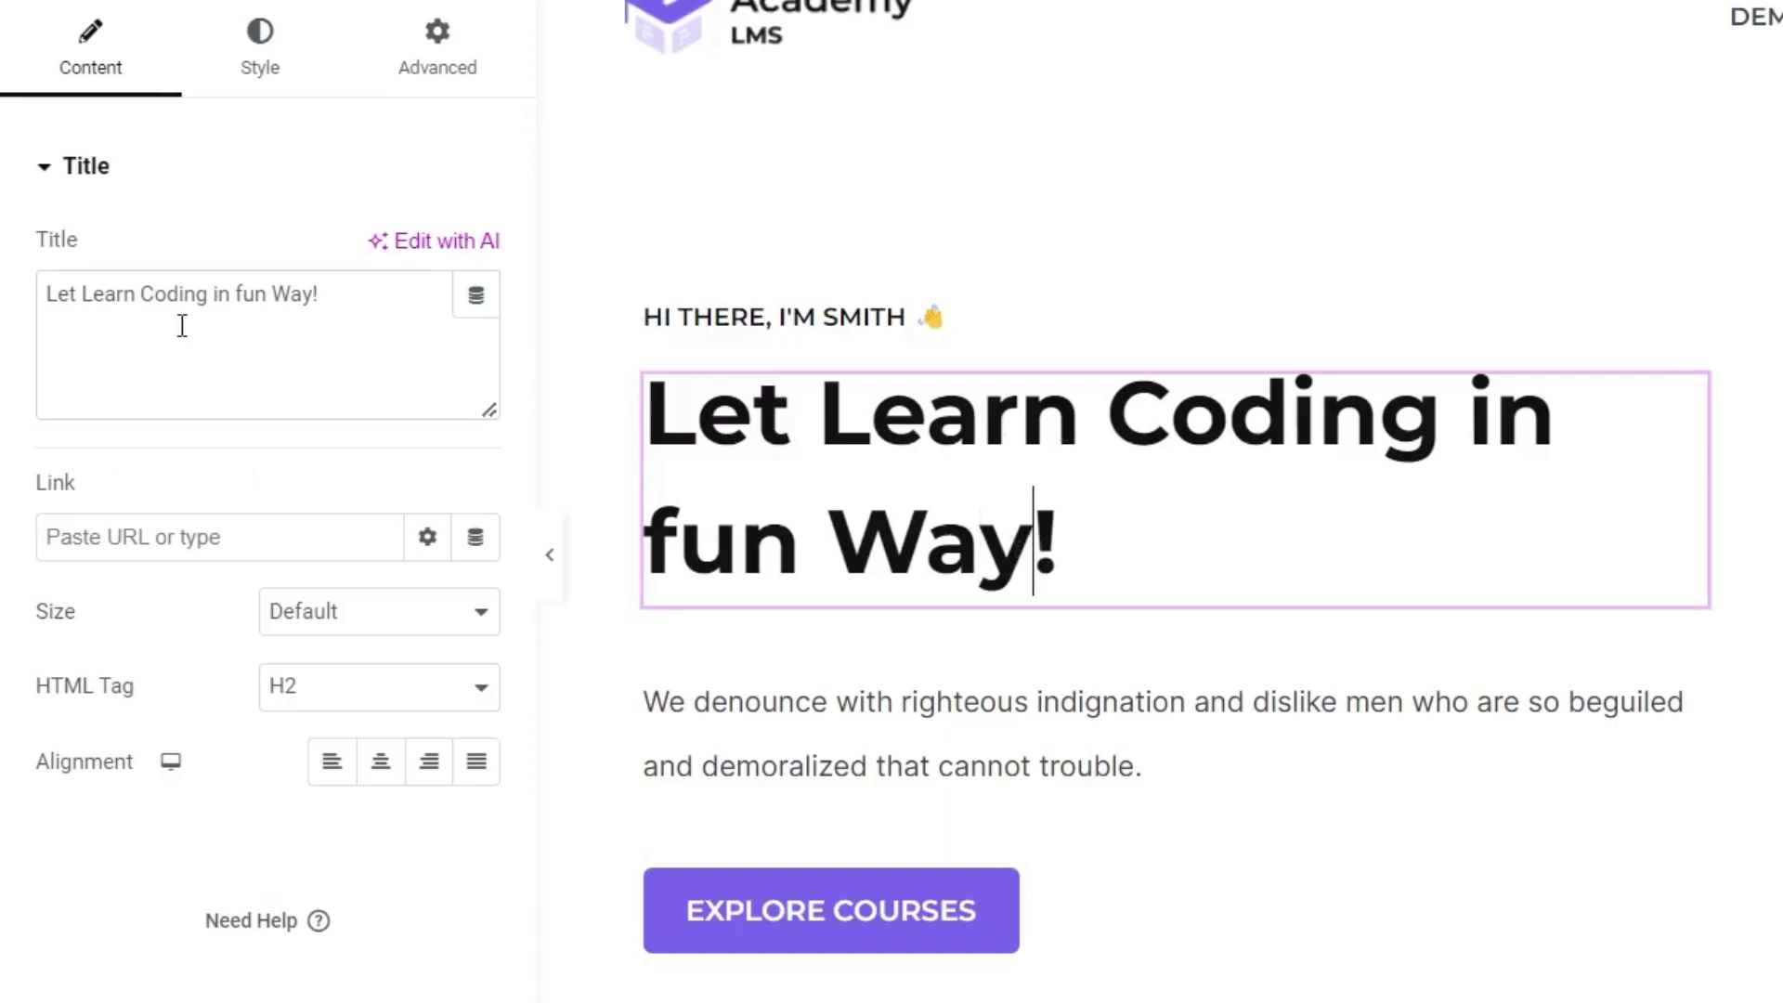
Step: Set the hero heading's HTML tag to H3 and centre its alignment
{"action": "left_click", "coordinate": [117, 373]}
{"action": "left_click", "coordinate": [327, 706]}
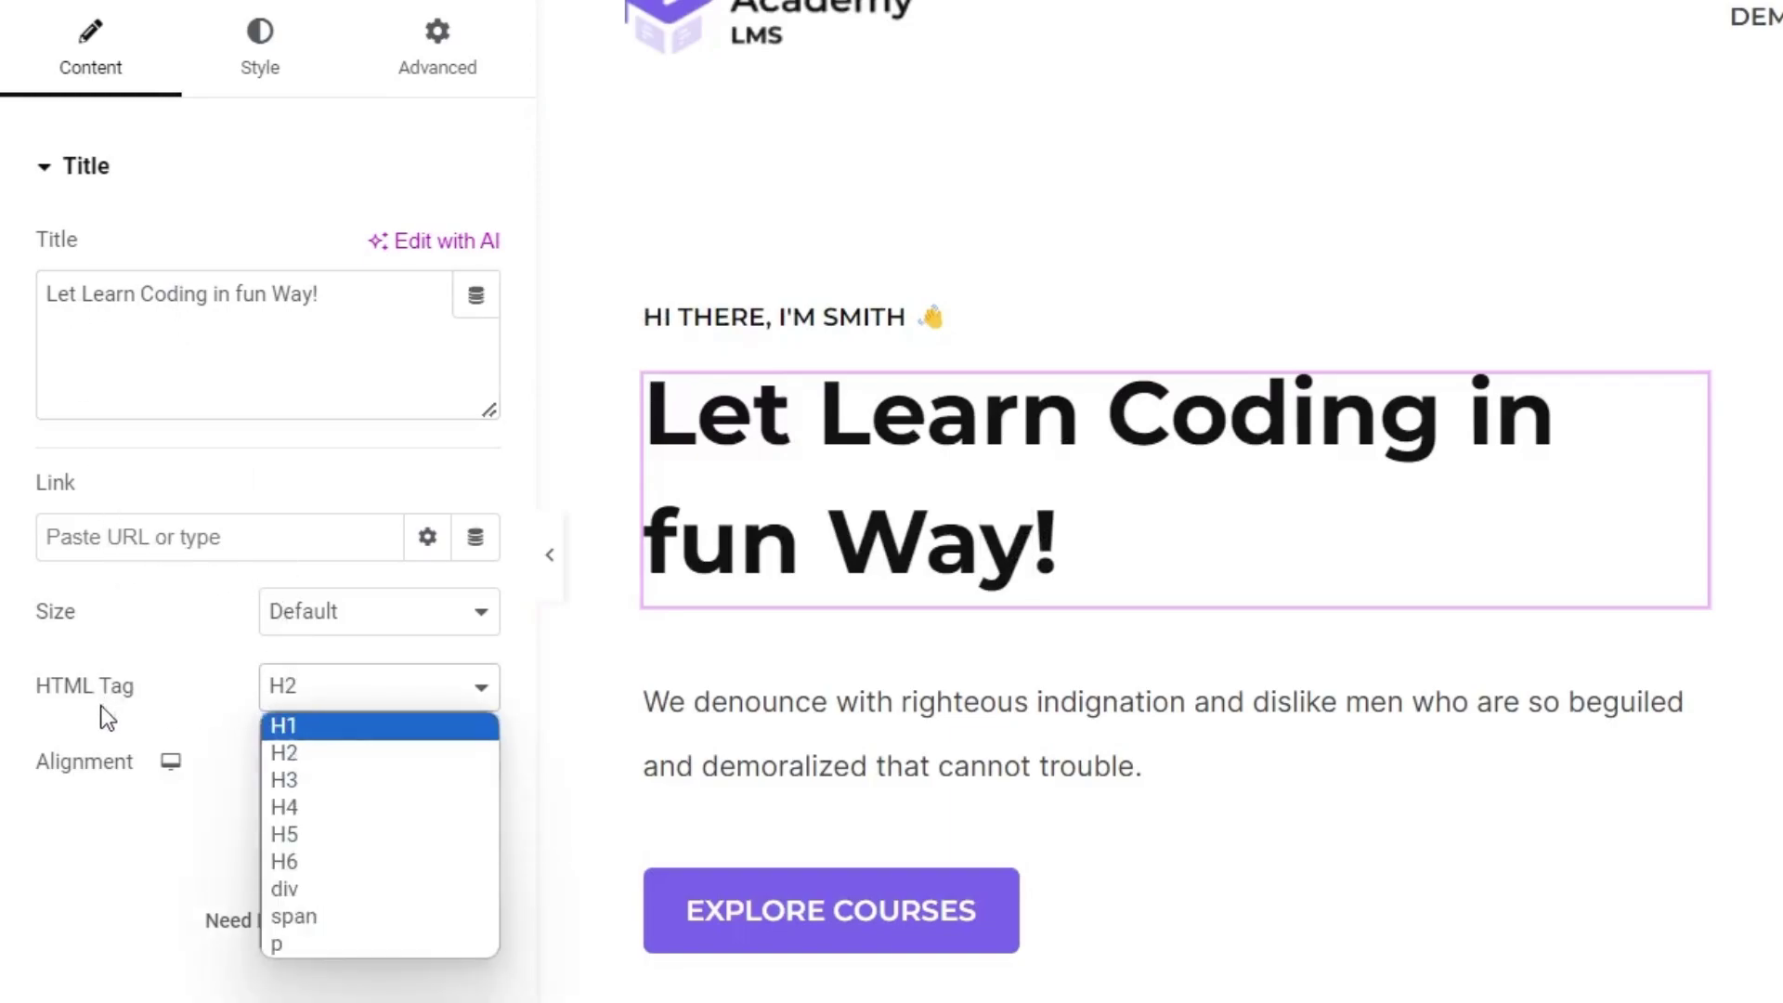
{"action": "left_click", "coordinate": [327, 780]}
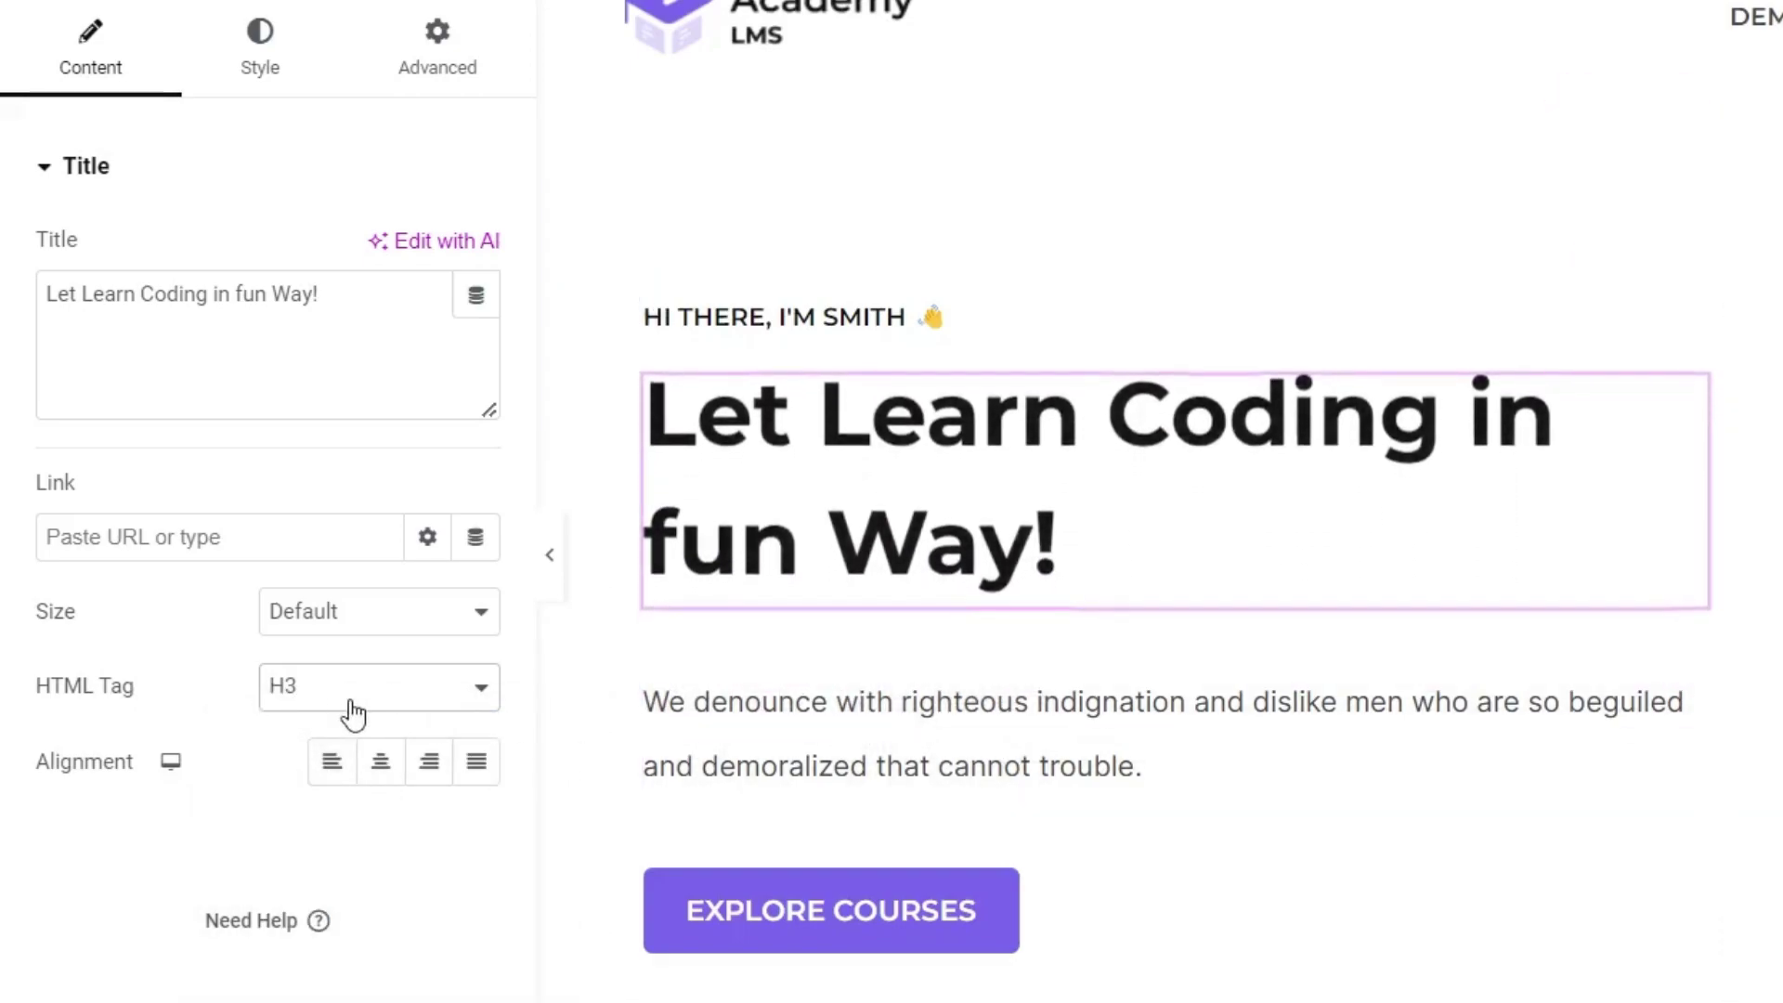
{"action": "left_click", "coordinate": [381, 763]}
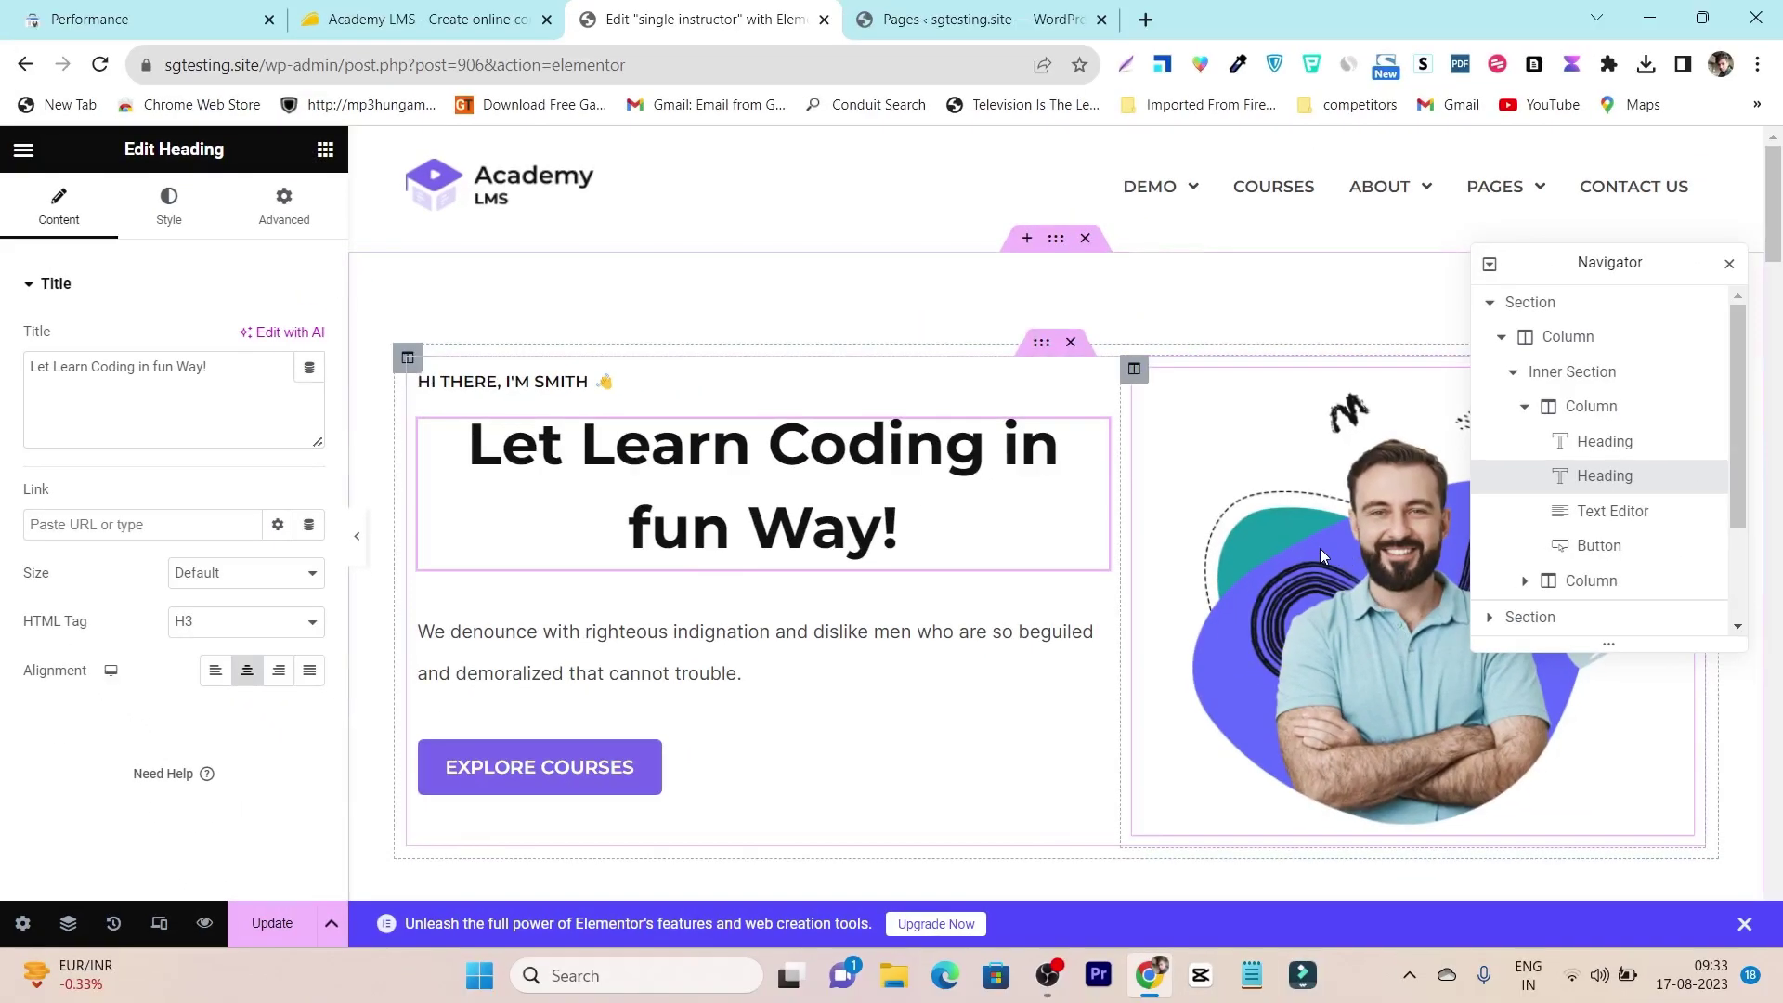
{"action": "left_click", "coordinate": [1318, 548]}
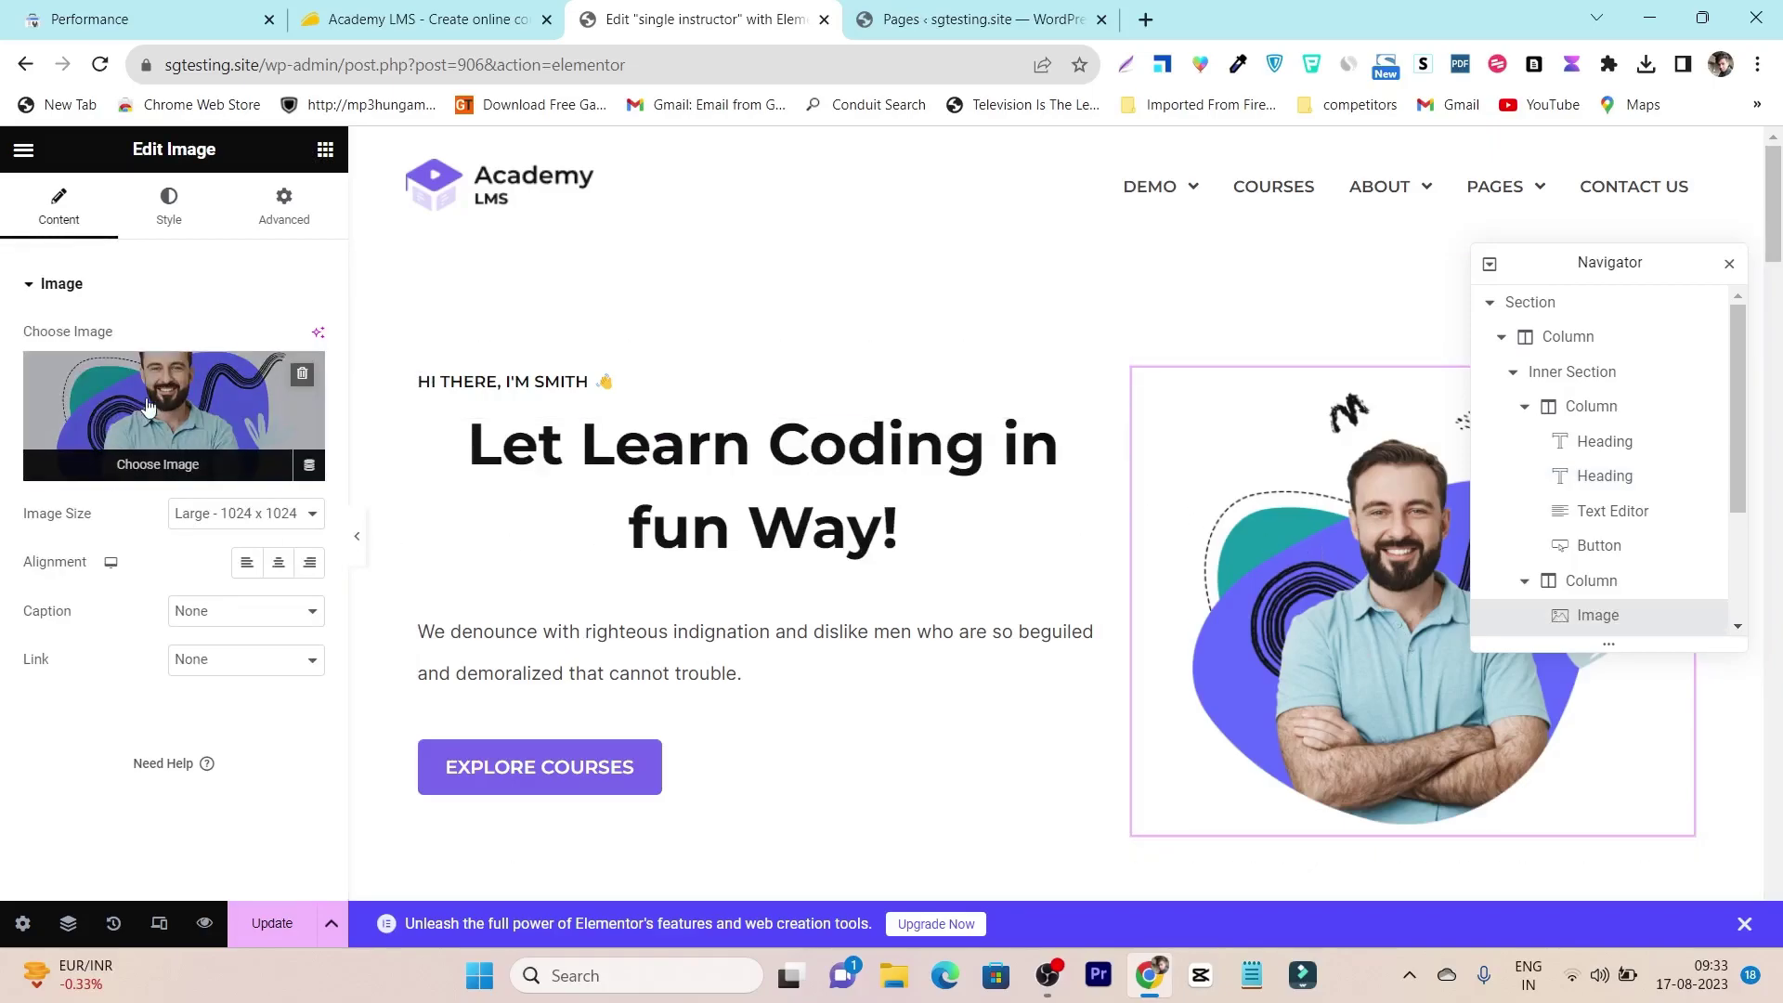
{"action": "left_click", "coordinate": [160, 468]}
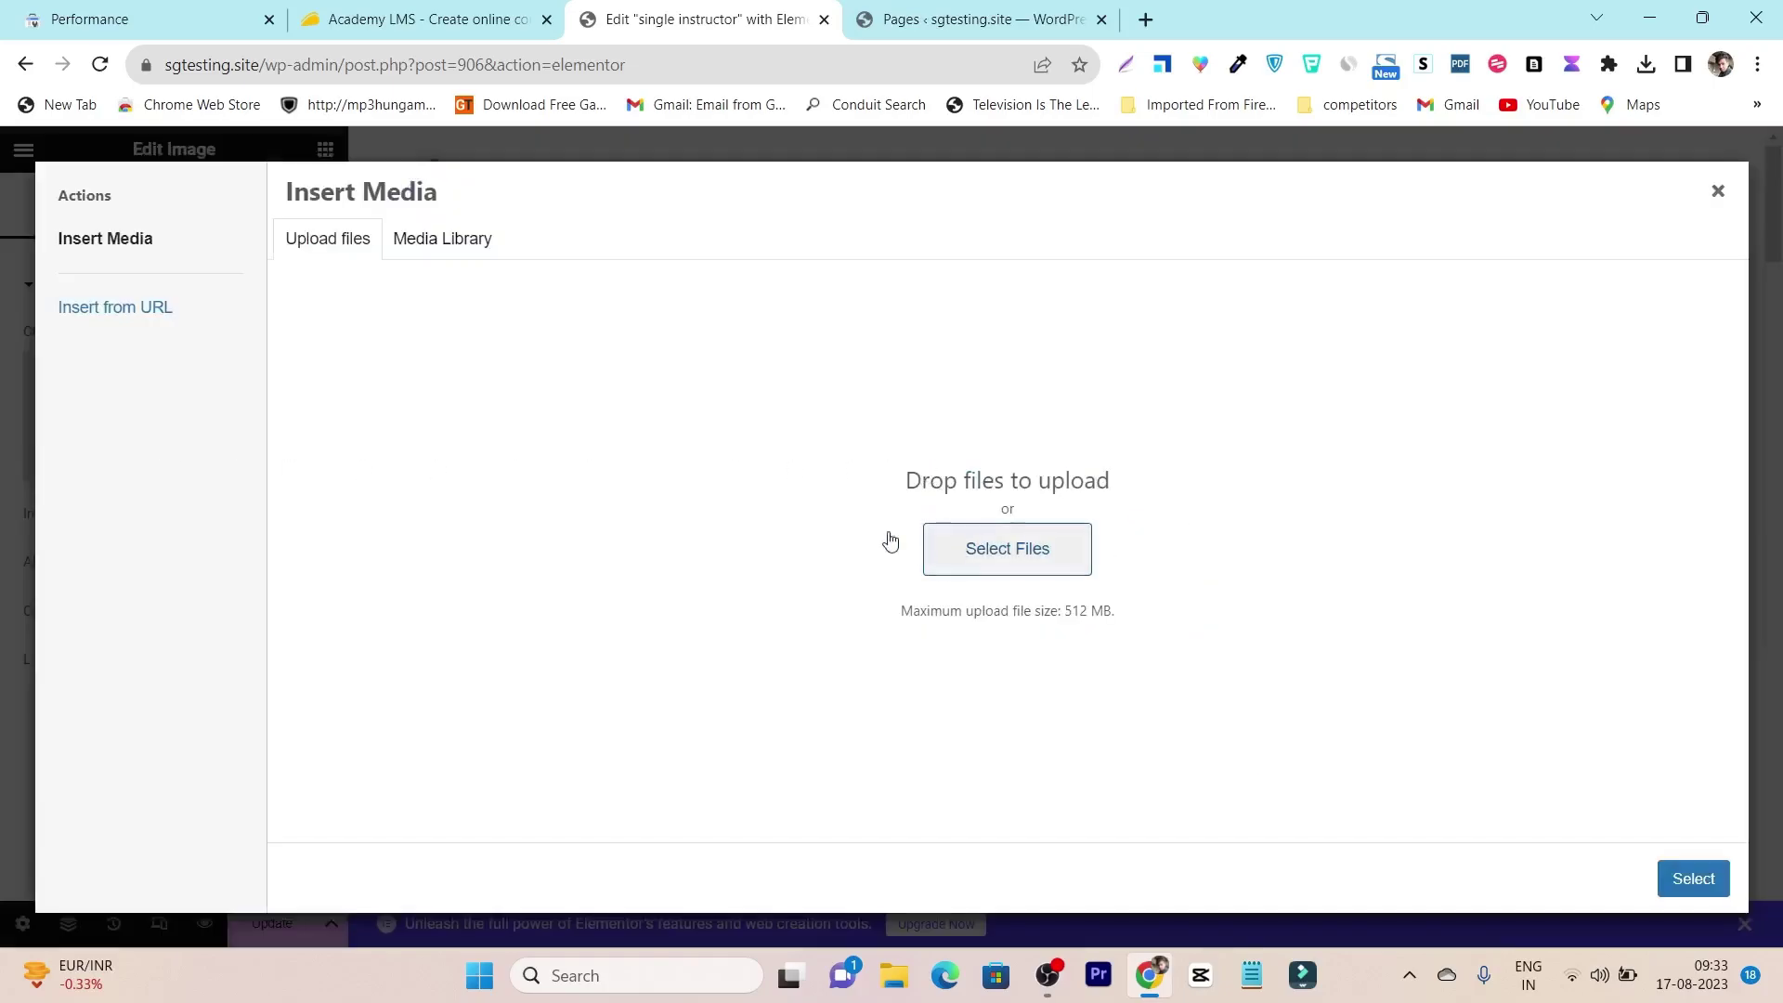
{"action": "left_click", "coordinate": [991, 551]}
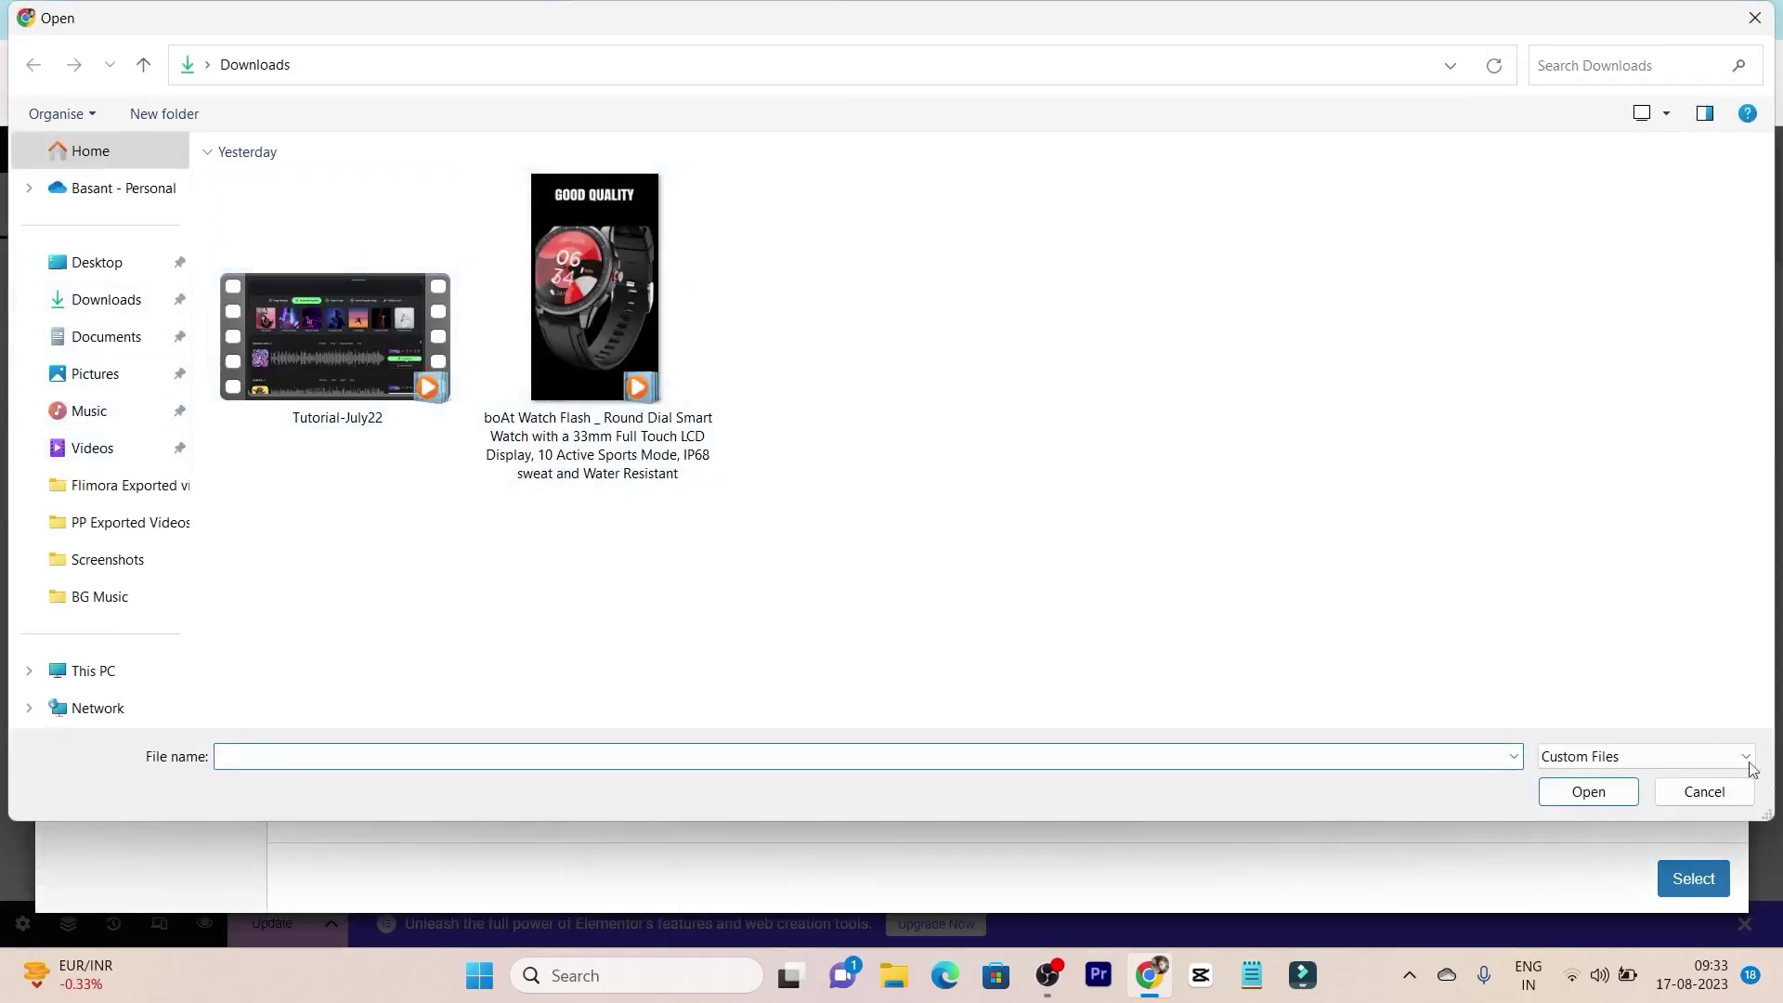
{"action": "left_click", "coordinate": [1703, 792]}
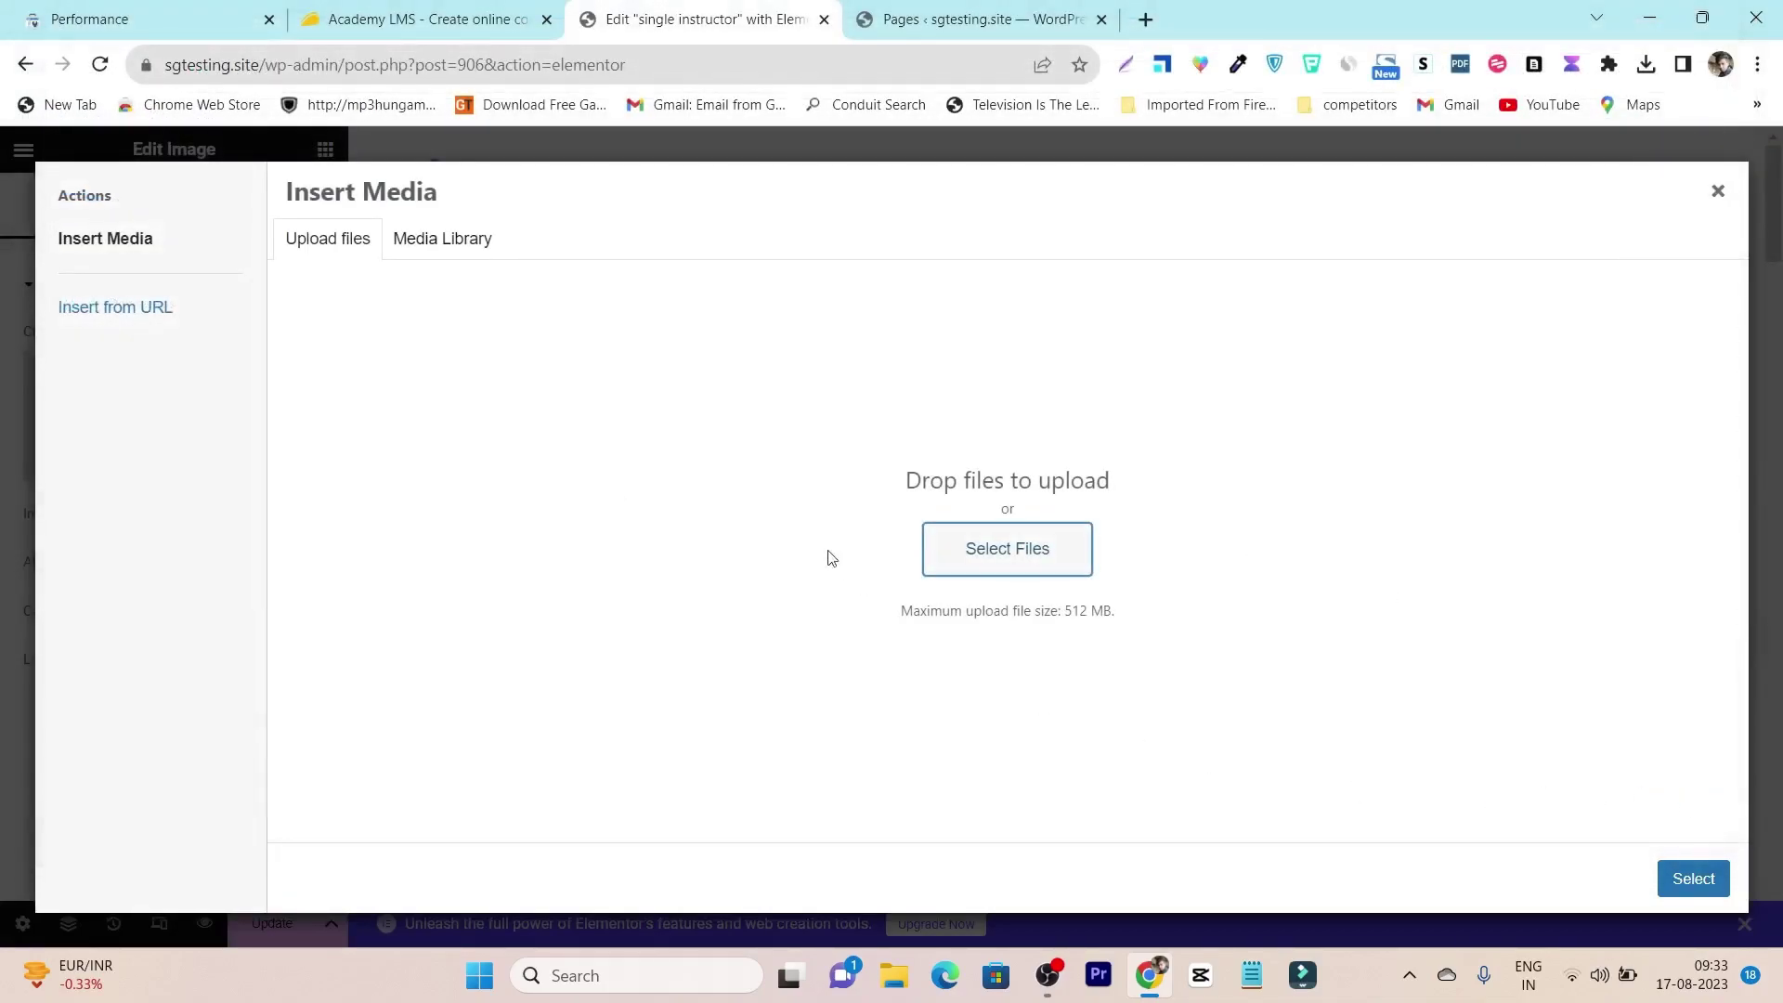
{"action": "left_click", "coordinate": [1718, 192]}
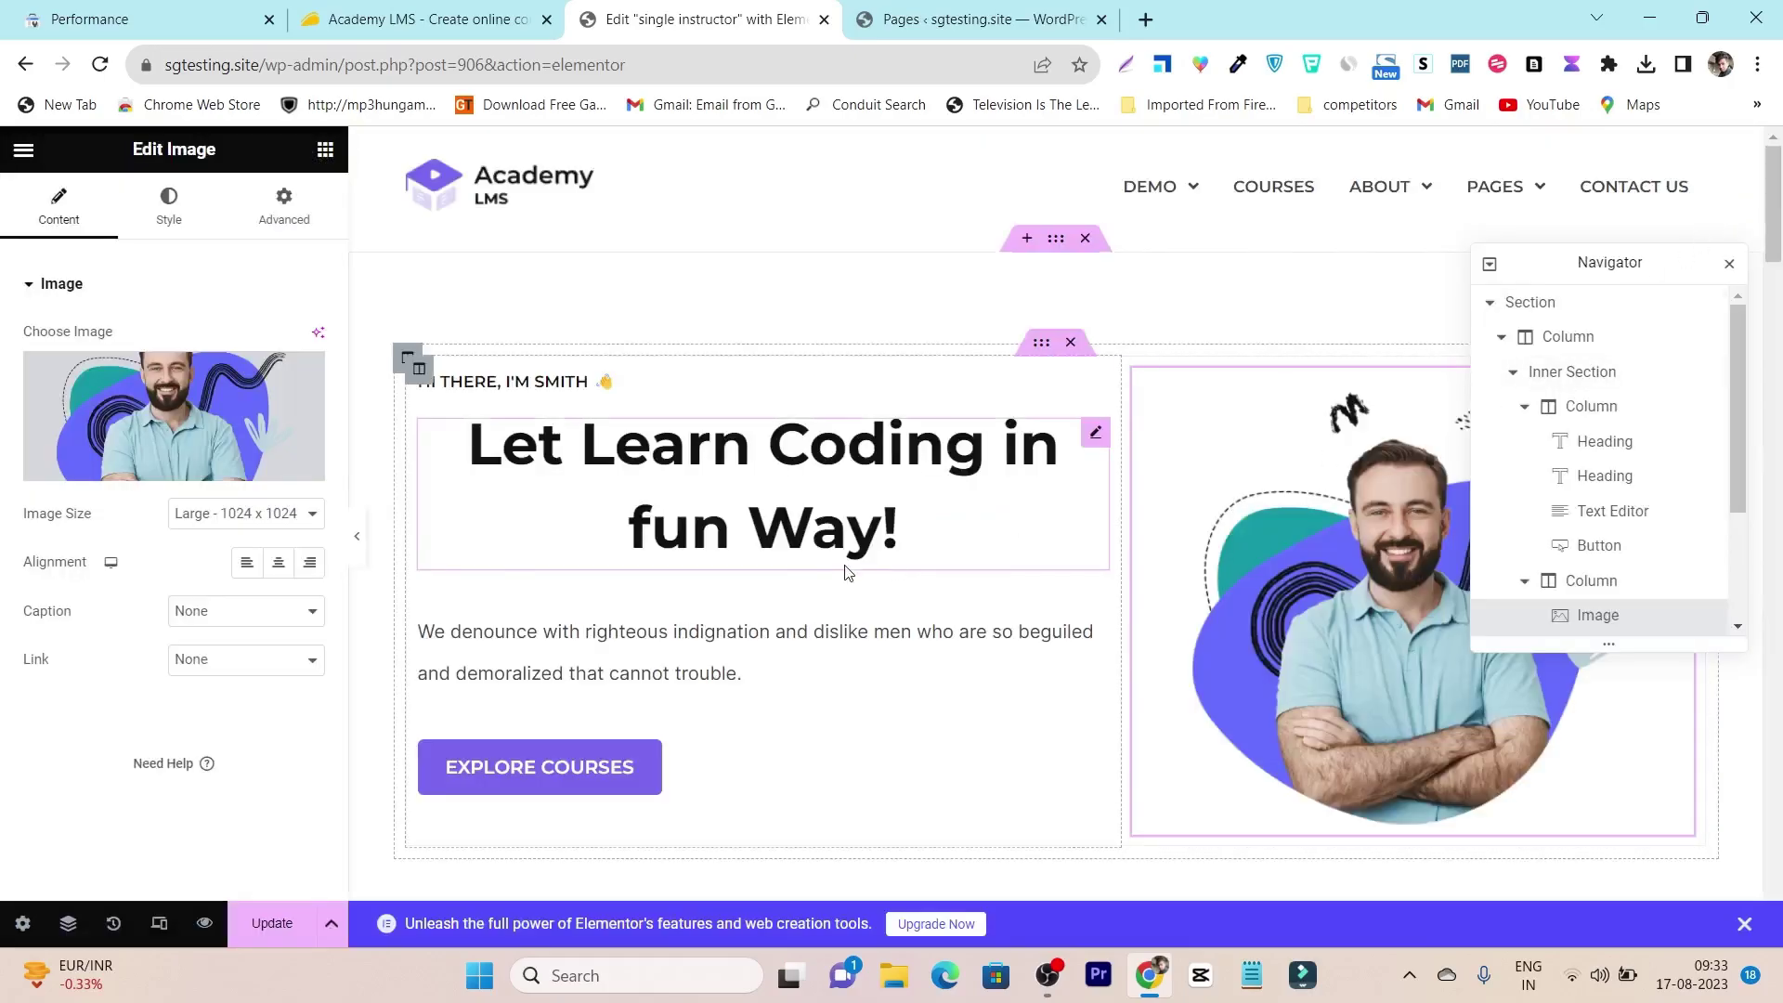
Step: Change the hero section's Explore Courses button background to a bright magenta pink and dismiss the Global Colors tip
{"action": "scroll", "coordinate": [843, 569], "scroll_direction": "down", "scroll_amount": 3}
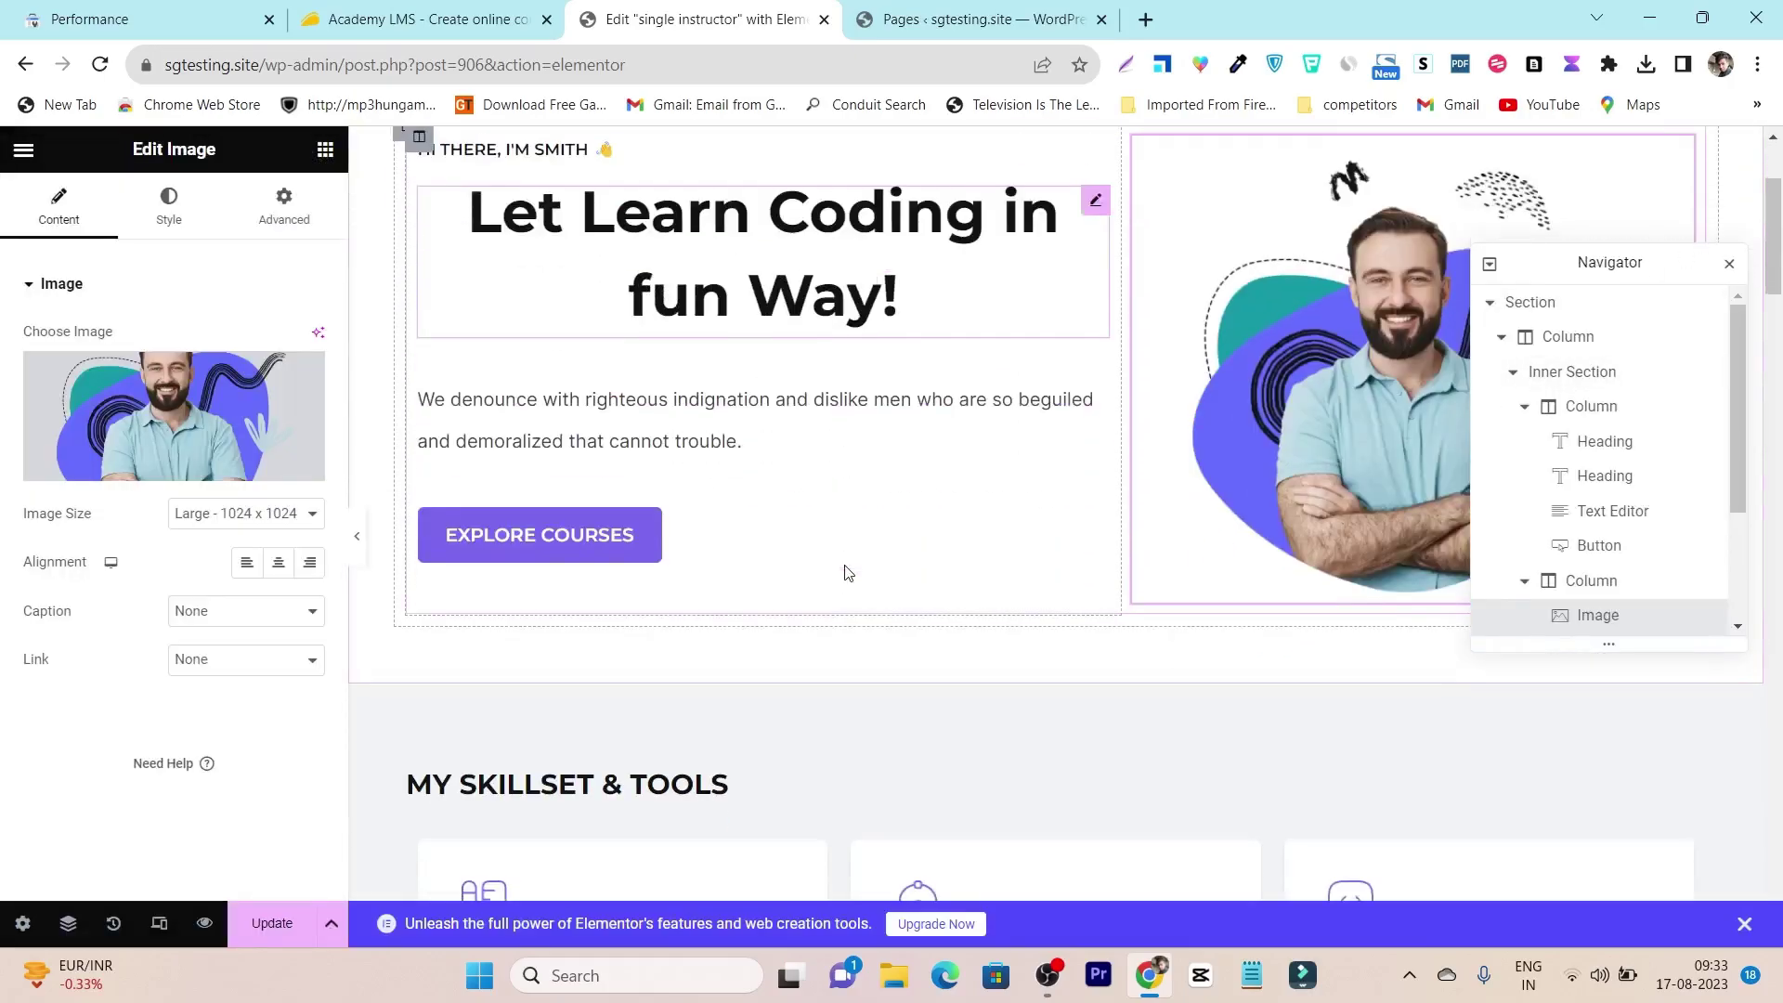
{"action": "left_click", "coordinate": [531, 540]}
{"action": "scroll", "coordinate": [256, 672], "scroll_direction": "down", "scroll_amount": 2}
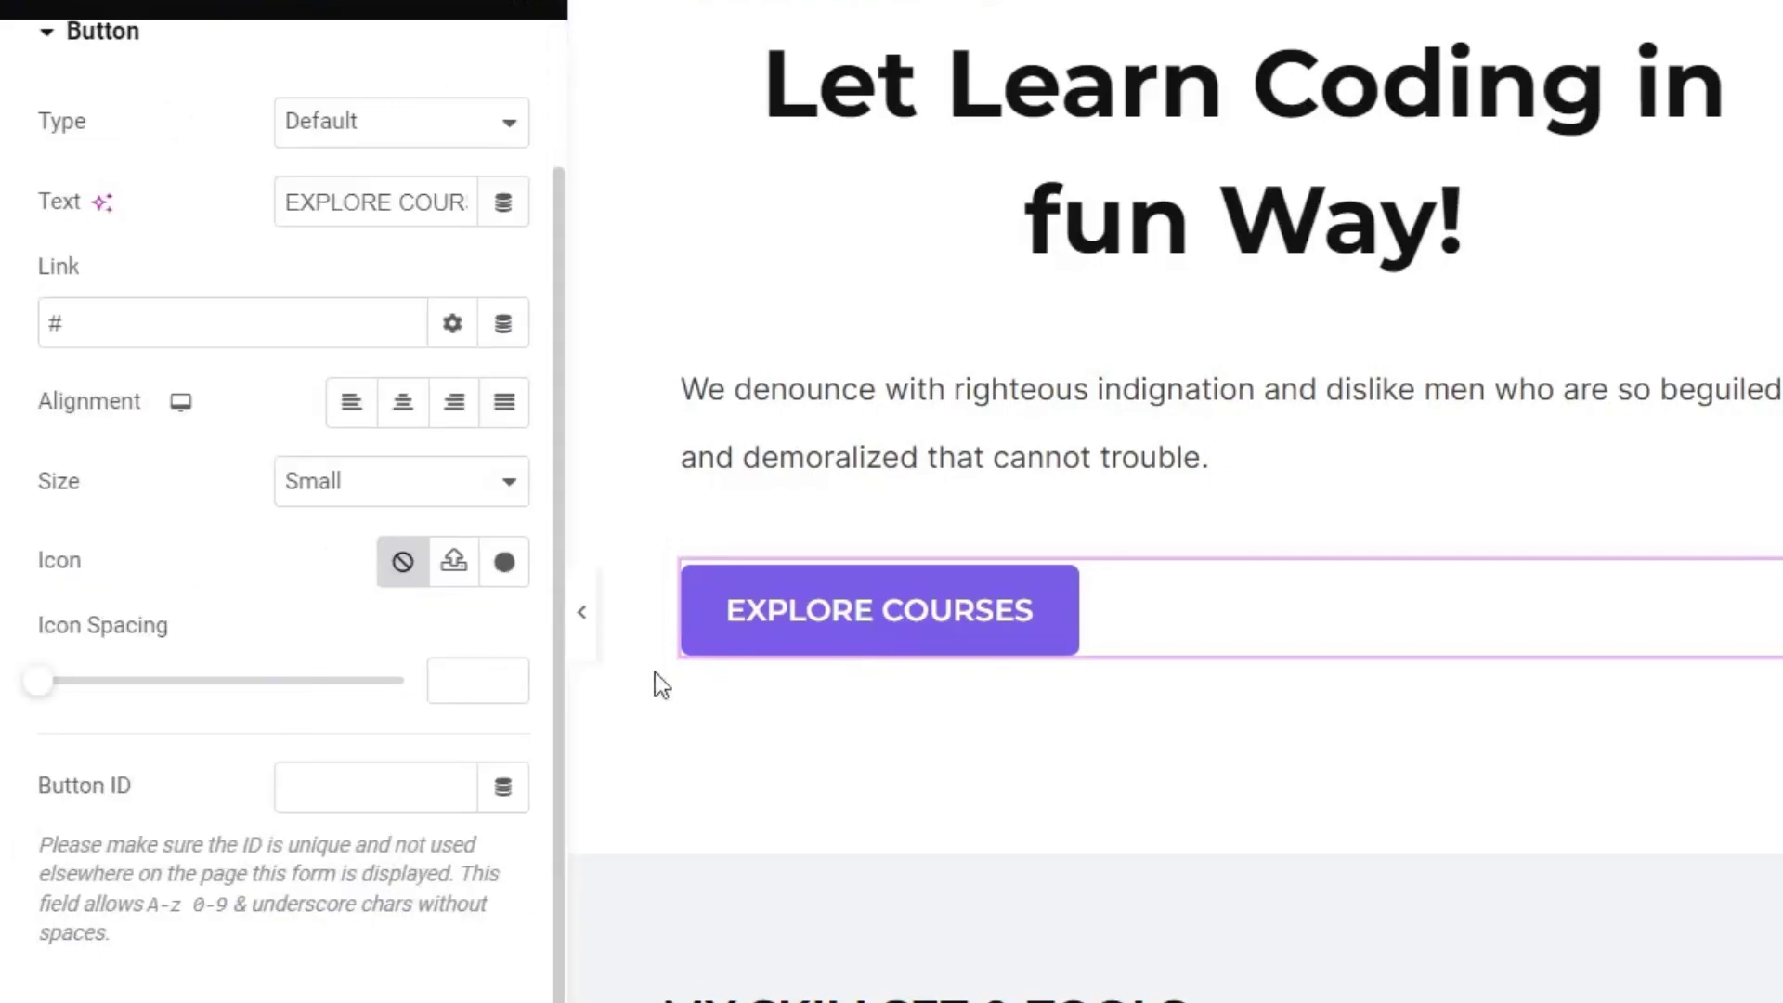
{"action": "scroll", "coordinate": [217, 560], "scroll_direction": "up", "scroll_amount": 2}
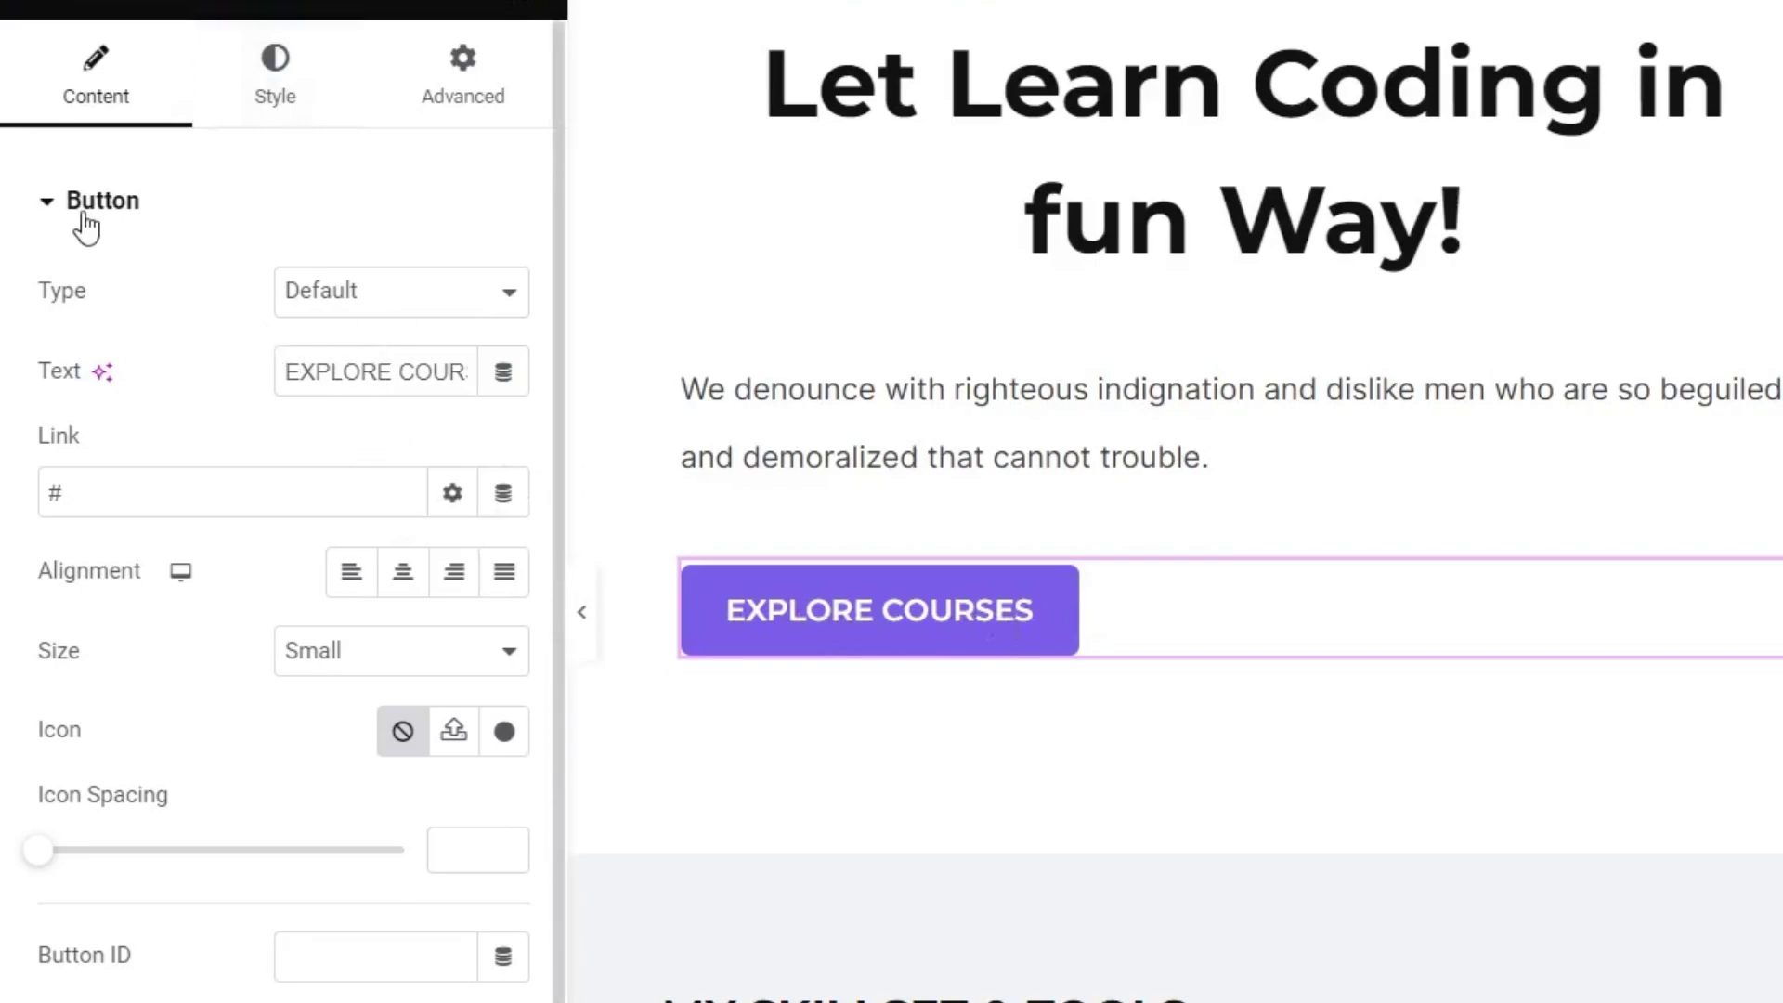
{"action": "left_click", "coordinate": [279, 99]}
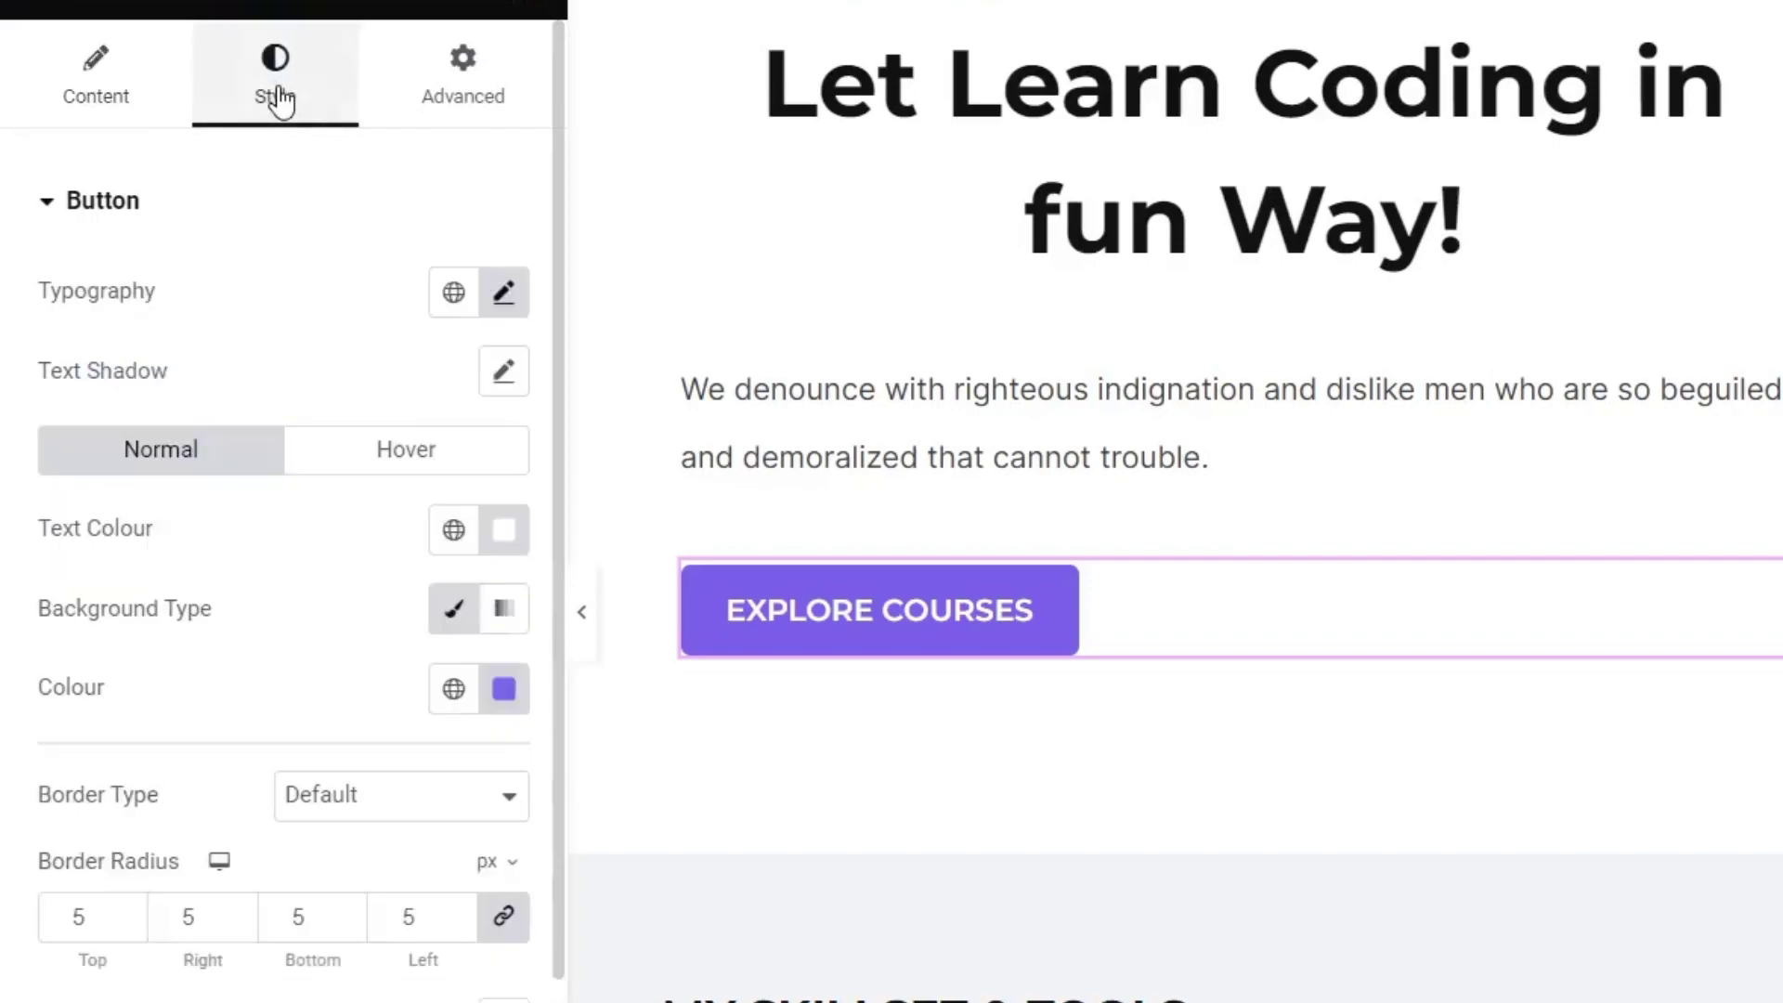
{"action": "left_click", "coordinate": [506, 691]}
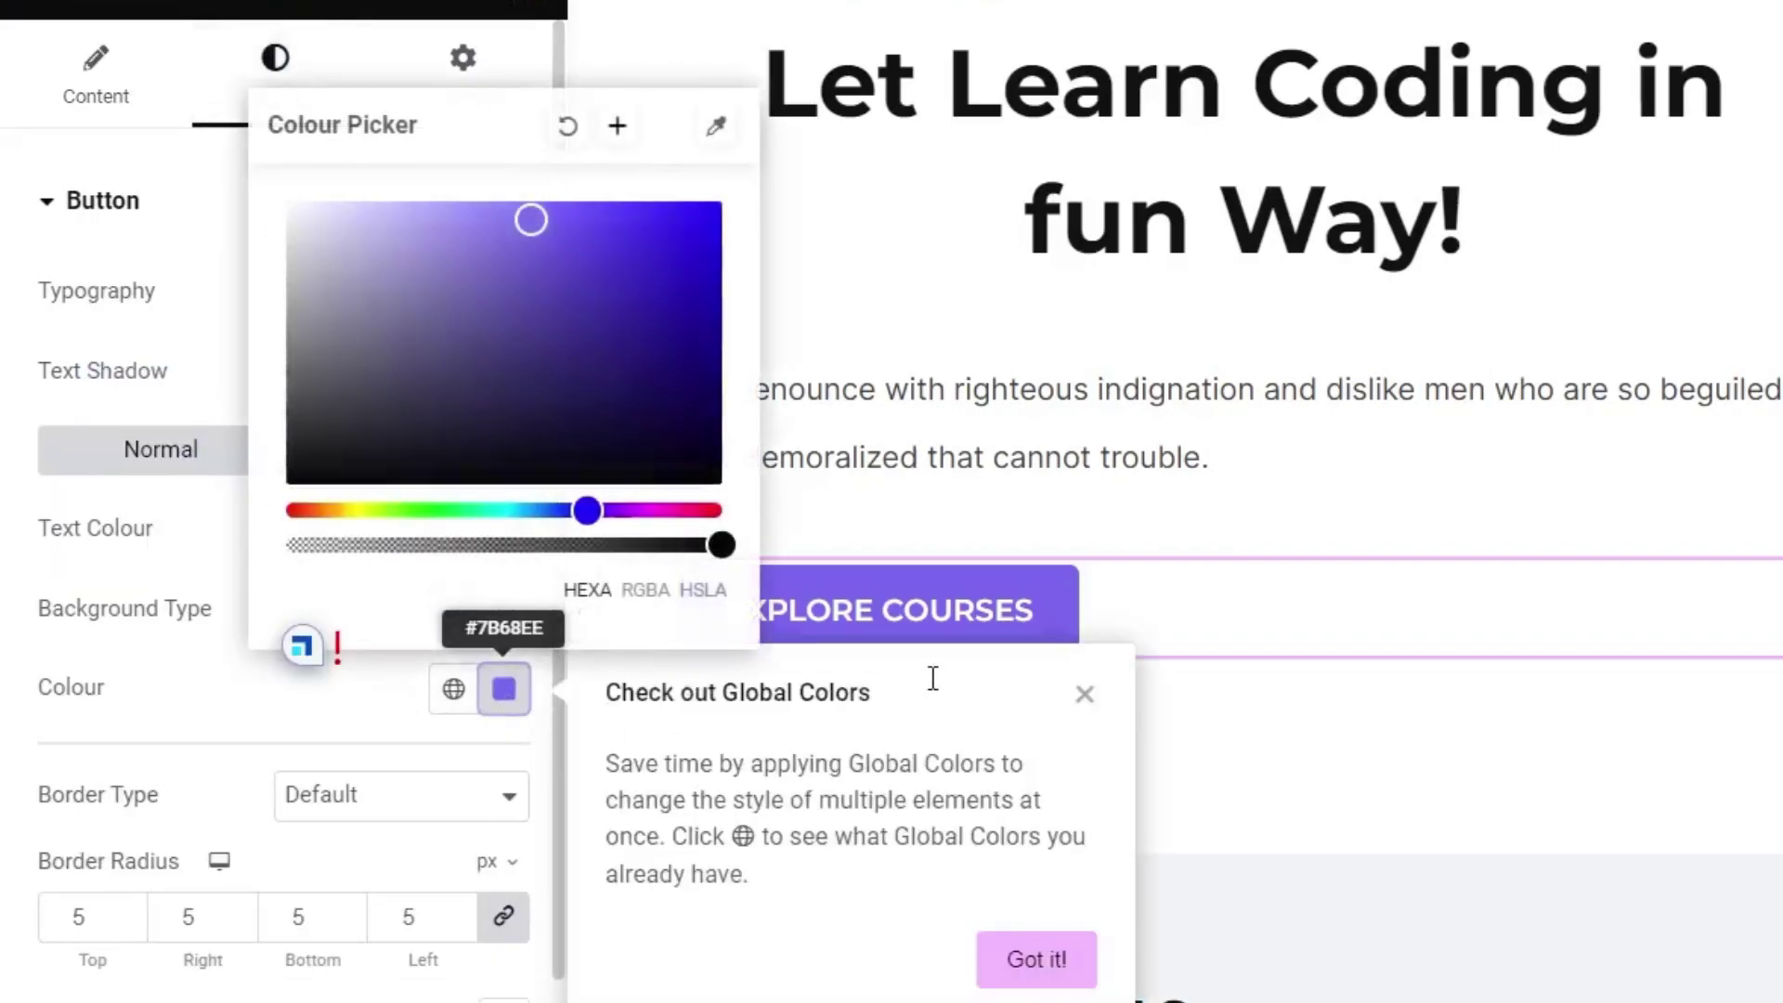
{"action": "left_click", "coordinate": [647, 509]}
{"action": "left_click", "coordinate": [1001, 930]}
{"action": "left_click", "coordinate": [1068, 956]}
Step: Look over the page's sections from the hero and skillset cards through courses and student feedback to the latest articles
{"action": "scroll", "coordinate": [1517, 770], "scroll_direction": "up", "scroll_amount": 3}
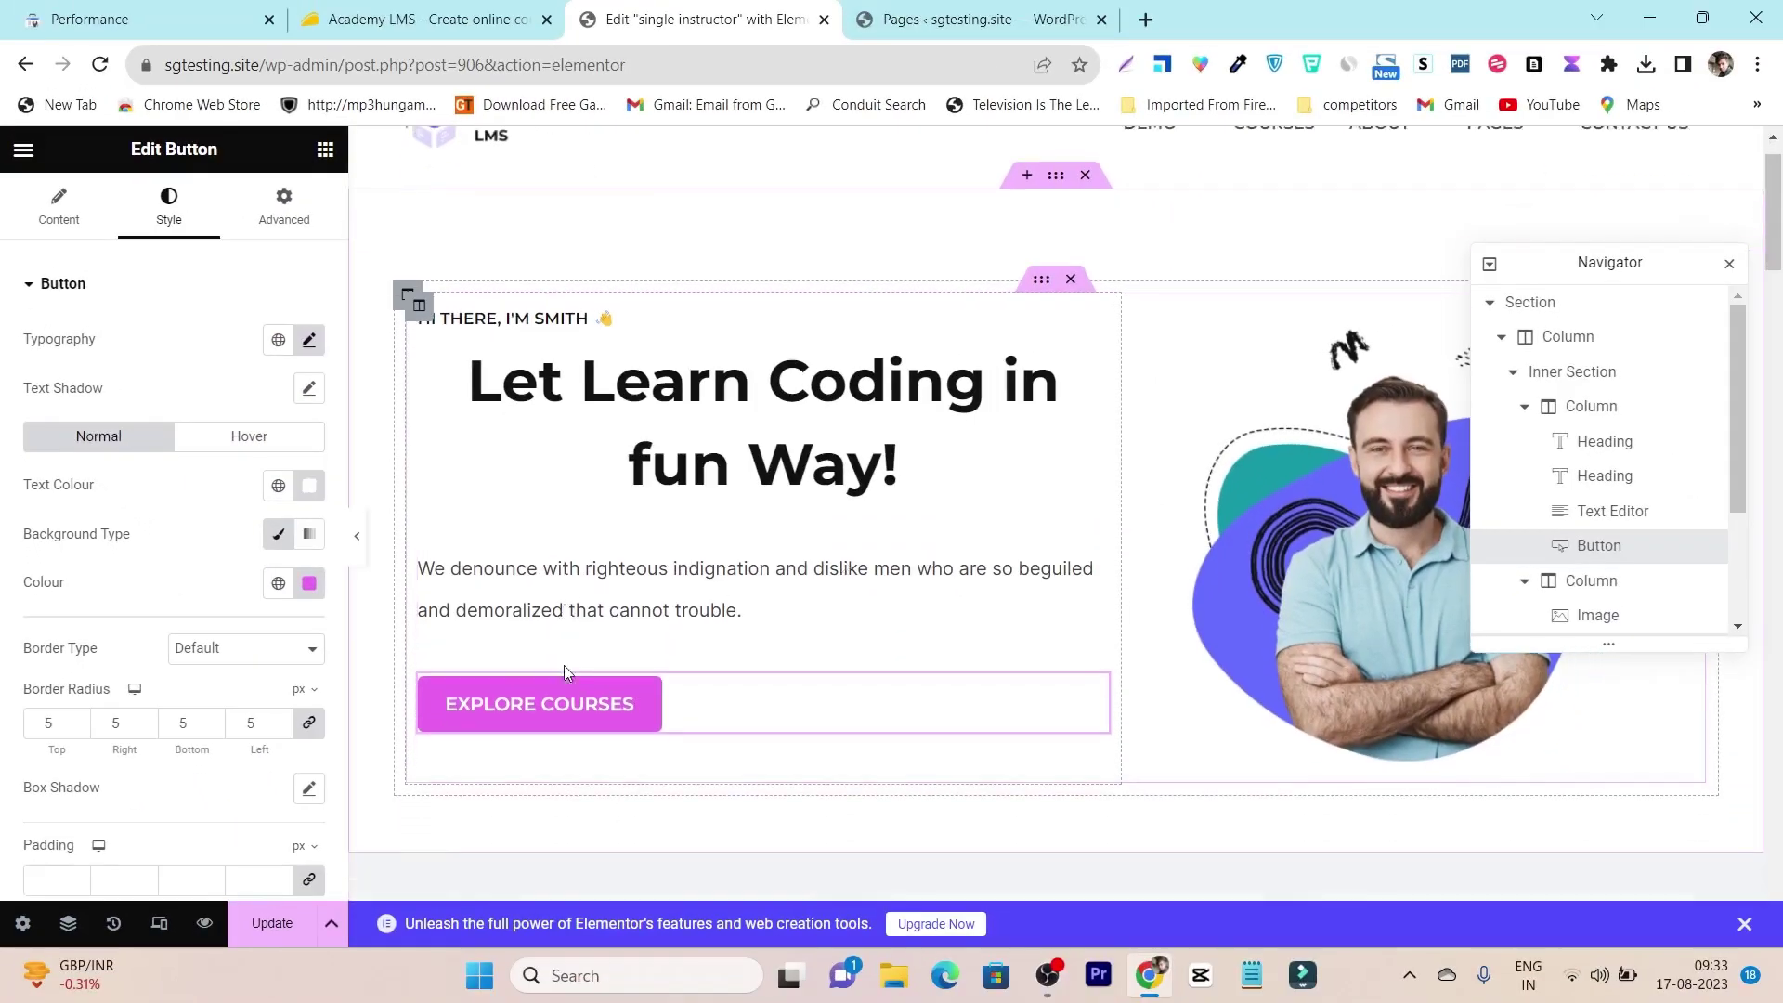
{"action": "scroll", "coordinate": [1517, 770], "scroll_direction": "down", "scroll_amount": 8}
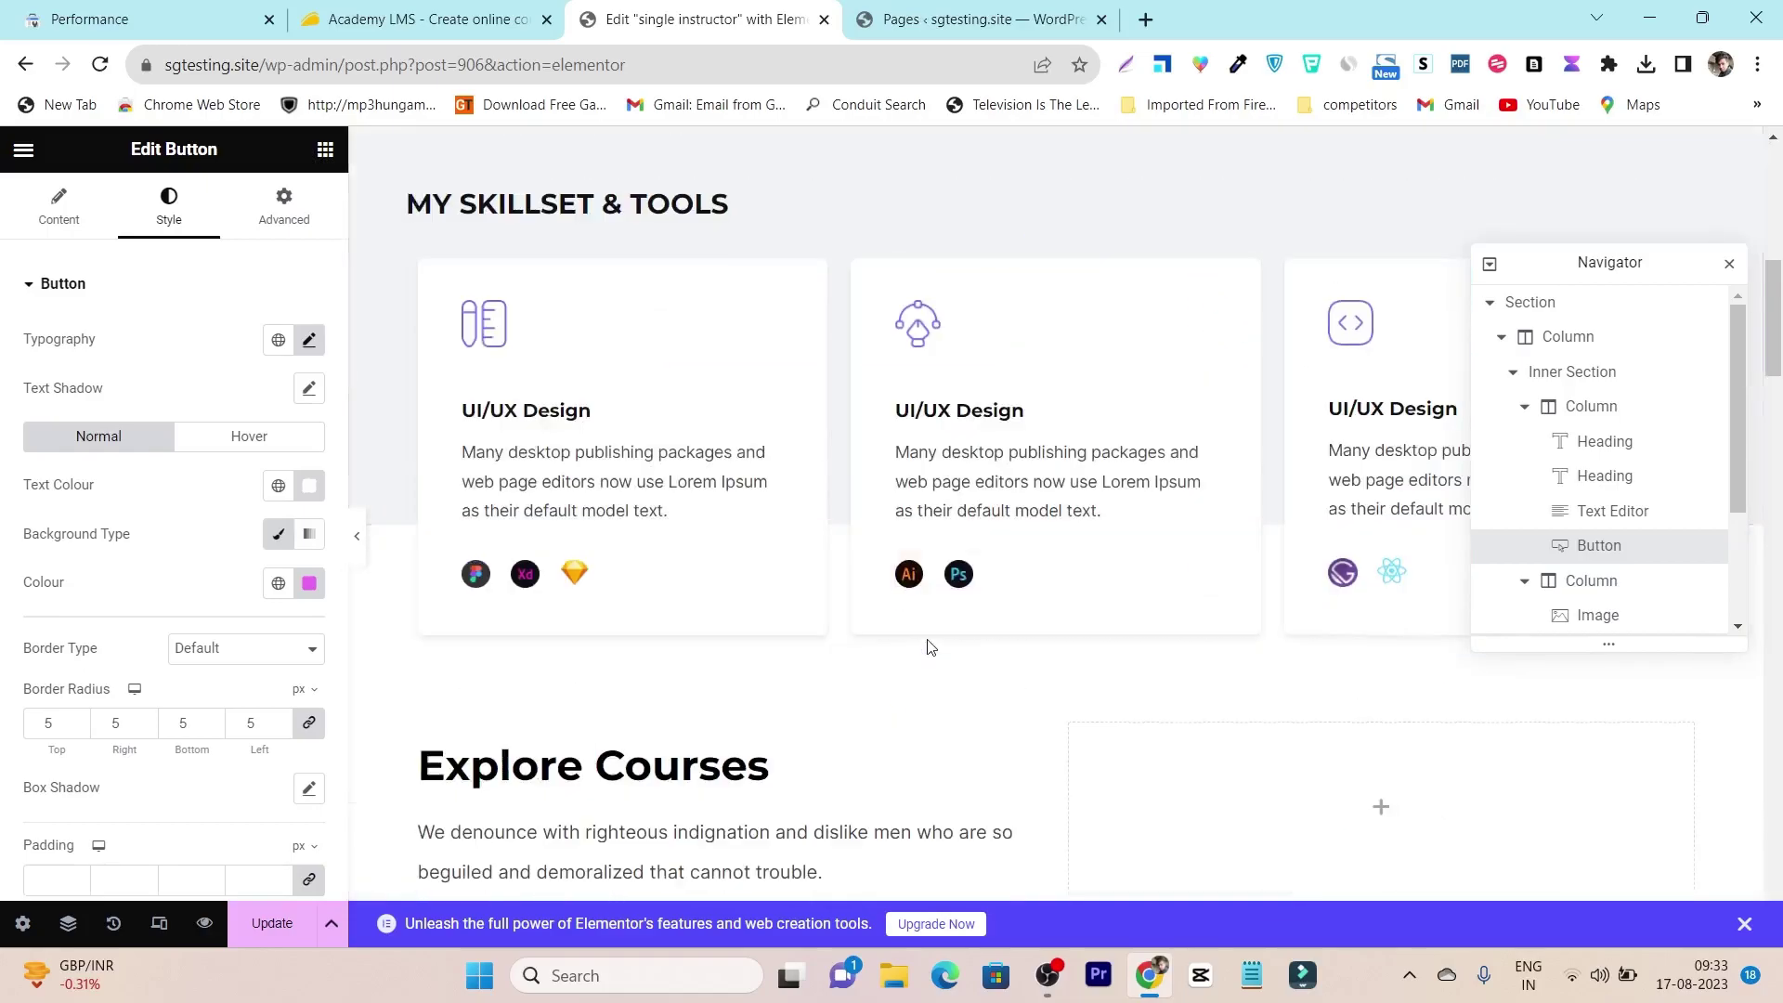
{"action": "scroll", "coordinate": [450, 352], "scroll_direction": "up", "scroll_amount": 2}
{"action": "scroll", "coordinate": [599, 393], "scroll_direction": "down", "scroll_amount": 2}
{"action": "scroll", "coordinate": [848, 645], "scroll_direction": "down", "scroll_amount": 15}
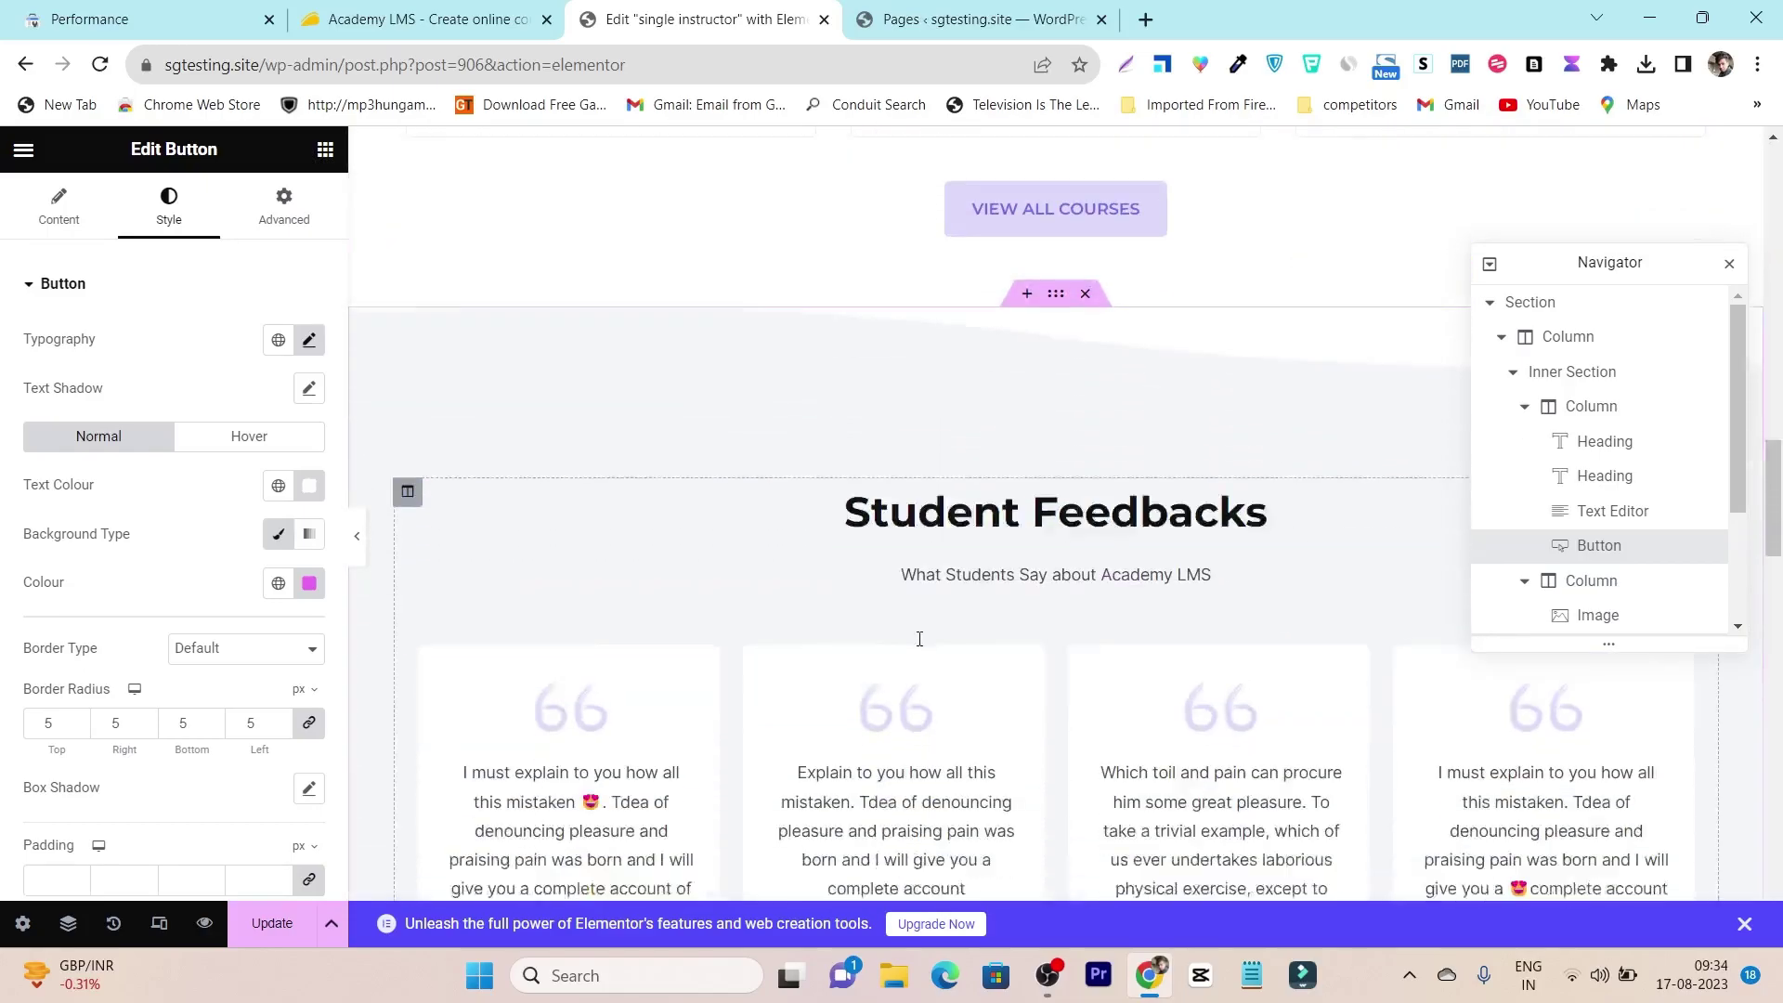
{"action": "scroll", "coordinate": [917, 639], "scroll_direction": "down", "scroll_amount": 11}
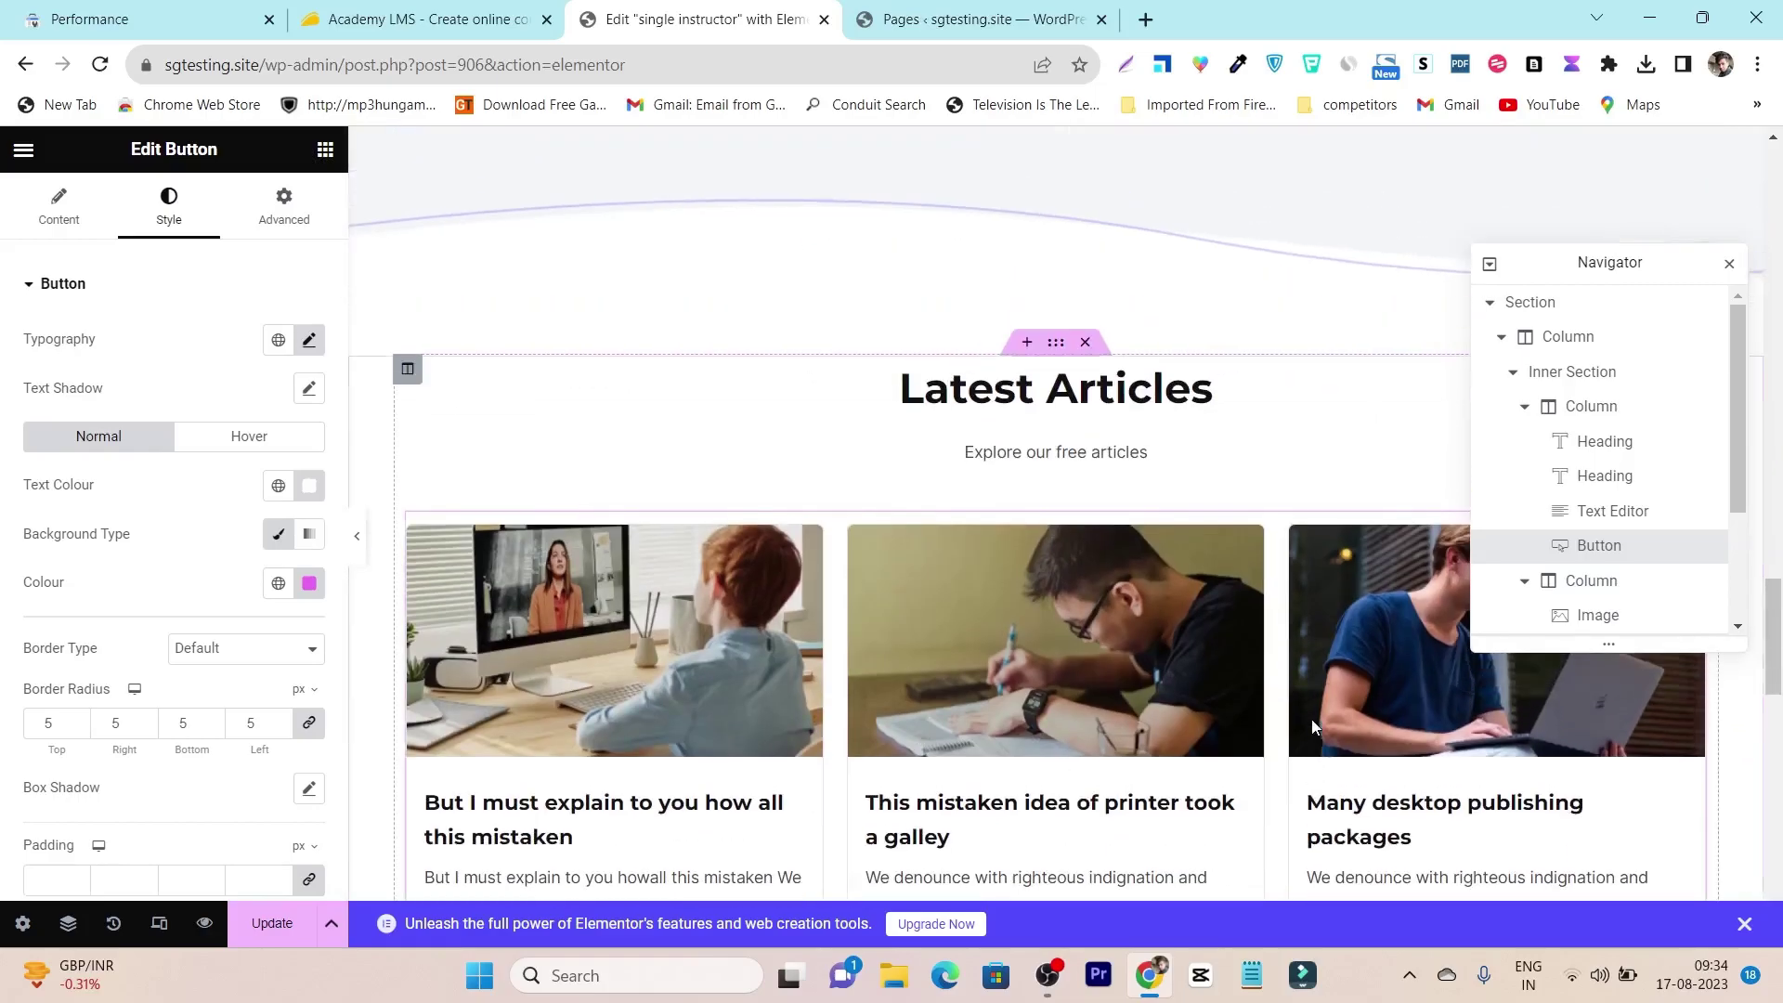
{"action": "scroll", "coordinate": [976, 692], "scroll_direction": "up", "scroll_amount": 12}
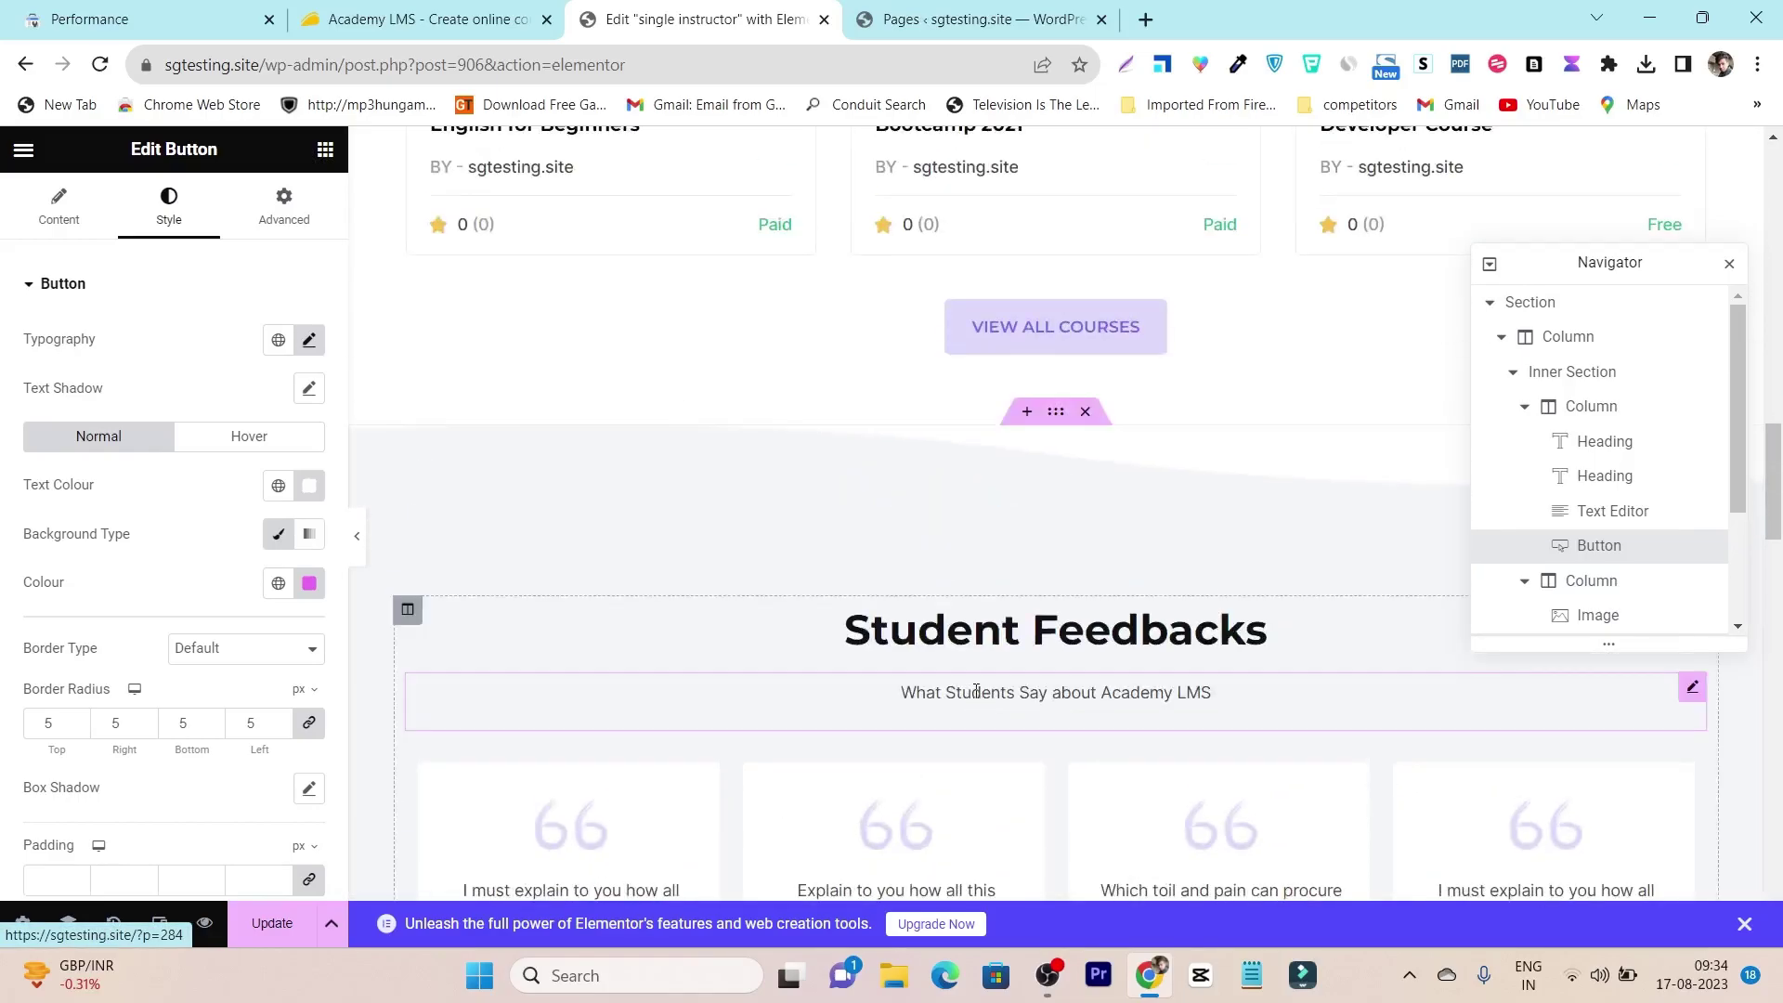
{"action": "scroll", "coordinate": [976, 692], "scroll_direction": "up", "scroll_amount": 12}
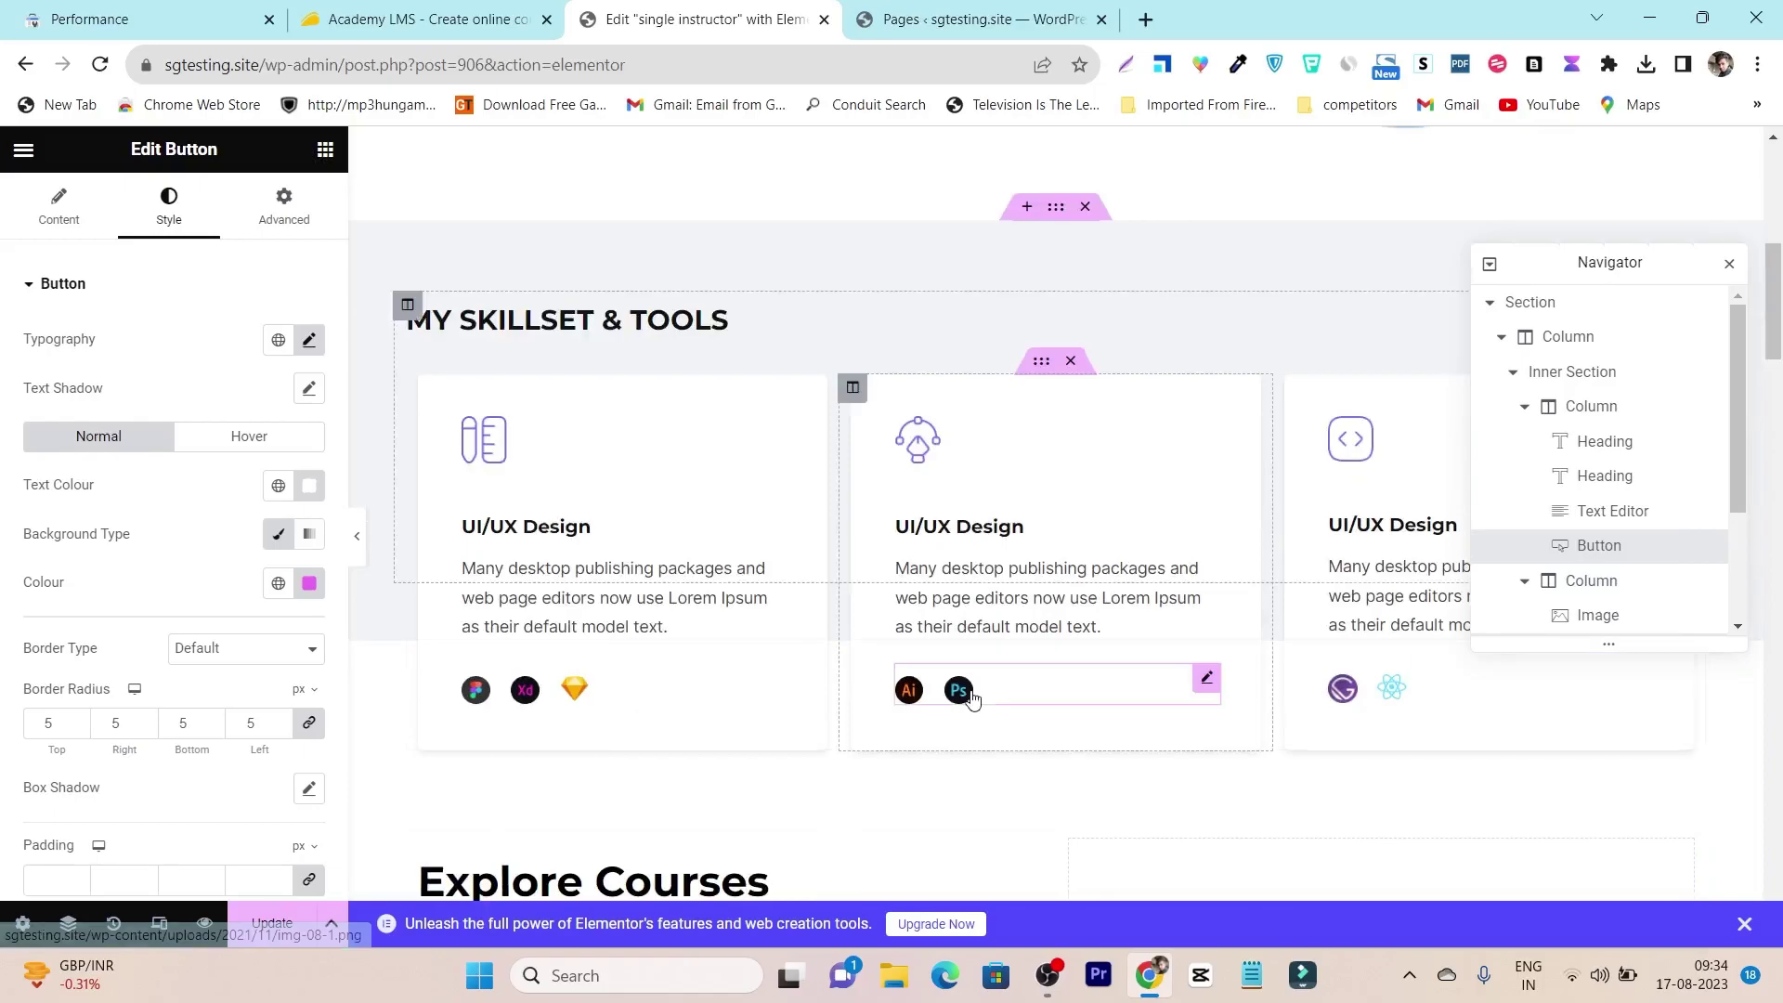
{"action": "scroll", "coordinate": [972, 698], "scroll_direction": "up", "scroll_amount": 7}
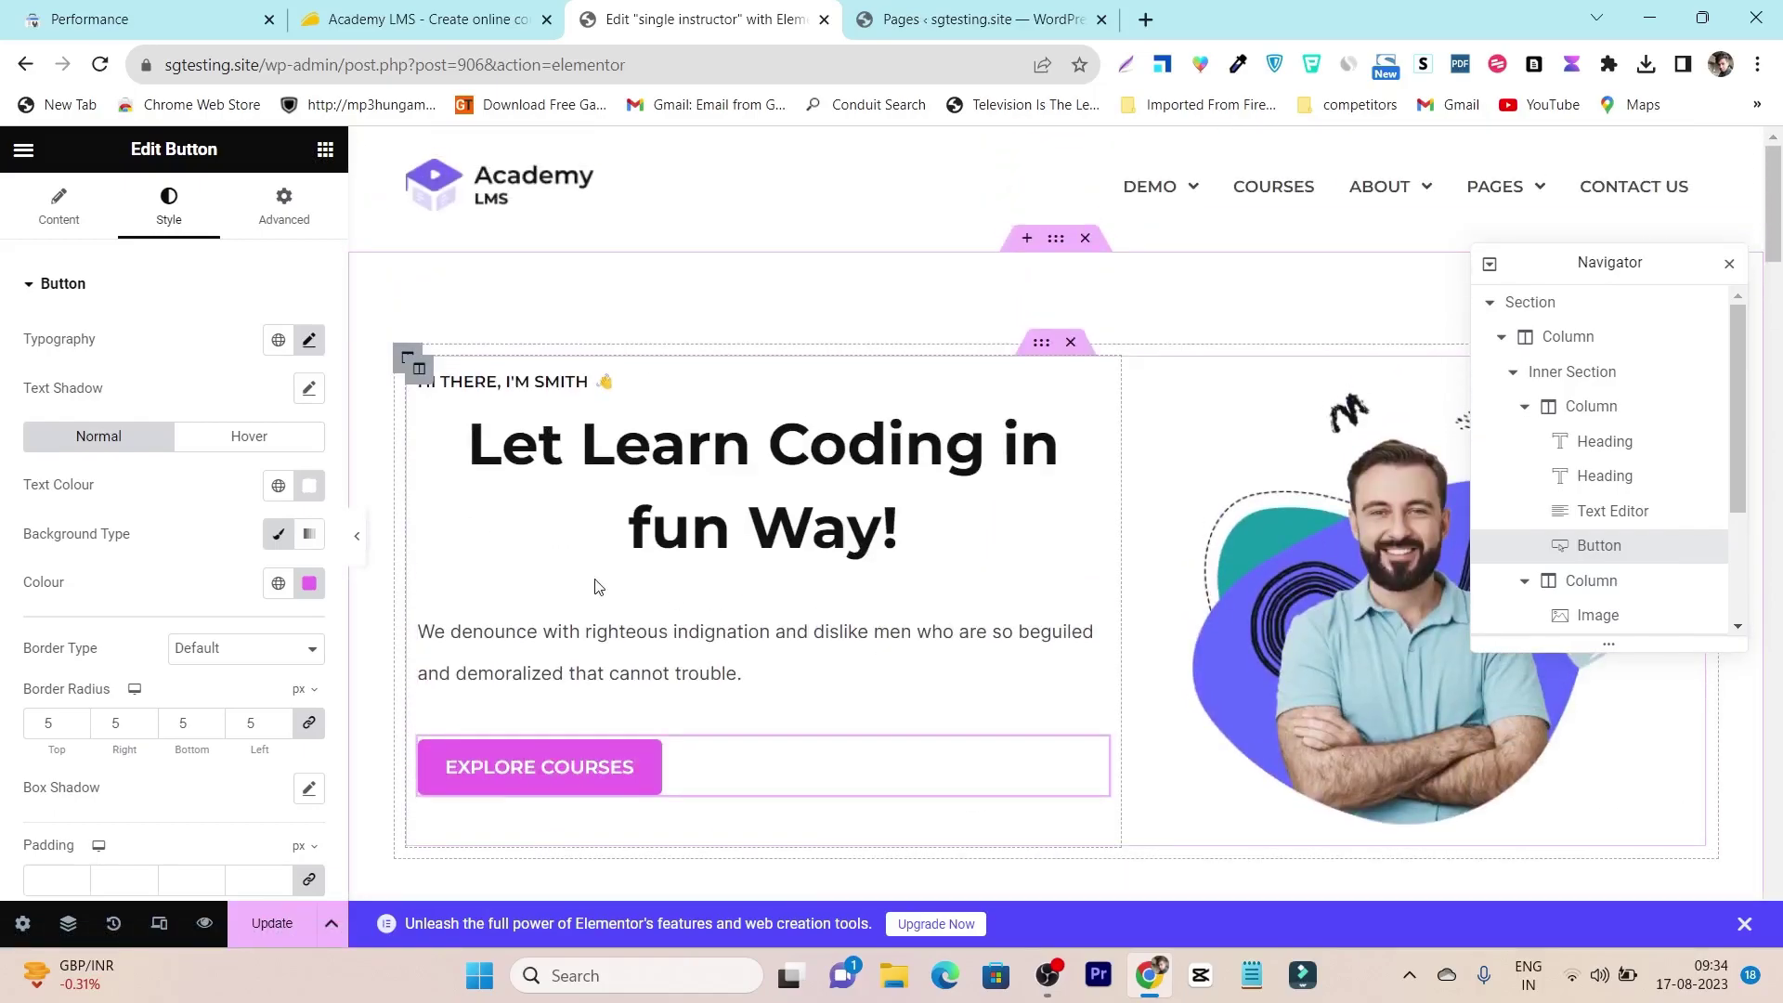
{"action": "scroll", "coordinate": [1244, 569], "scroll_direction": "down", "scroll_amount": 10}
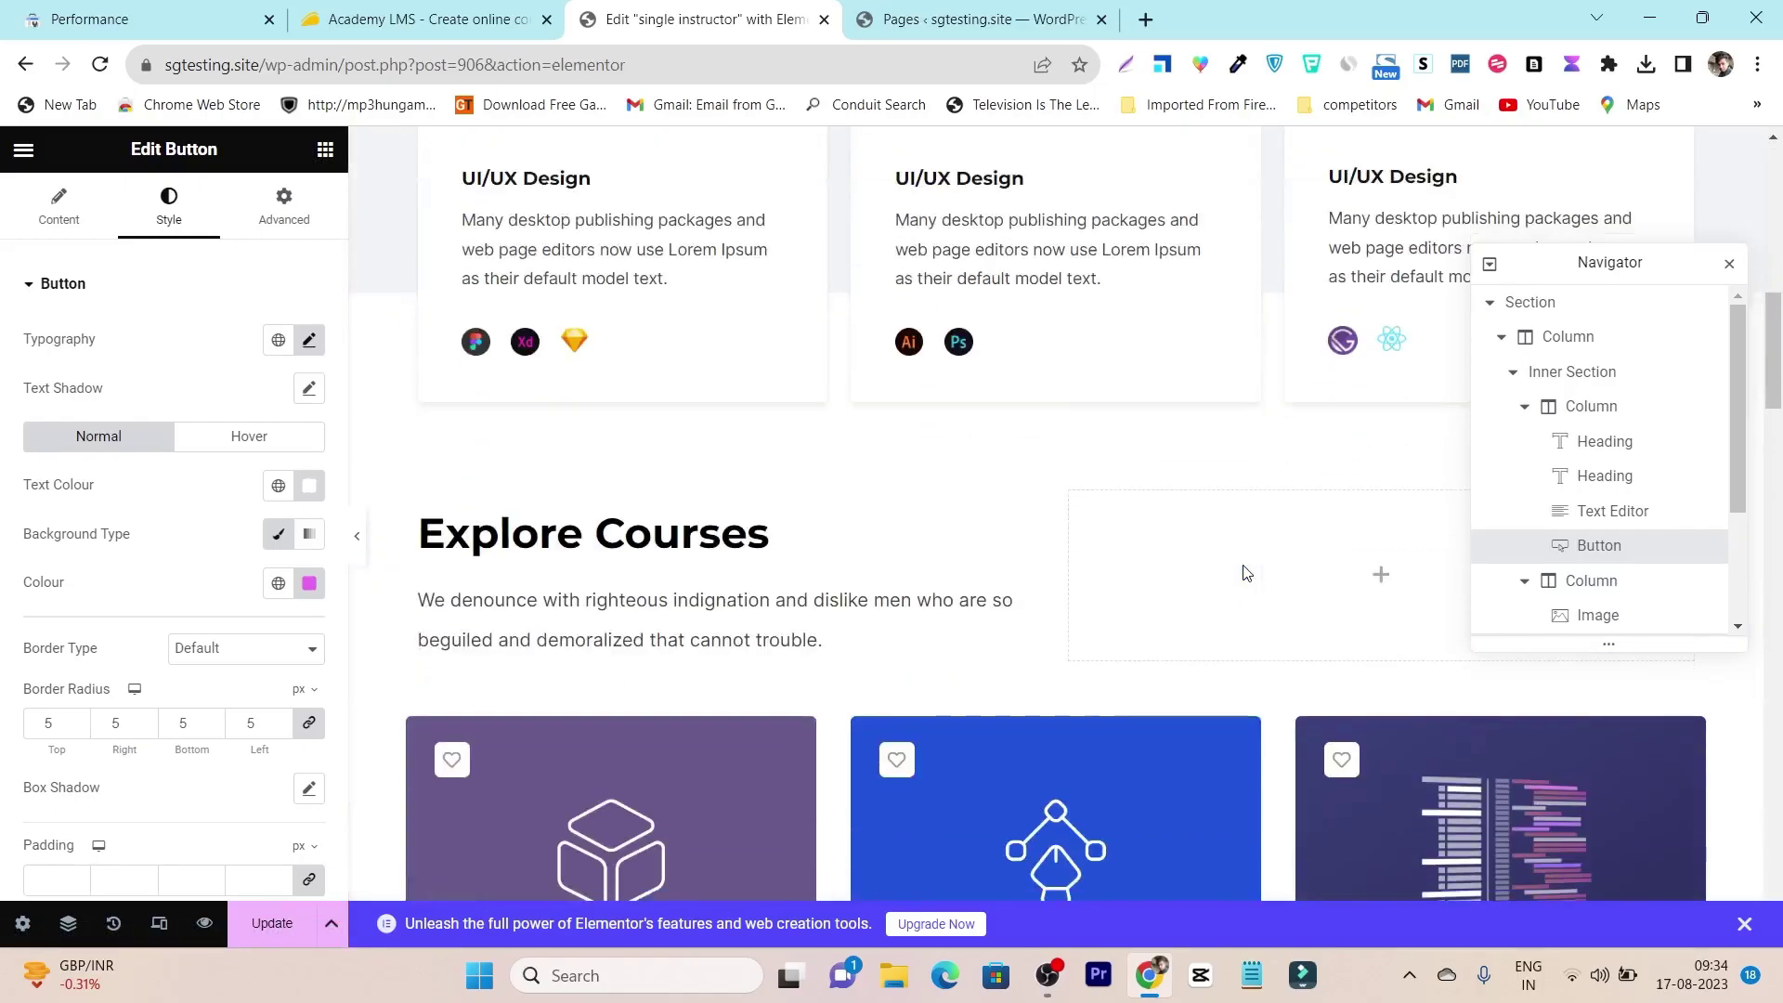
{"action": "scroll", "coordinate": [987, 658], "scroll_direction": "down", "scroll_amount": 3}
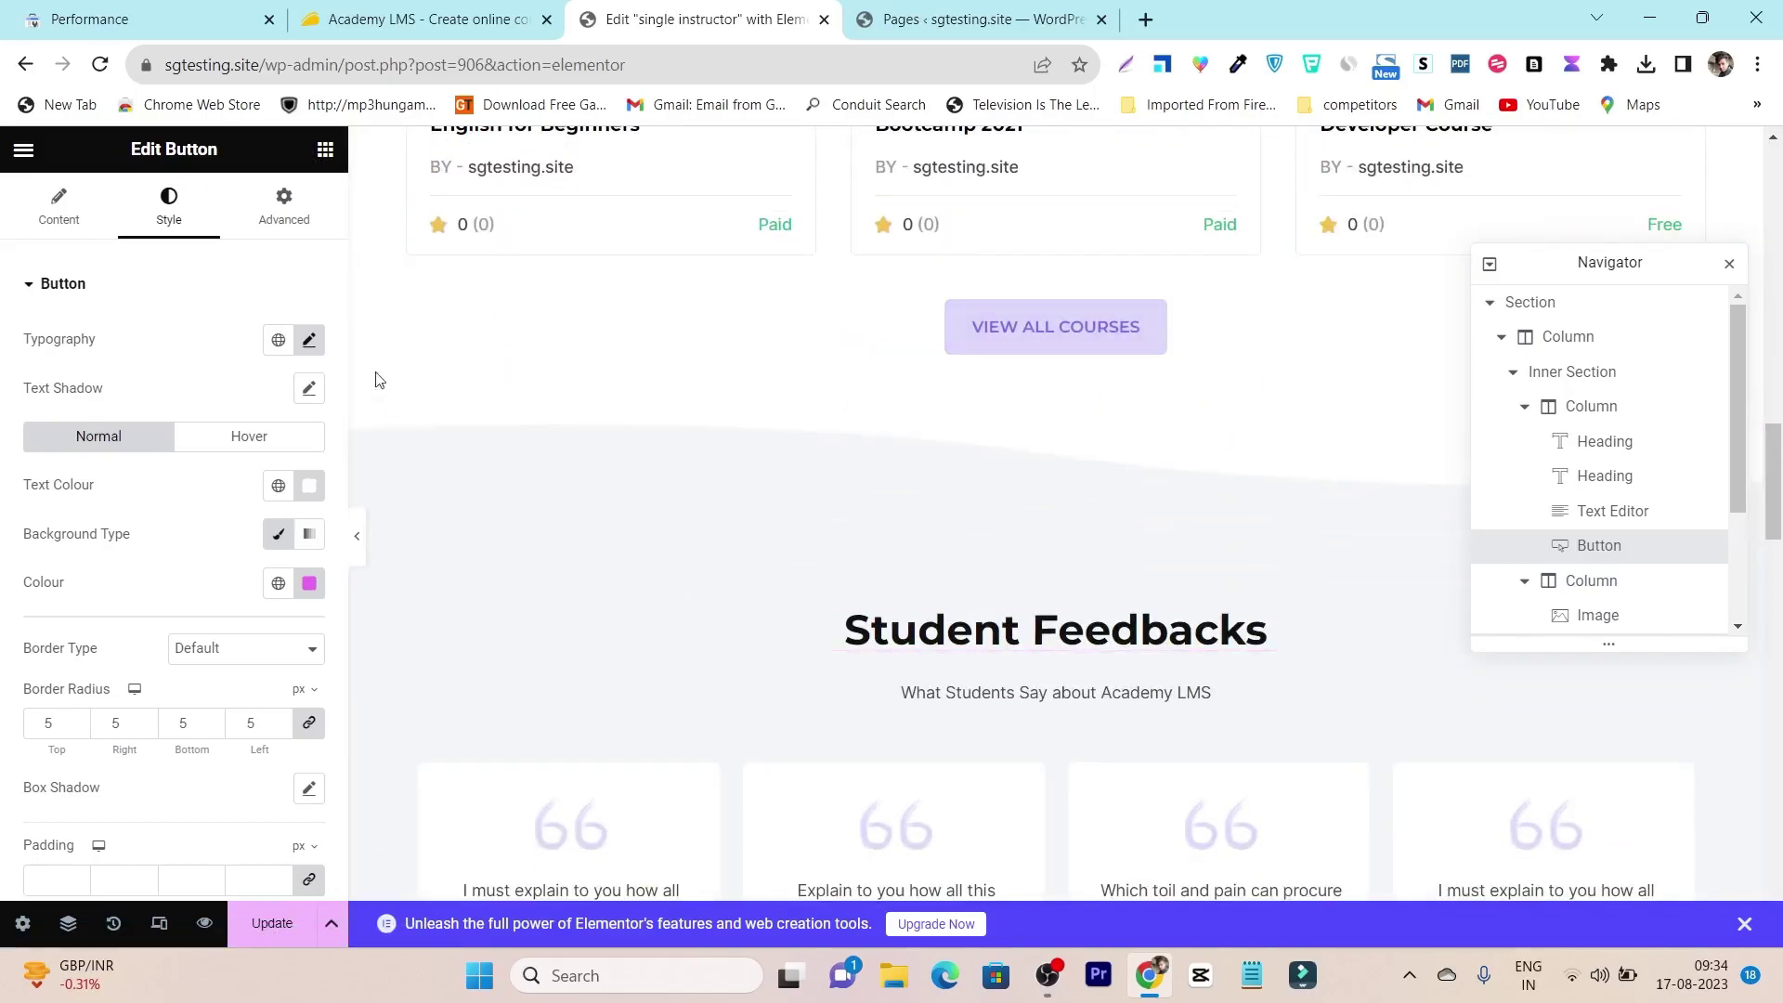
Step: Update the edited page and load the live sgtesting.site homepage to review the changes
{"action": "left_click", "coordinate": [279, 928]}
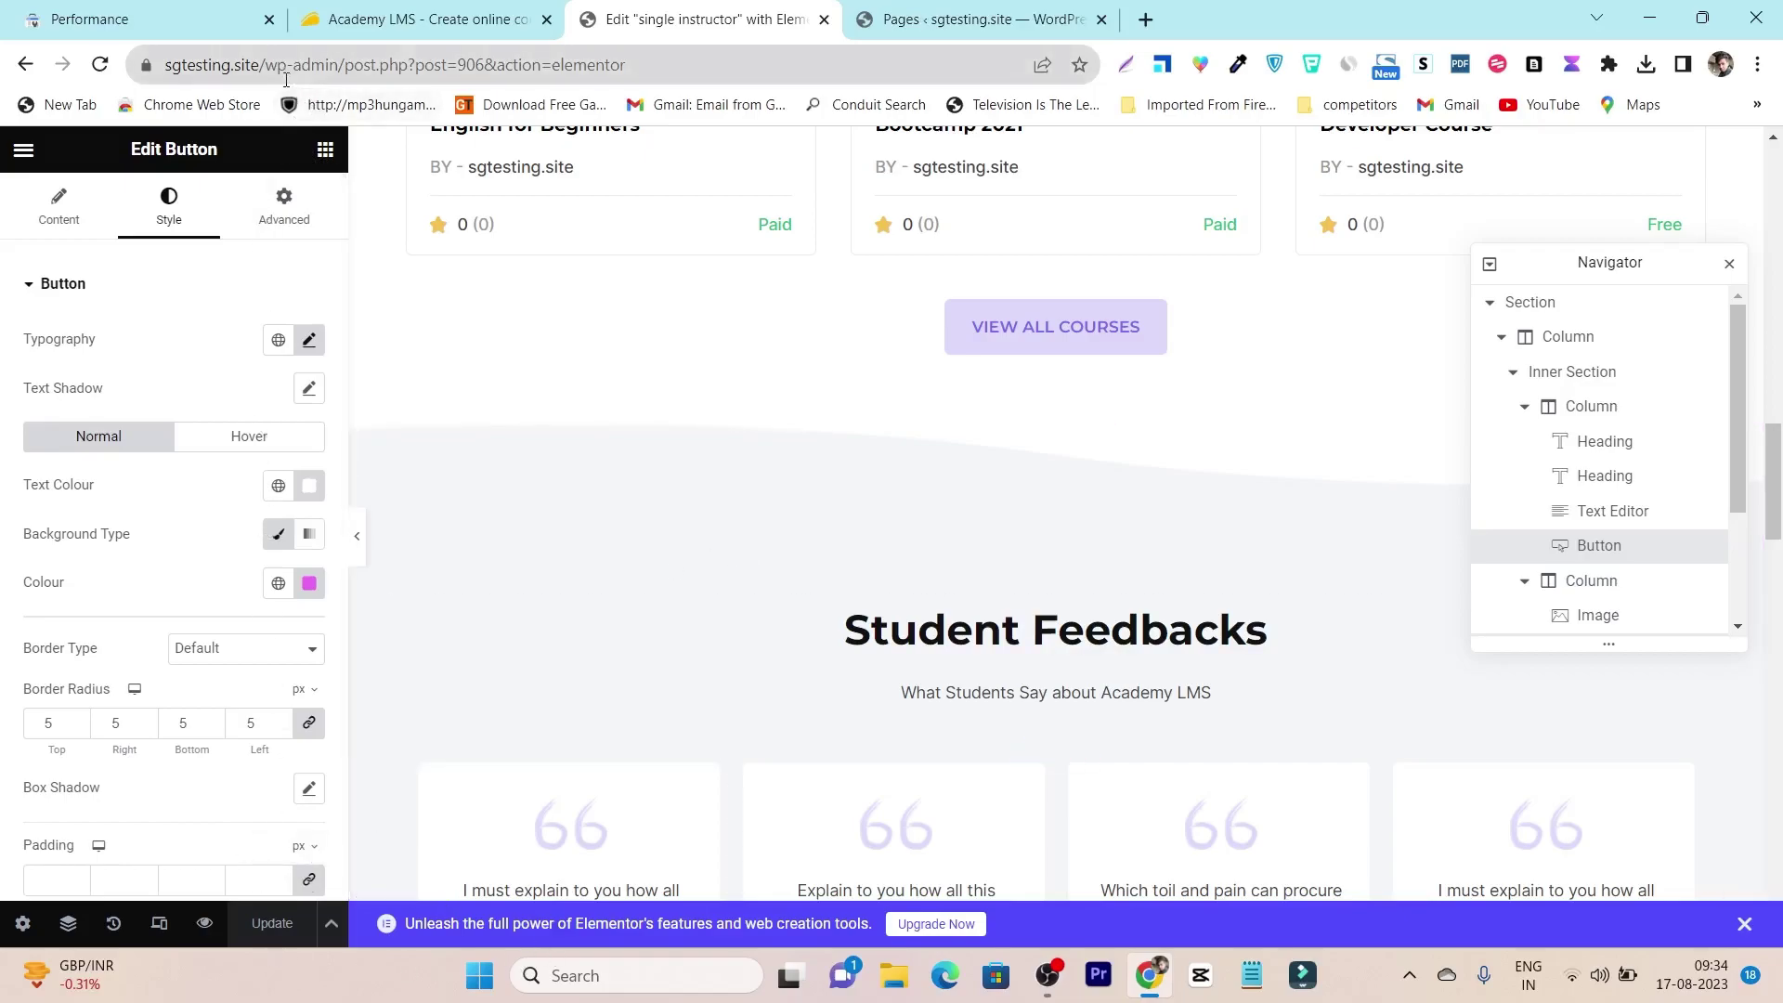
{"action": "left_click_drag", "start_coordinate": [279, 77], "coordinate": [810, 79]}
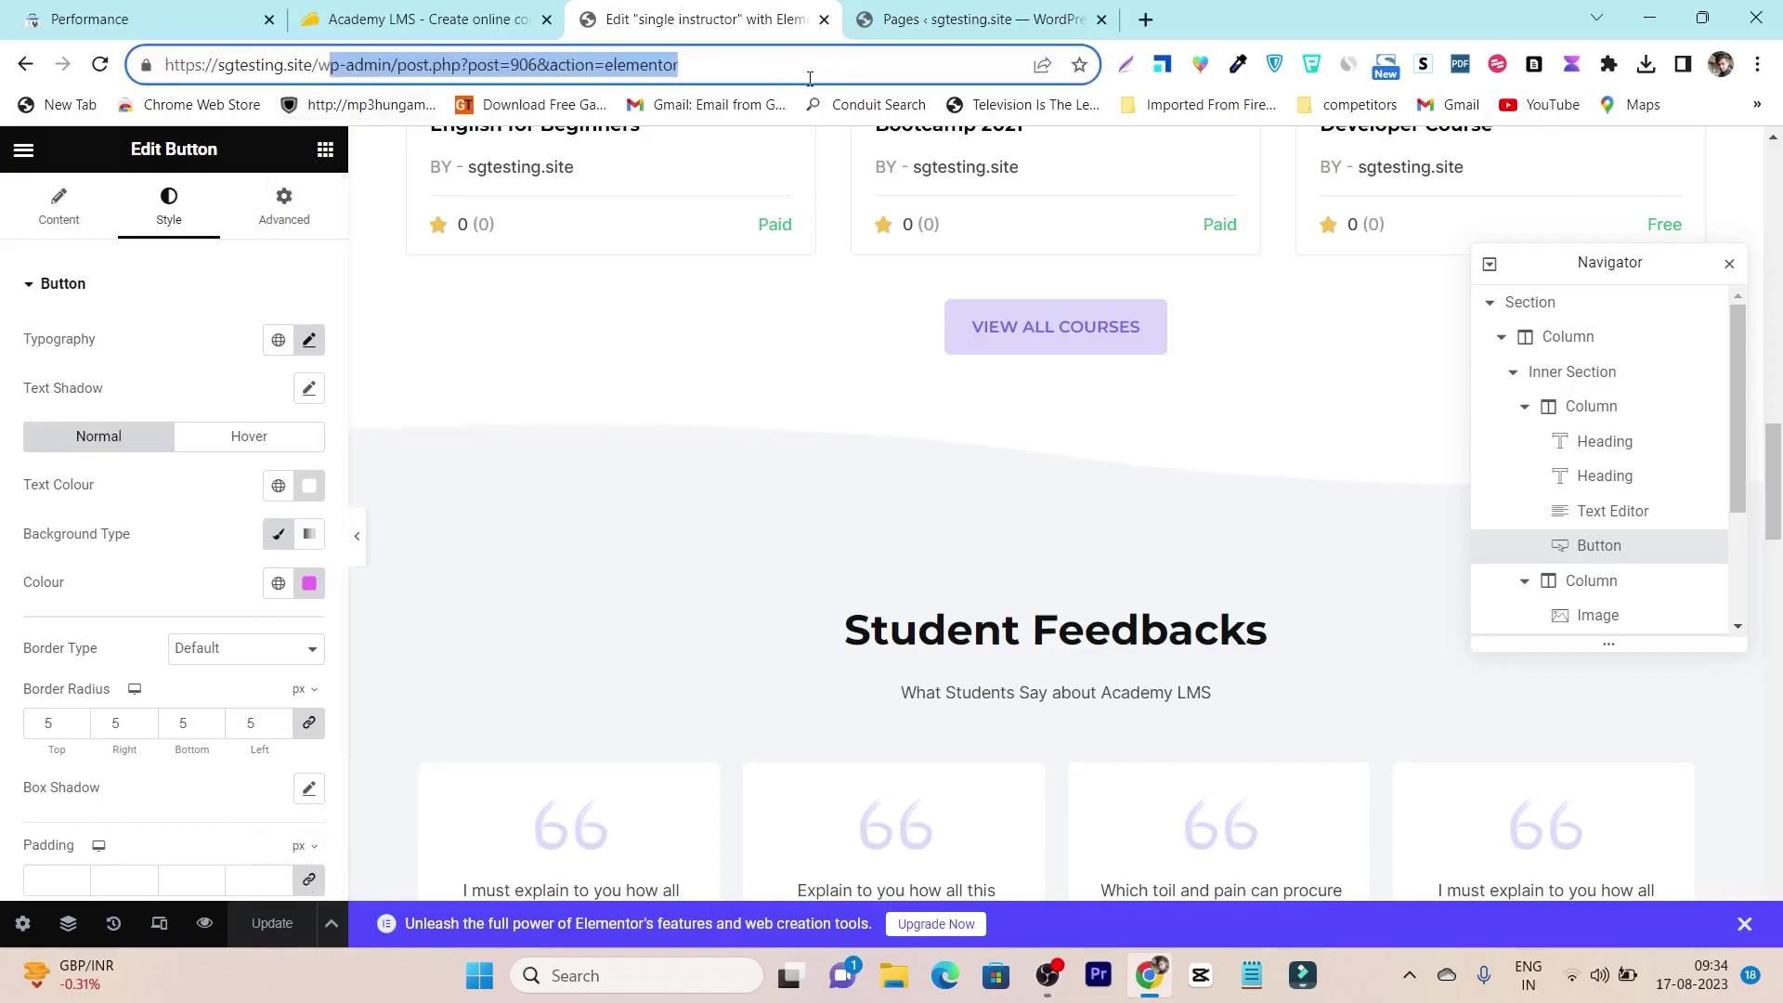
{"action": "key", "text": "BackSpace"}
{"action": "key", "text": "Return"}
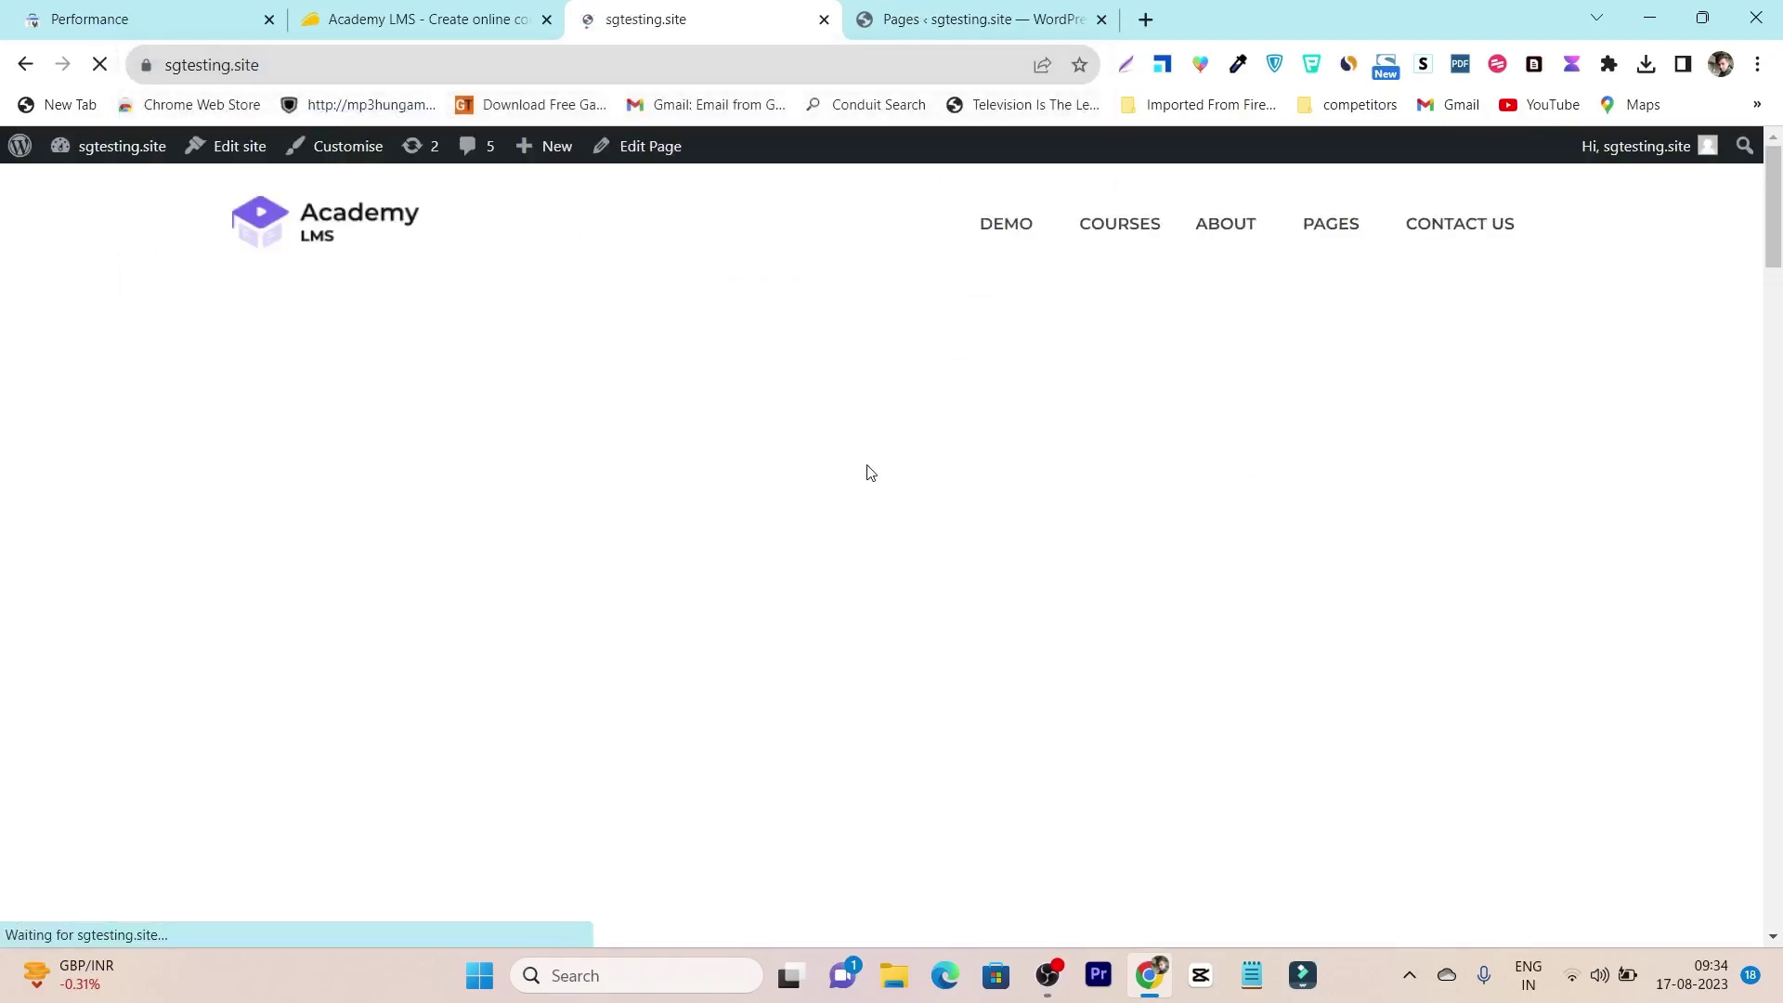
{"action": "scroll", "coordinate": [957, 469], "scroll_direction": "down", "scroll_amount": 2}
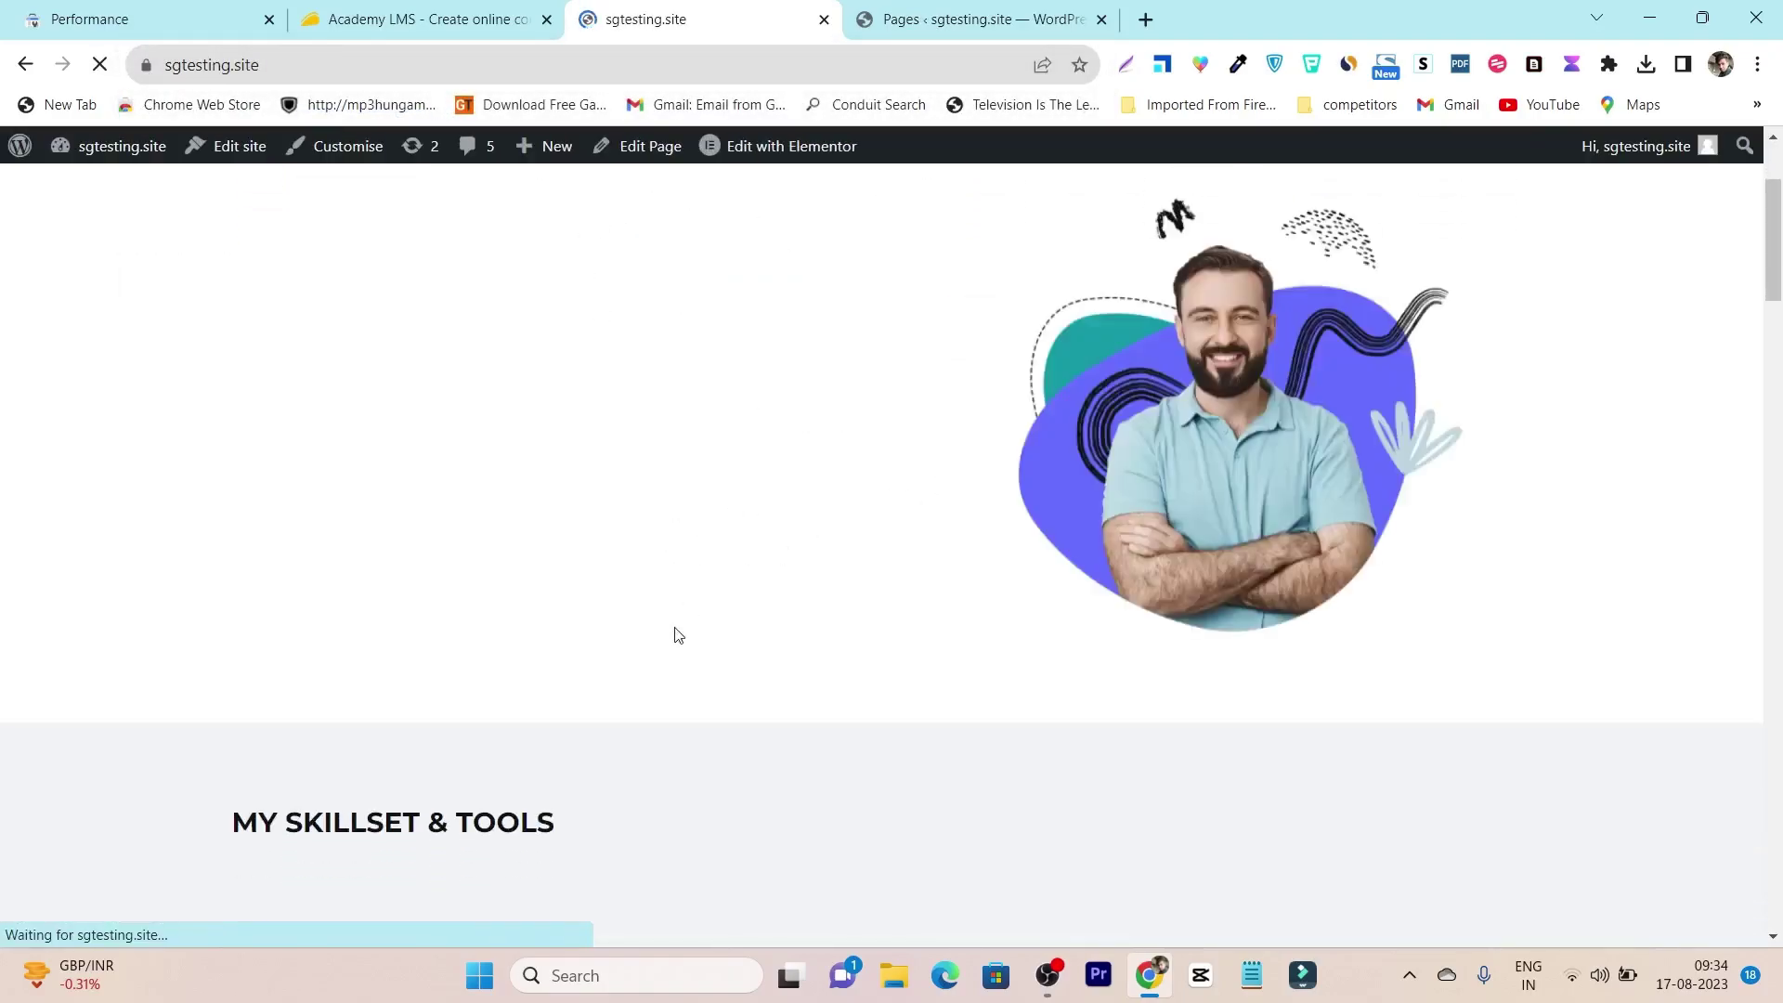
Step: Check the restyled hero heading and Explore Courses button on the live homepage
{"action": "scroll", "coordinate": [697, 648], "scroll_direction": "up", "scroll_amount": 2}
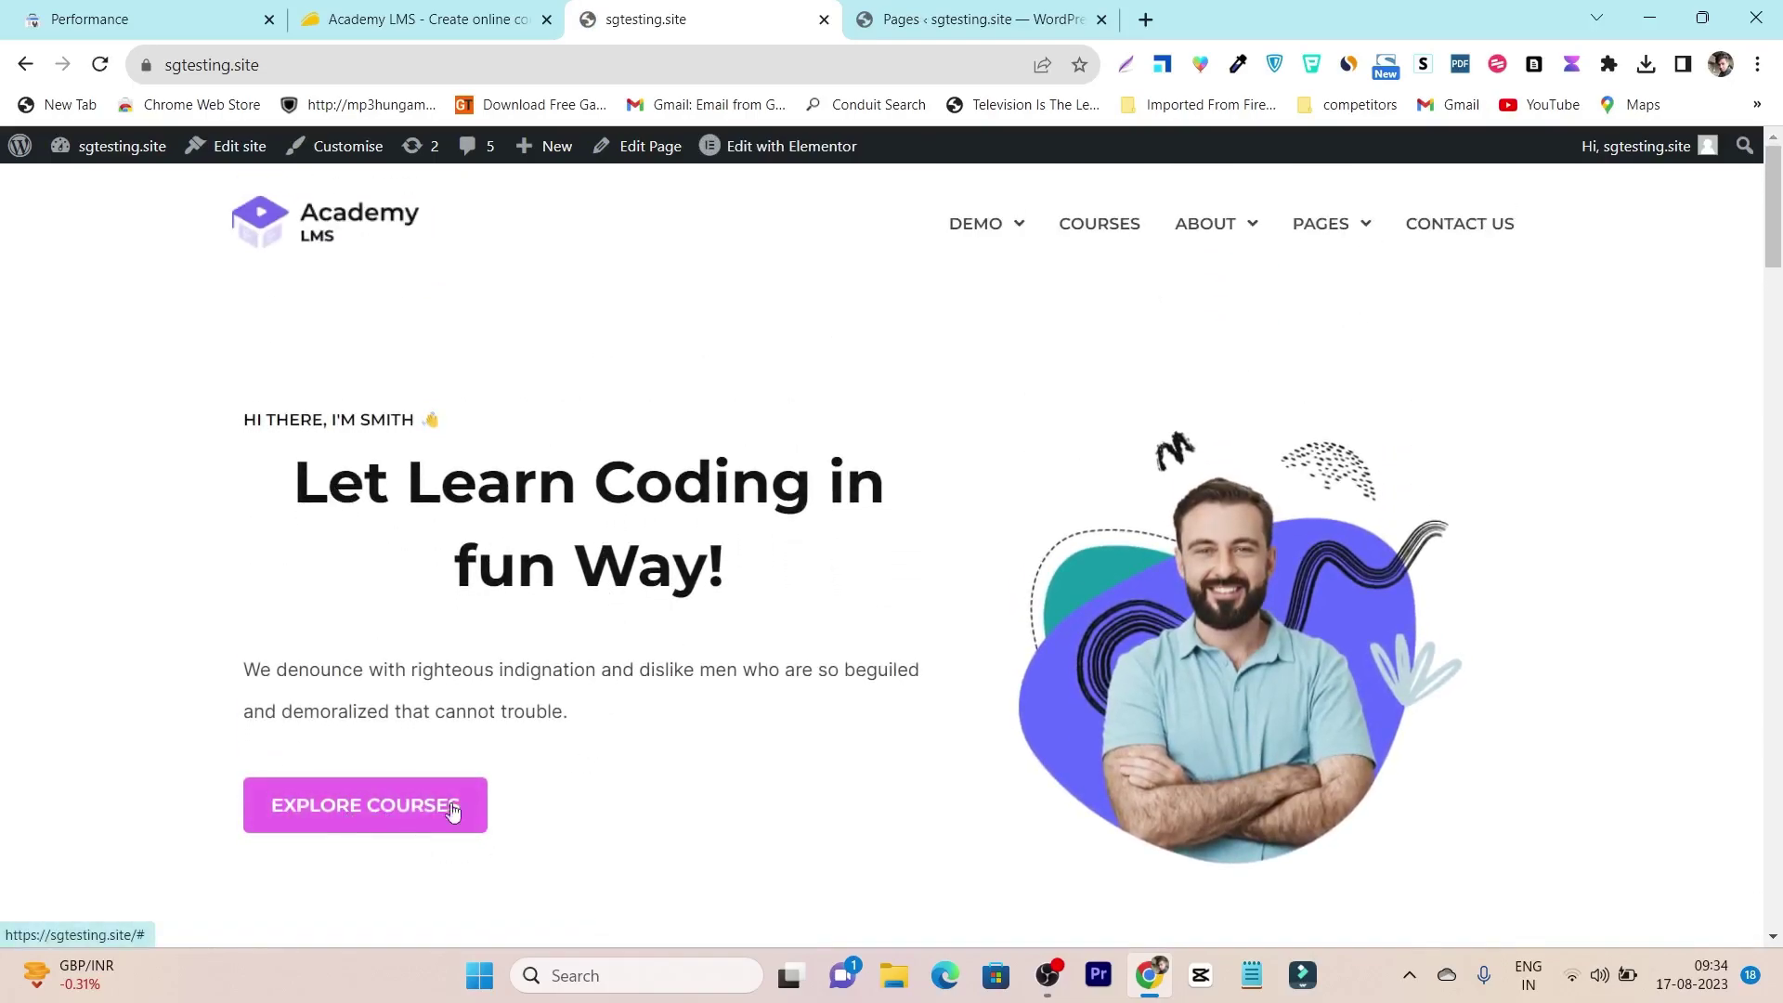
{"action": "scroll", "coordinate": [665, 752], "scroll_direction": "down", "scroll_amount": 3}
{"action": "scroll", "coordinate": [931, 485], "scroll_direction": "up", "scroll_amount": 3}
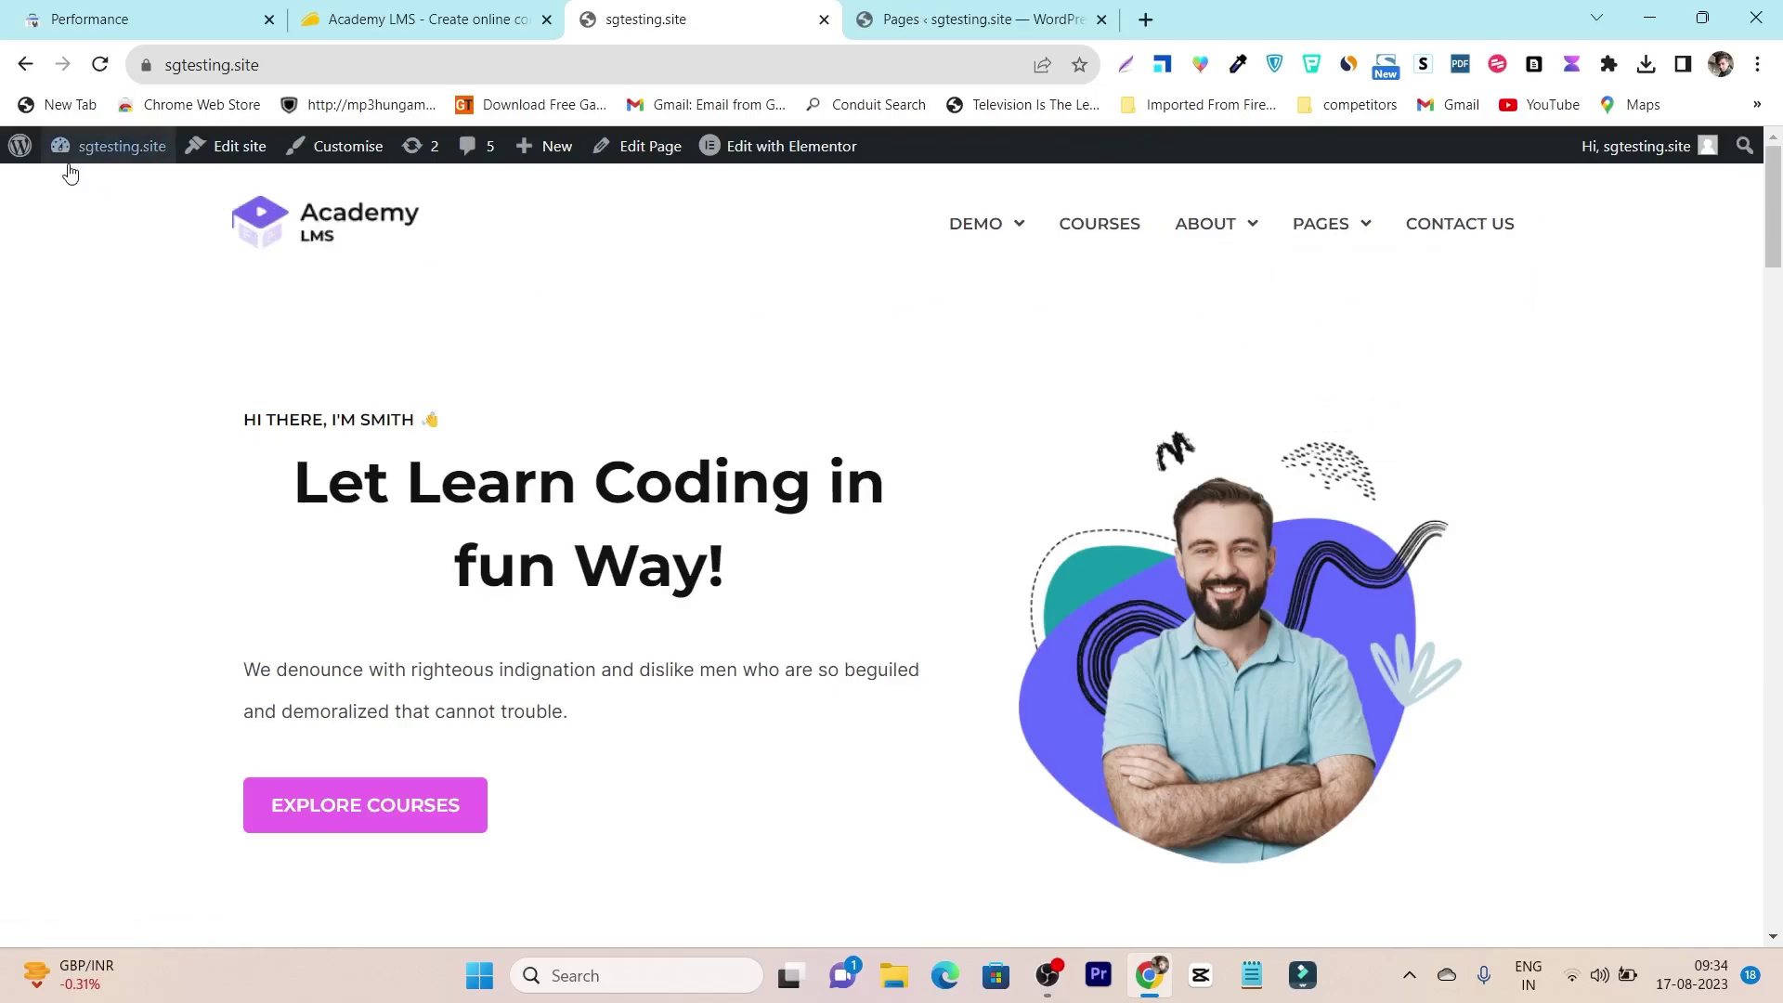
Step: Go to the WordPress dashboard and open the Elementor Header & Footer Builder templates
{"action": "left_click", "coordinate": [98, 188]}
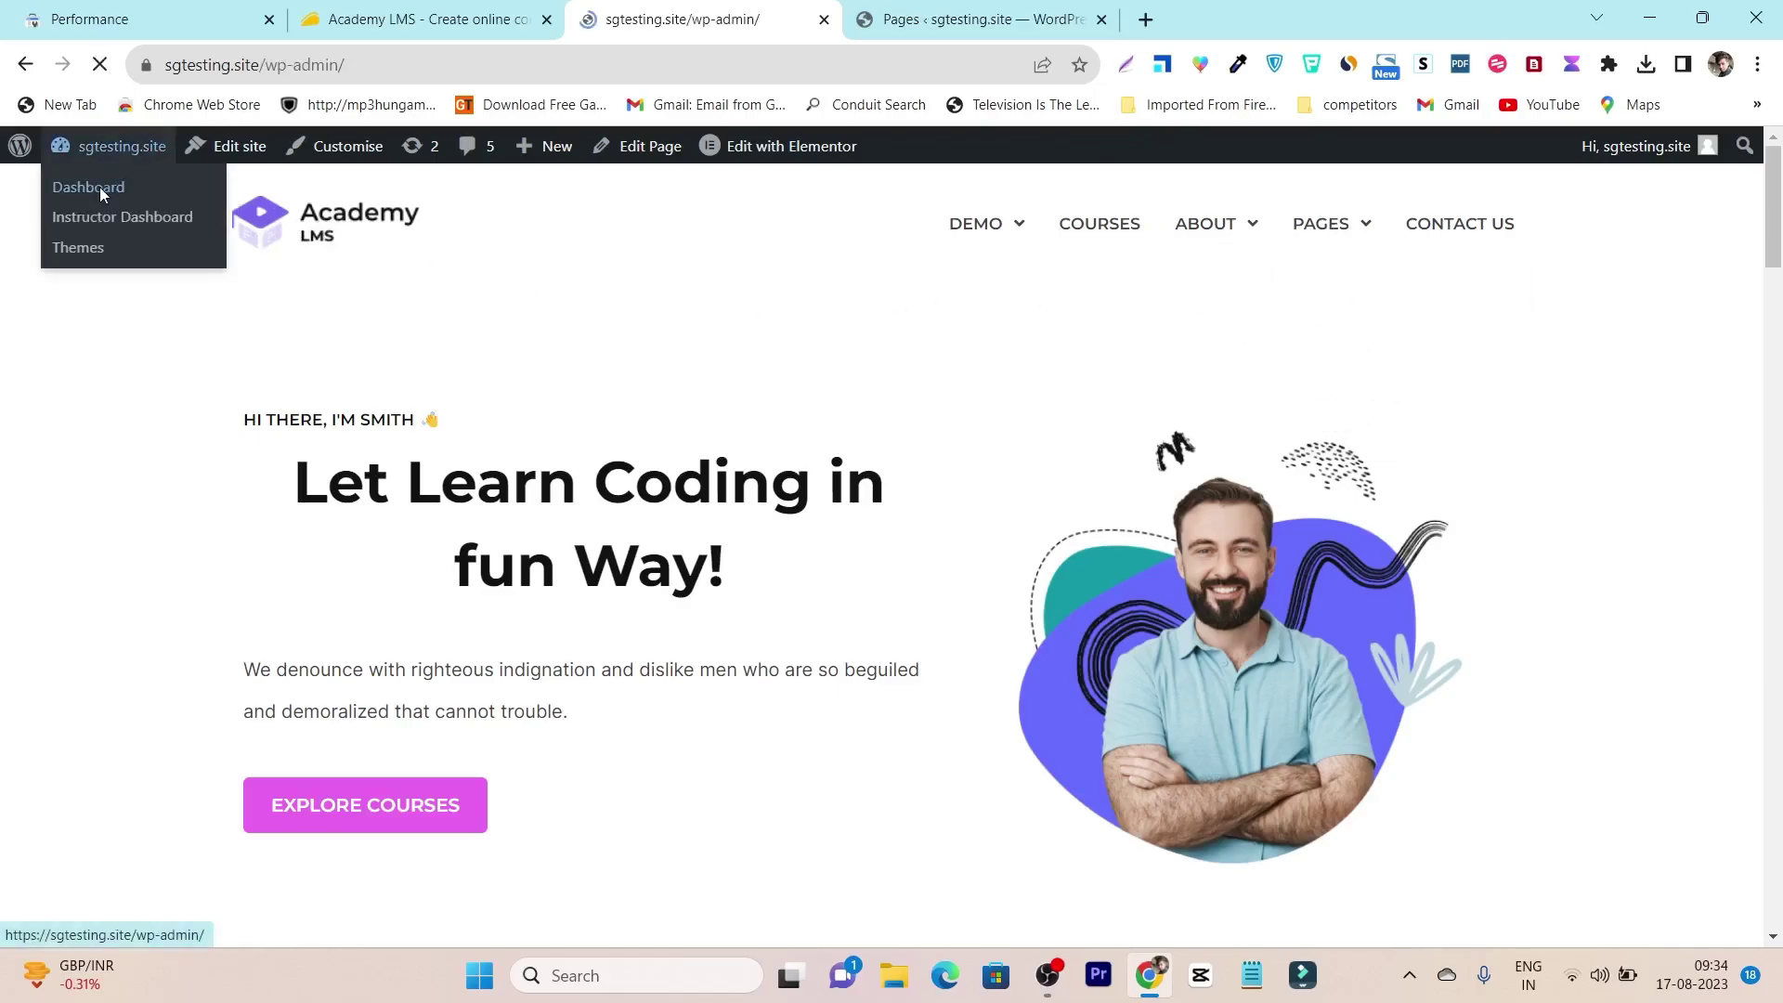
{"action": "scroll", "coordinate": [187, 529], "scroll_direction": "down", "scroll_amount": 2}
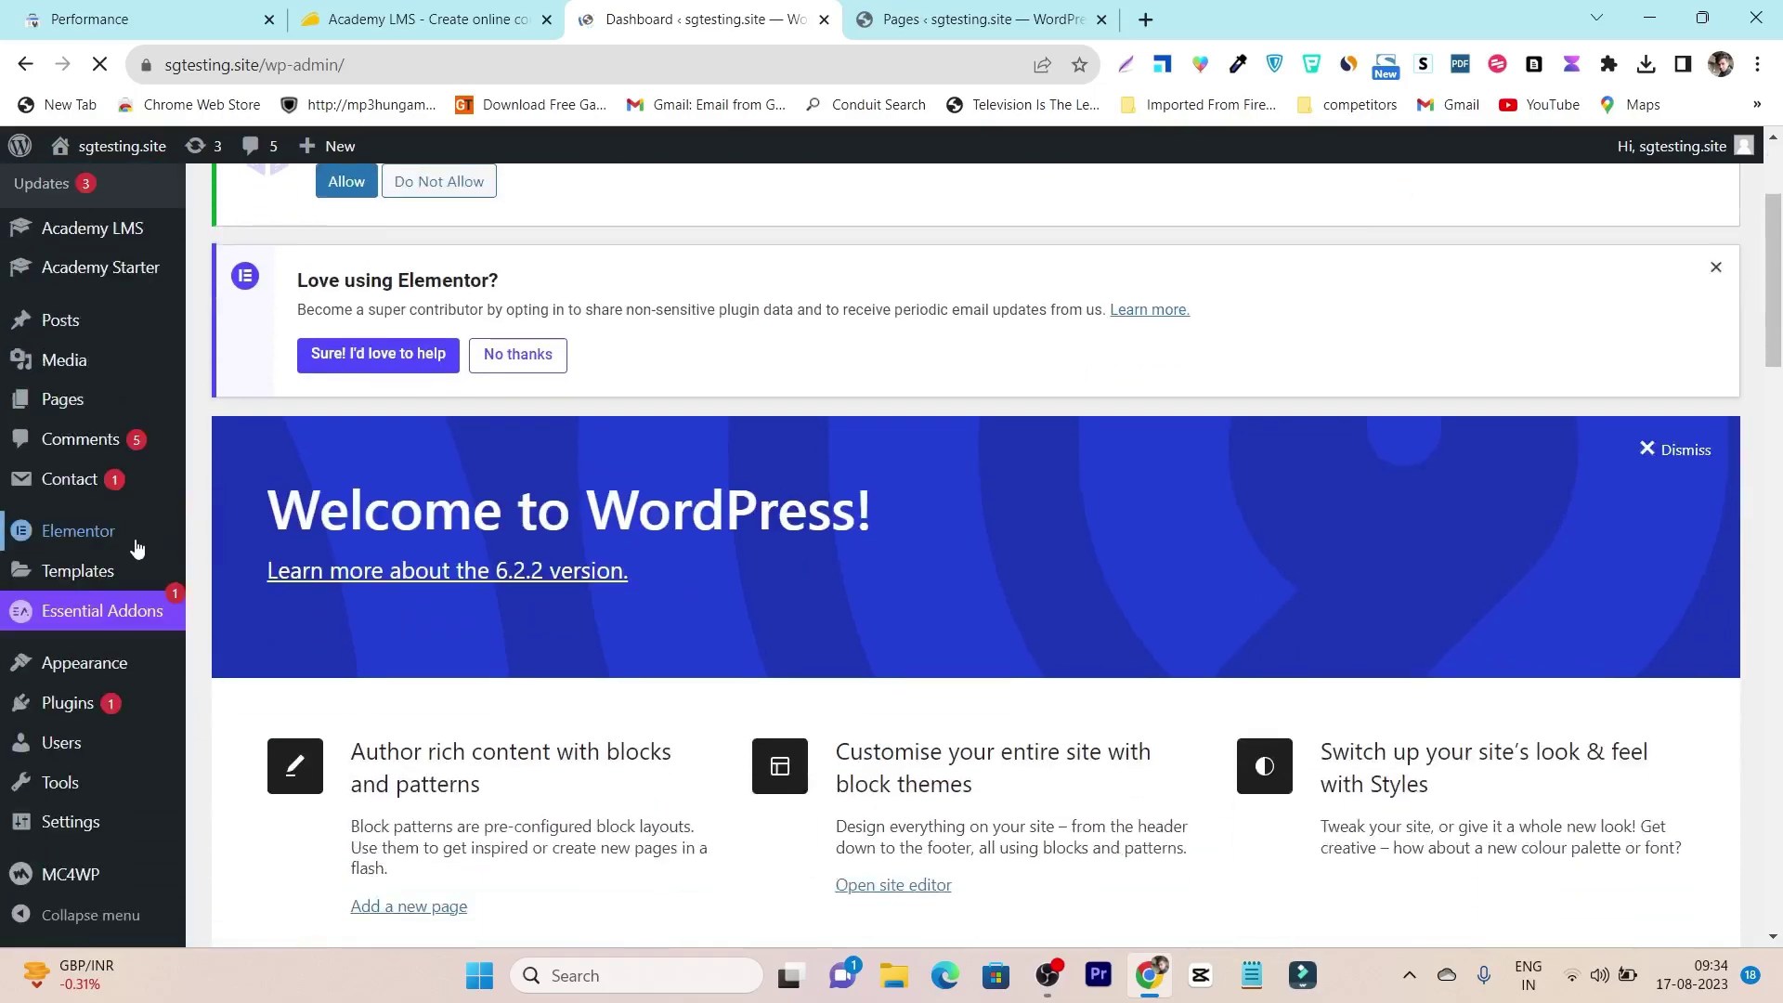
{"action": "scroll", "coordinate": [156, 621], "scroll_direction": "down", "scroll_amount": 3}
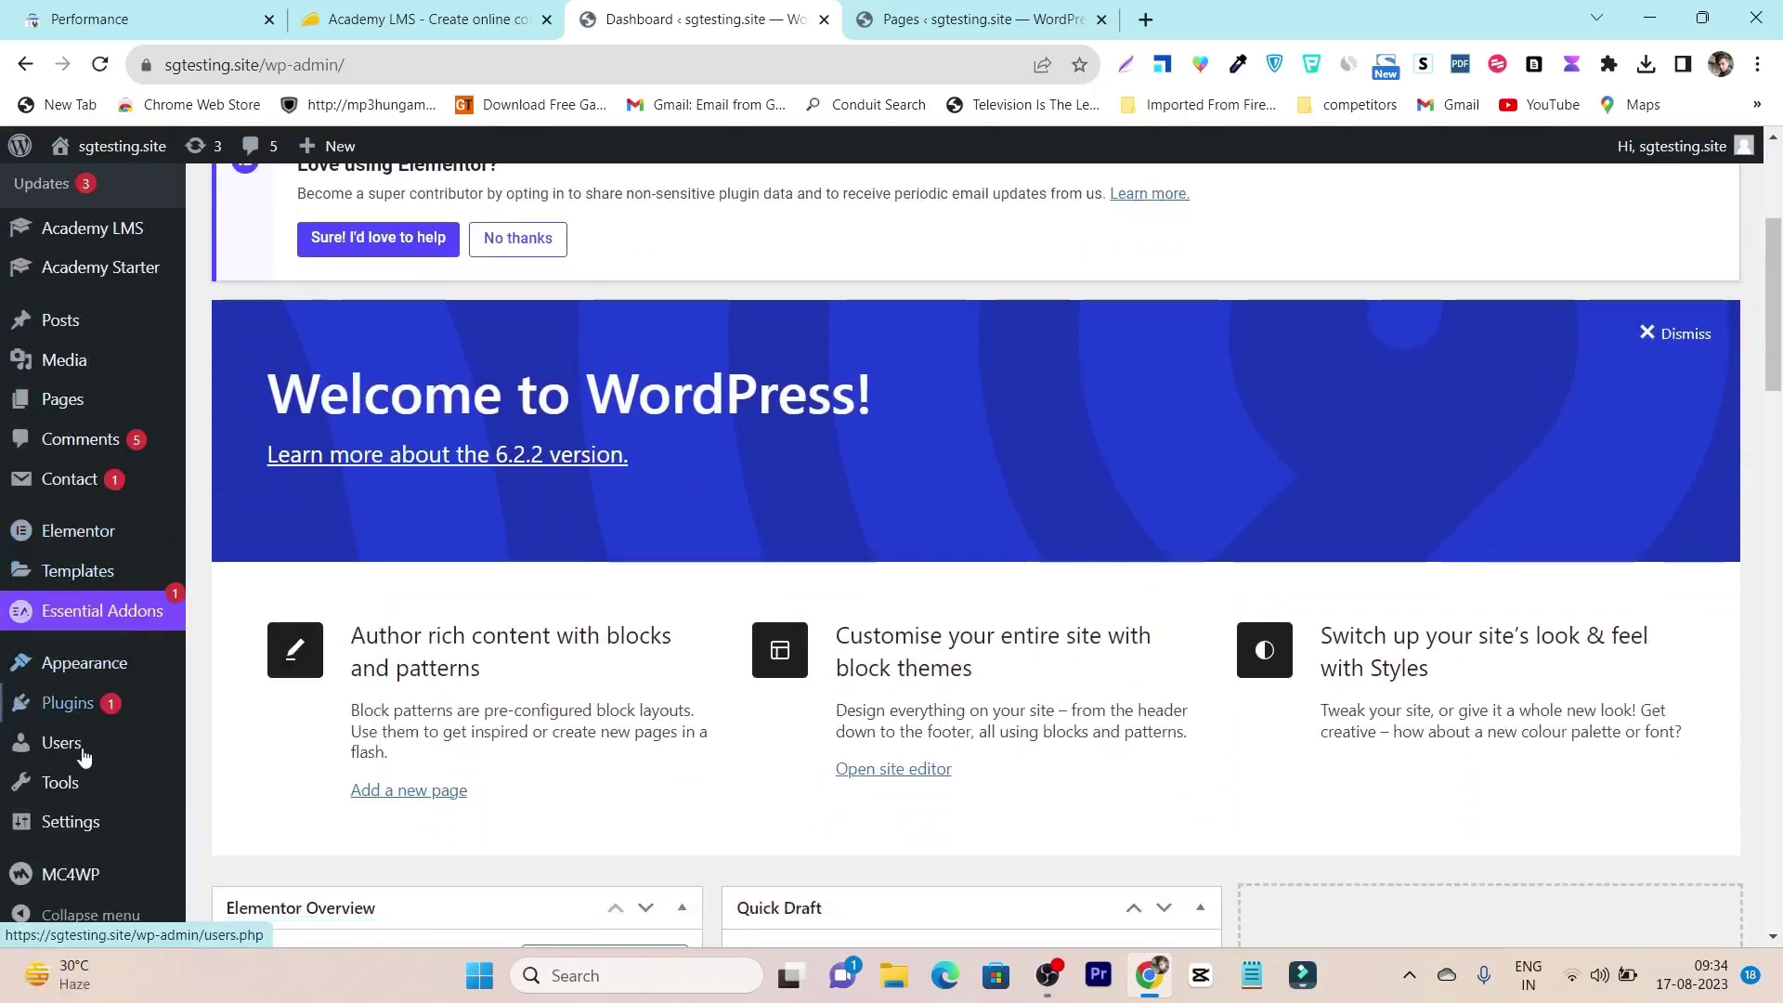
{"action": "mouse_move", "coordinate": [80, 671]}
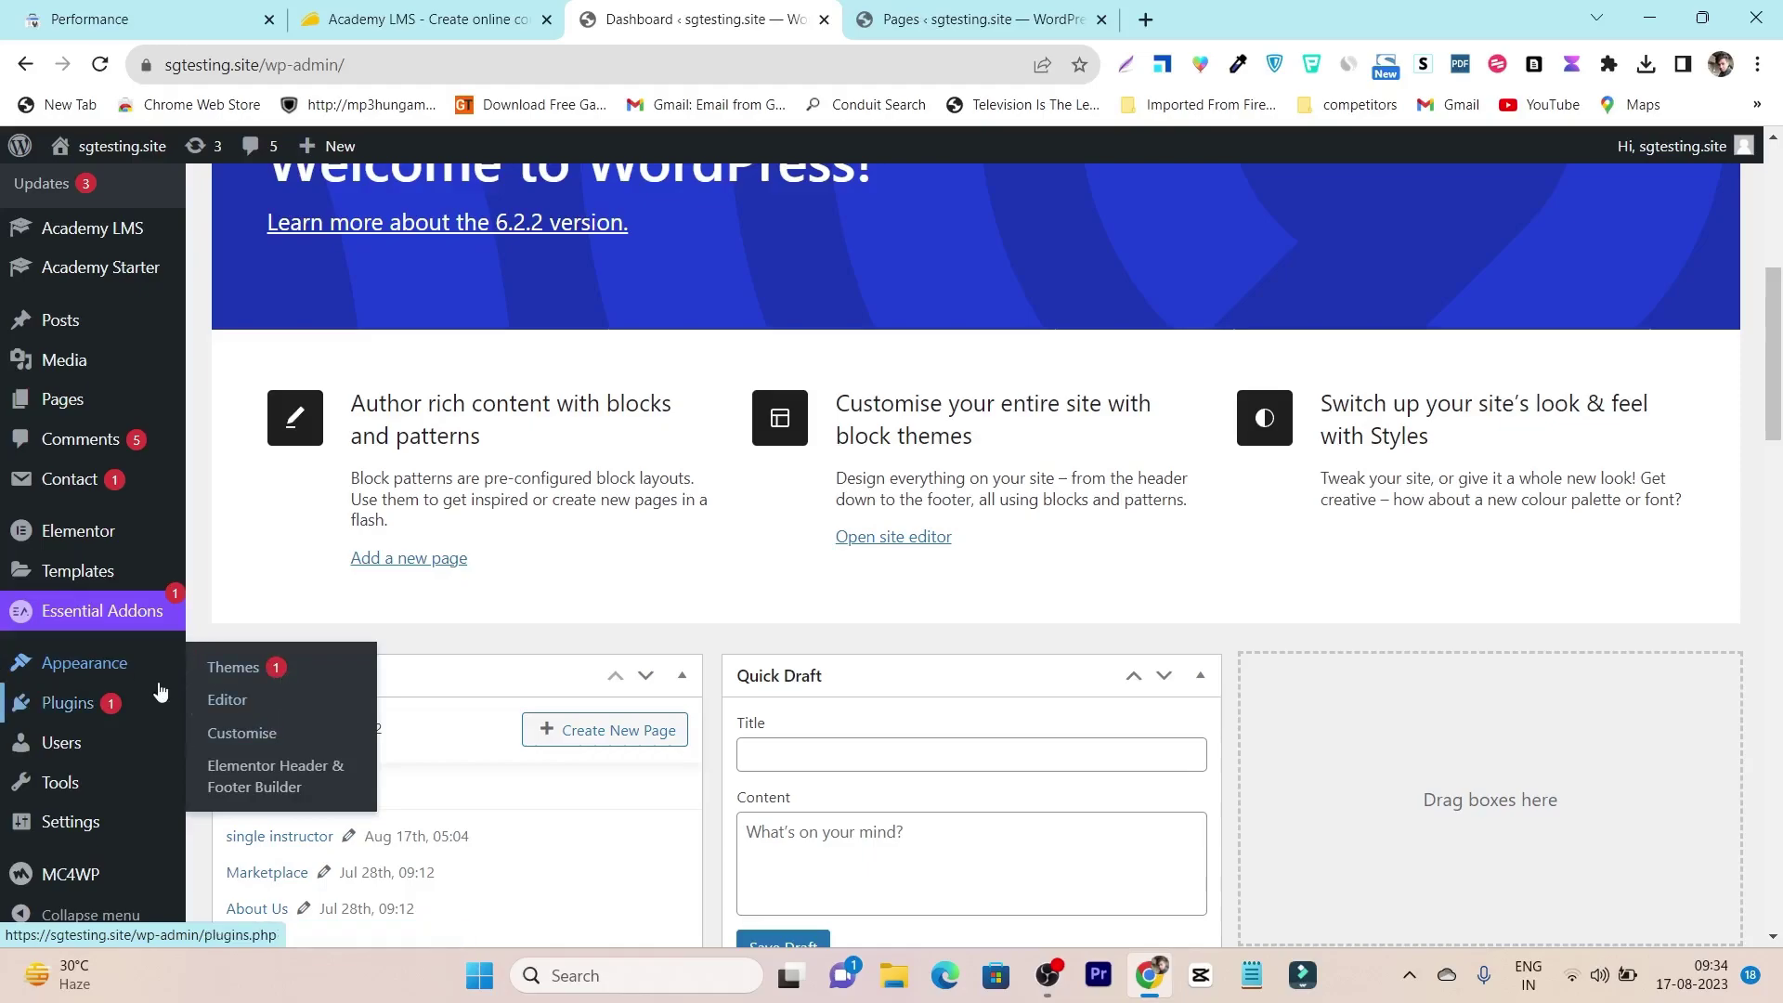
{"action": "left_click", "coordinate": [316, 787]}
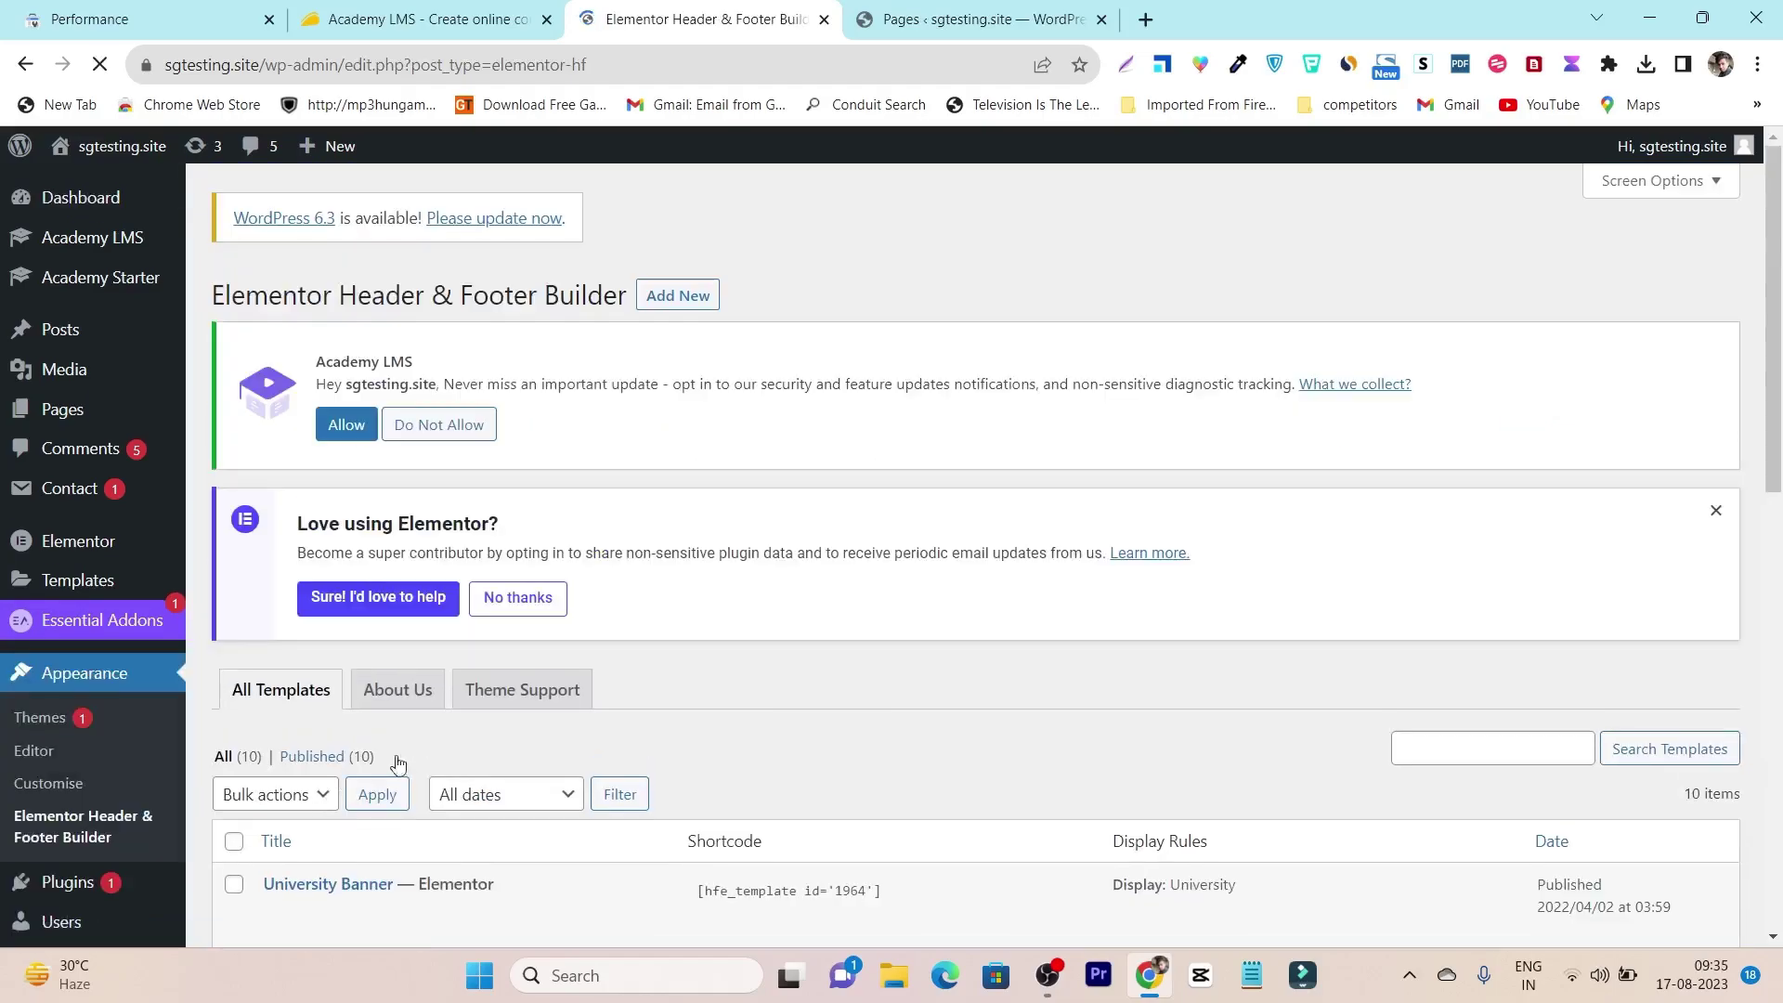
Step: Look through the header and footer templates and open the Header template for editing in Elementor
{"action": "scroll", "coordinate": [840, 627], "scroll_direction": "down", "scroll_amount": 3}
{"action": "scroll", "coordinate": [569, 613], "scroll_direction": "down", "scroll_amount": 6}
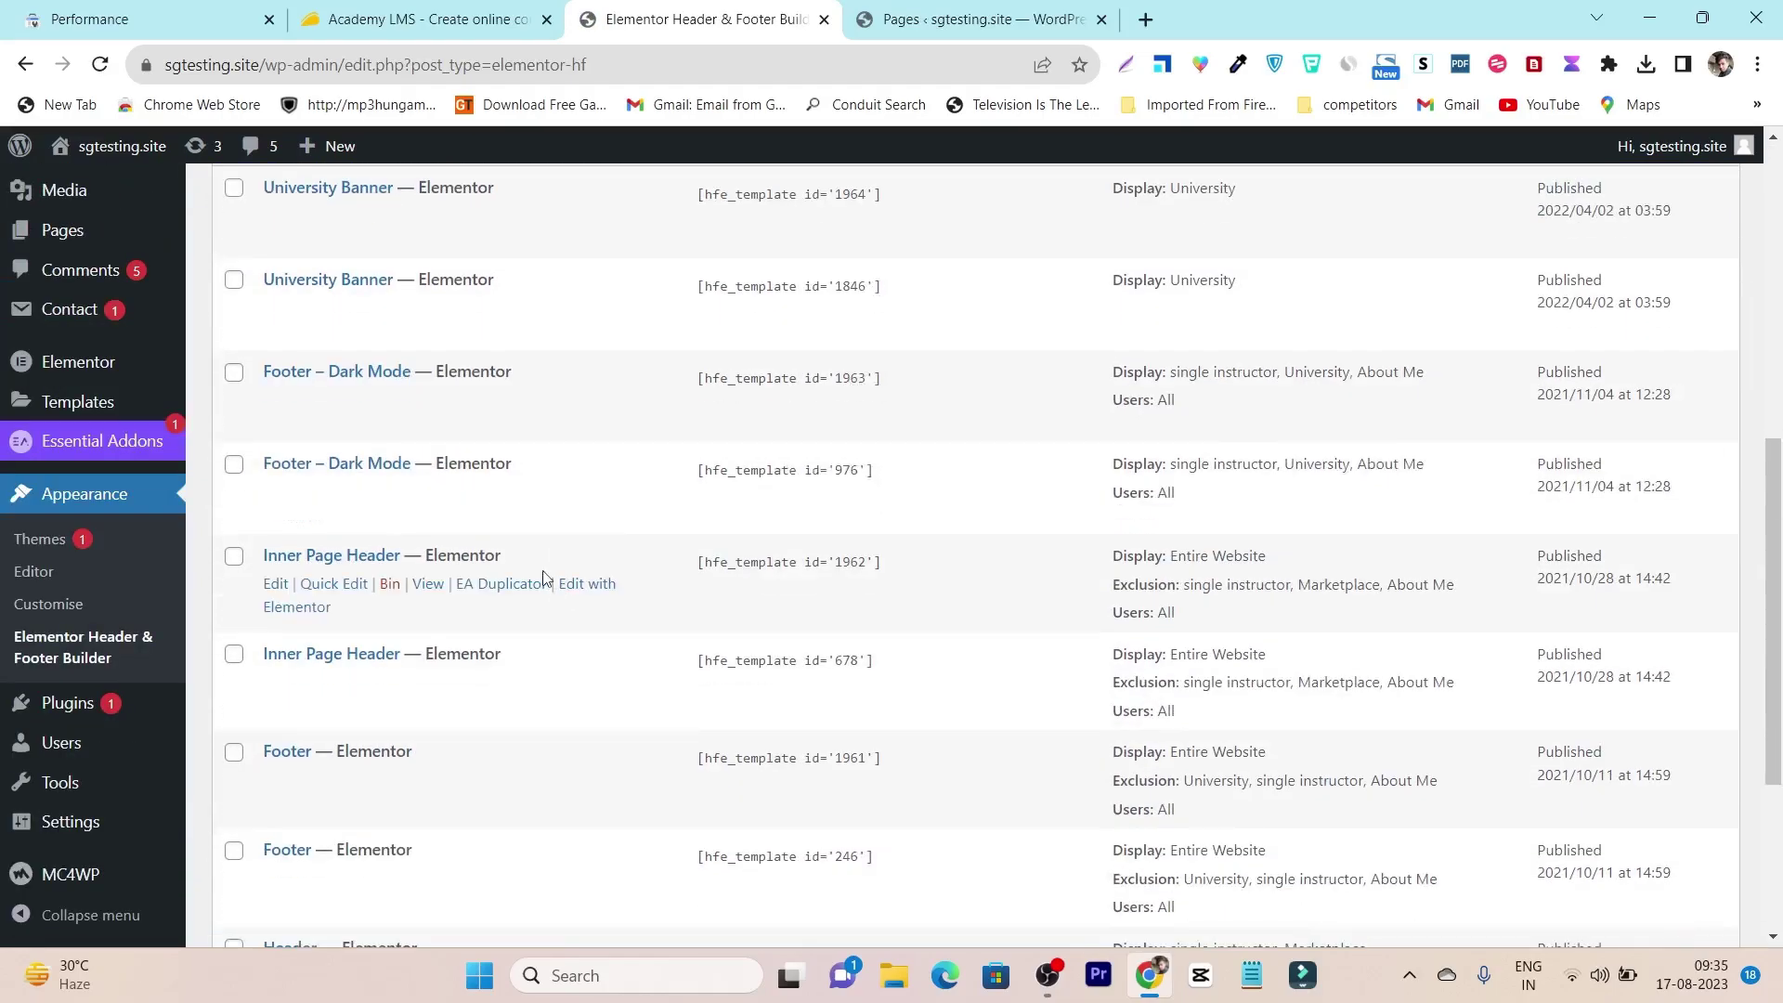
{"action": "scroll", "coordinate": [545, 566], "scroll_direction": "down", "scroll_amount": 3}
{"action": "scroll", "coordinate": [510, 656], "scroll_direction": "up", "scroll_amount": 5}
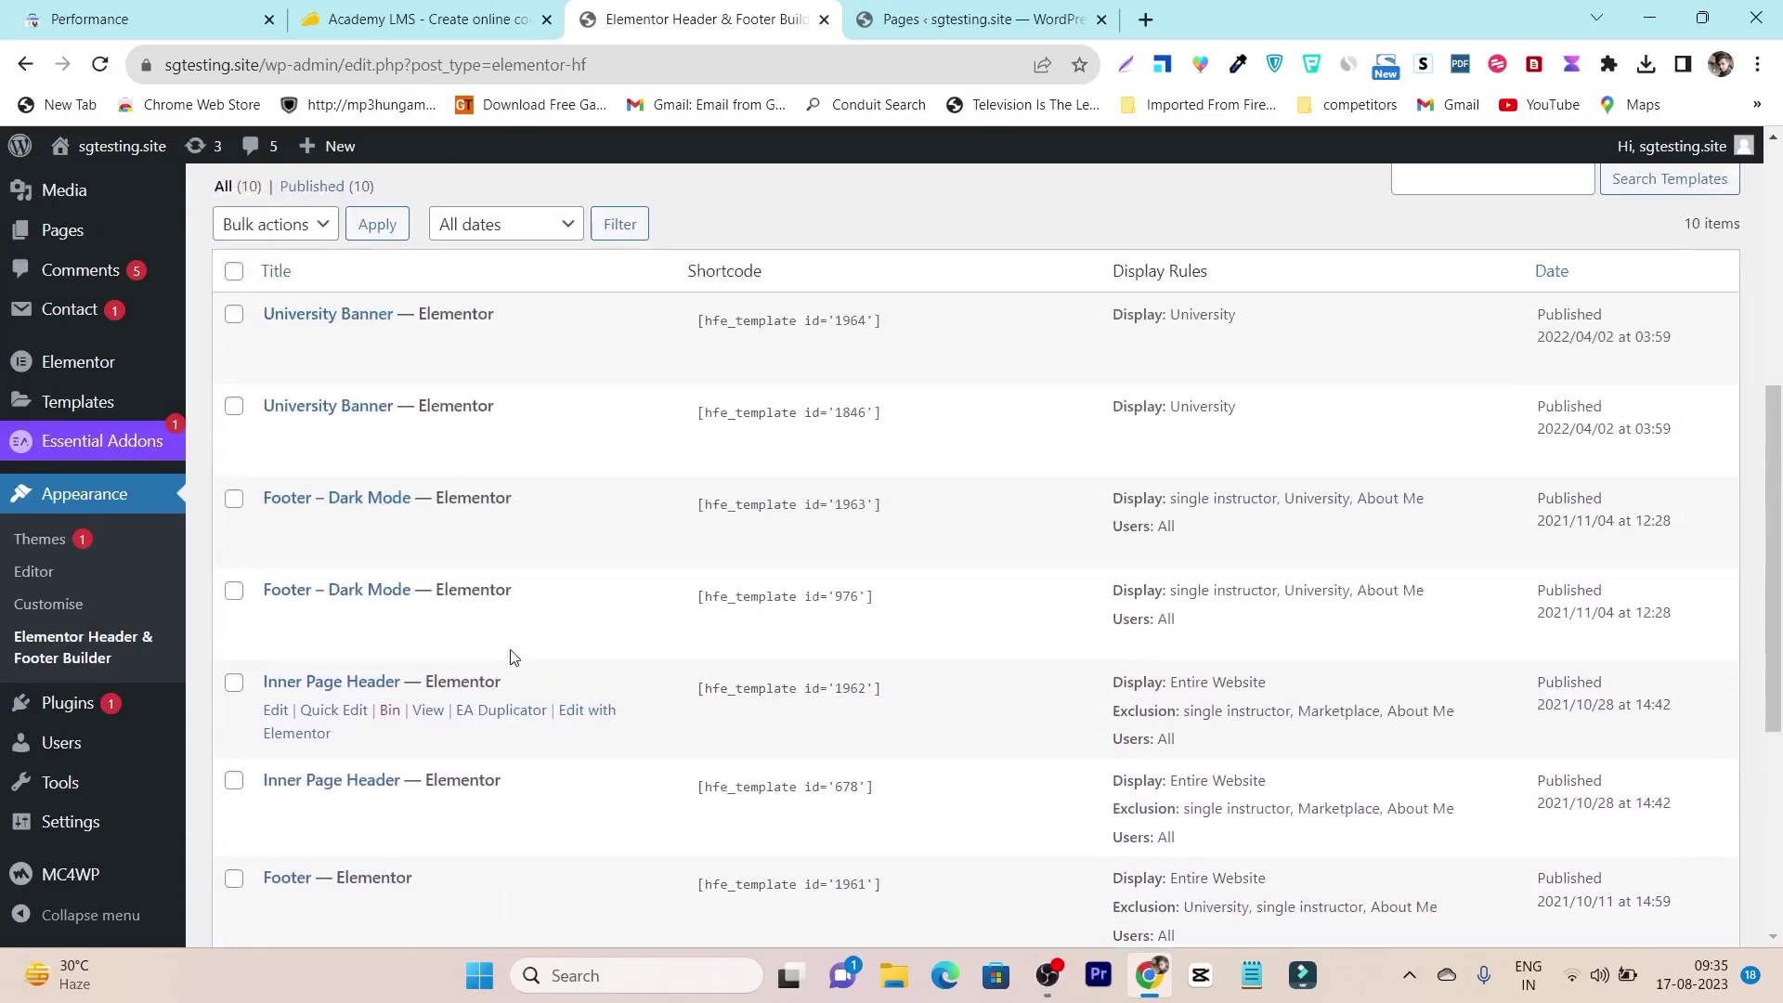
{"action": "scroll", "coordinate": [937, 808], "scroll_direction": "down", "scroll_amount": 5}
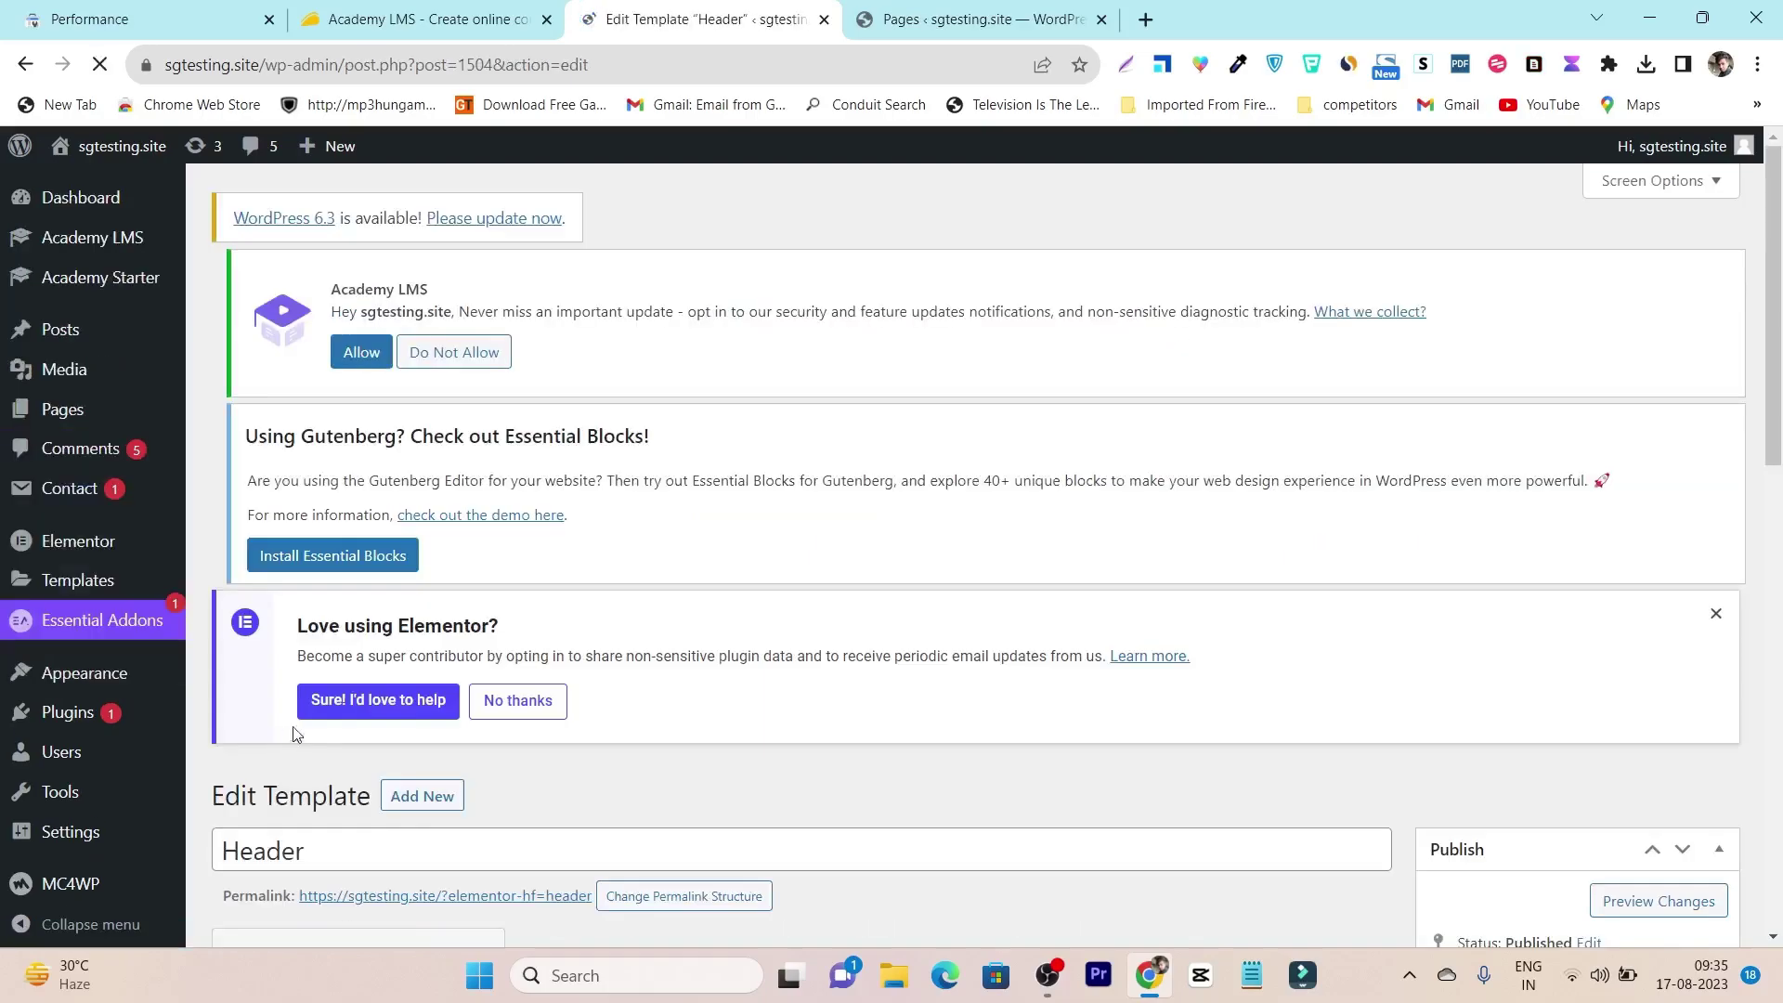
{"action": "scroll", "coordinate": [466, 650], "scroll_direction": "down", "scroll_amount": 5}
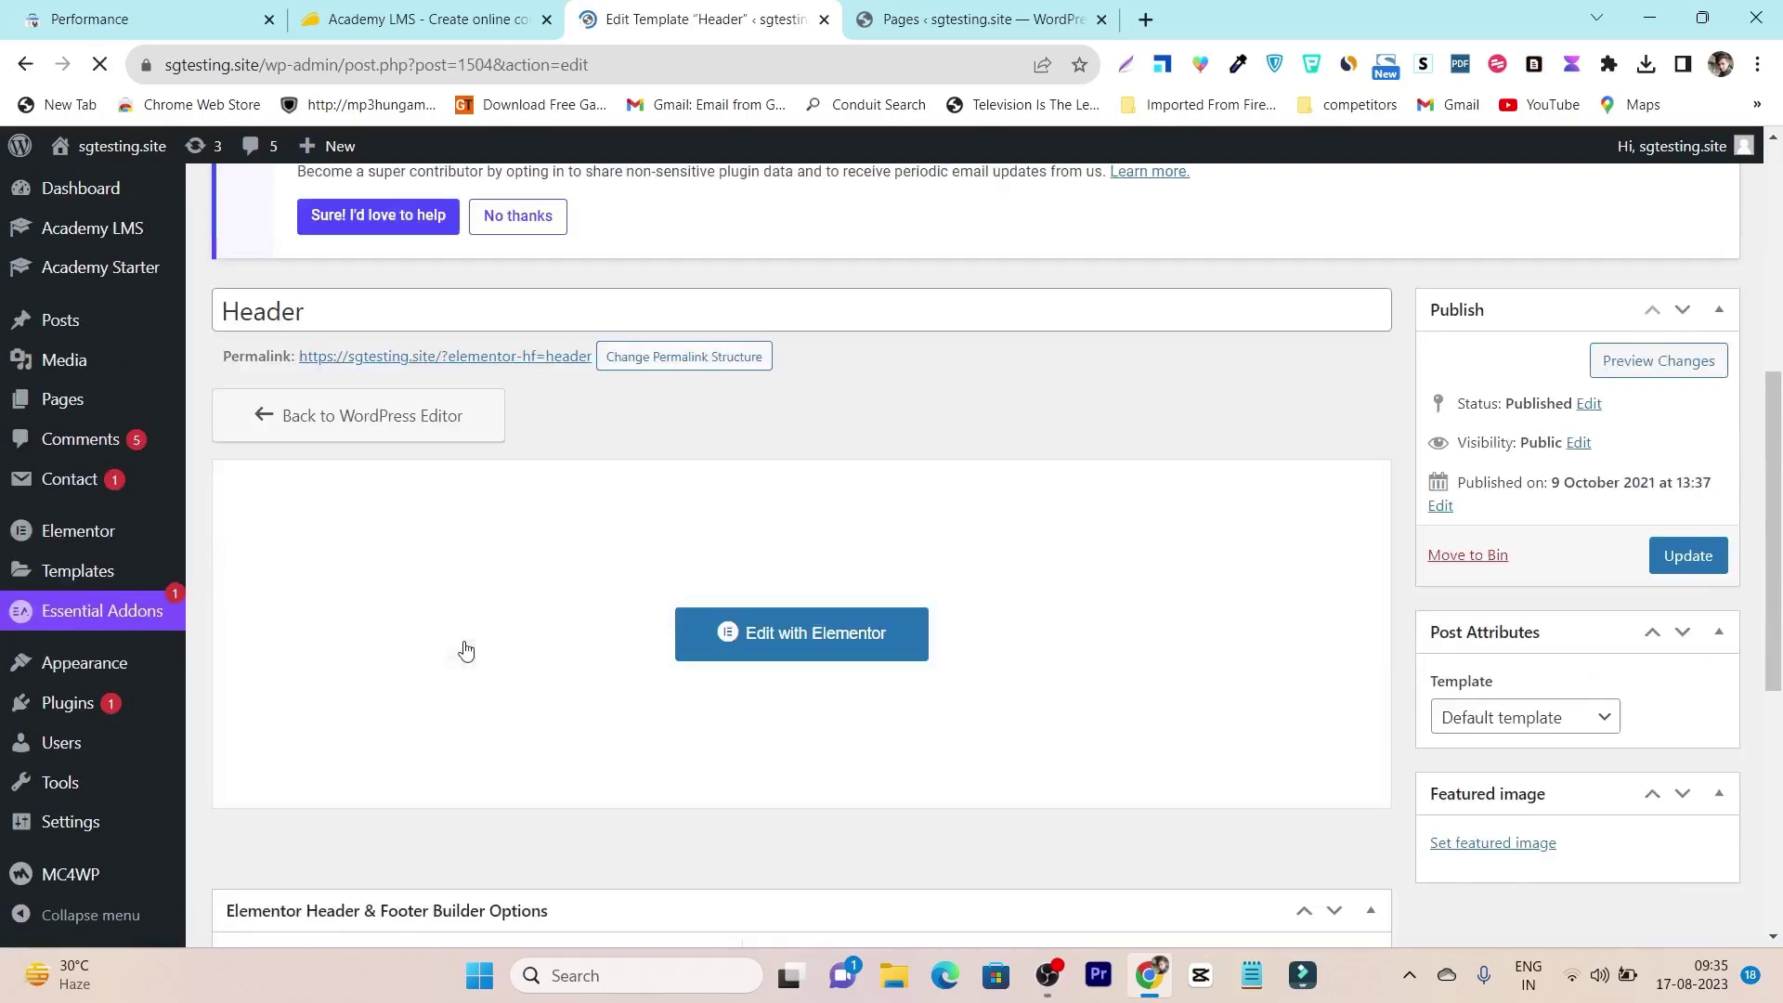
{"action": "left_click", "coordinate": [777, 649]}
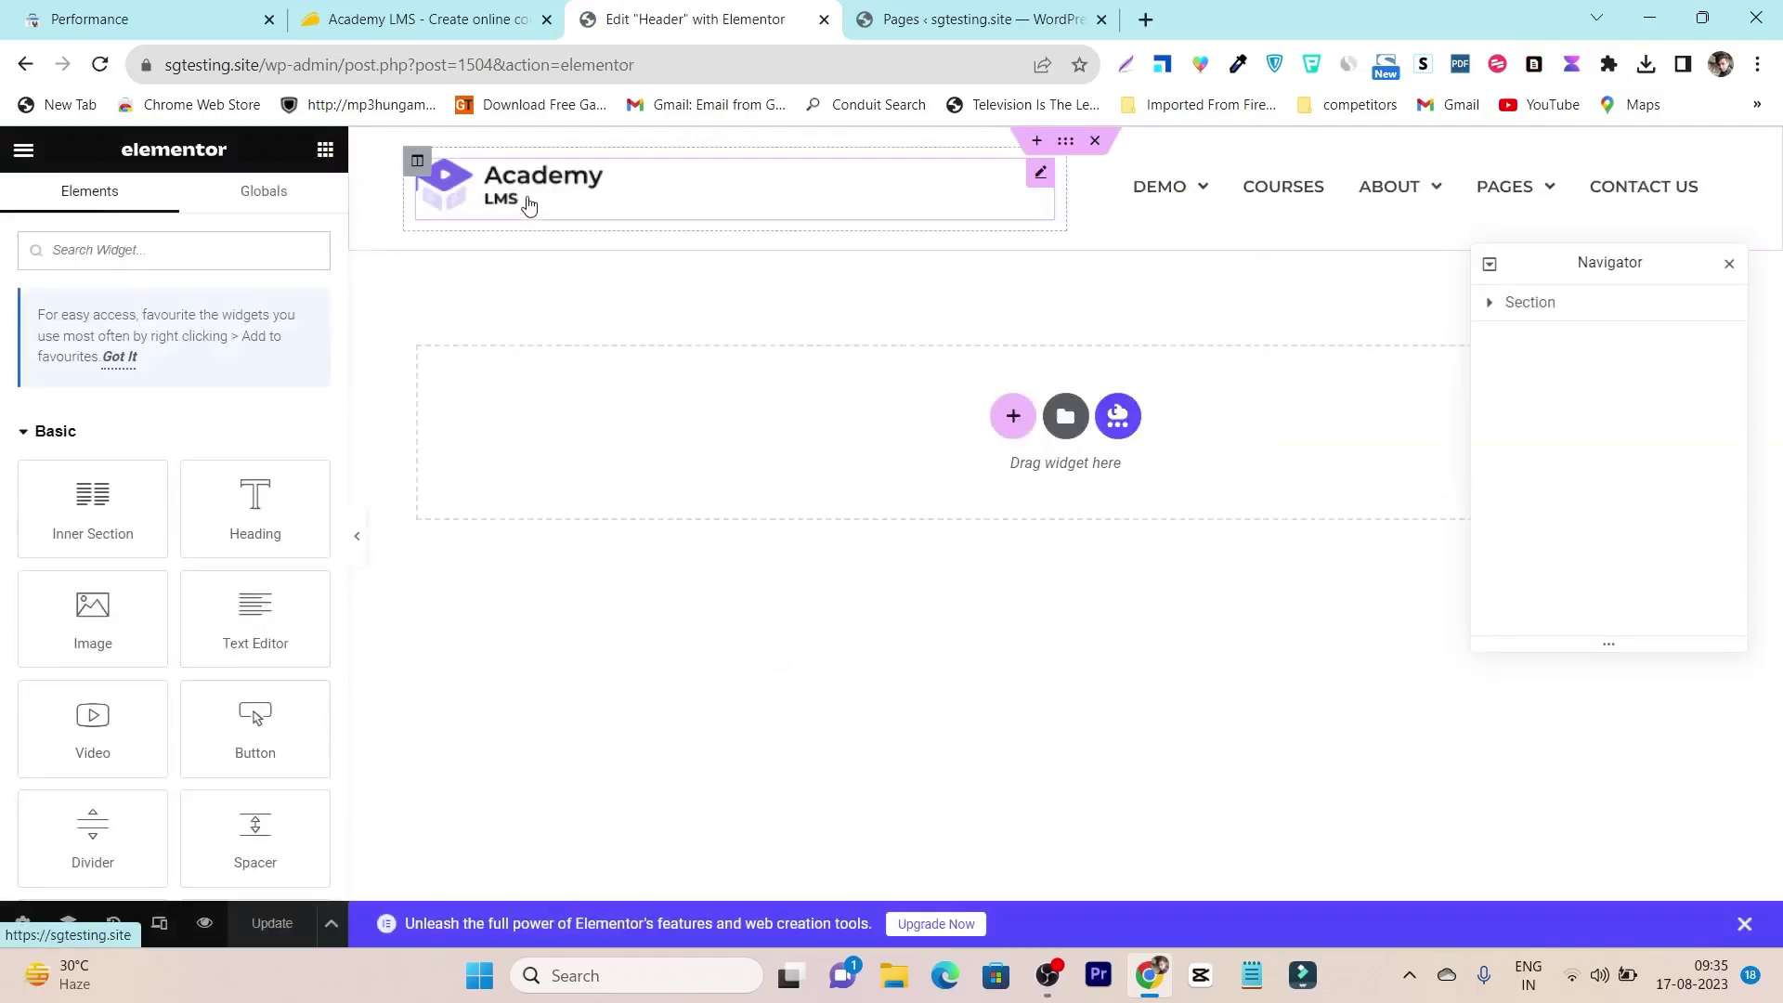
Step: Select the header's Site Logo and open the media picker for its custom image
{"action": "left_click", "coordinate": [506, 202]}
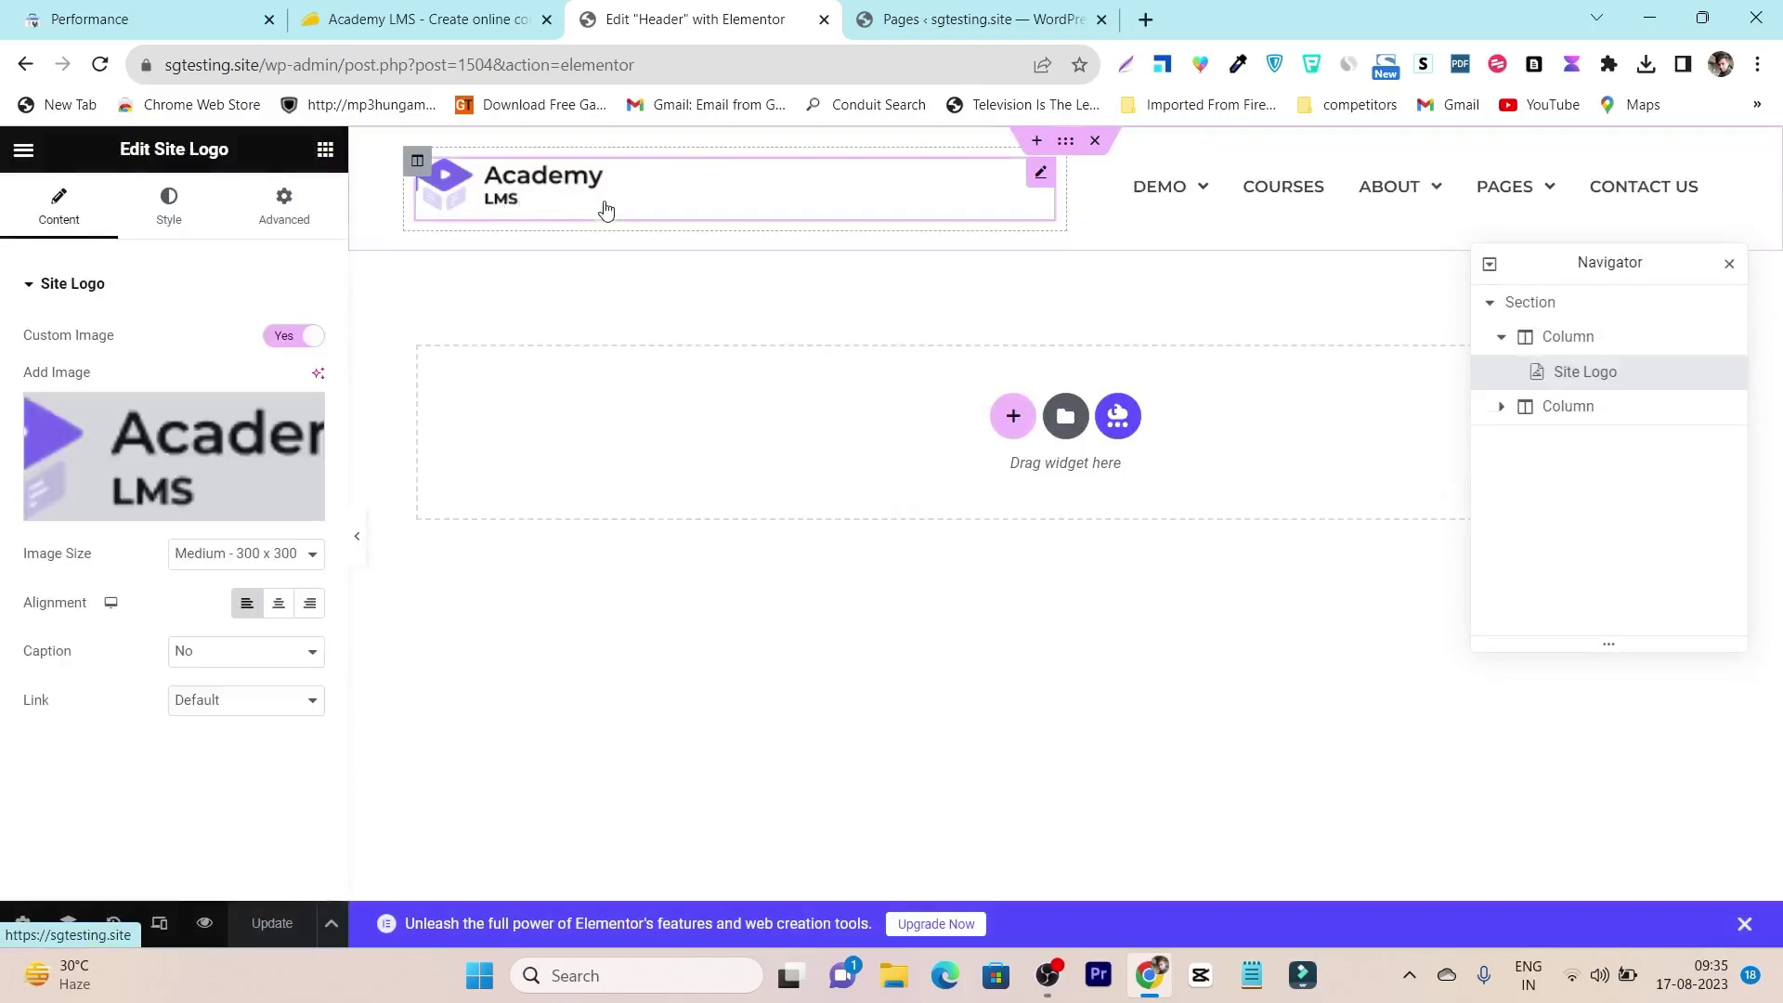
{"action": "left_click", "coordinate": [139, 512]}
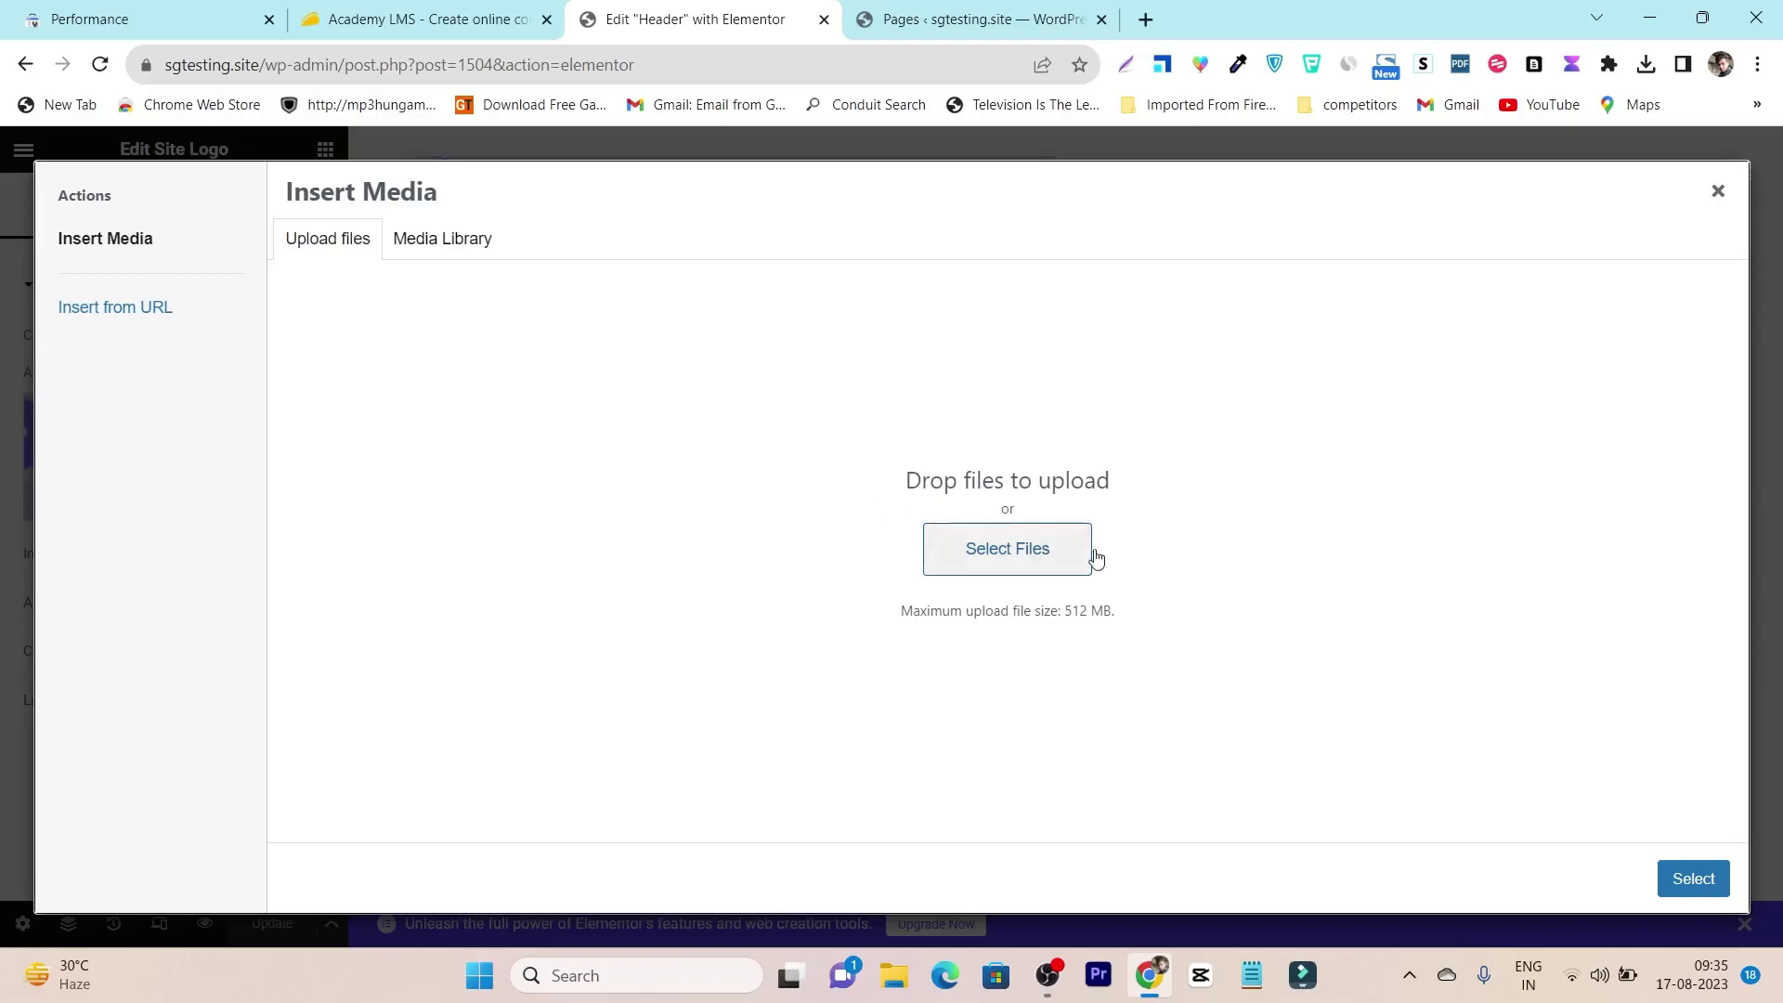
{"action": "left_click", "coordinate": [1701, 889]}
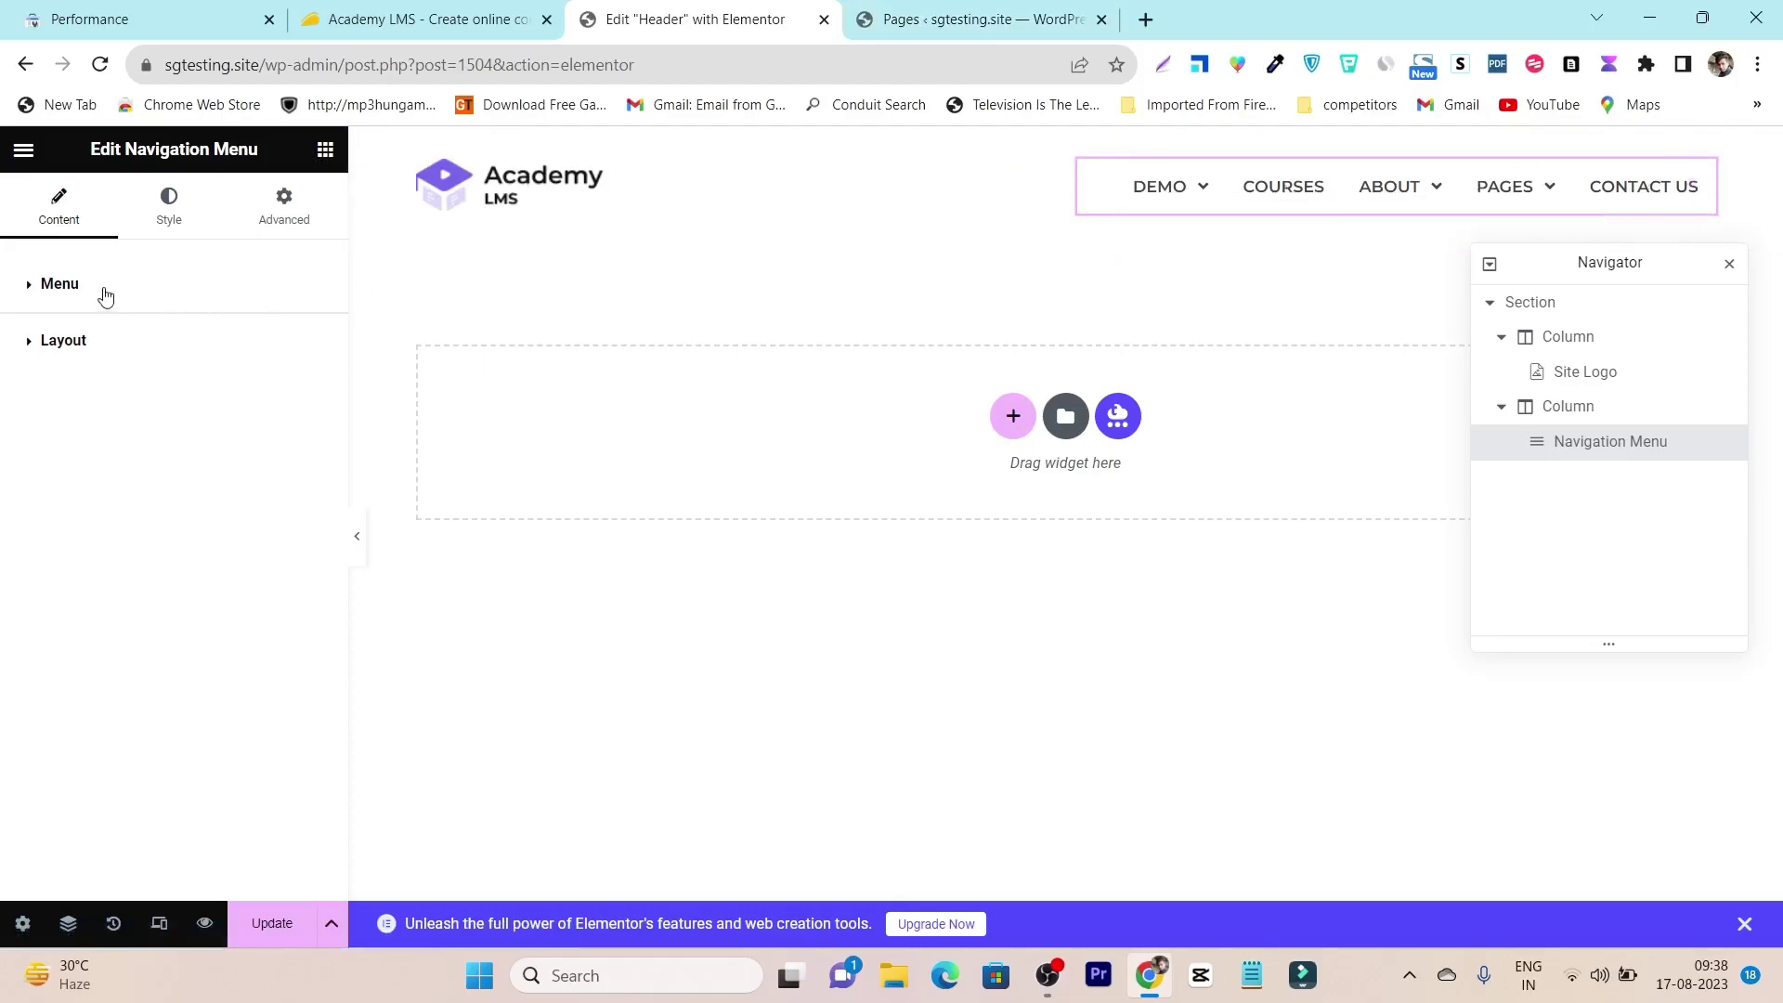
Step: Examine the header Navigation Menu's available menu choices, then leave the Elementor editor without saving
{"action": "left_click", "coordinate": [62, 284]}
{"action": "left_click", "coordinate": [302, 341]}
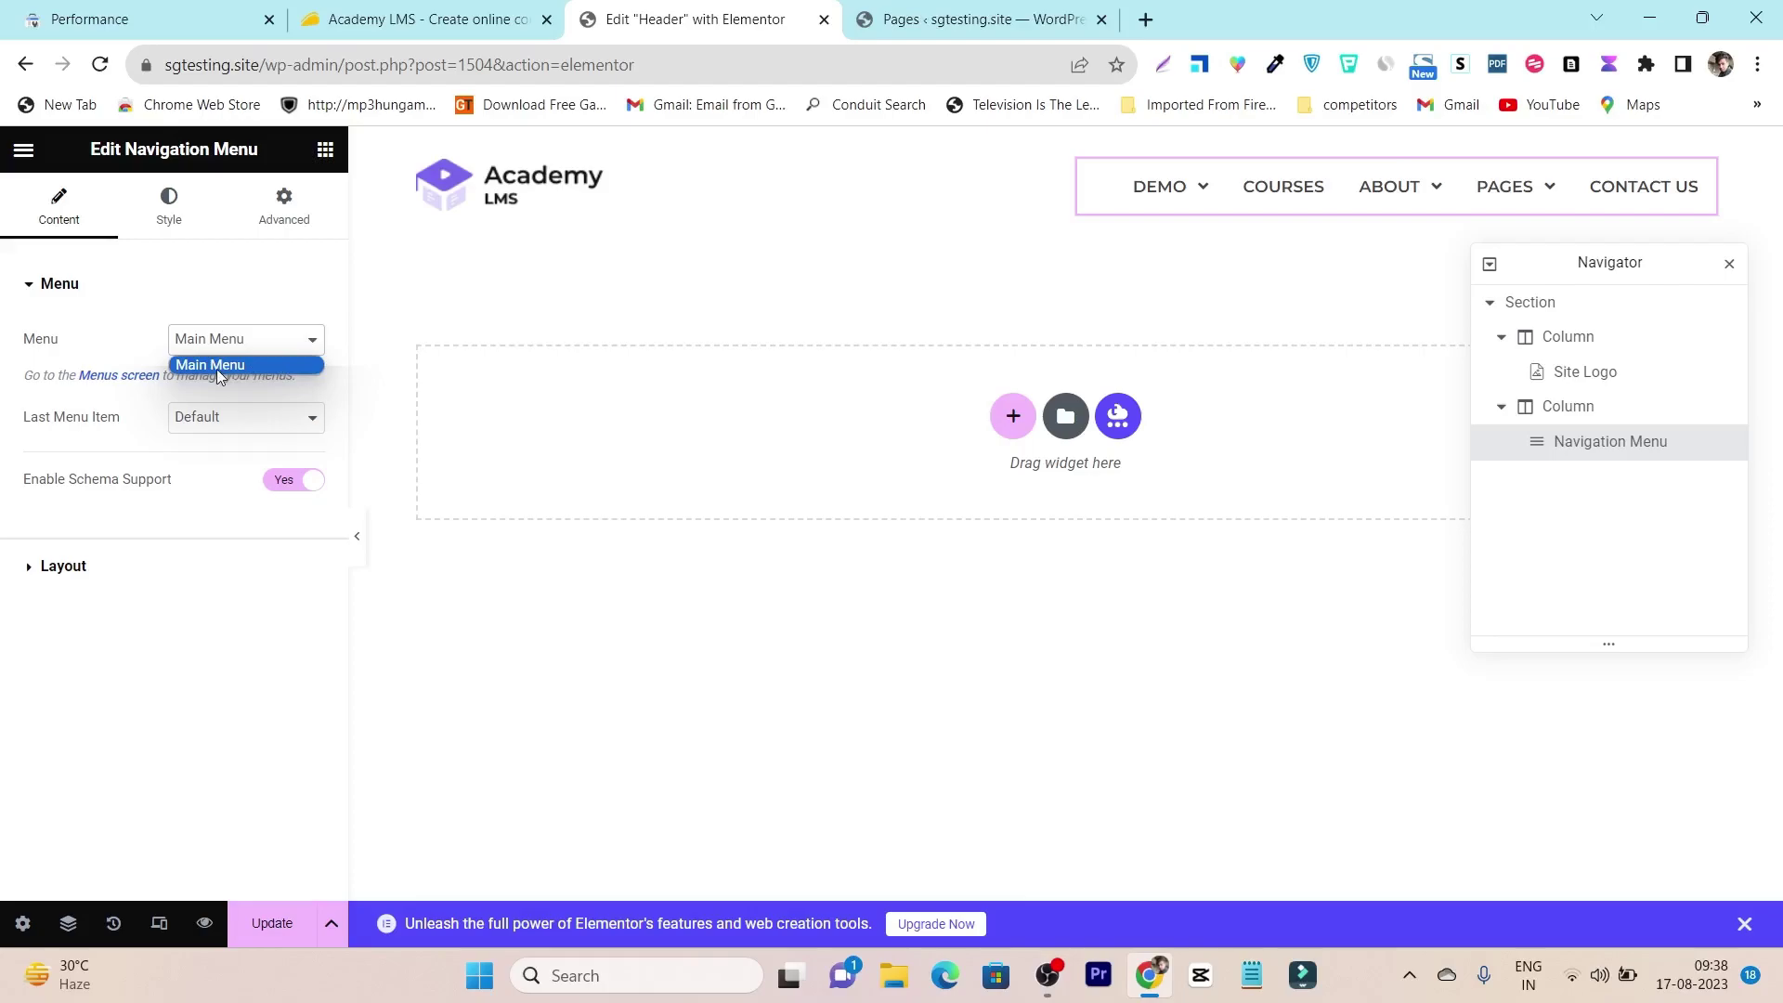
{"action": "left_click", "coordinate": [137, 331]}
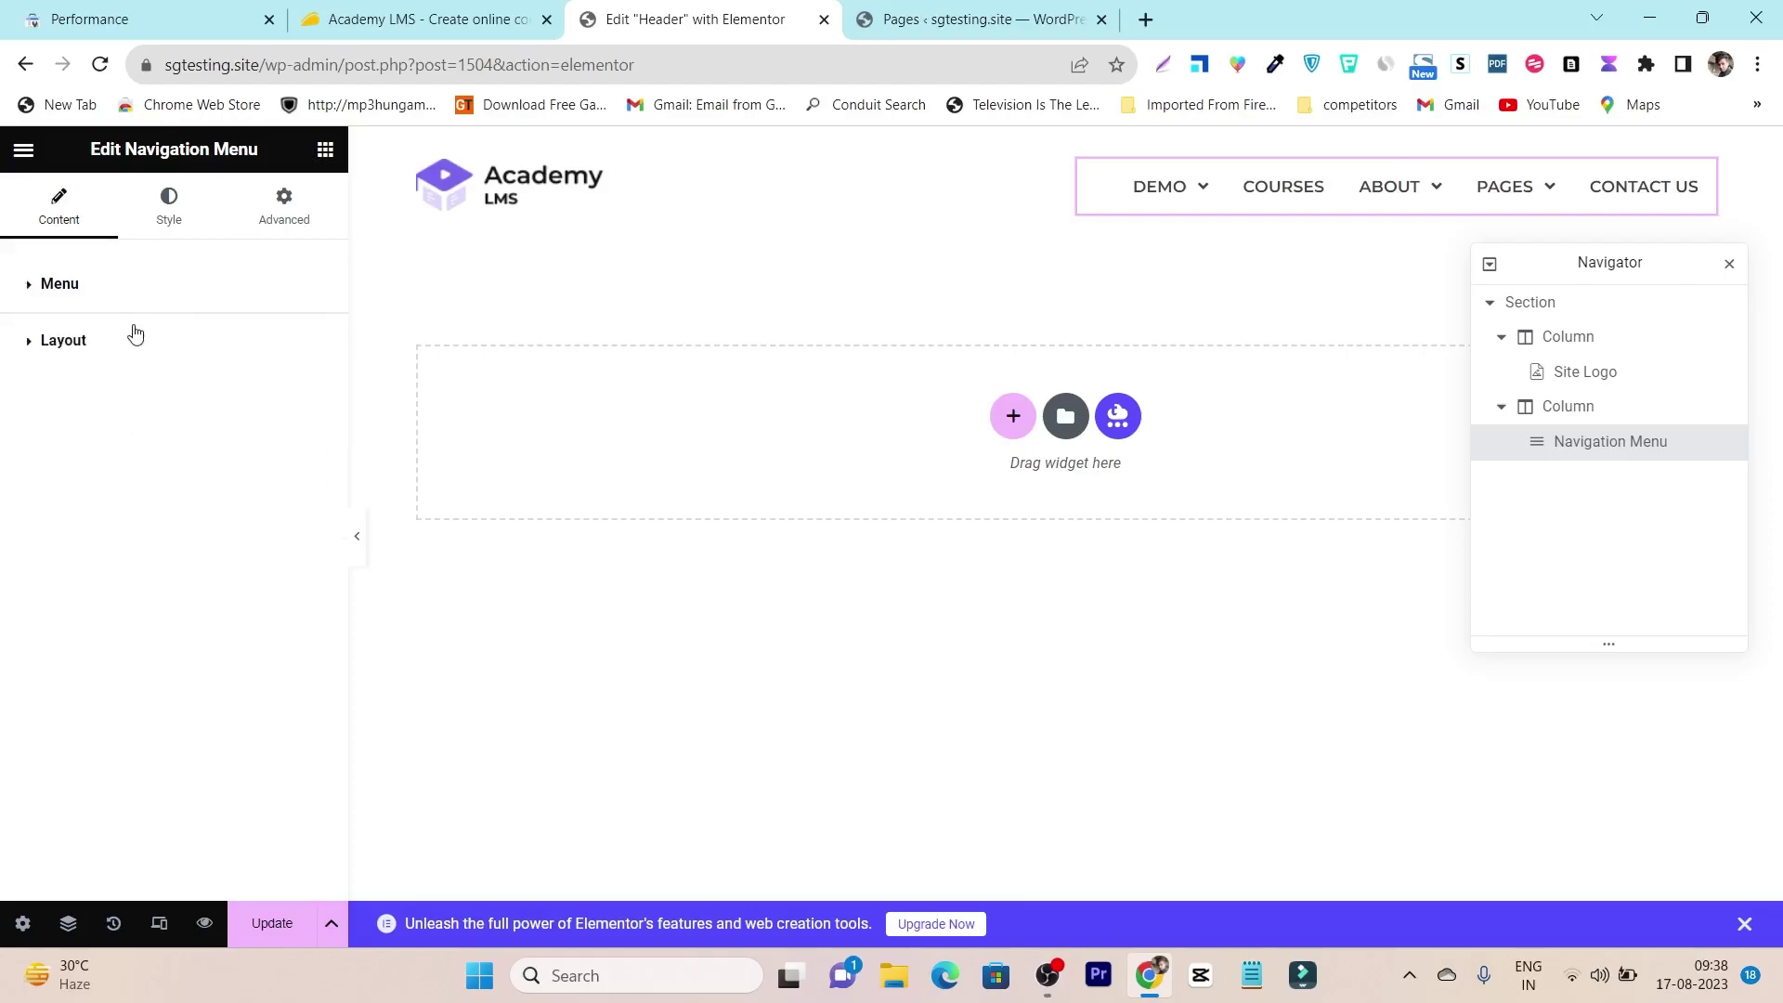
{"action": "left_click", "coordinate": [197, 290]}
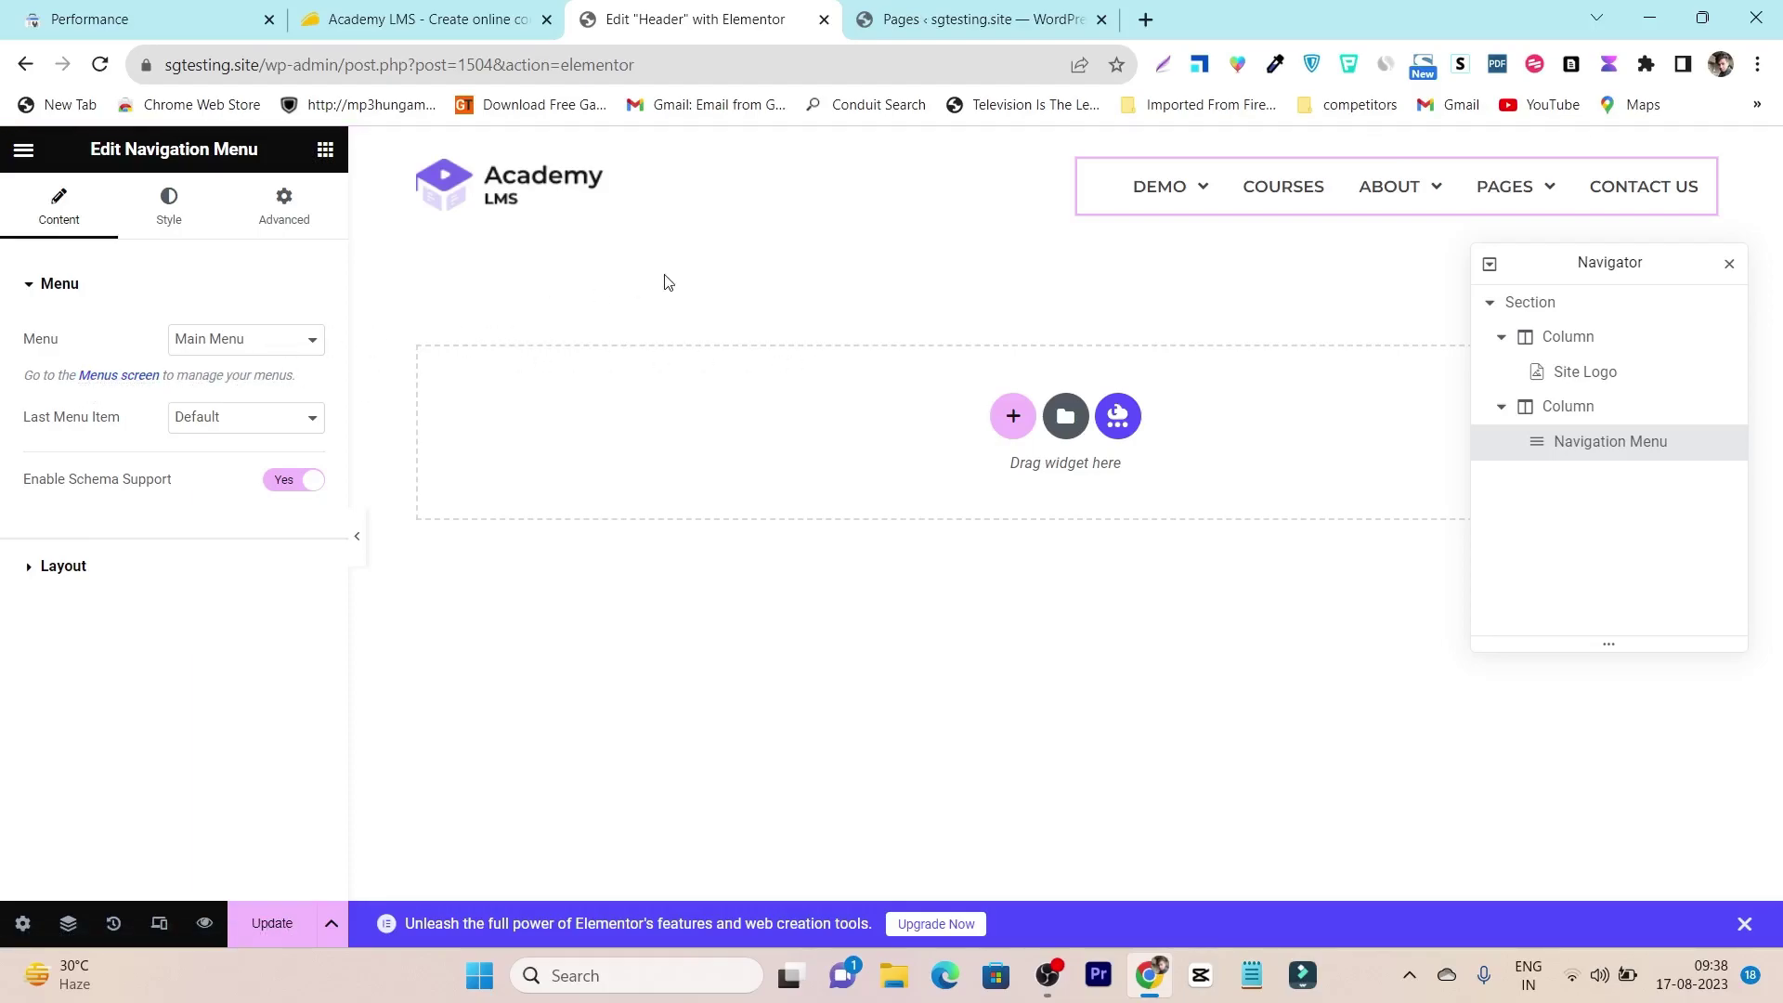
{"action": "left_click", "coordinate": [215, 338]}
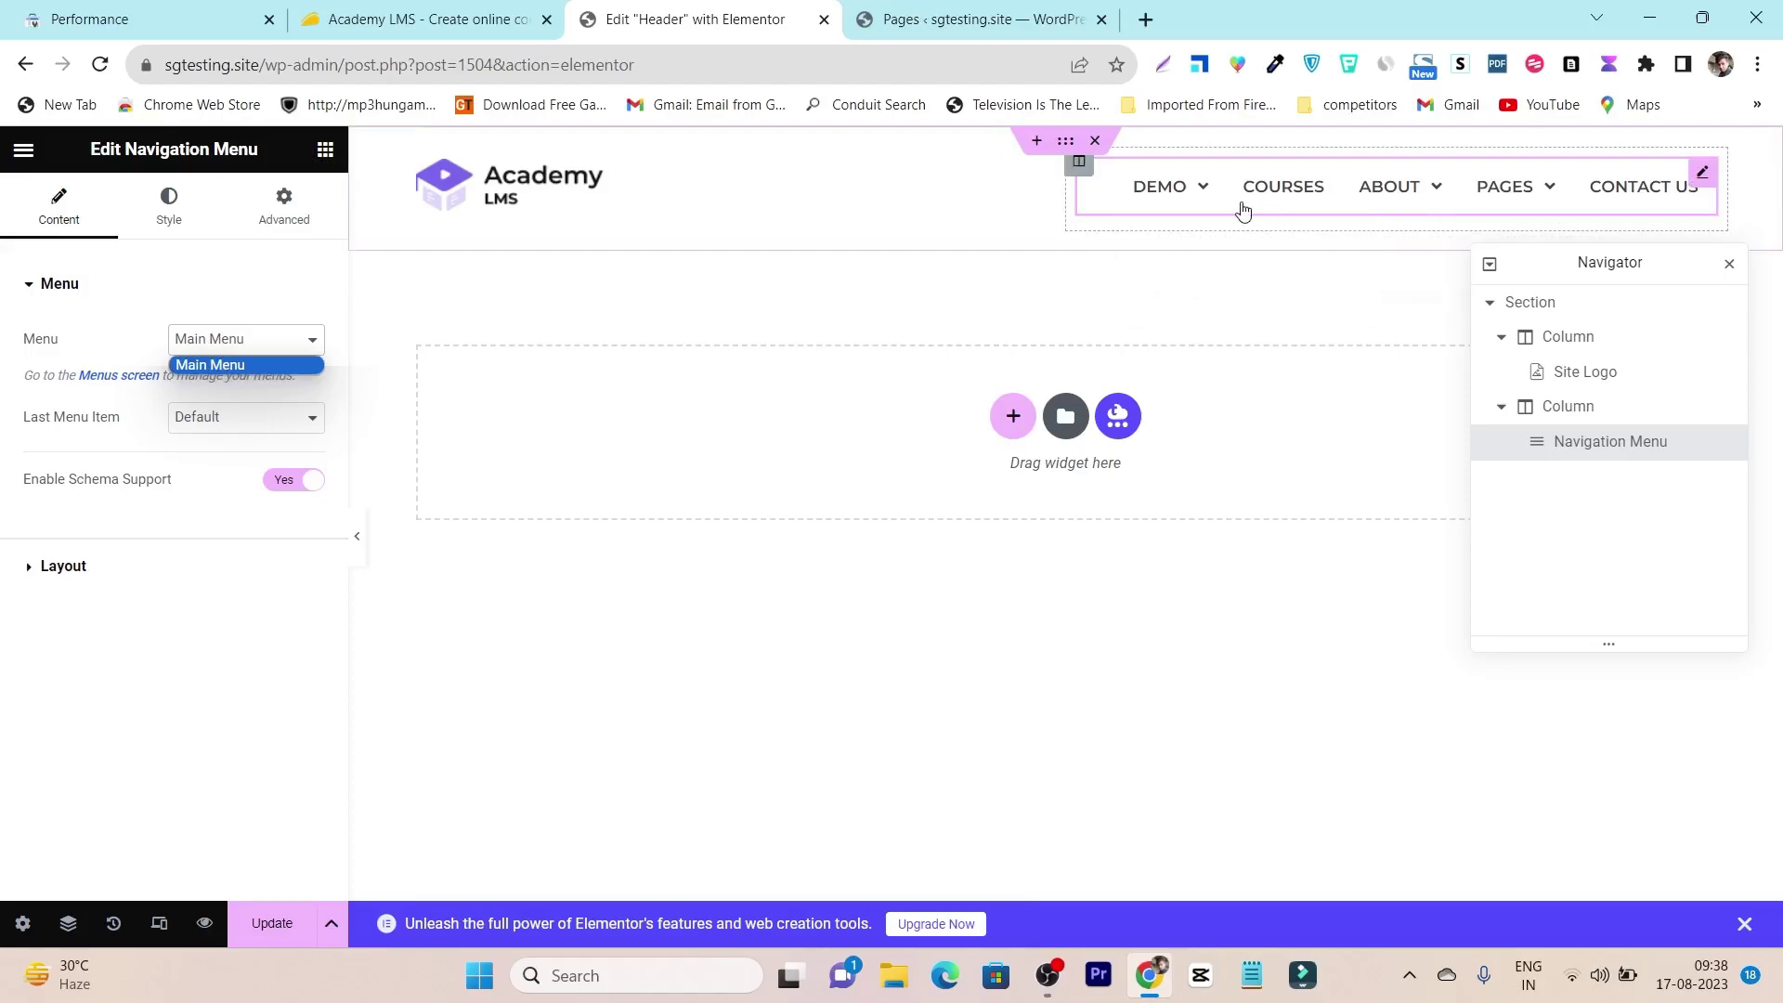
{"action": "left_click", "coordinate": [1077, 529]}
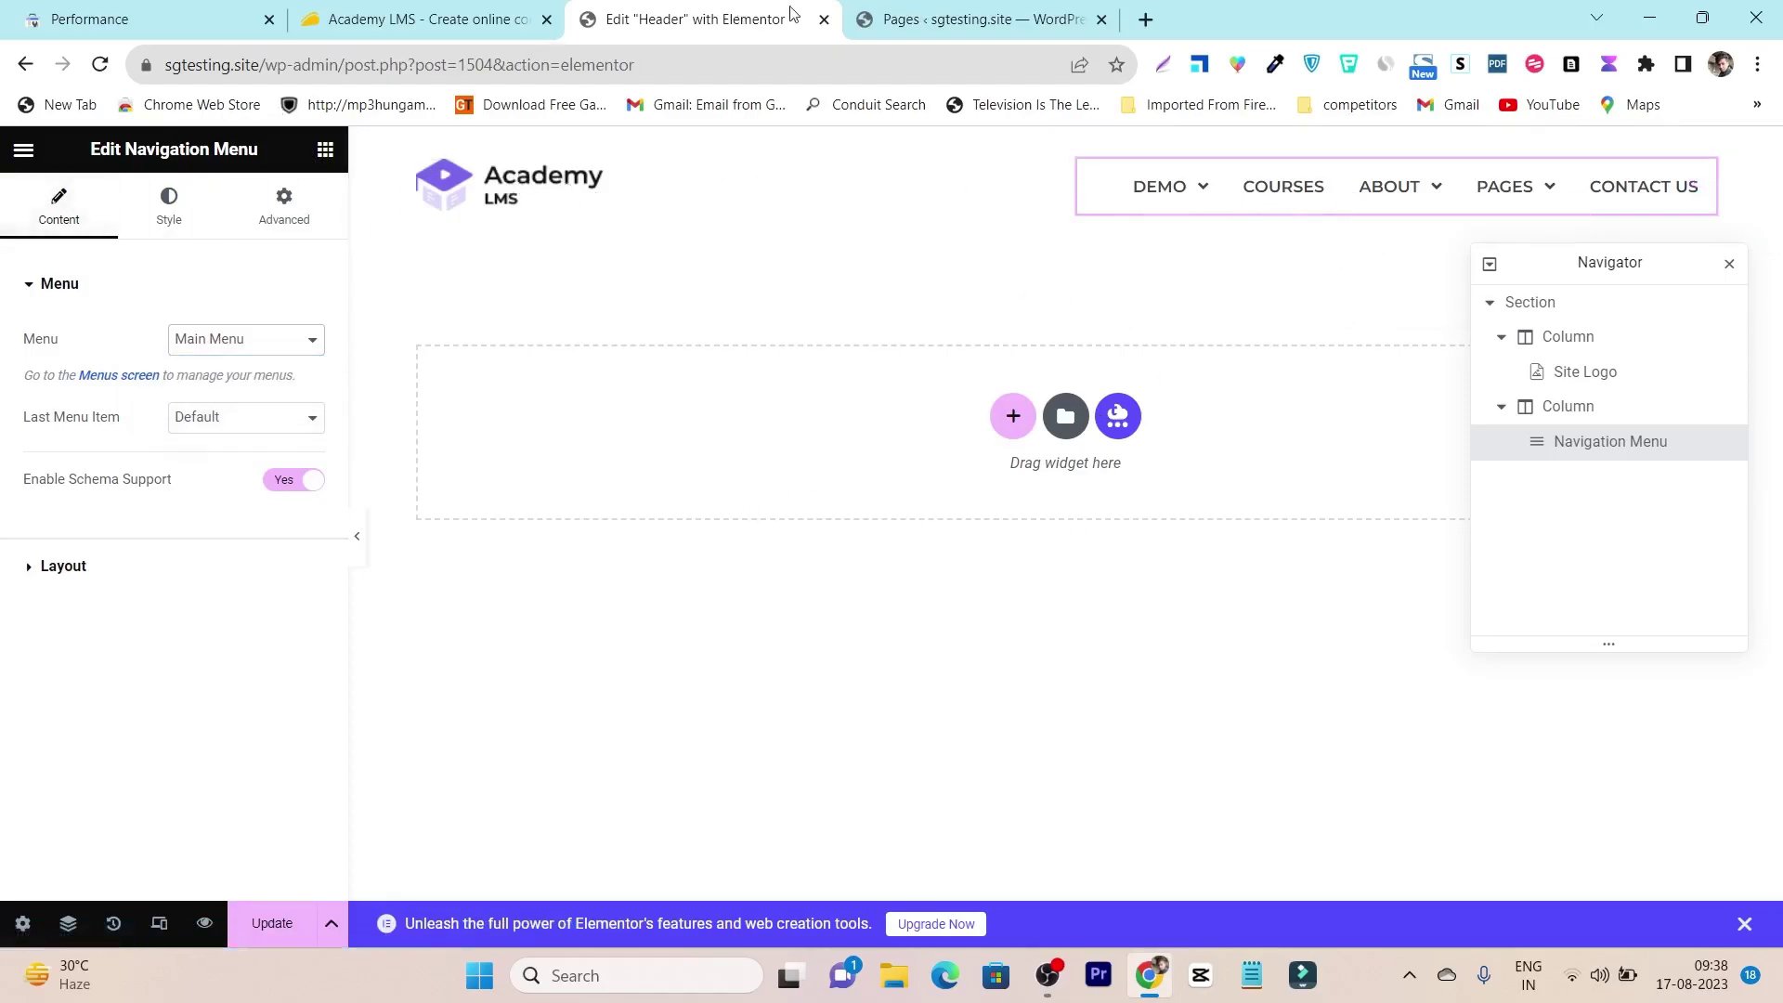
{"action": "left_click", "coordinate": [823, 20]}
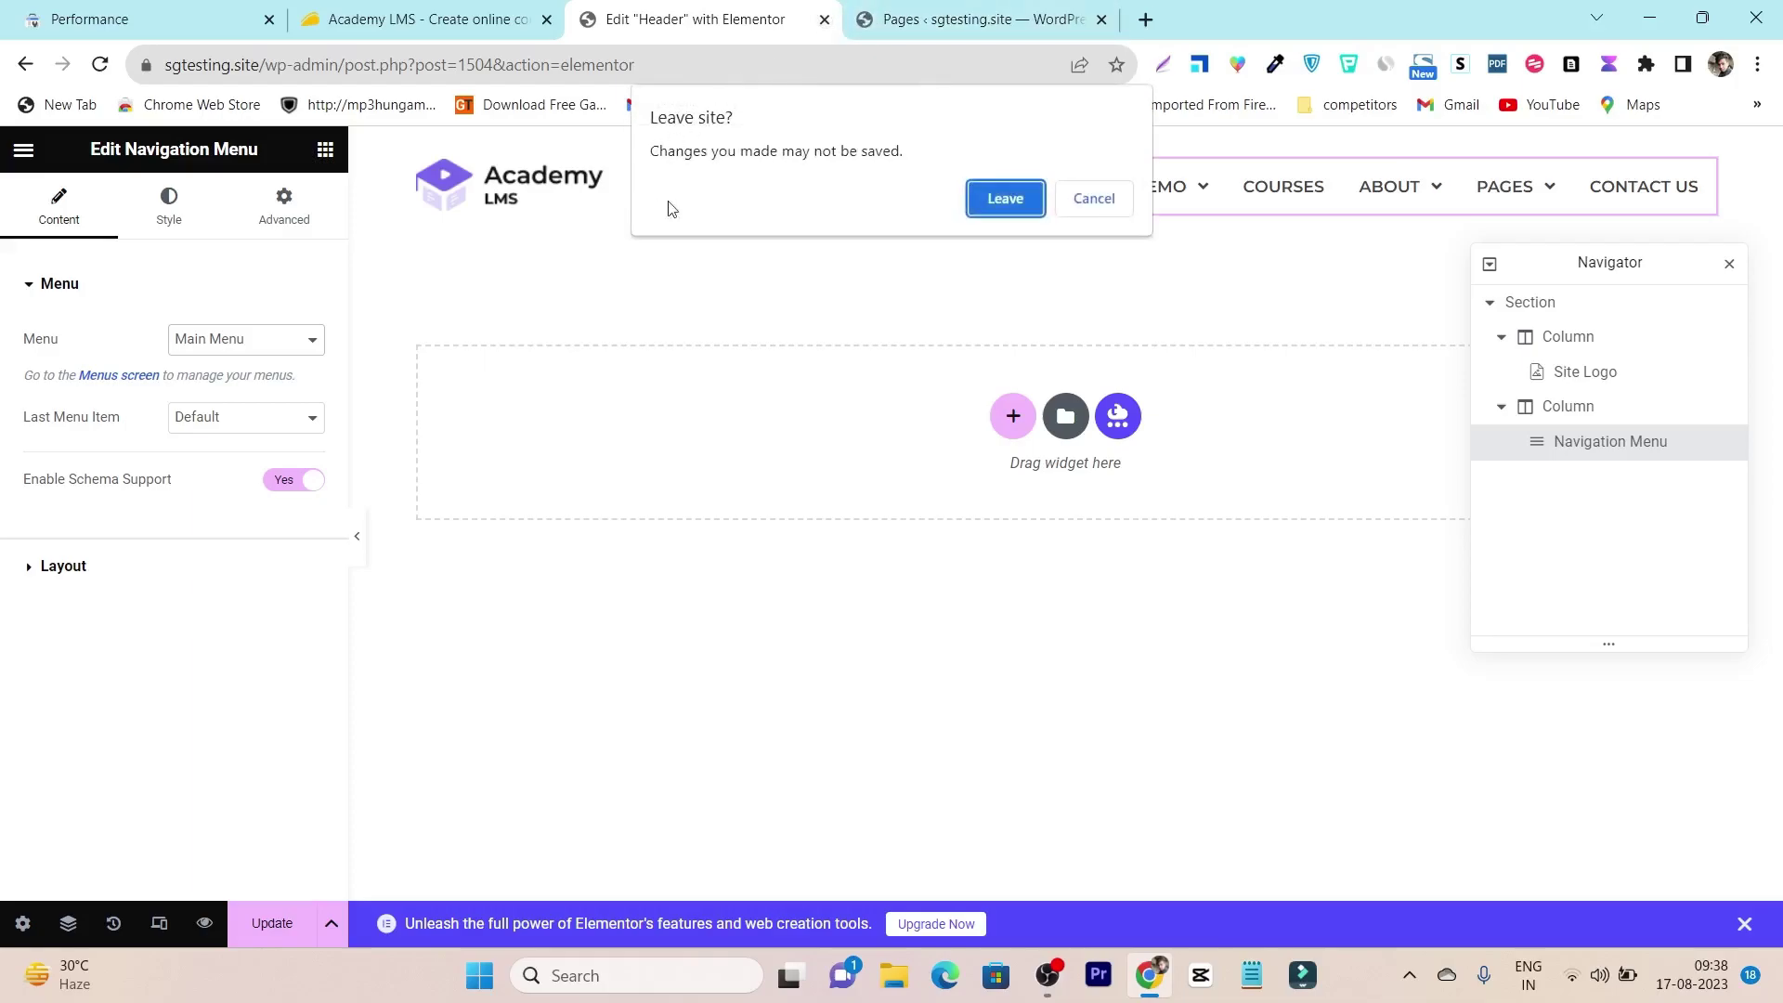
{"action": "left_click", "coordinate": [1004, 200]}
Step: Open the Academy LMS course list and start adding a new course
{"action": "scroll", "coordinate": [59, 446], "scroll_direction": "up", "scroll_amount": 3}
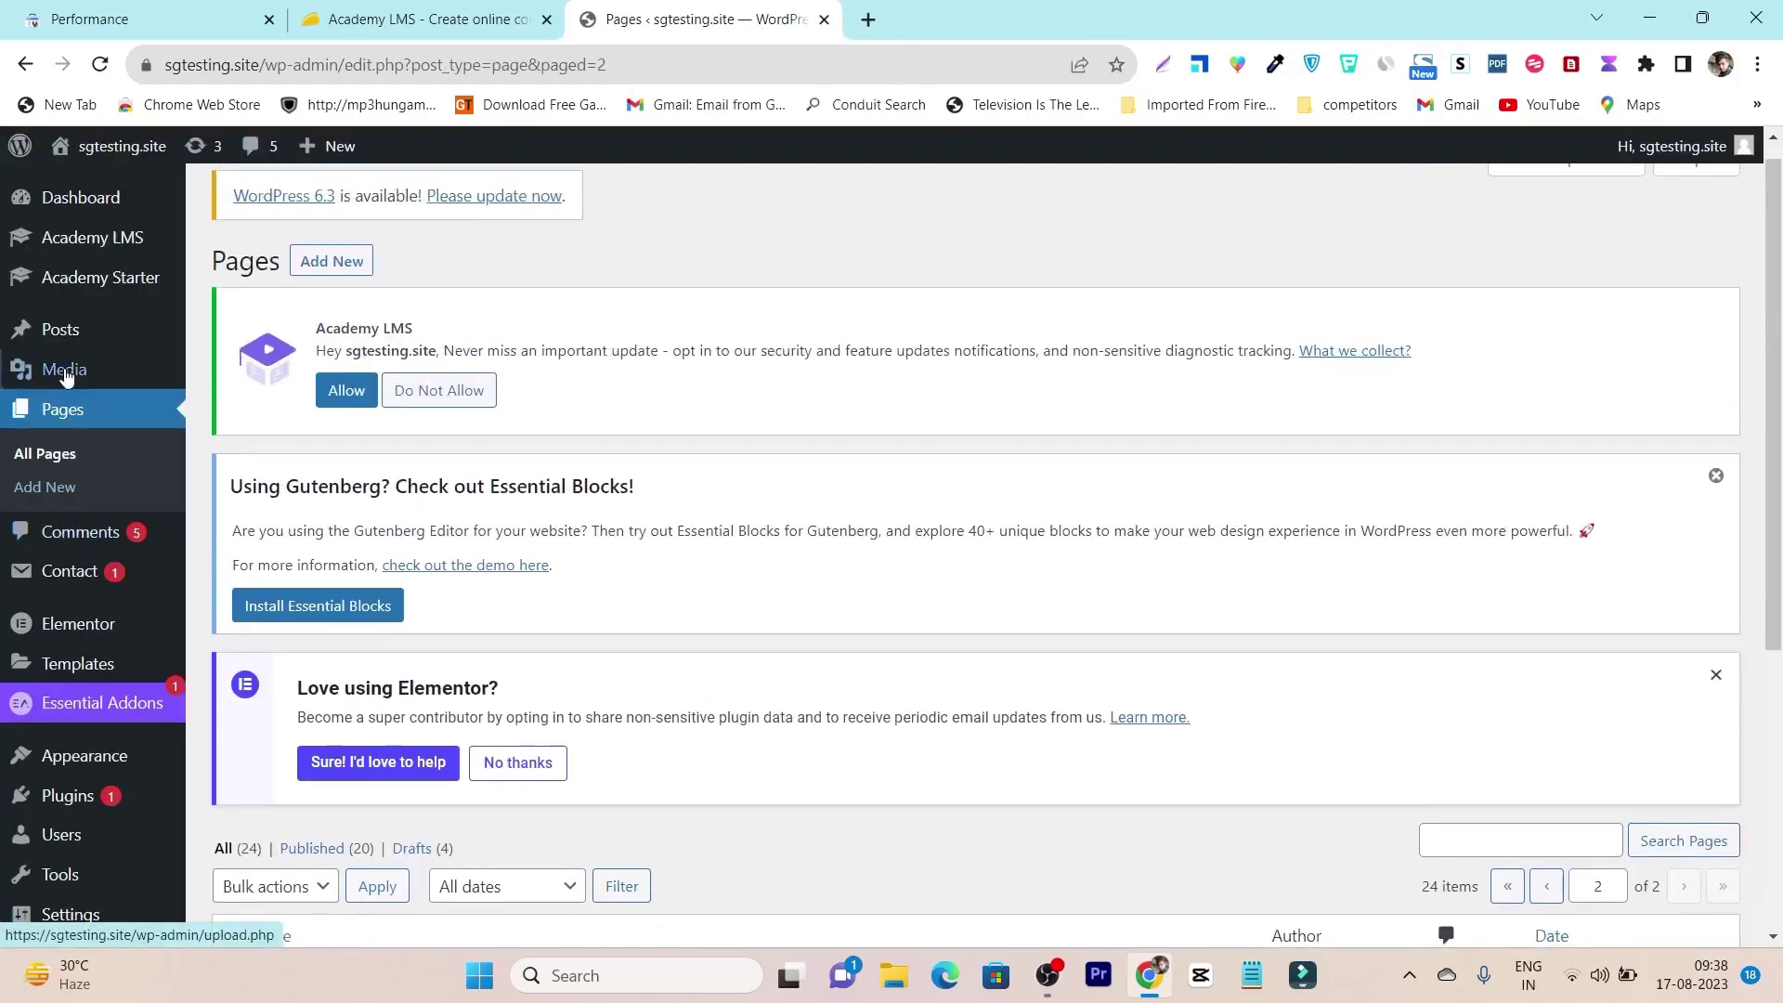
{"action": "mouse_move", "coordinate": [93, 253]}
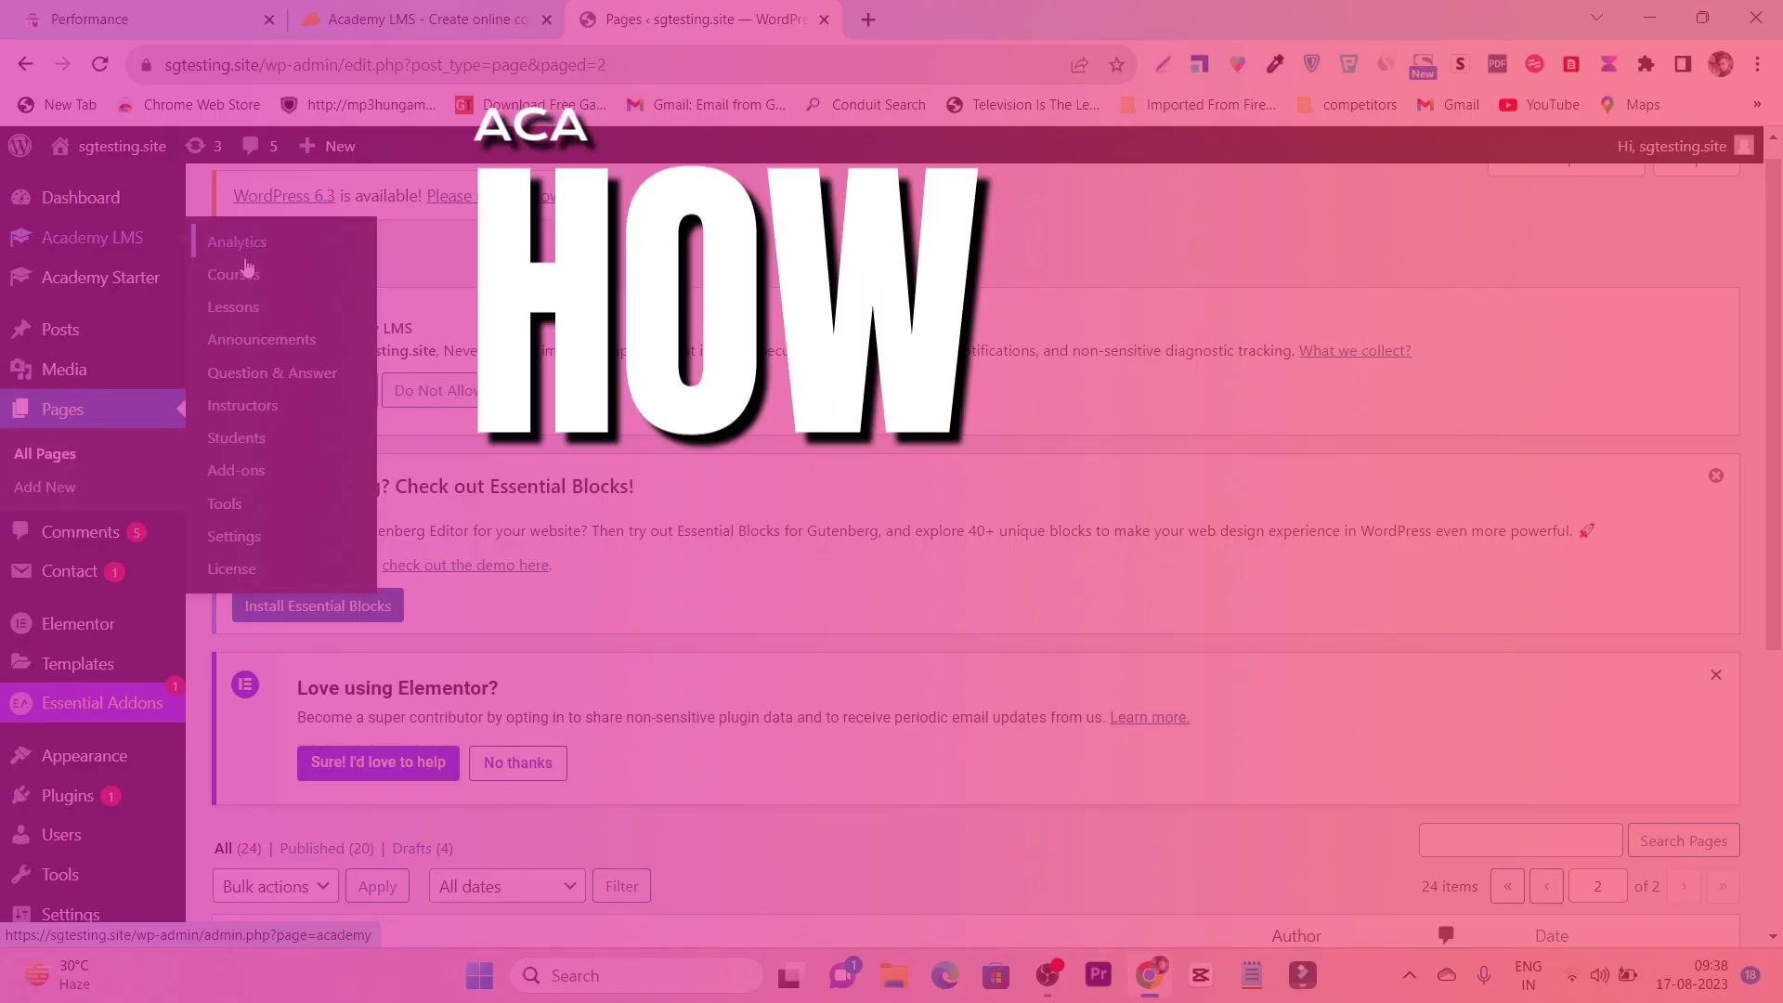
{"action": "left_click", "coordinate": [245, 272]}
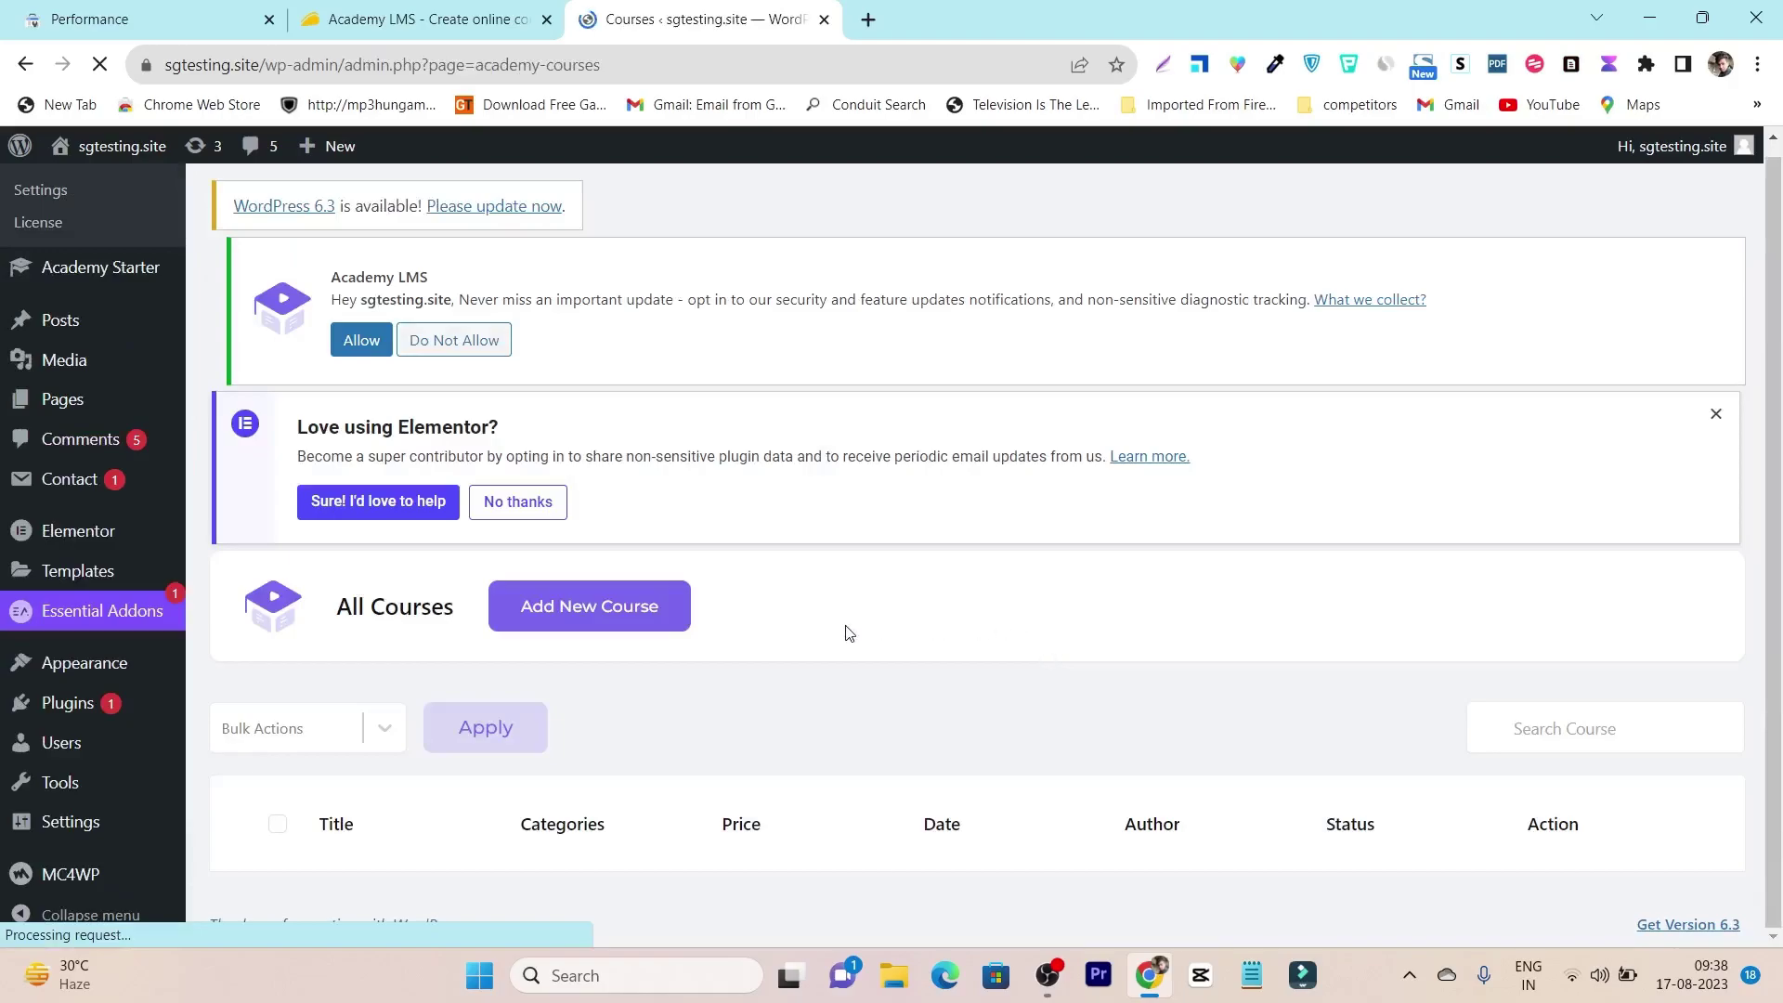
{"action": "scroll", "coordinate": [604, 807], "scroll_direction": "down", "scroll_amount": 2}
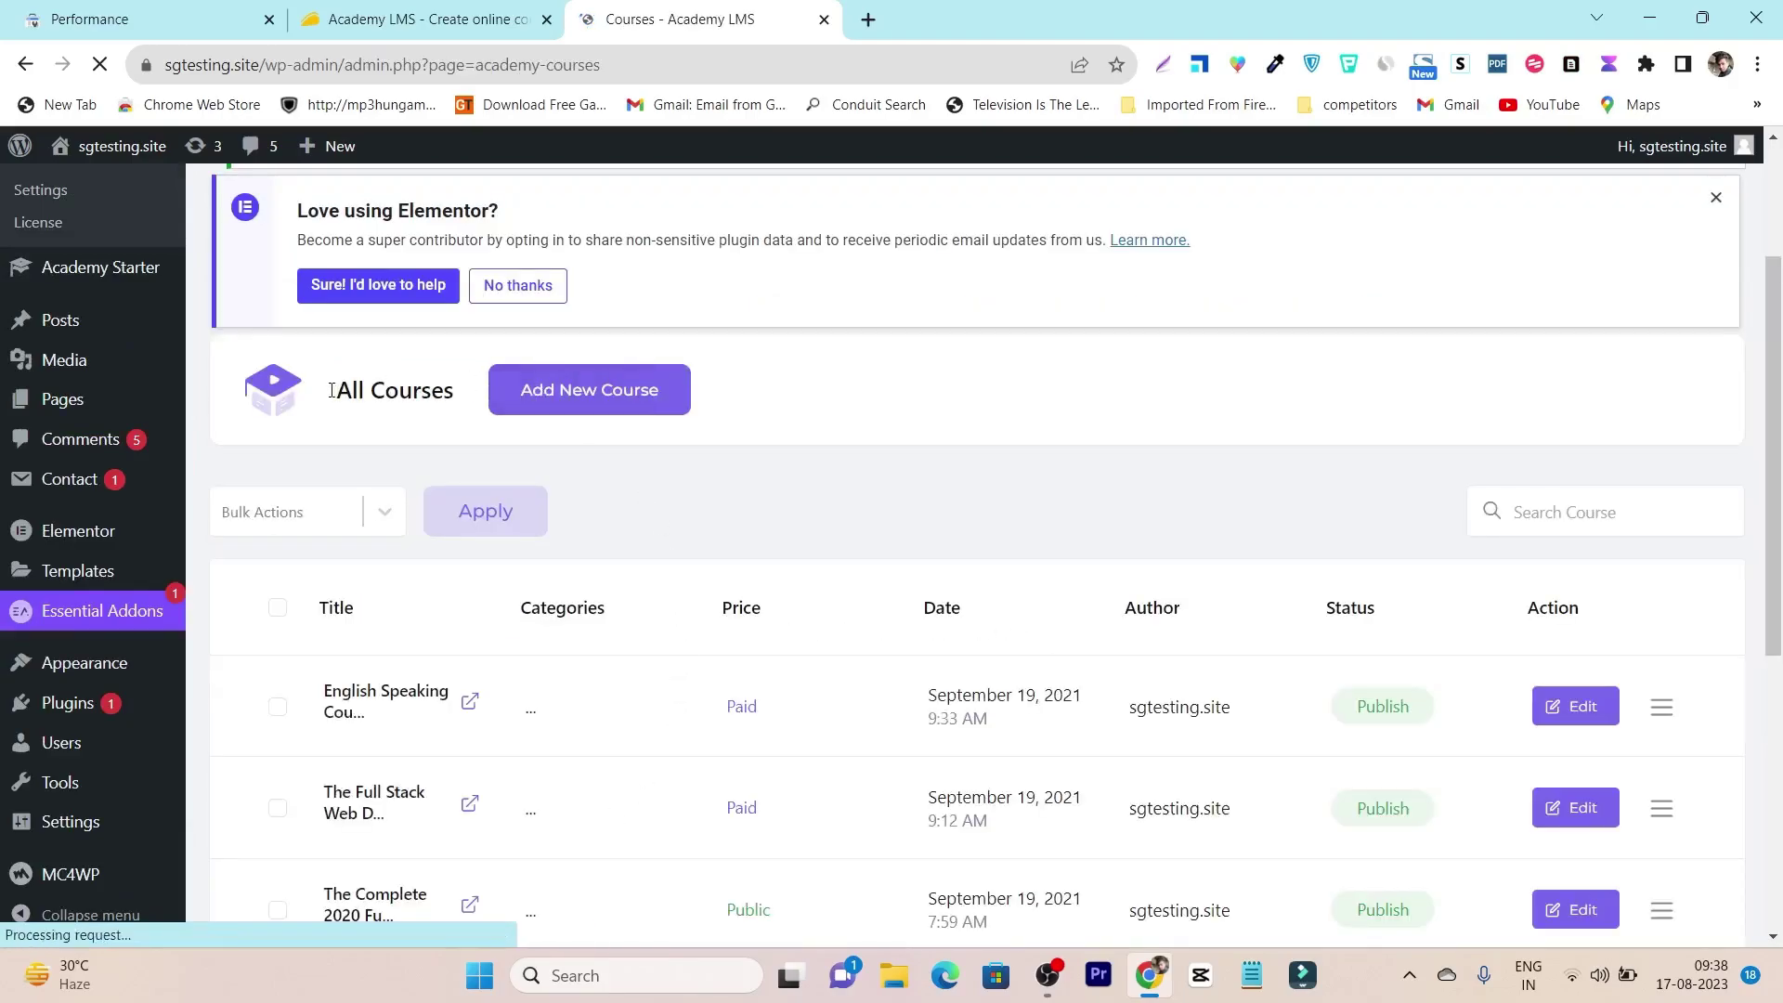
{"action": "left_click", "coordinate": [618, 396]}
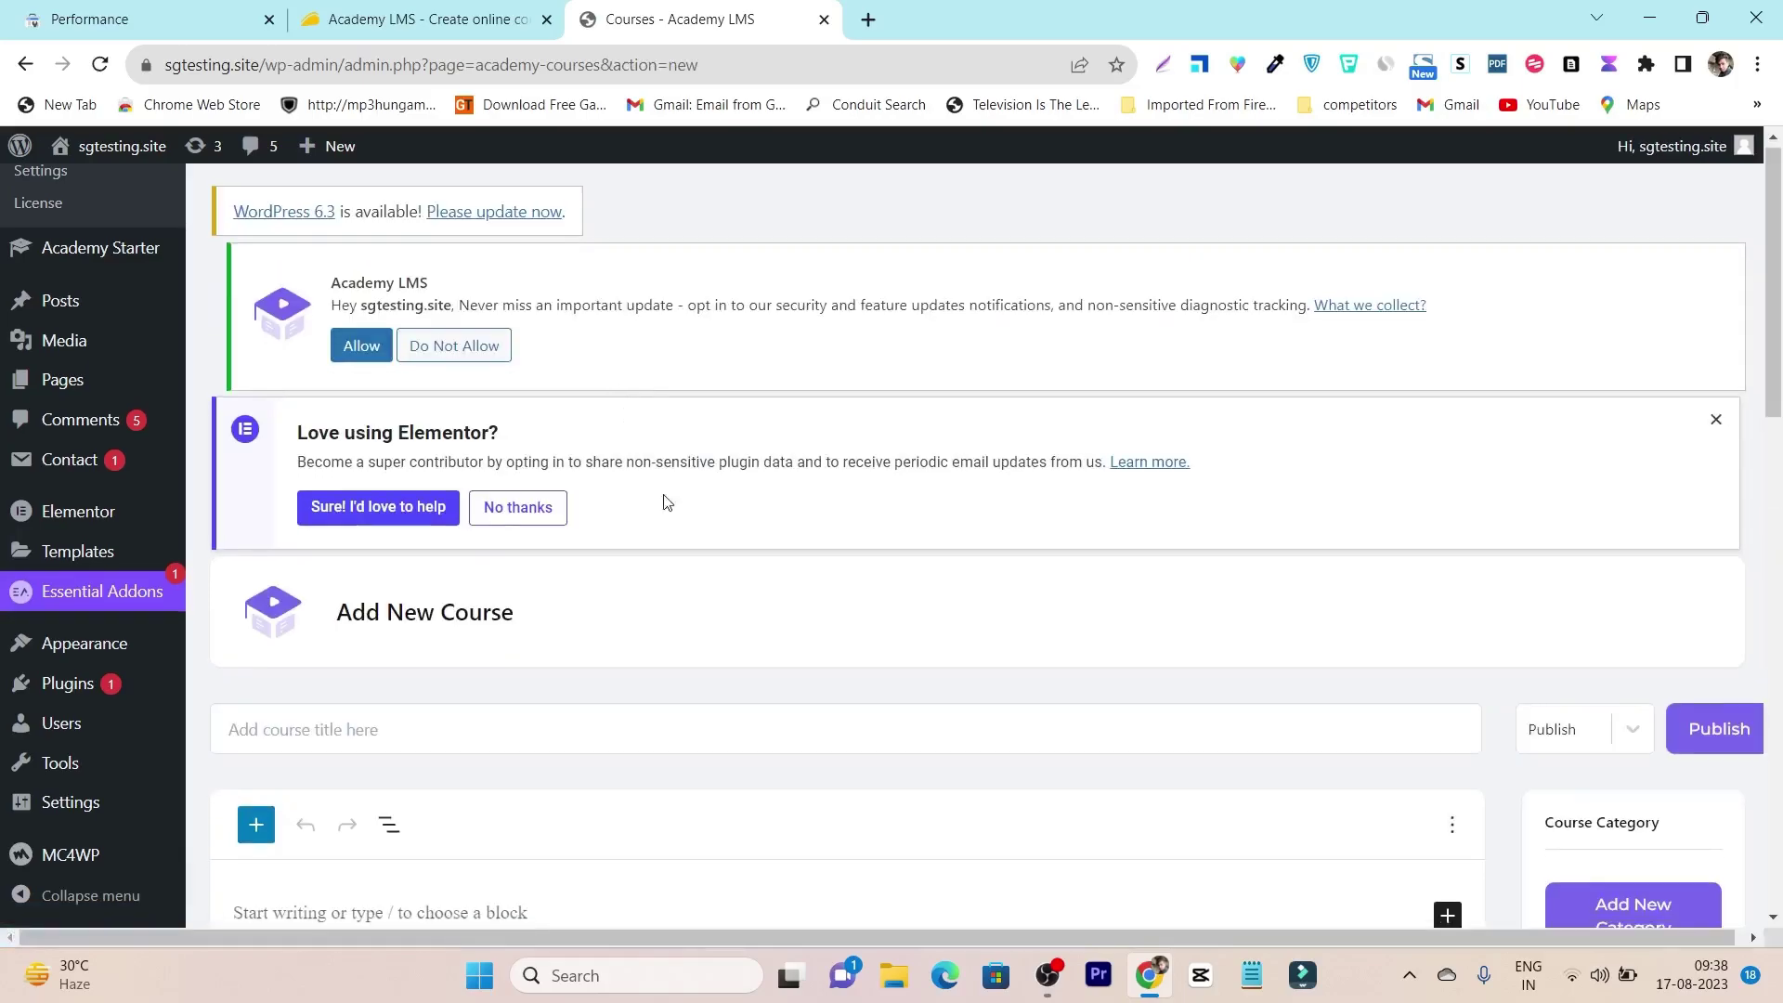
Step: Look over the Add New Course form, from title and content through course type and settings to the Course Builder
{"action": "scroll", "coordinate": [453, 469], "scroll_direction": "down", "scroll_amount": 4}
{"action": "scroll", "coordinate": [595, 703], "scroll_direction": "down", "scroll_amount": 8}
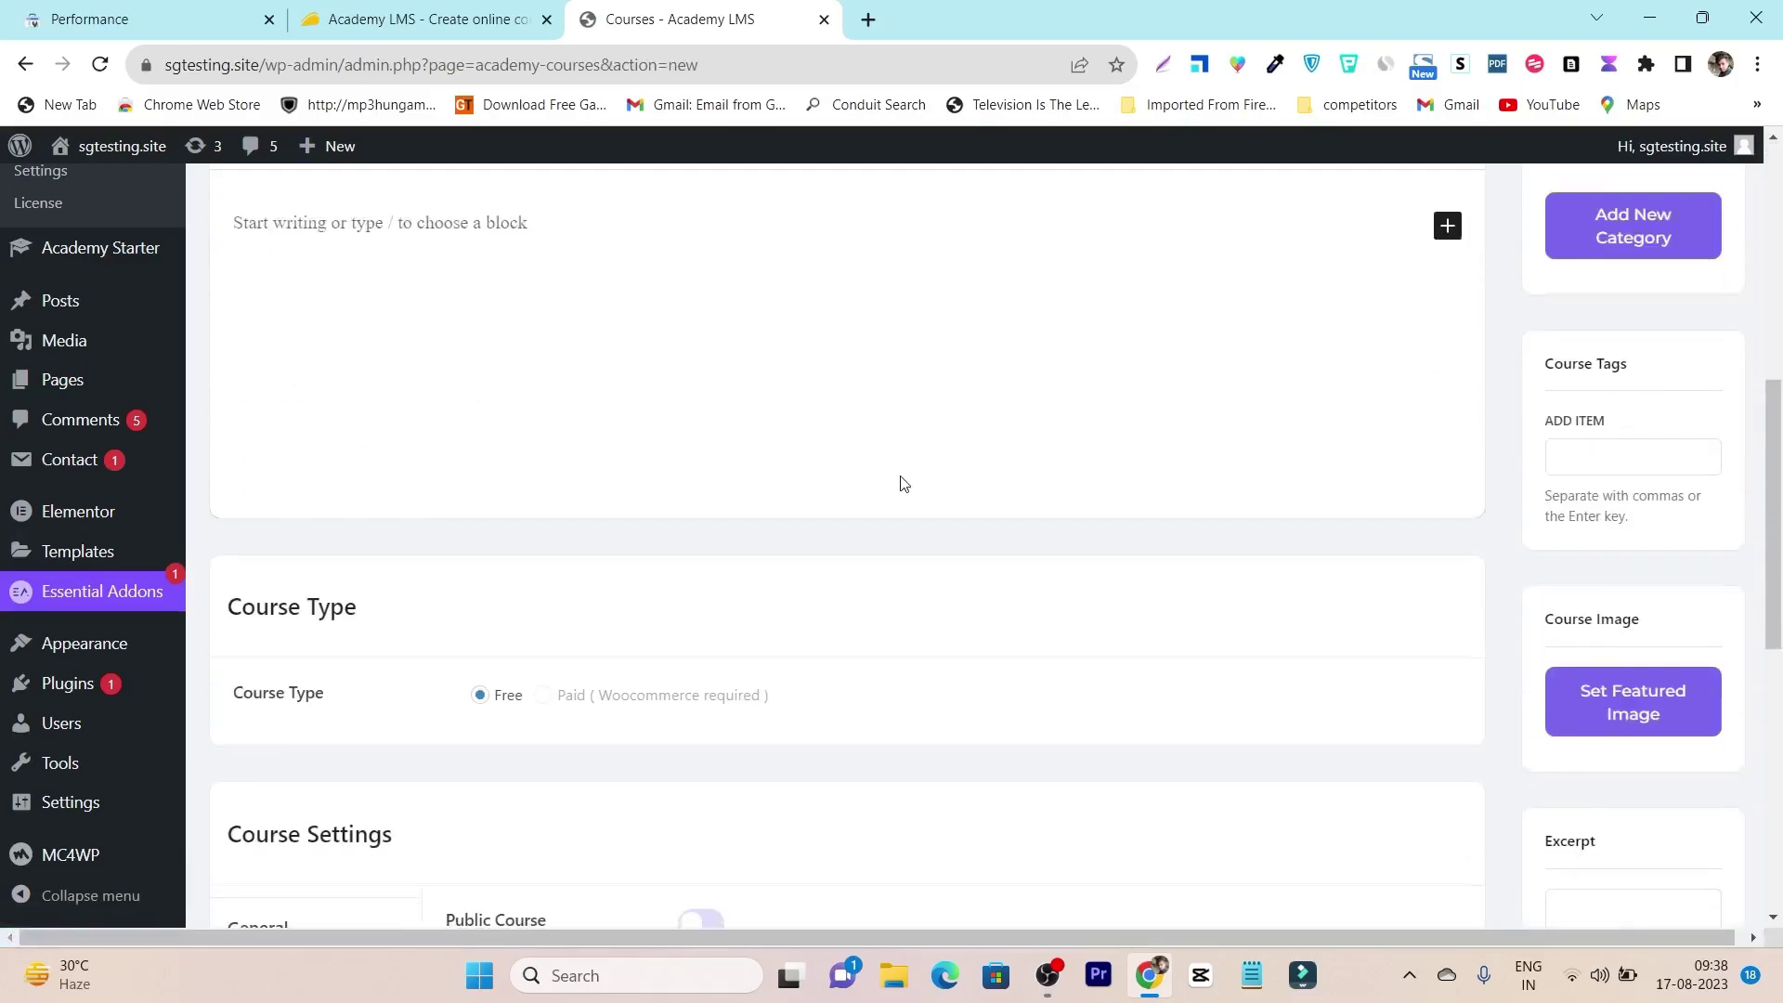
{"action": "scroll", "coordinate": [820, 454], "scroll_direction": "down", "scroll_amount": 5}
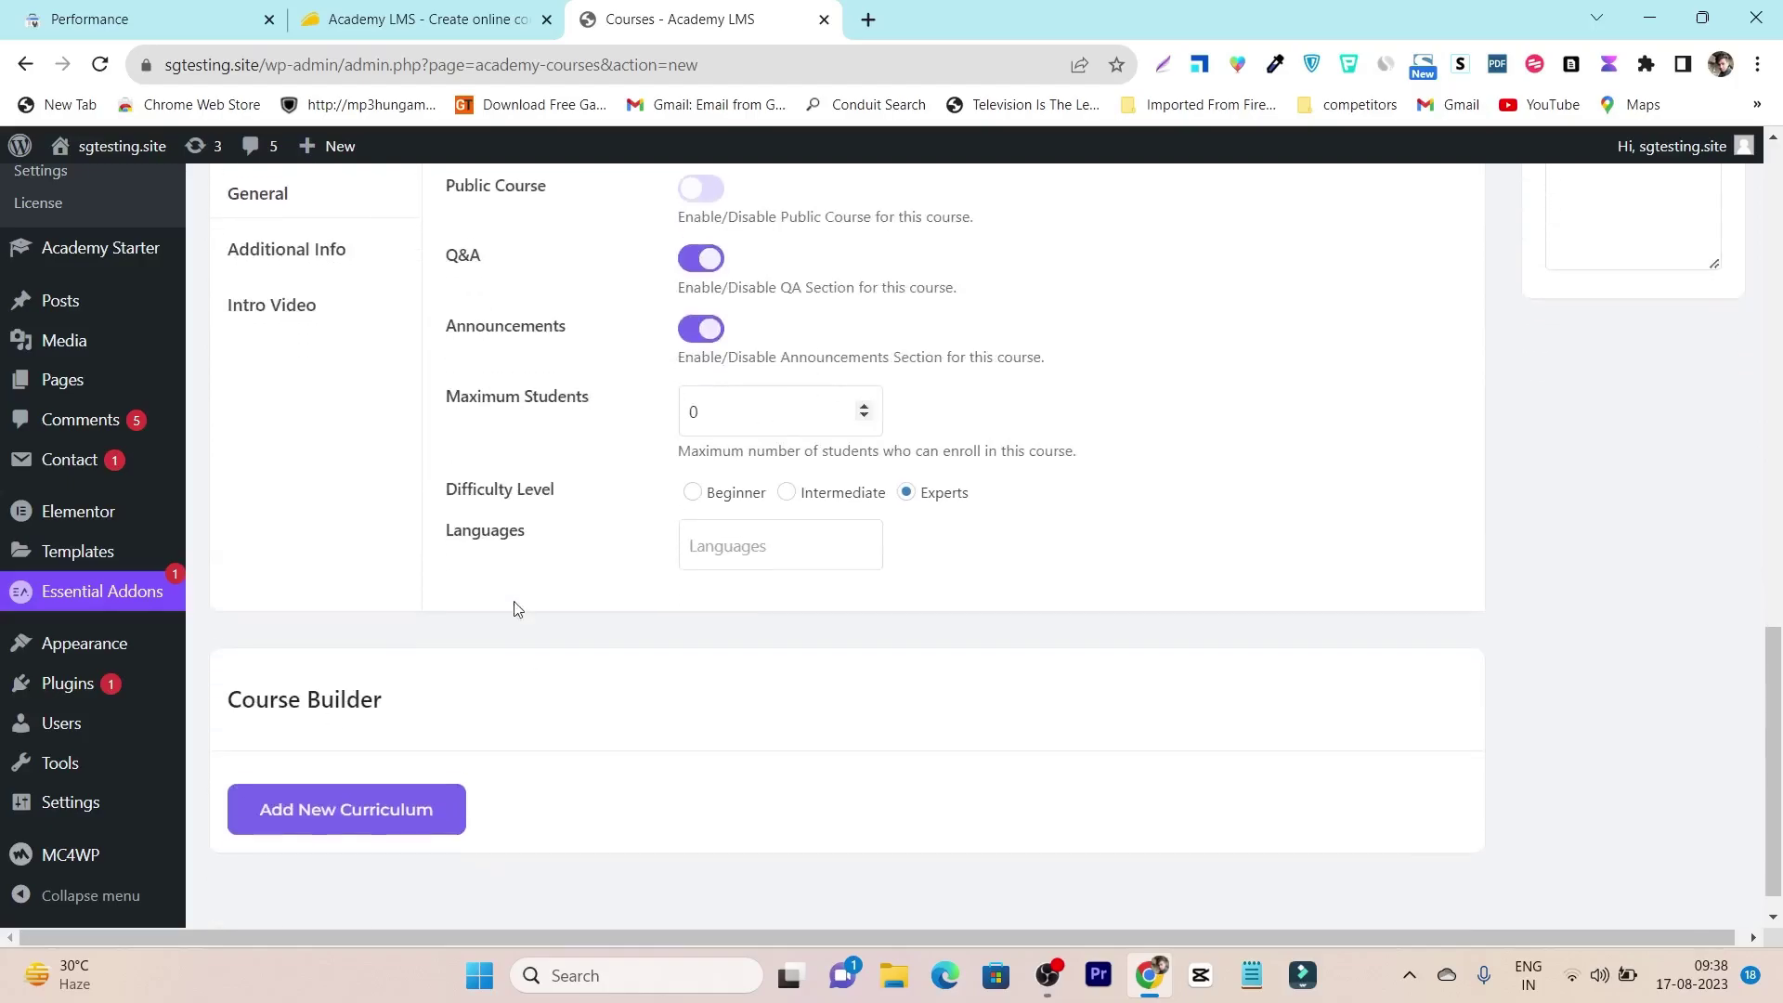
{"action": "scroll", "coordinate": [1501, 665], "scroll_direction": "up", "scroll_amount": 13}
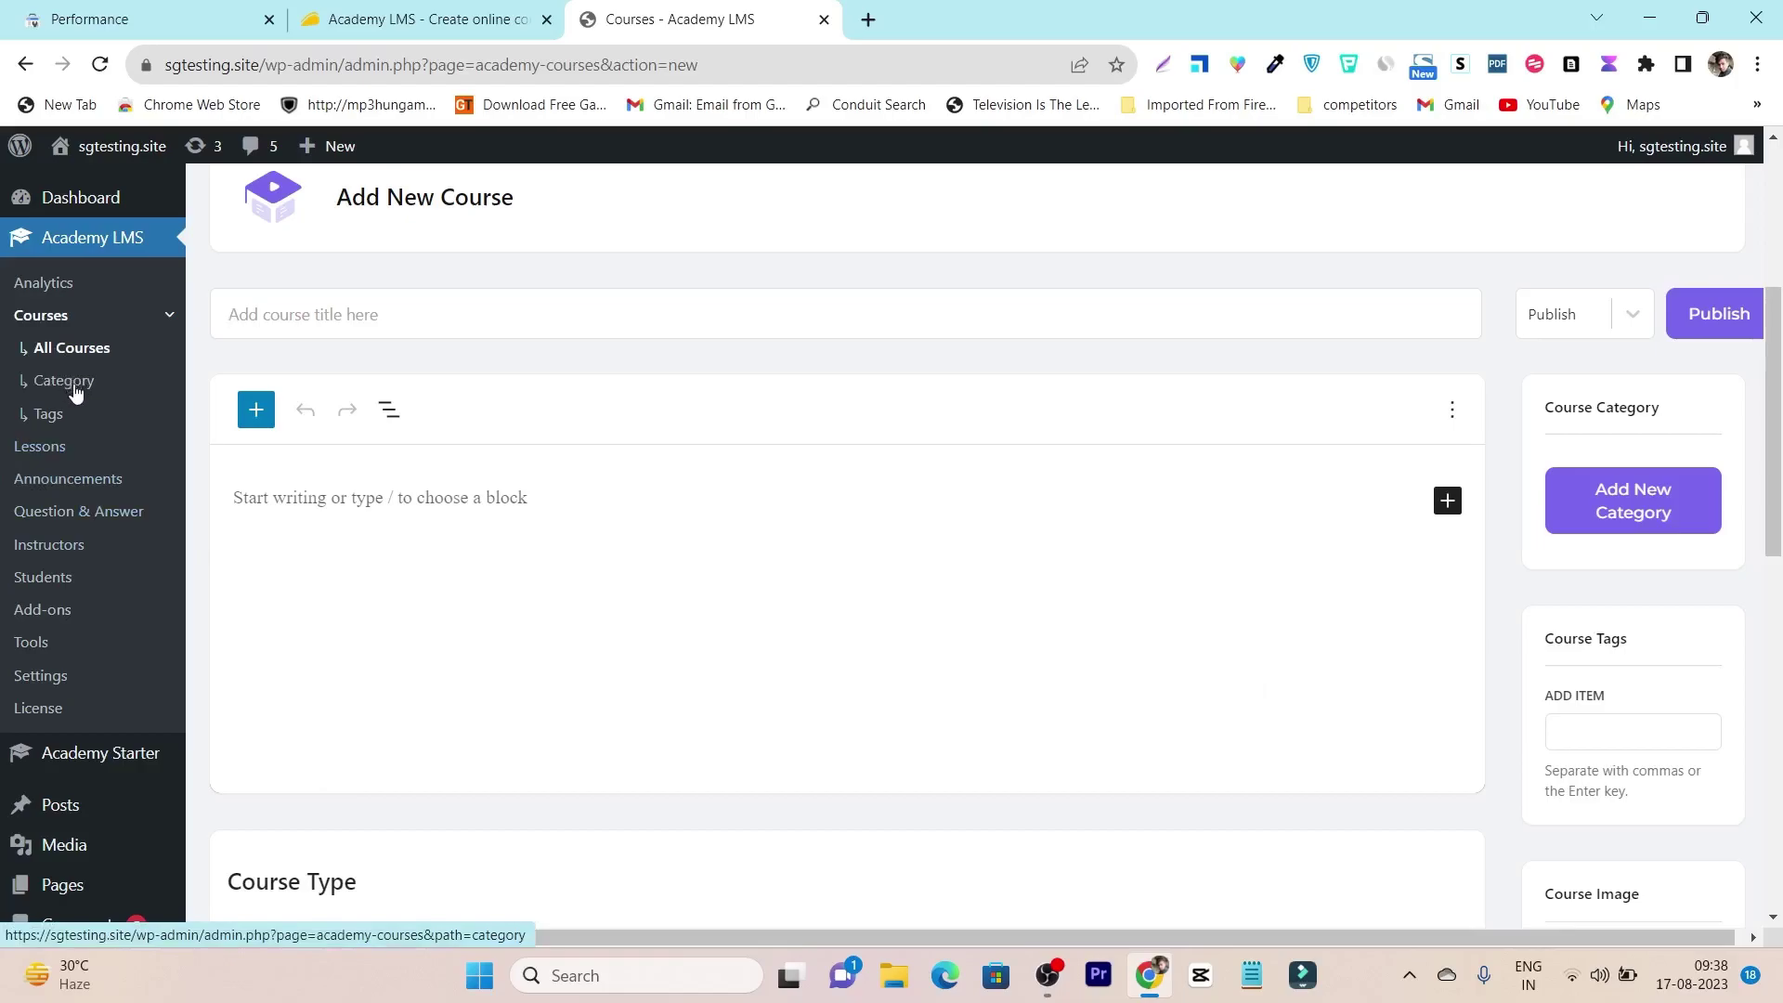
Step: Open the Academy LMS Lessons page and look over its lesson list and the option for adding lessons
{"action": "left_click", "coordinate": [47, 447]}
{"action": "scroll", "coordinate": [56, 473], "scroll_direction": "down", "scroll_amount": 4}
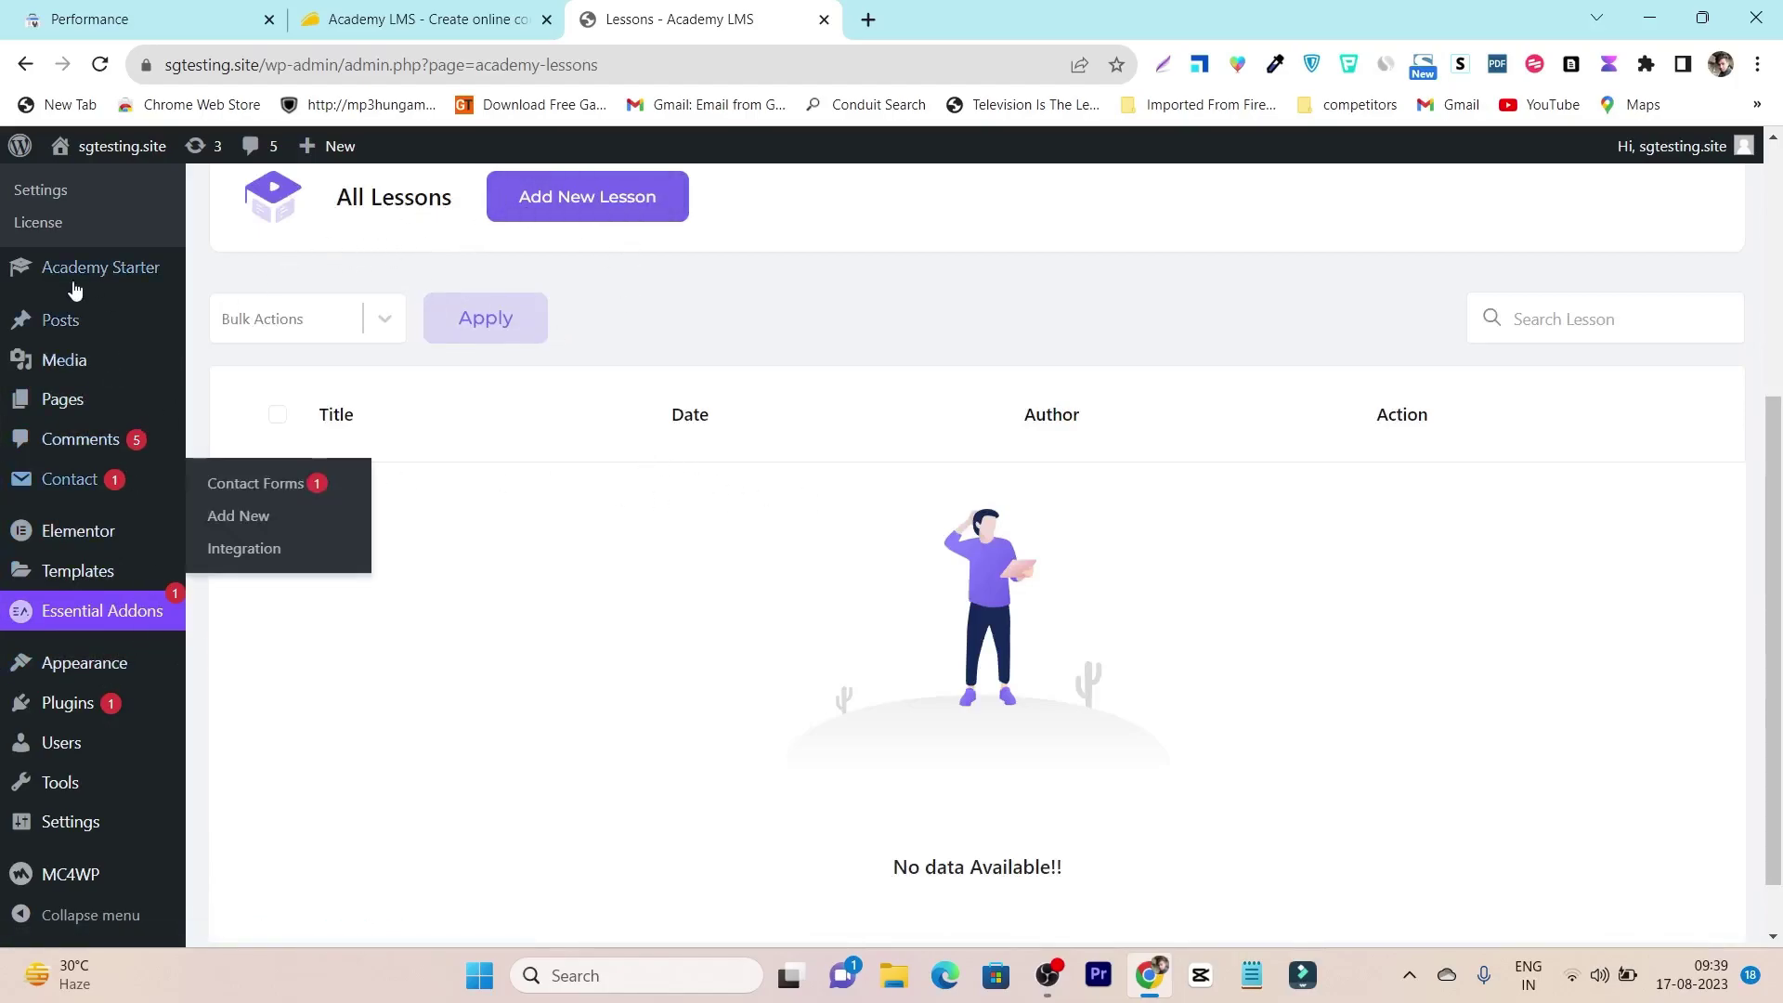
{"action": "scroll", "coordinate": [106, 285], "scroll_direction": "up", "scroll_amount": 1}
{"action": "scroll", "coordinate": [521, 561], "scroll_direction": "up", "scroll_amount": 3}
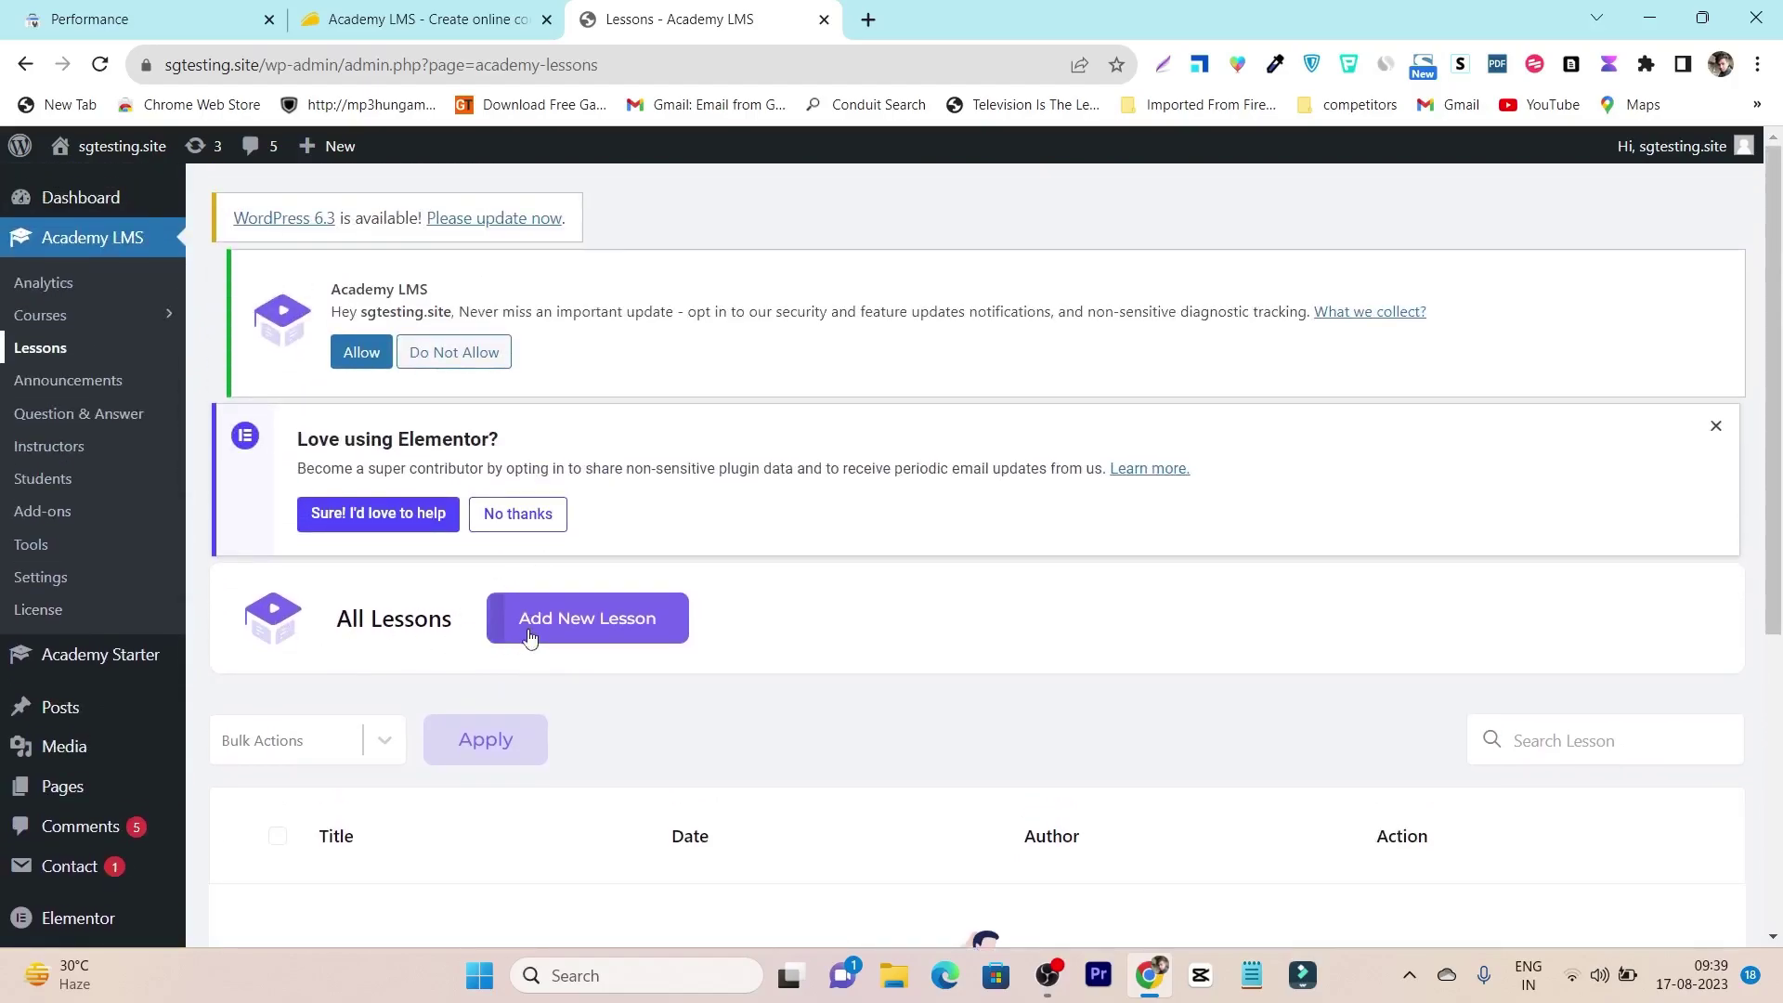
{"action": "scroll", "coordinate": [656, 645], "scroll_direction": "down", "scroll_amount": 4}
{"action": "scroll", "coordinate": [657, 645], "scroll_direction": "up", "scroll_amount": 3}
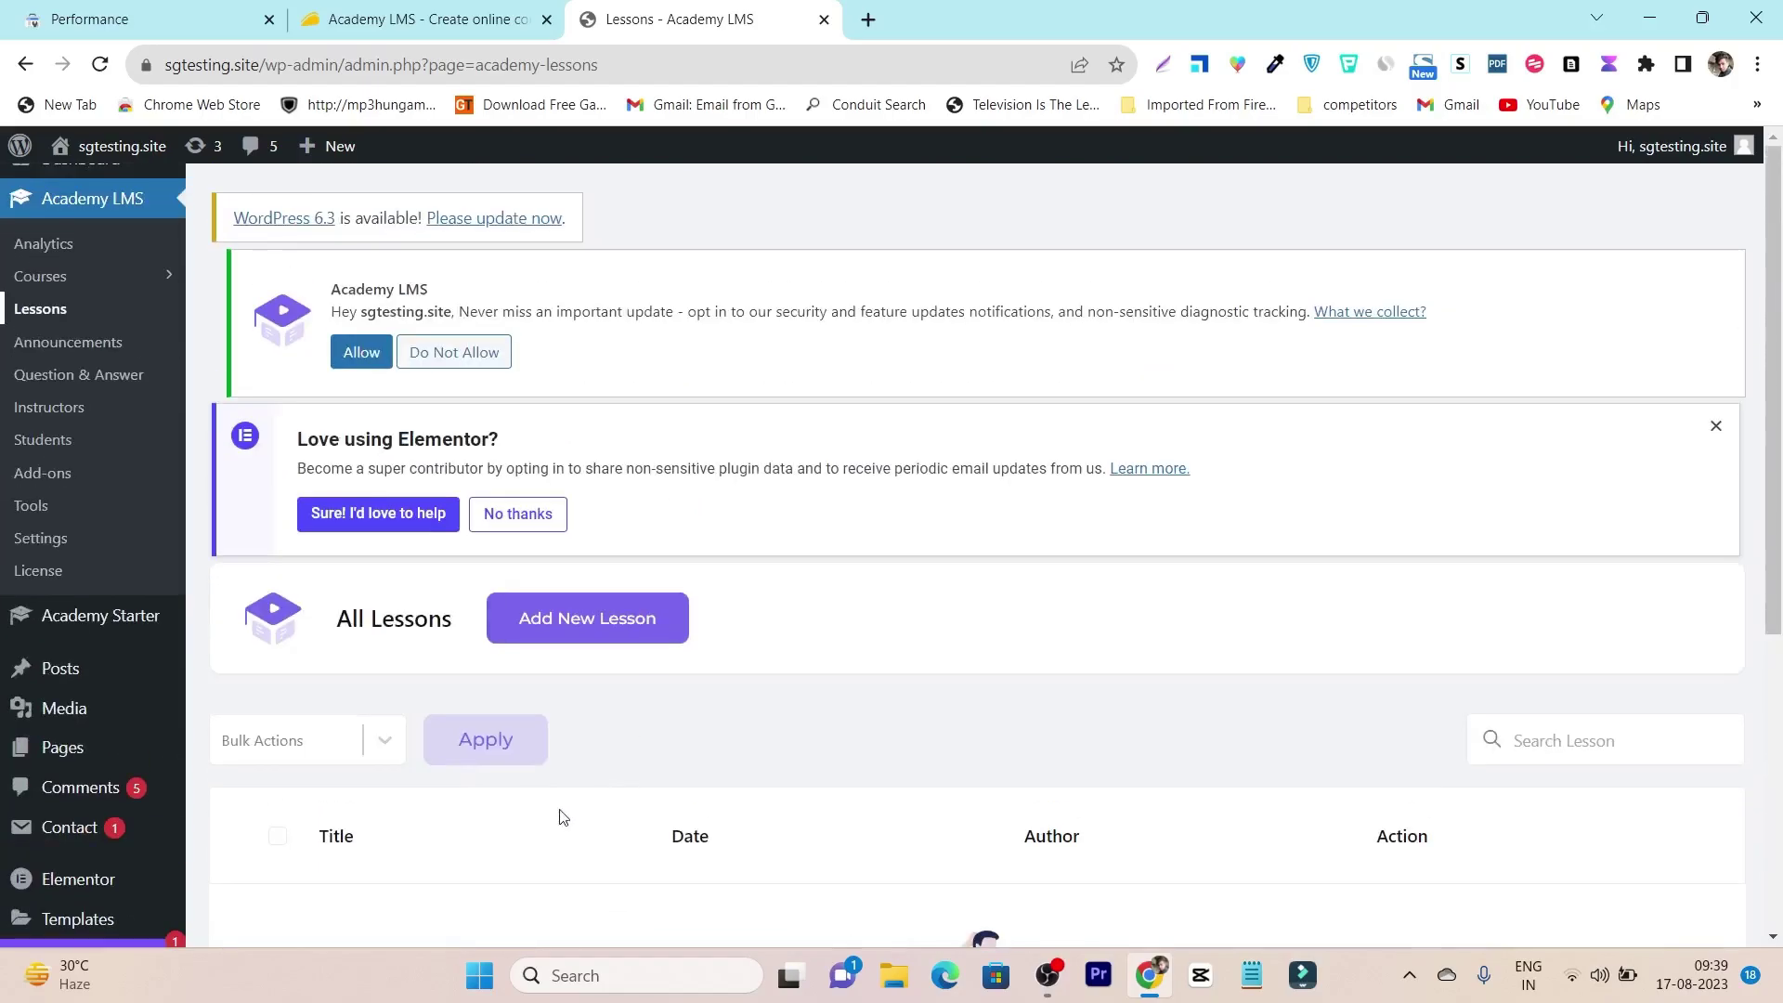
Step: View the Academy LMS Announcements page and review the student questions on the Question & Answer page
{"action": "left_click", "coordinate": [65, 347]}
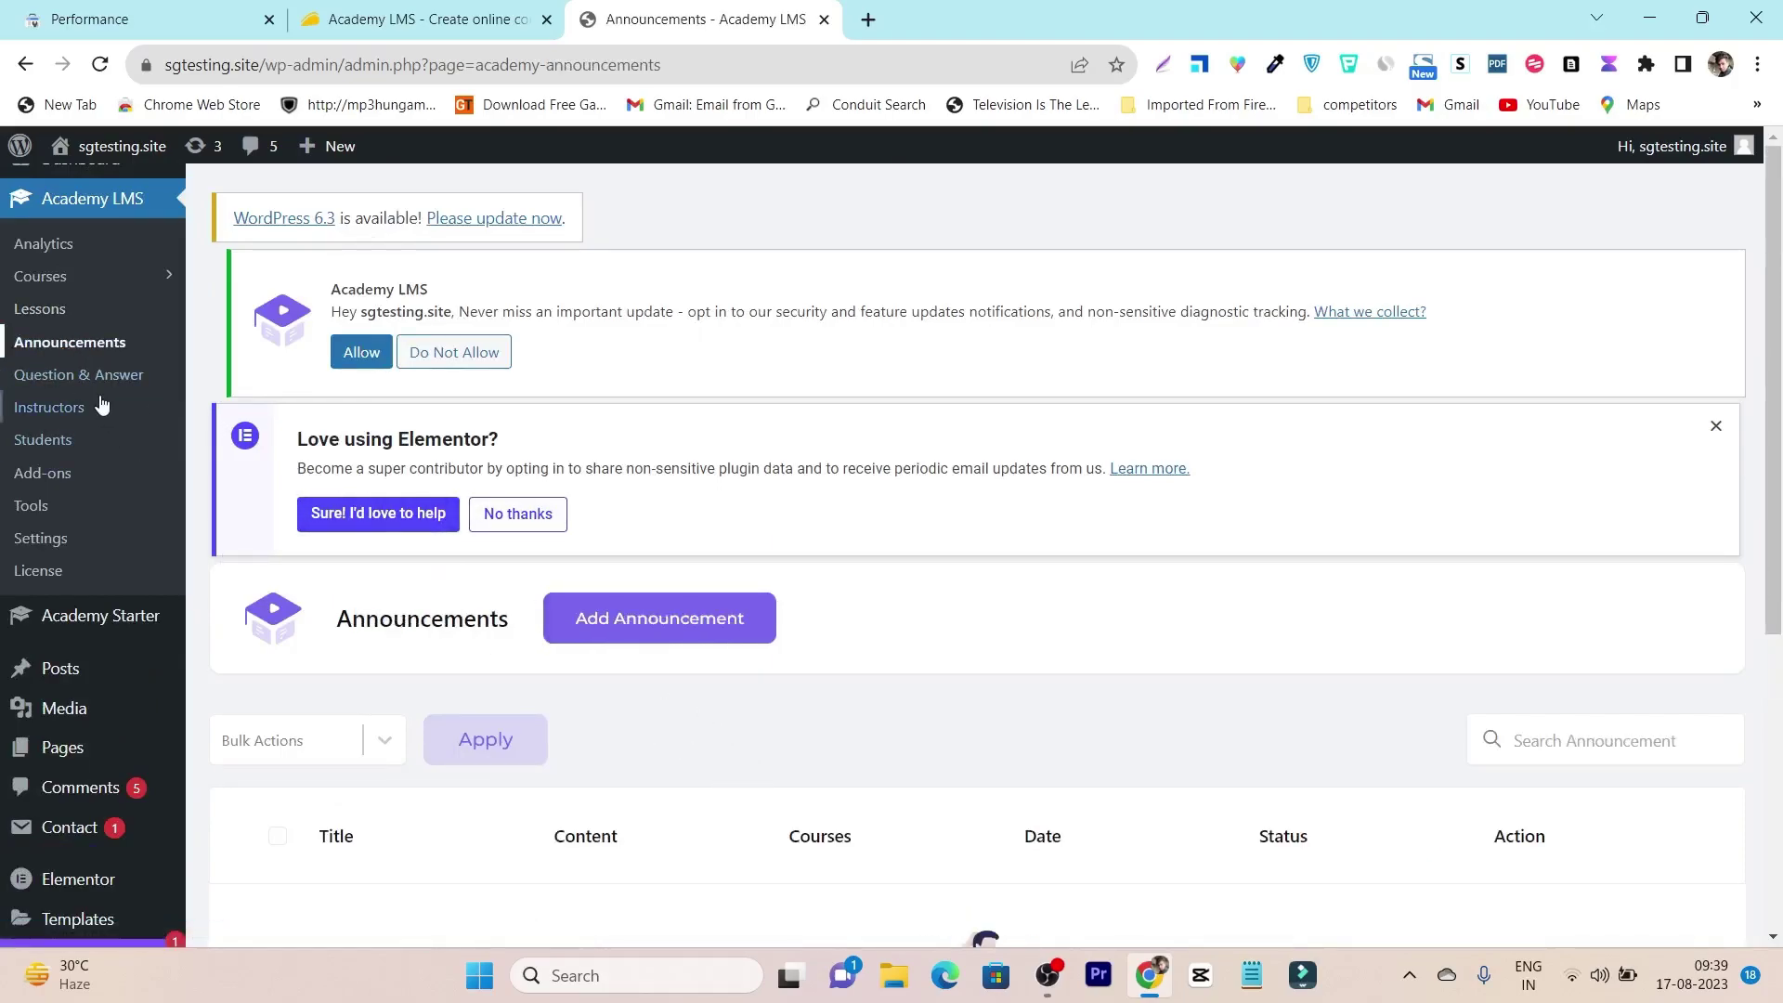
{"action": "left_click", "coordinate": [37, 374]}
{"action": "scroll", "coordinate": [684, 708], "scroll_direction": "down", "scroll_amount": 1}
{"action": "scroll", "coordinate": [685, 708], "scroll_direction": "down", "scroll_amount": 3}
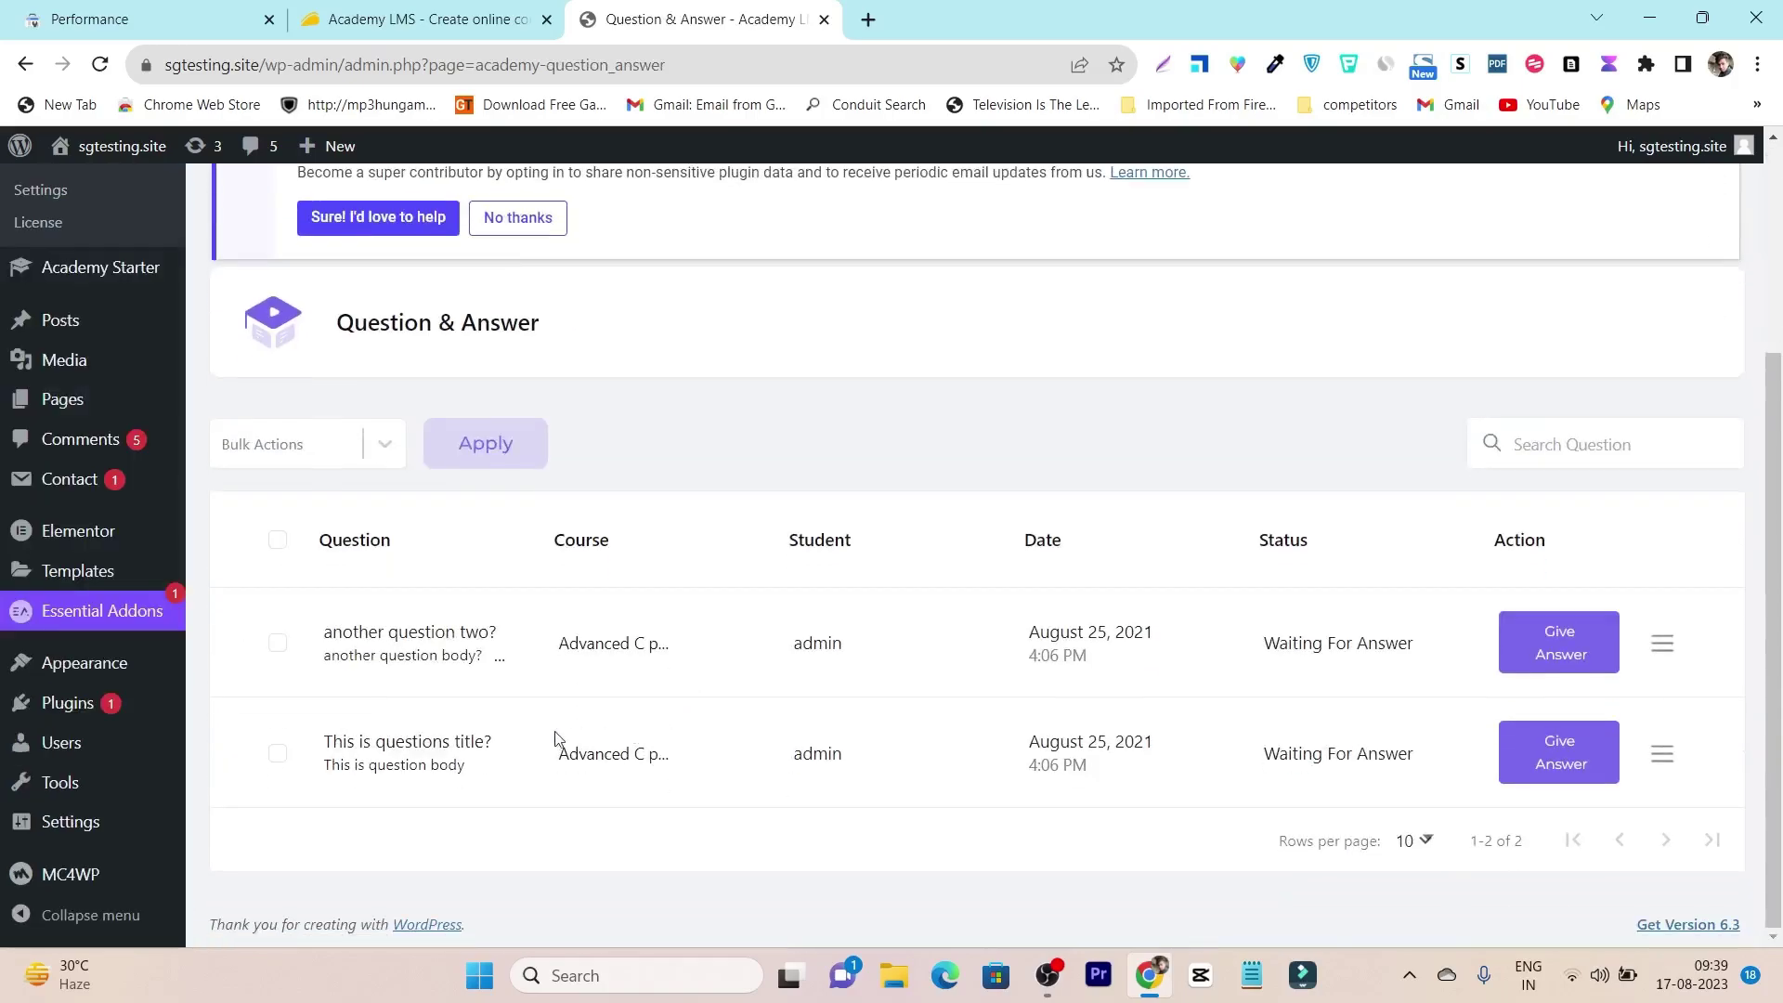
{"action": "scroll", "coordinate": [768, 696], "scroll_direction": "up", "scroll_amount": 3}
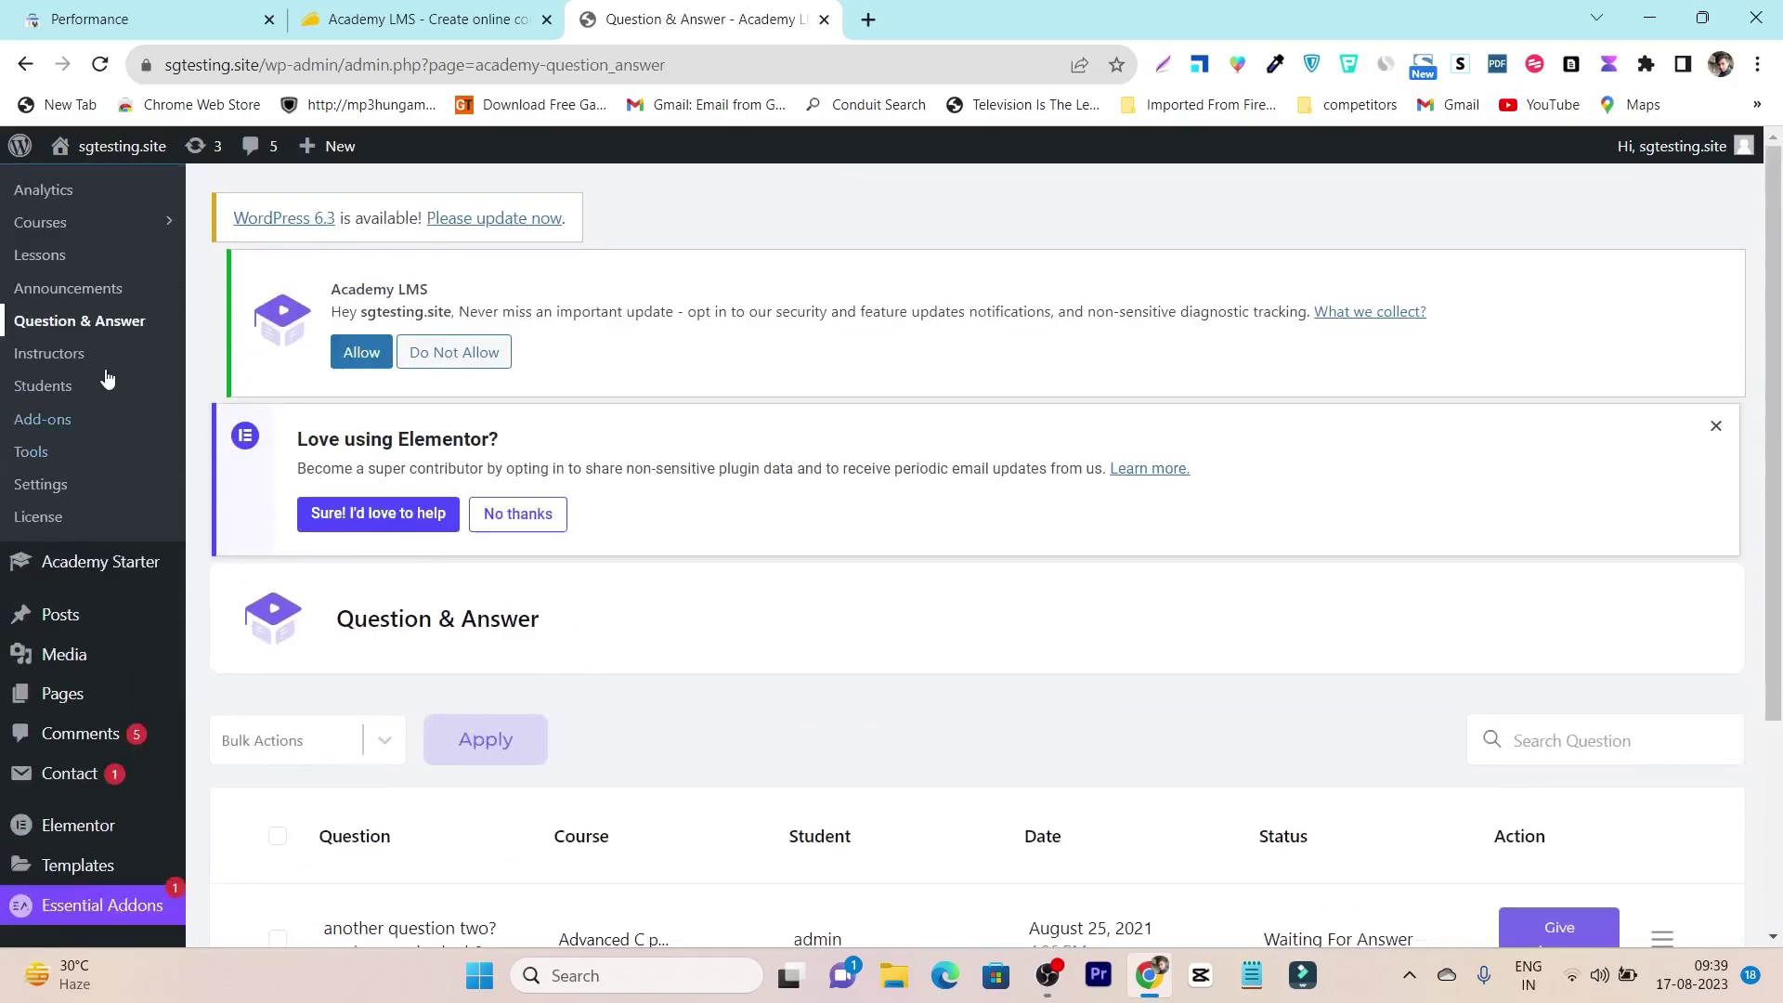
Step: View the Academy LMS Instructors page and look over the form for adding an instructor, then close it without adding anyone
{"action": "left_click", "coordinate": [56, 358]}
{"action": "scroll", "coordinate": [849, 684], "scroll_direction": "down", "scroll_amount": 2}
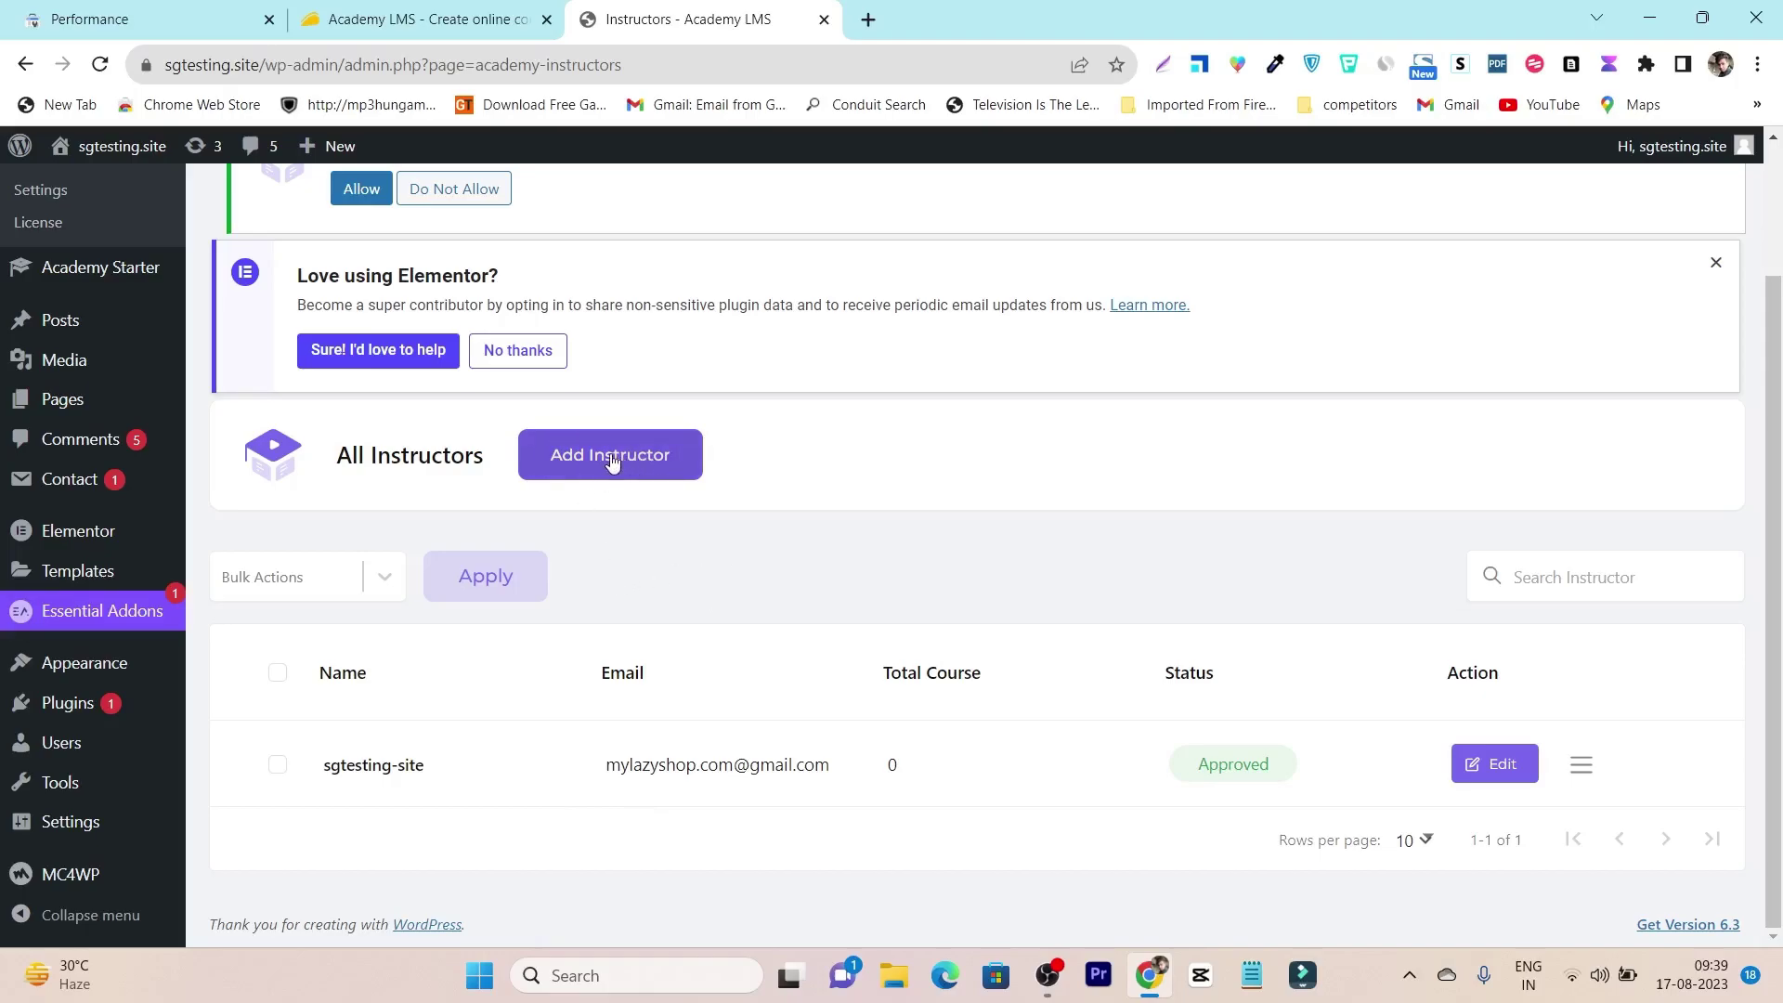
{"action": "left_click", "coordinate": [580, 455]}
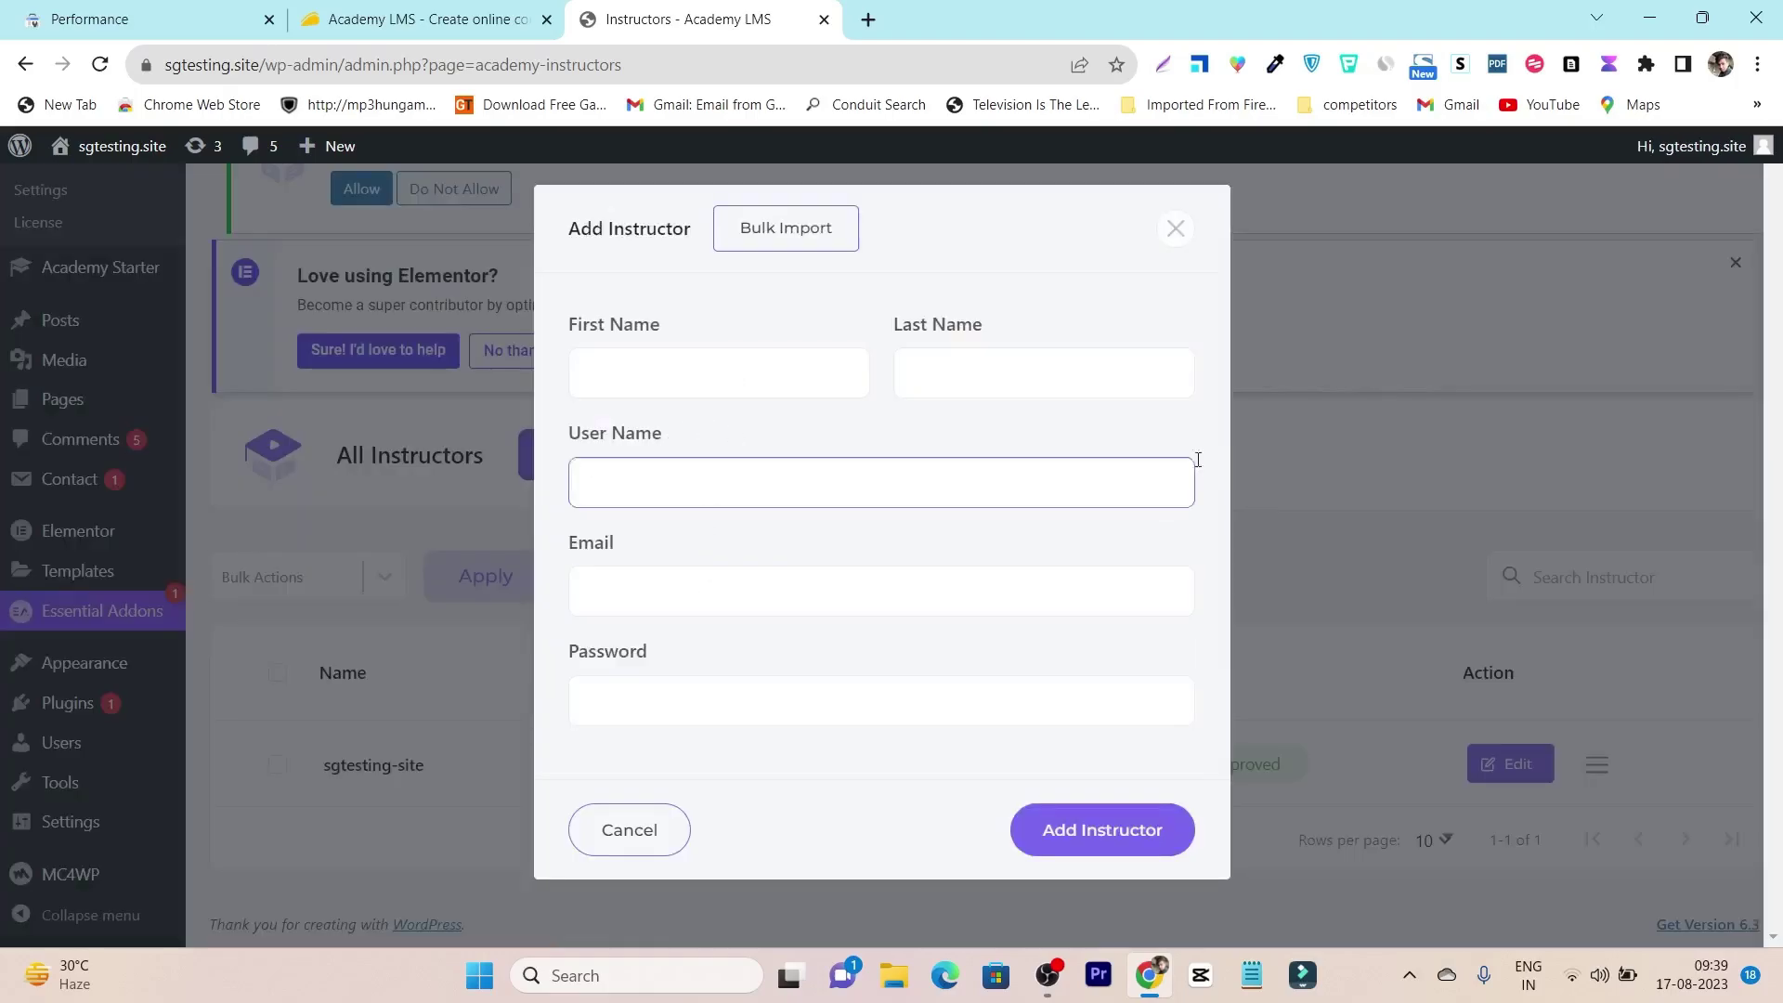
{"action": "left_click", "coordinate": [1176, 229]}
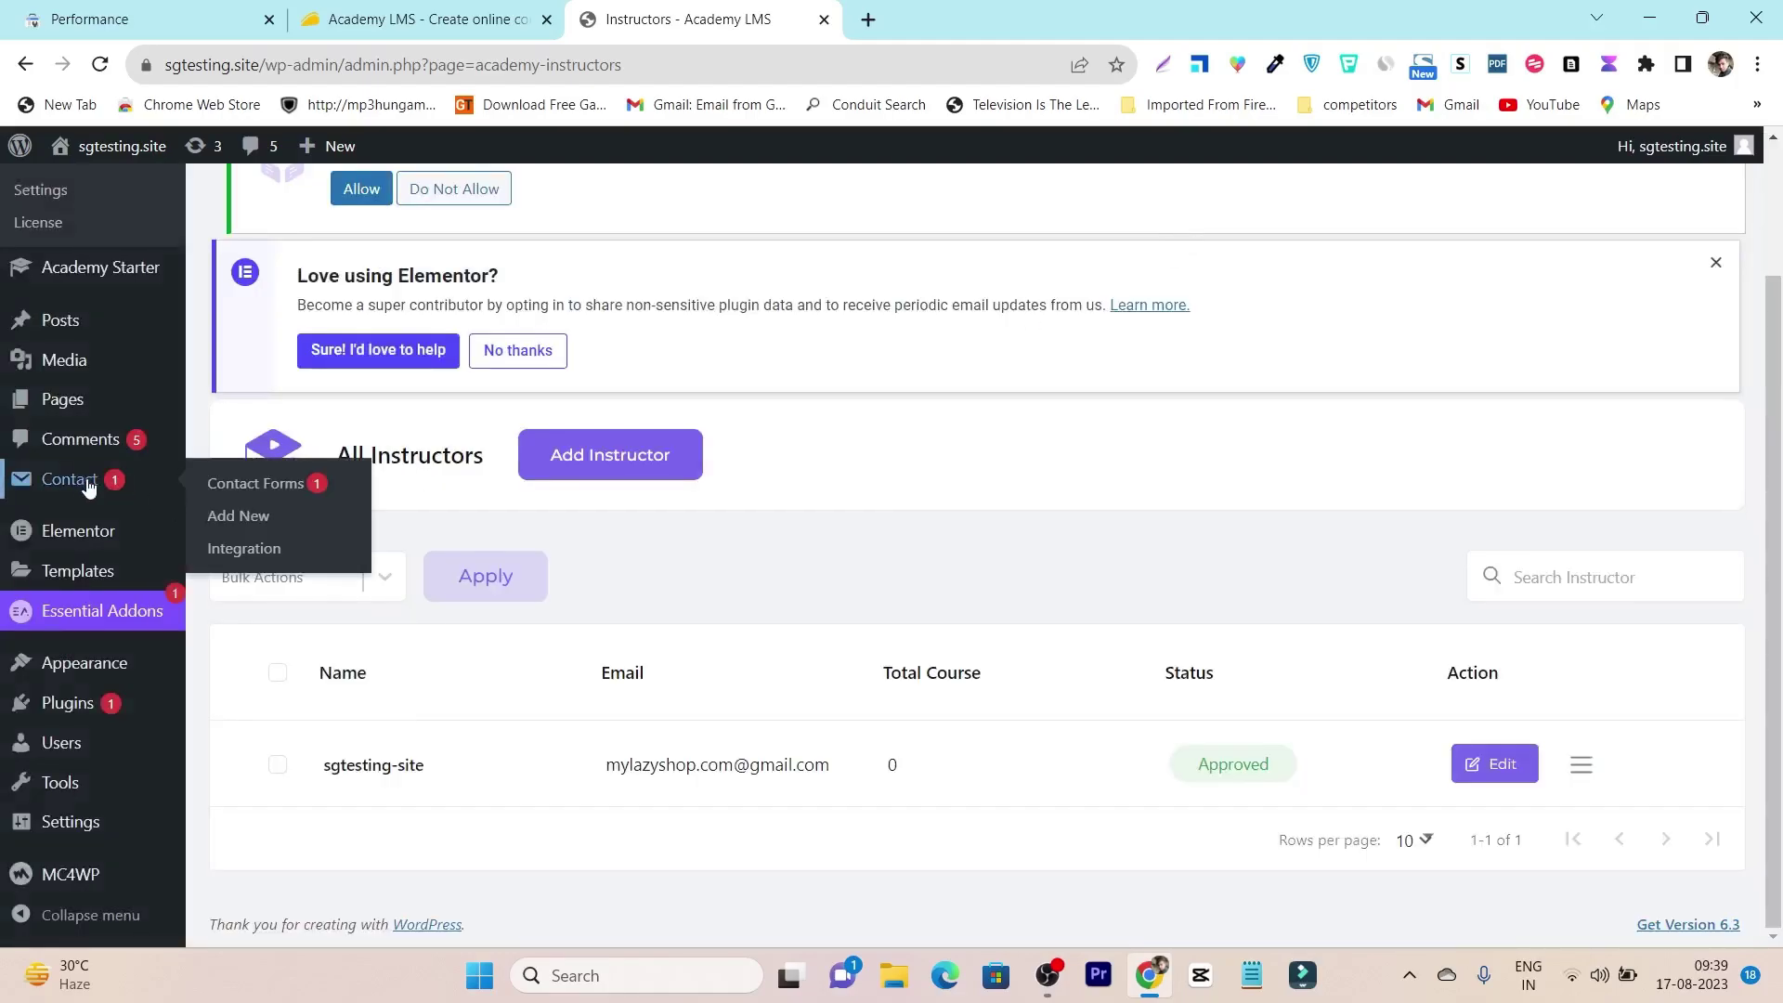
Step: Open the Academy LMS Students page and look over its student list and the option for adding students
{"action": "scroll", "coordinate": [89, 483], "scroll_direction": "up", "scroll_amount": 2}
{"action": "left_click", "coordinate": [43, 252]}
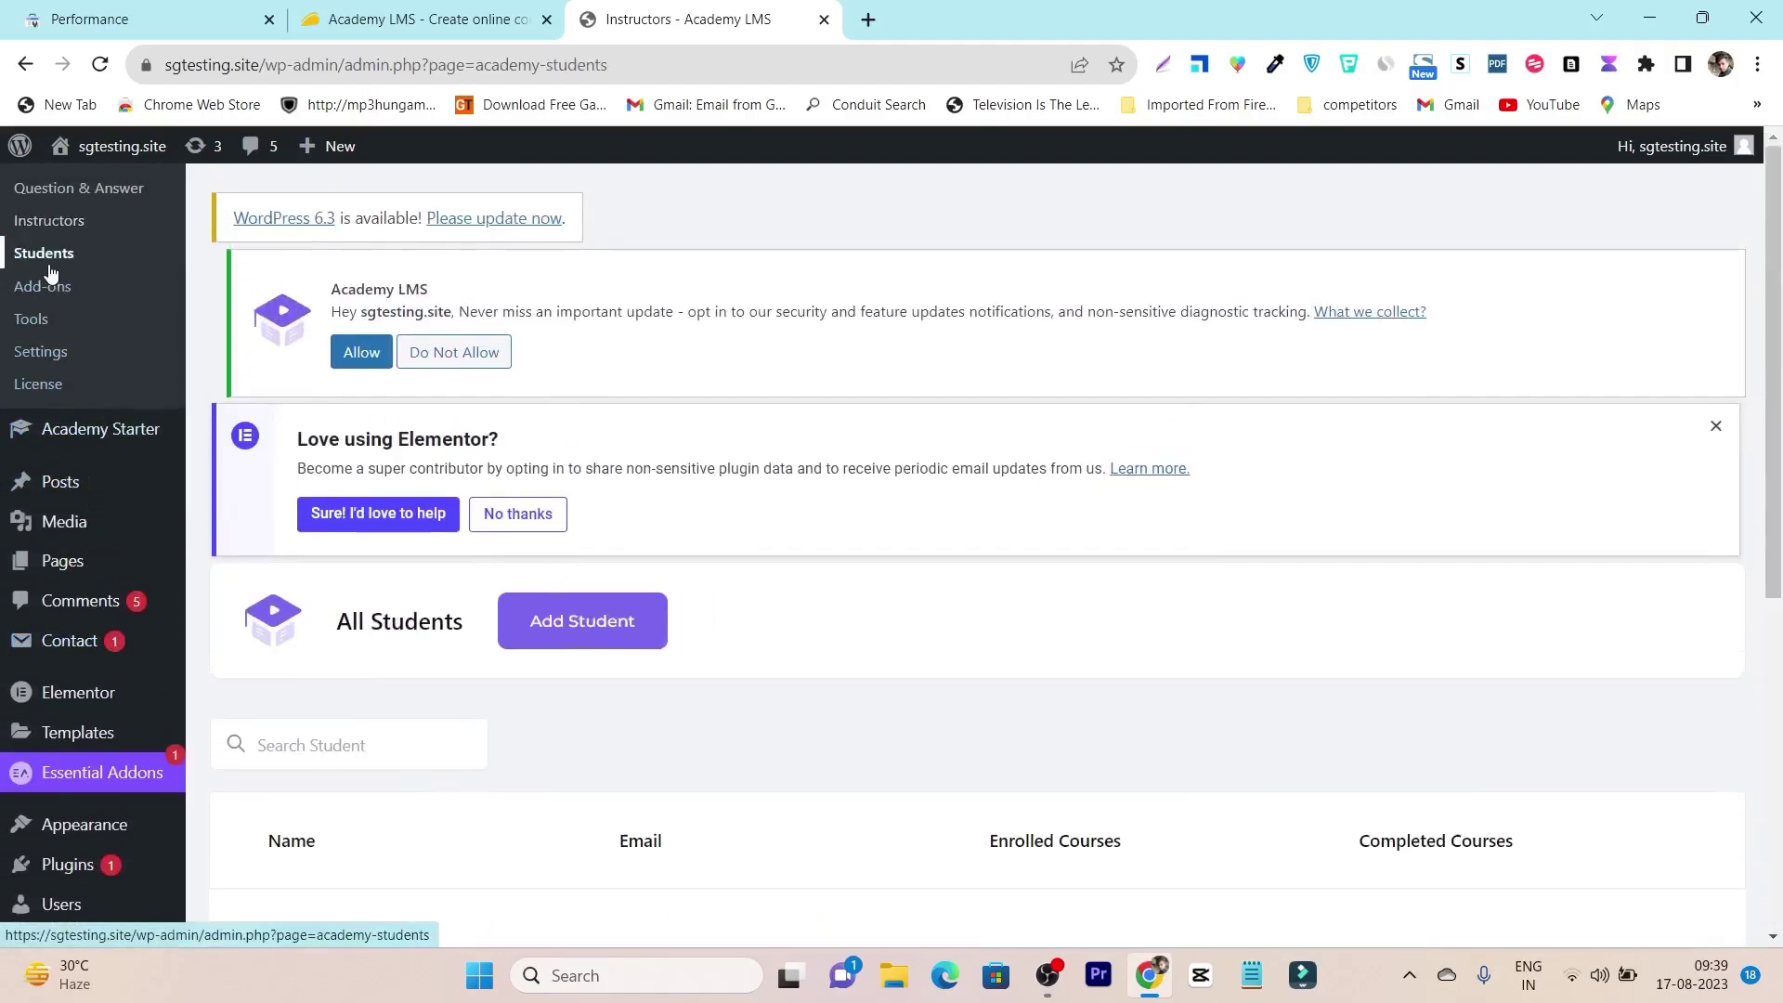
{"action": "scroll", "coordinate": [920, 581], "scroll_direction": "down", "scroll_amount": 2}
{"action": "scroll", "coordinate": [920, 581], "scroll_direction": "down", "scroll_amount": 5}
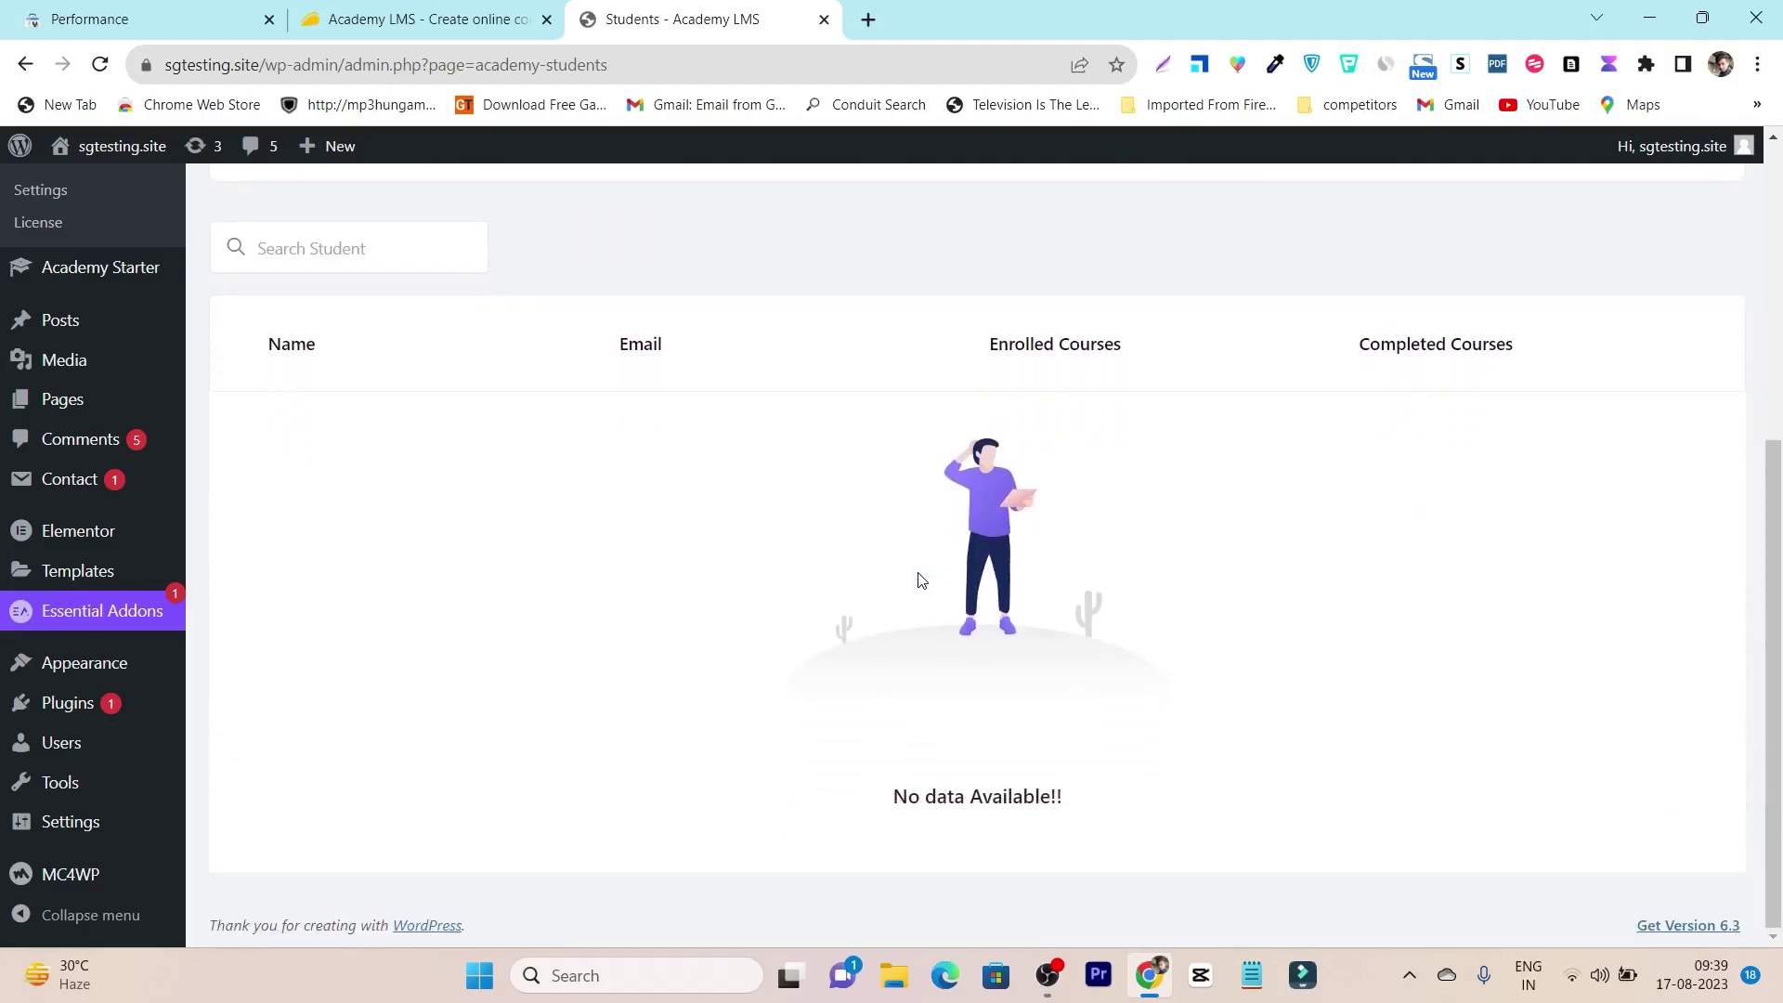
{"action": "scroll", "coordinate": [919, 580], "scroll_direction": "up", "scroll_amount": 4}
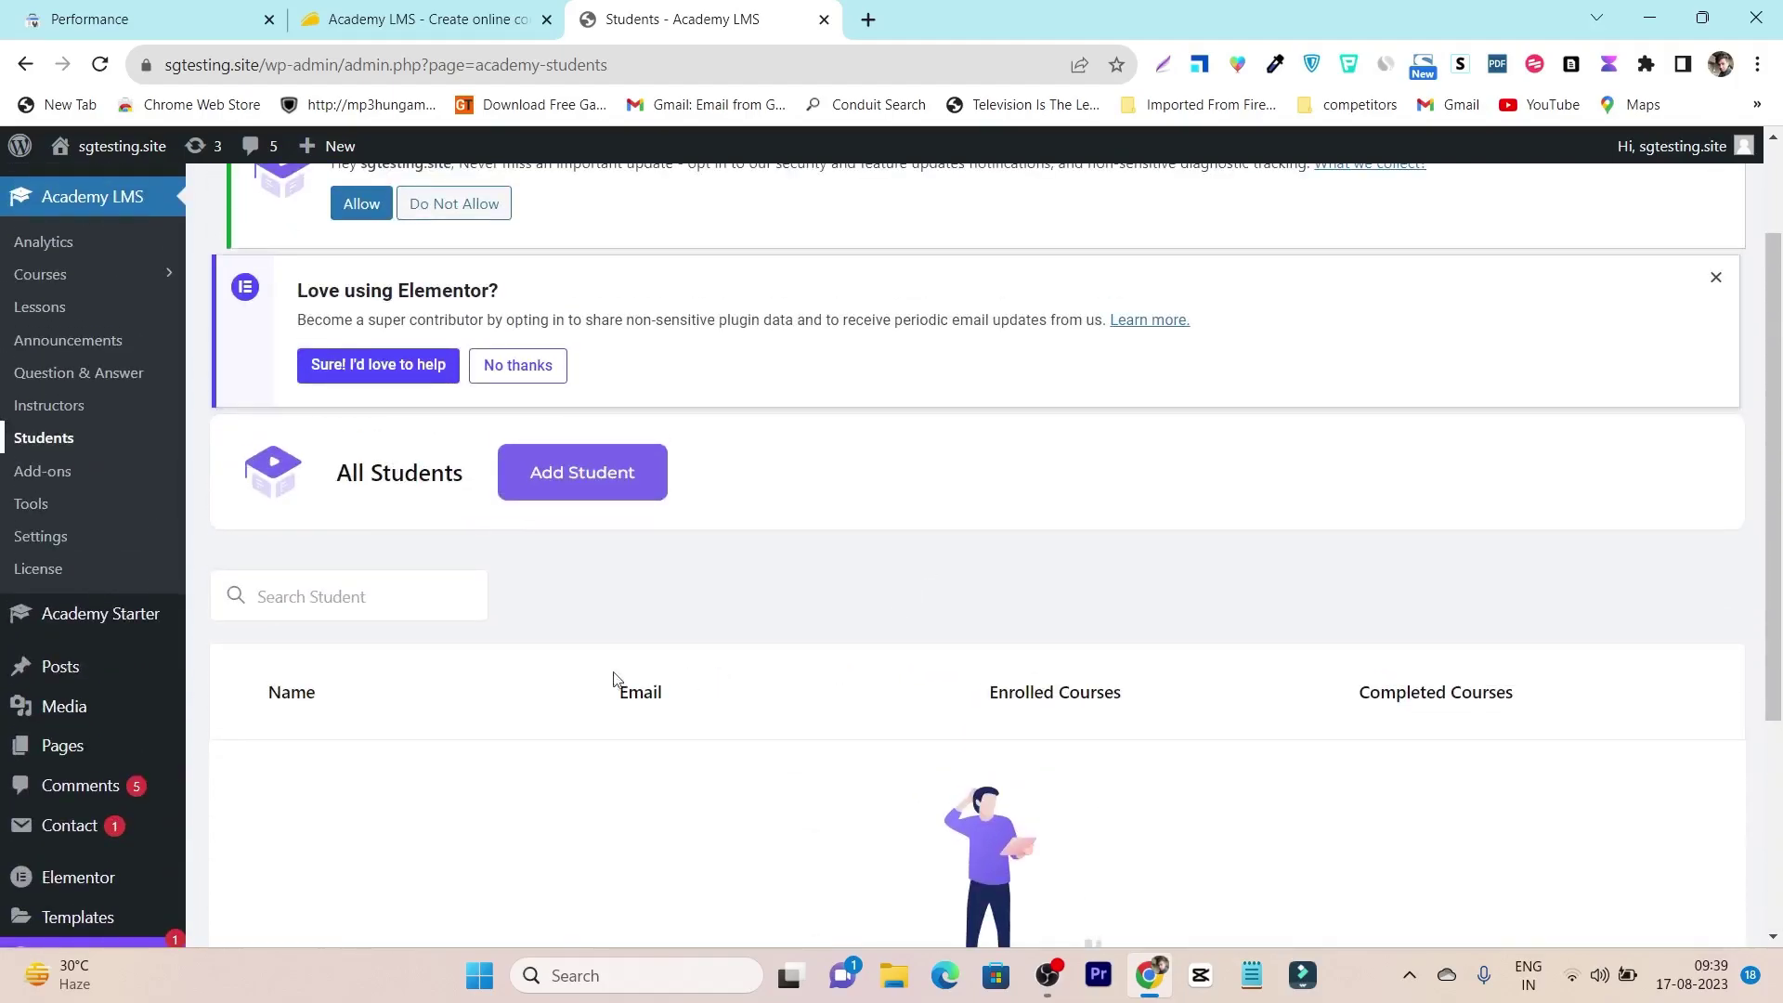
Step: Activate the Quizzes add-on in Academy LMS
{"action": "left_click", "coordinate": [89, 481]}
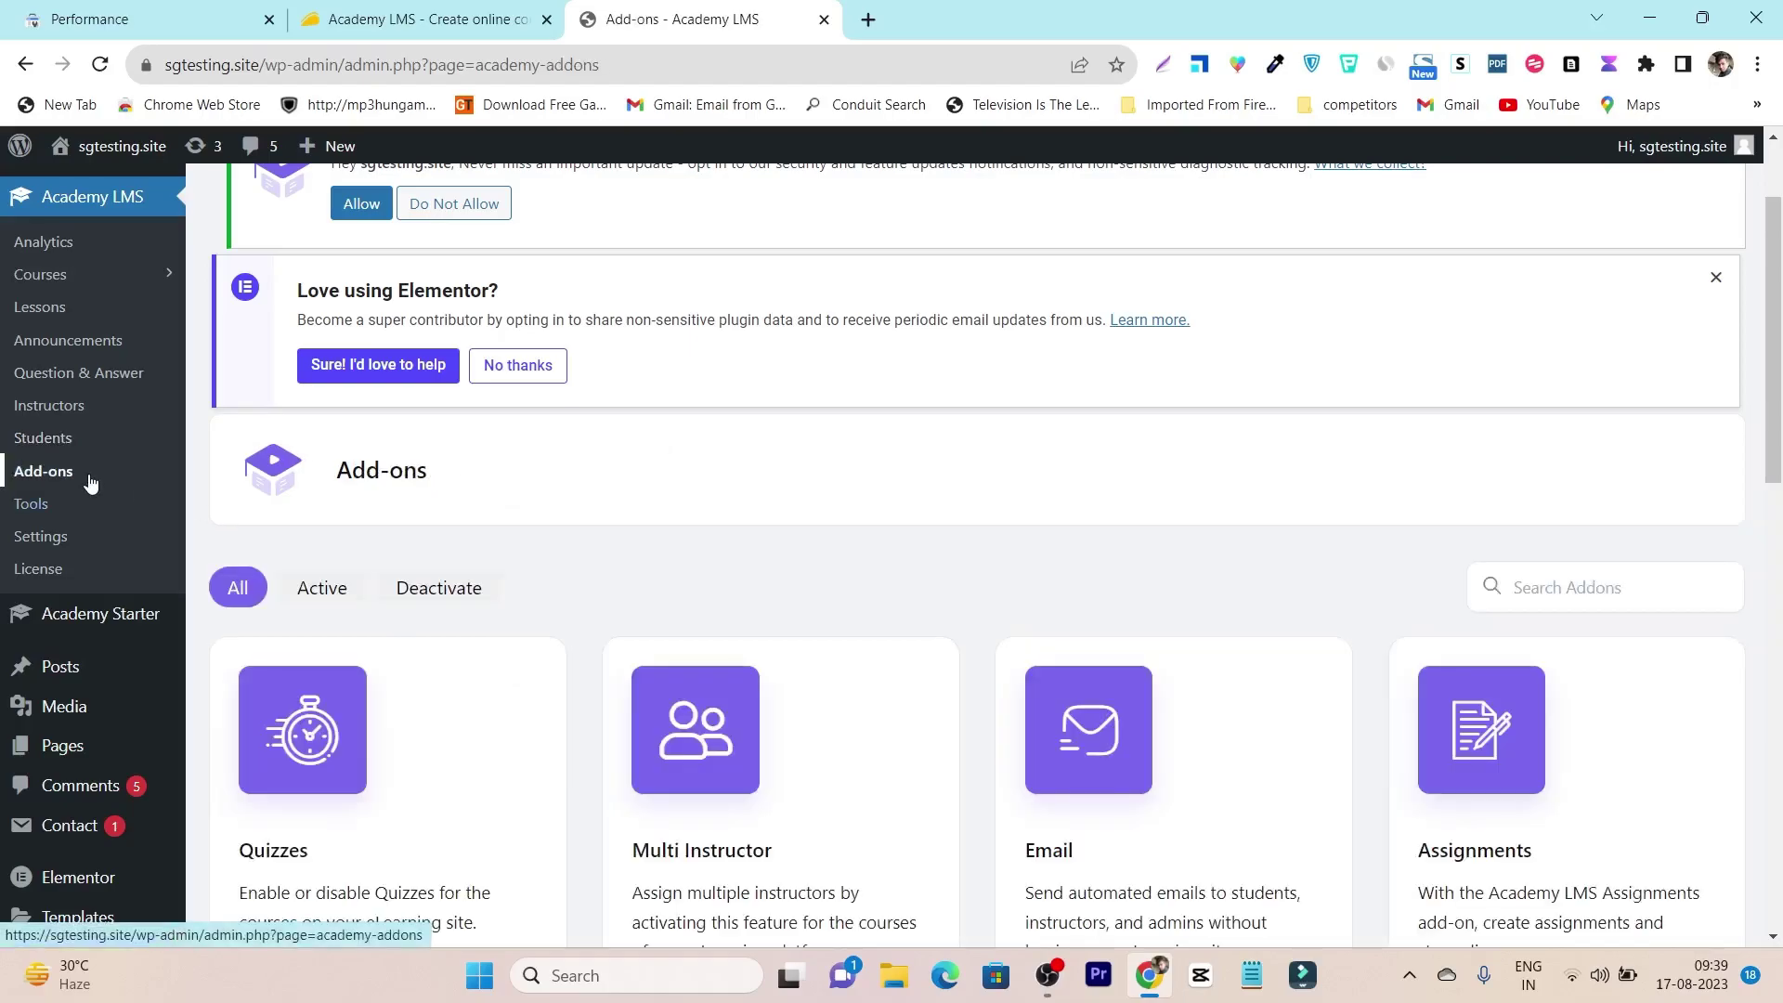
{"action": "scroll", "coordinate": [663, 549], "scroll_direction": "down", "scroll_amount": 5}
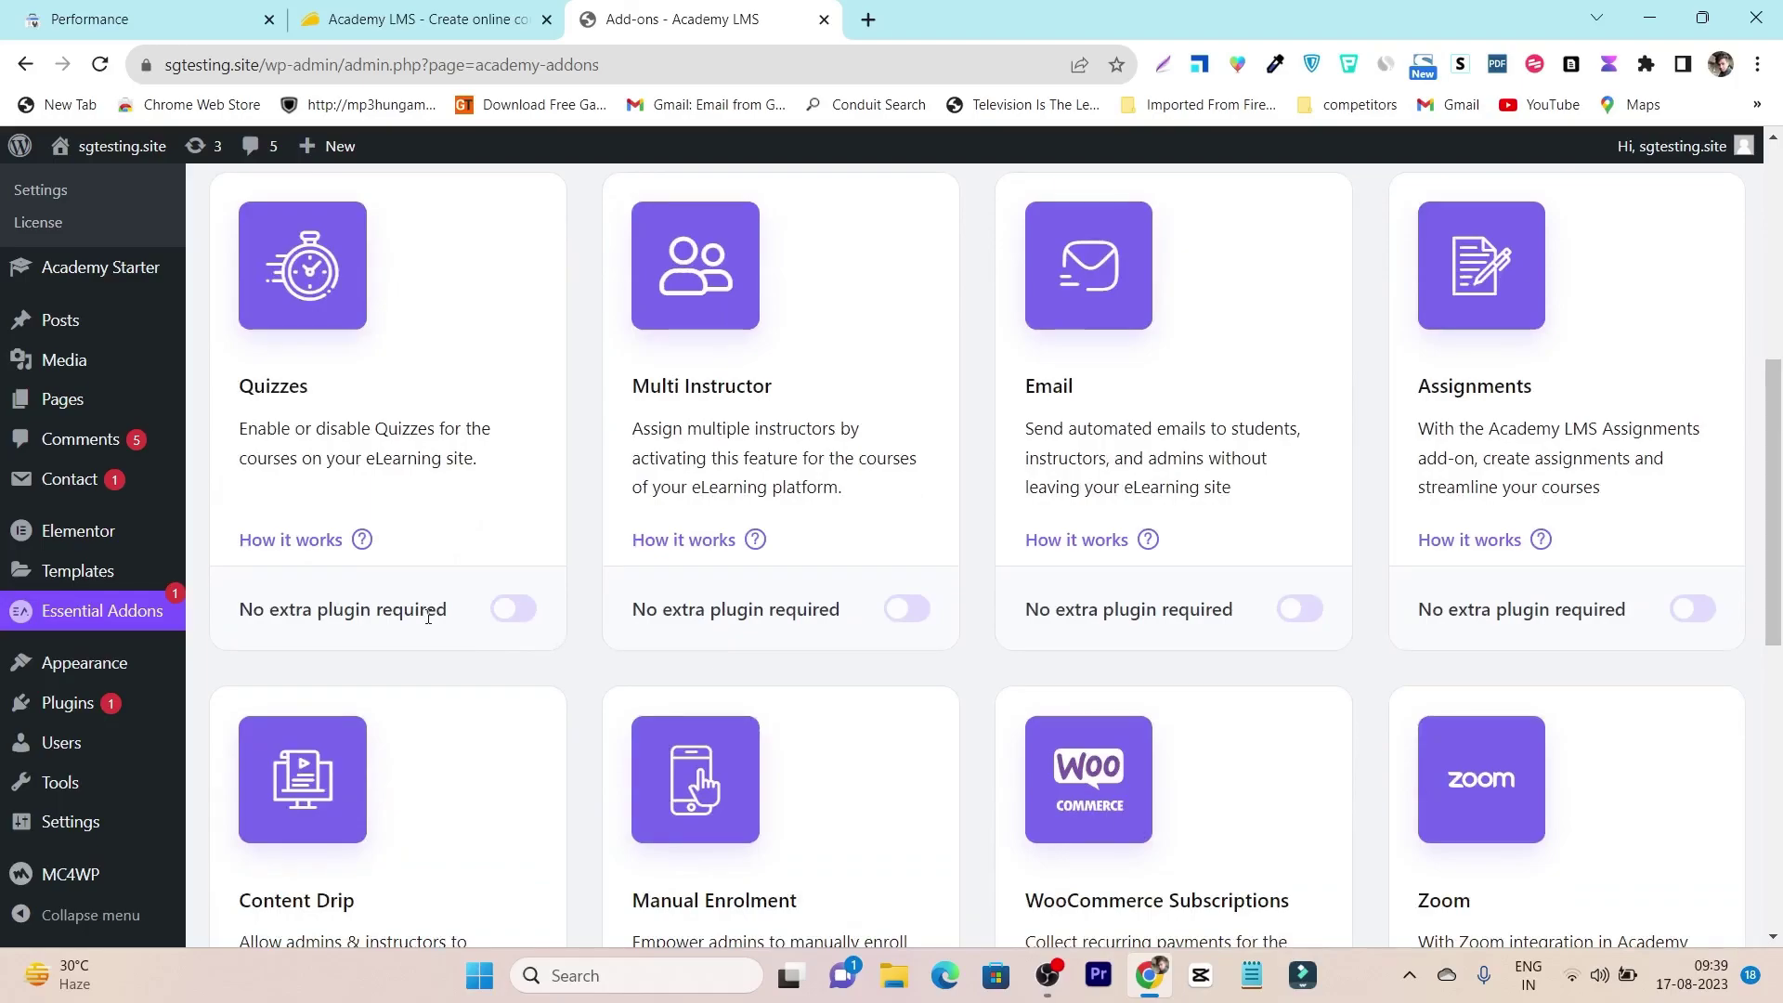
{"action": "left_click", "coordinate": [511, 610]}
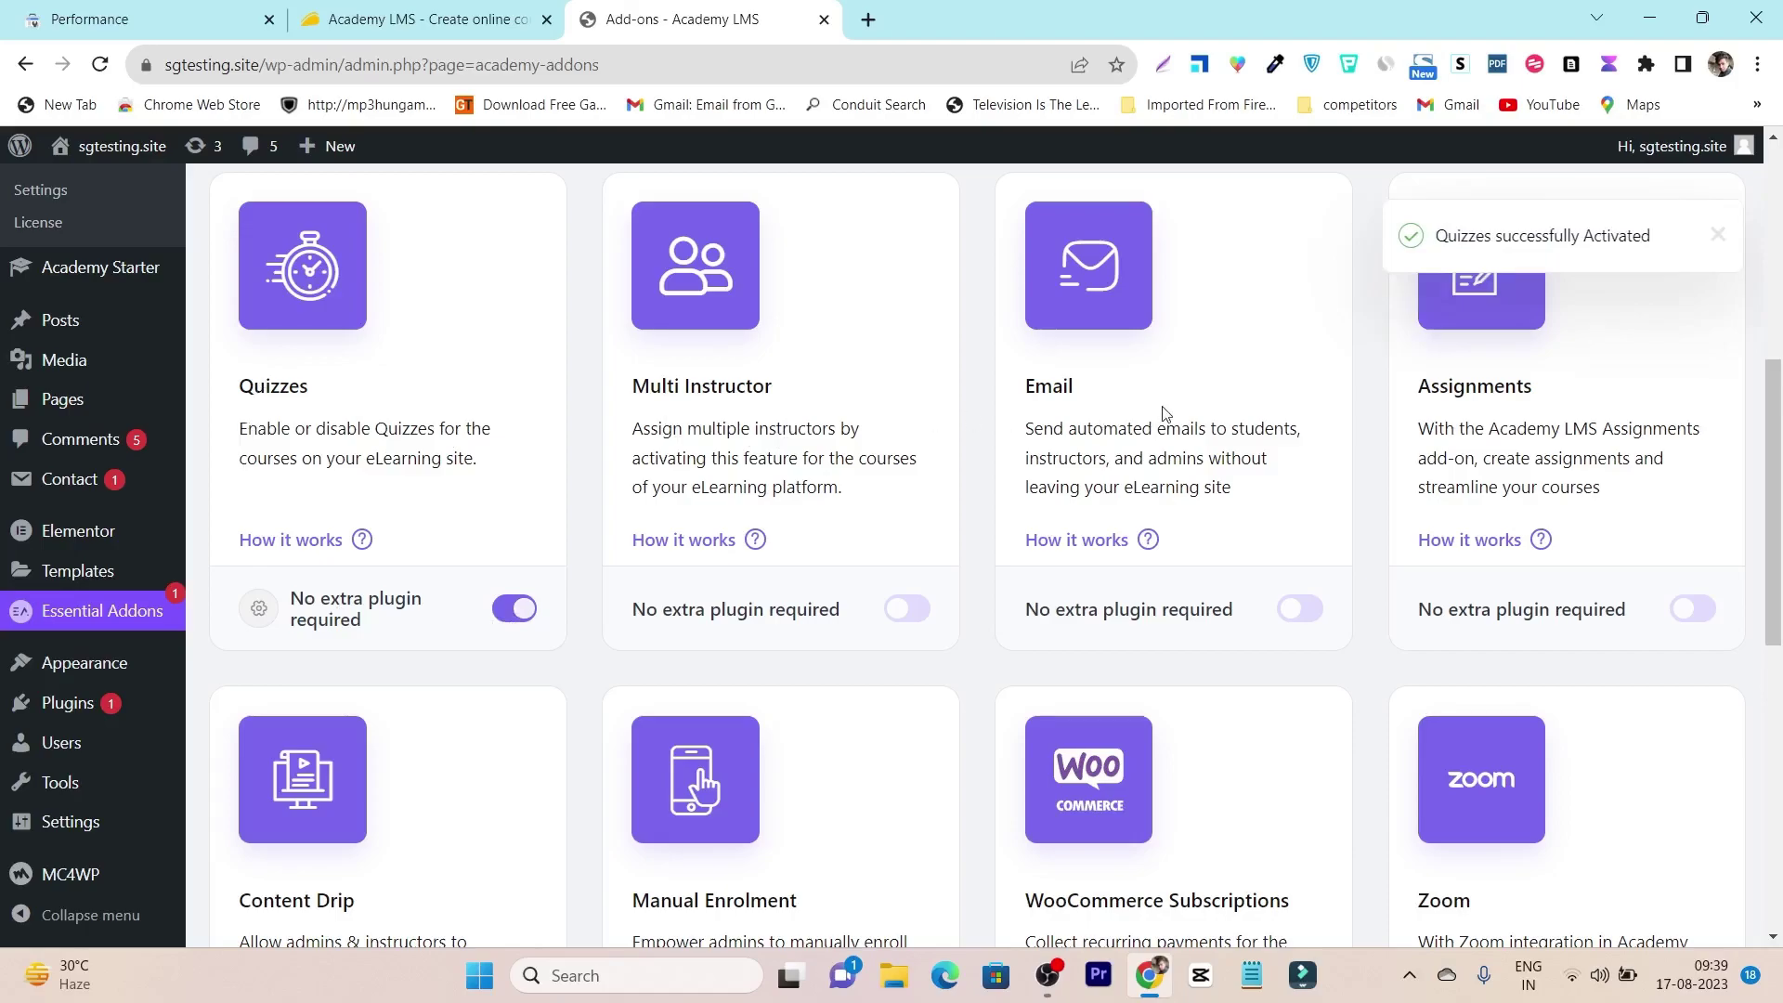
Step: Look over the other available Academy LMS add-ons, from Content Drip and Zoom to Course Prerequisites
{"action": "scroll", "coordinate": [415, 599], "scroll_direction": "down", "scroll_amount": 4}
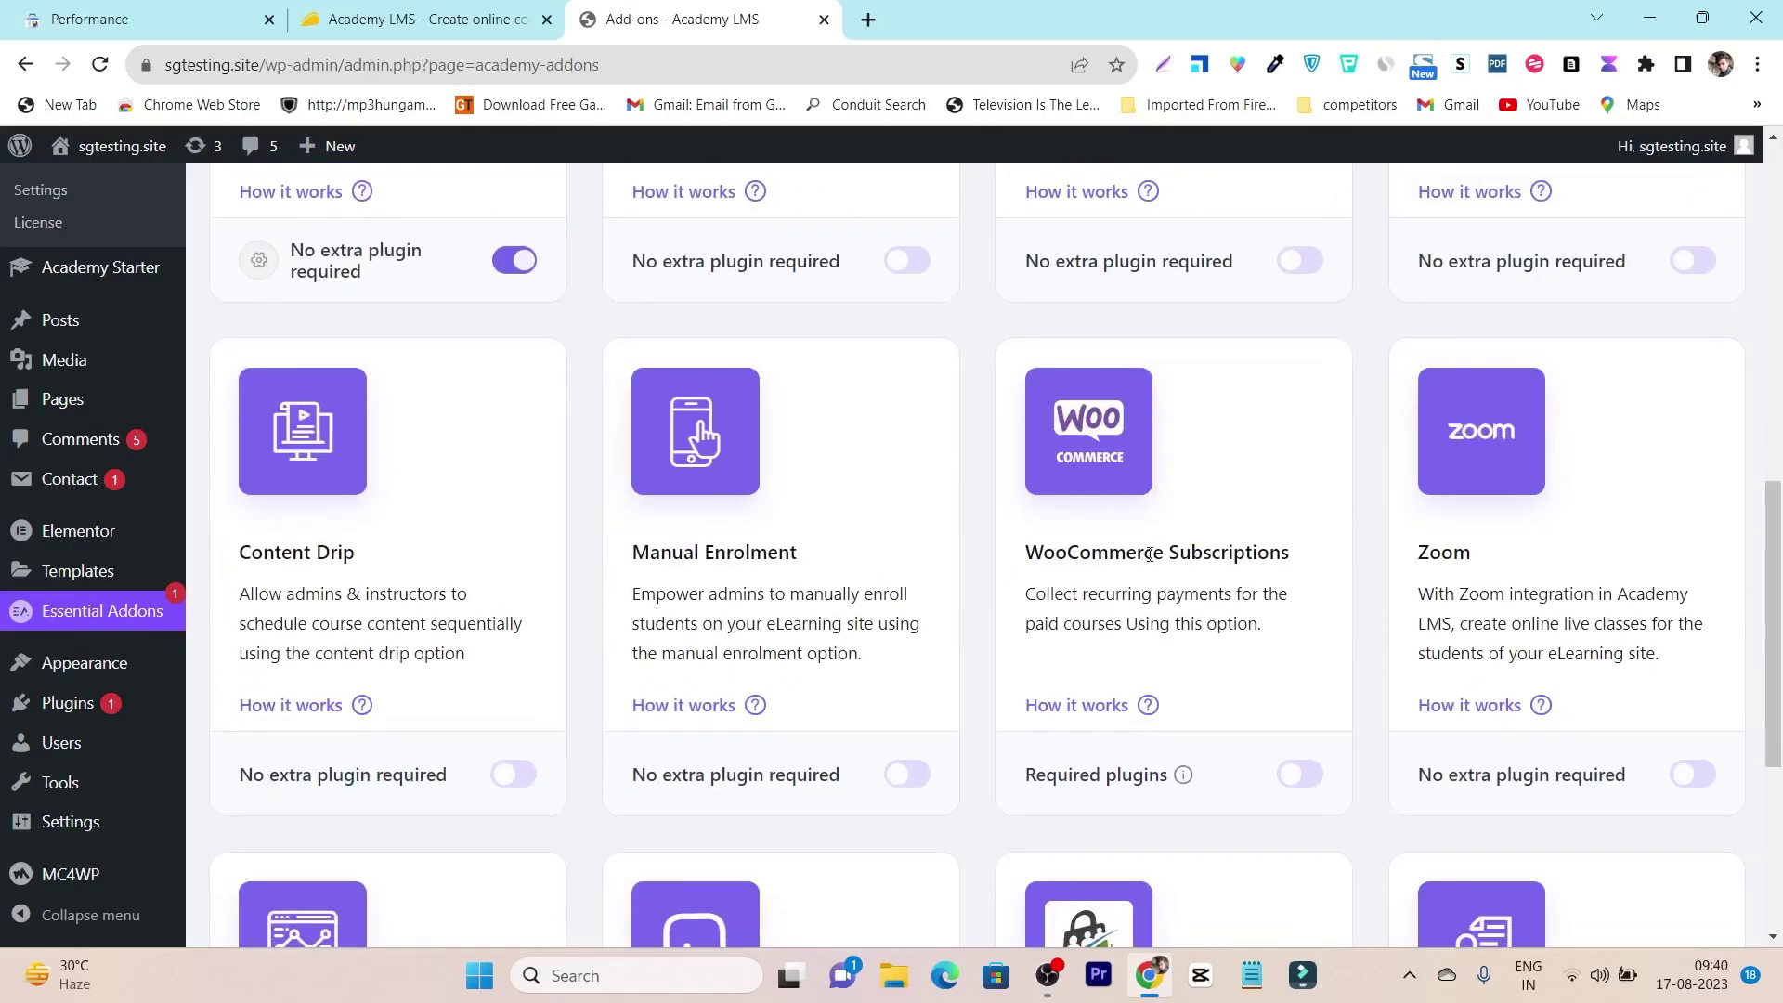
{"action": "scroll", "coordinate": [1464, 544], "scroll_direction": "down", "scroll_amount": 5}
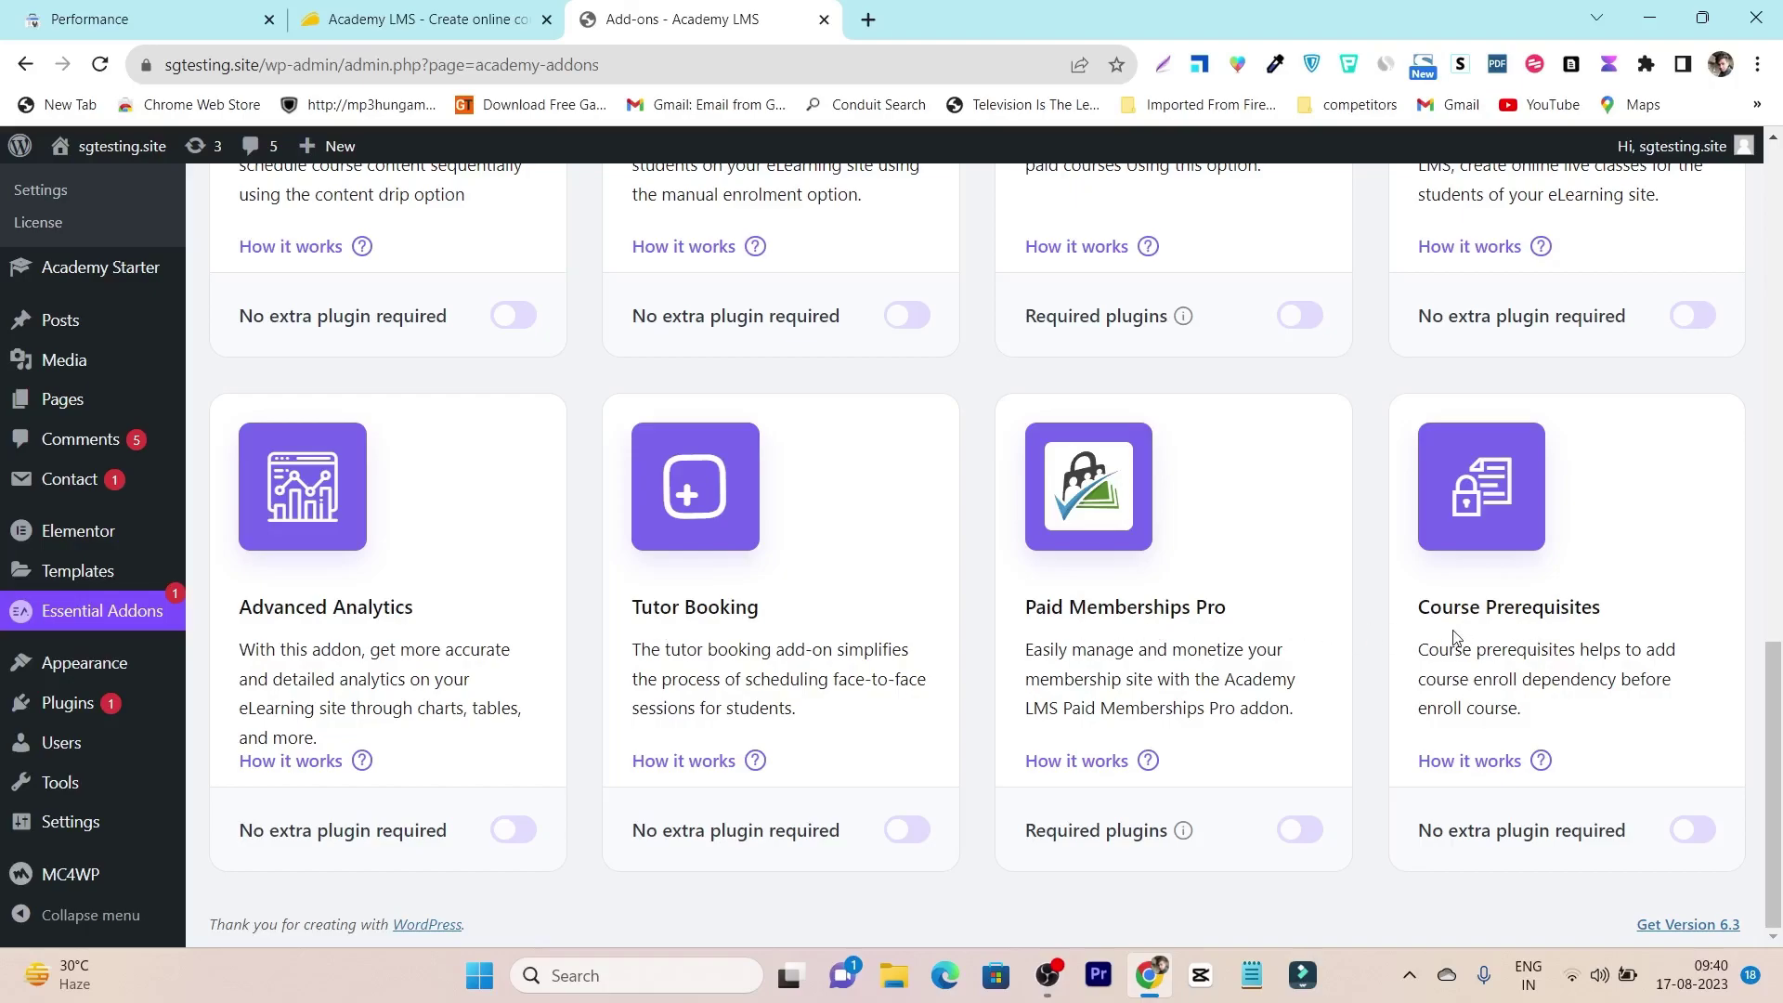
{"action": "scroll", "coordinate": [1446, 789], "scroll_direction": "up", "scroll_amount": 10}
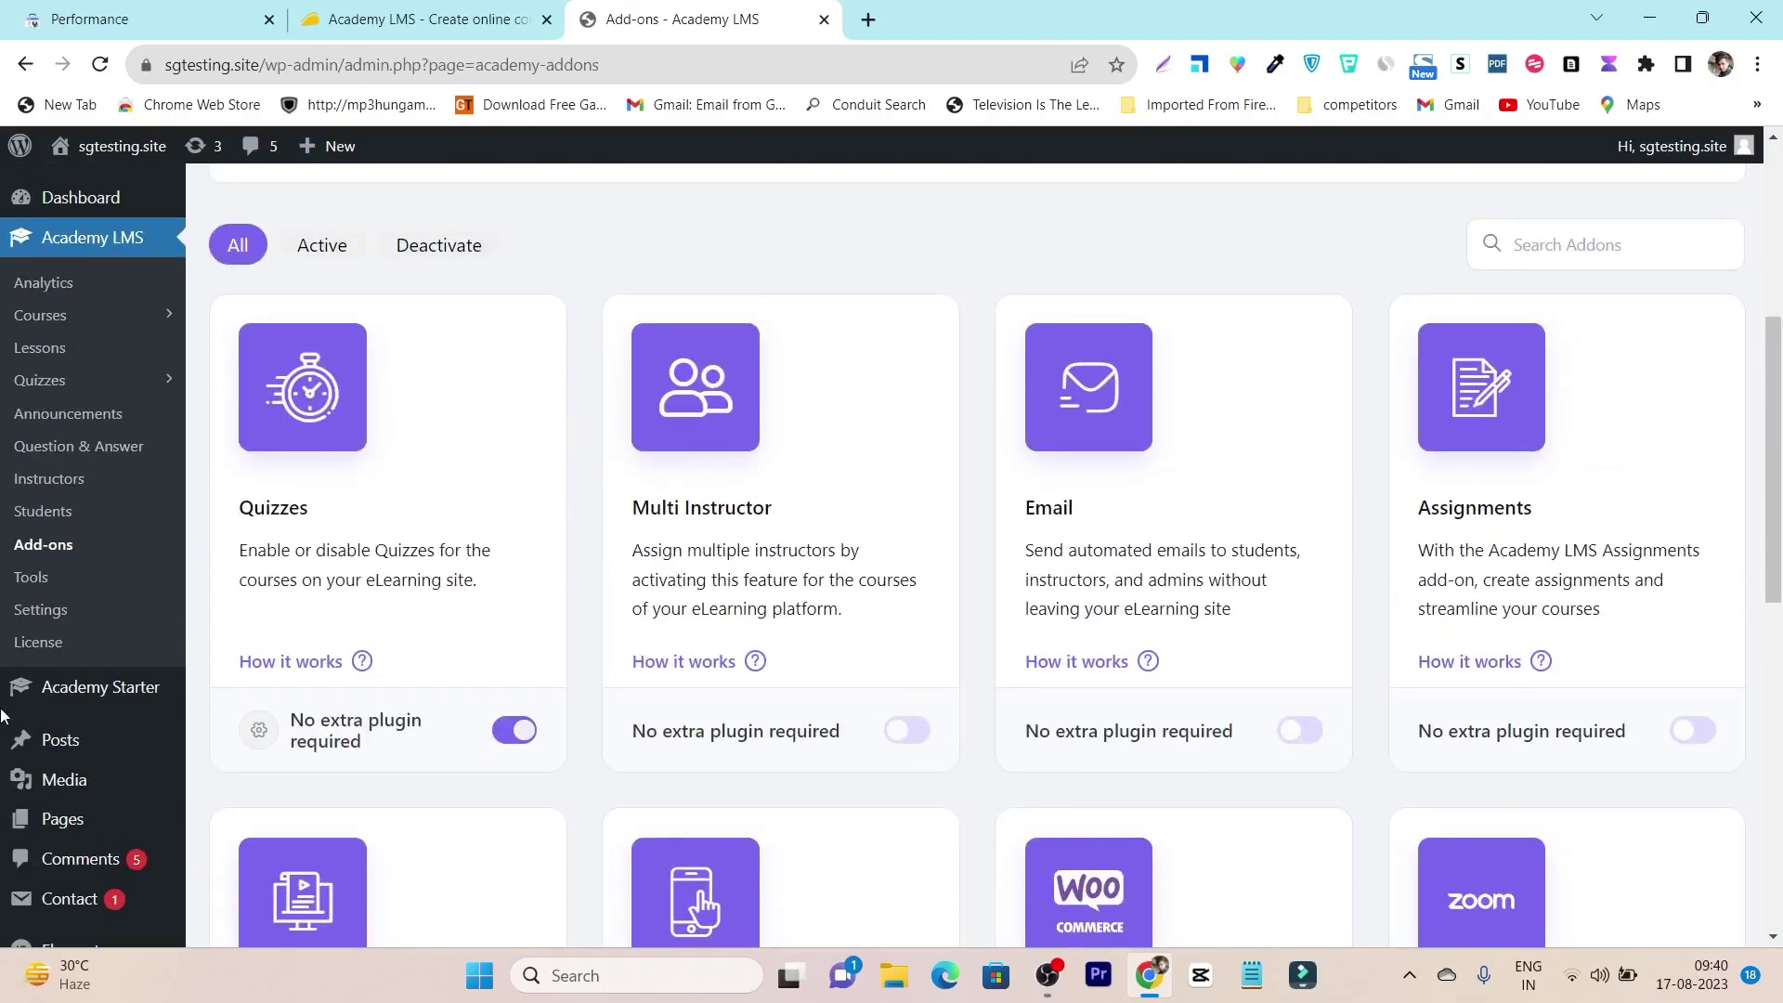
Step: Review the Status, Academy Pages and Shortcodes sections of the Academy LMS Tools page
{"action": "left_click", "coordinate": [20, 578]}
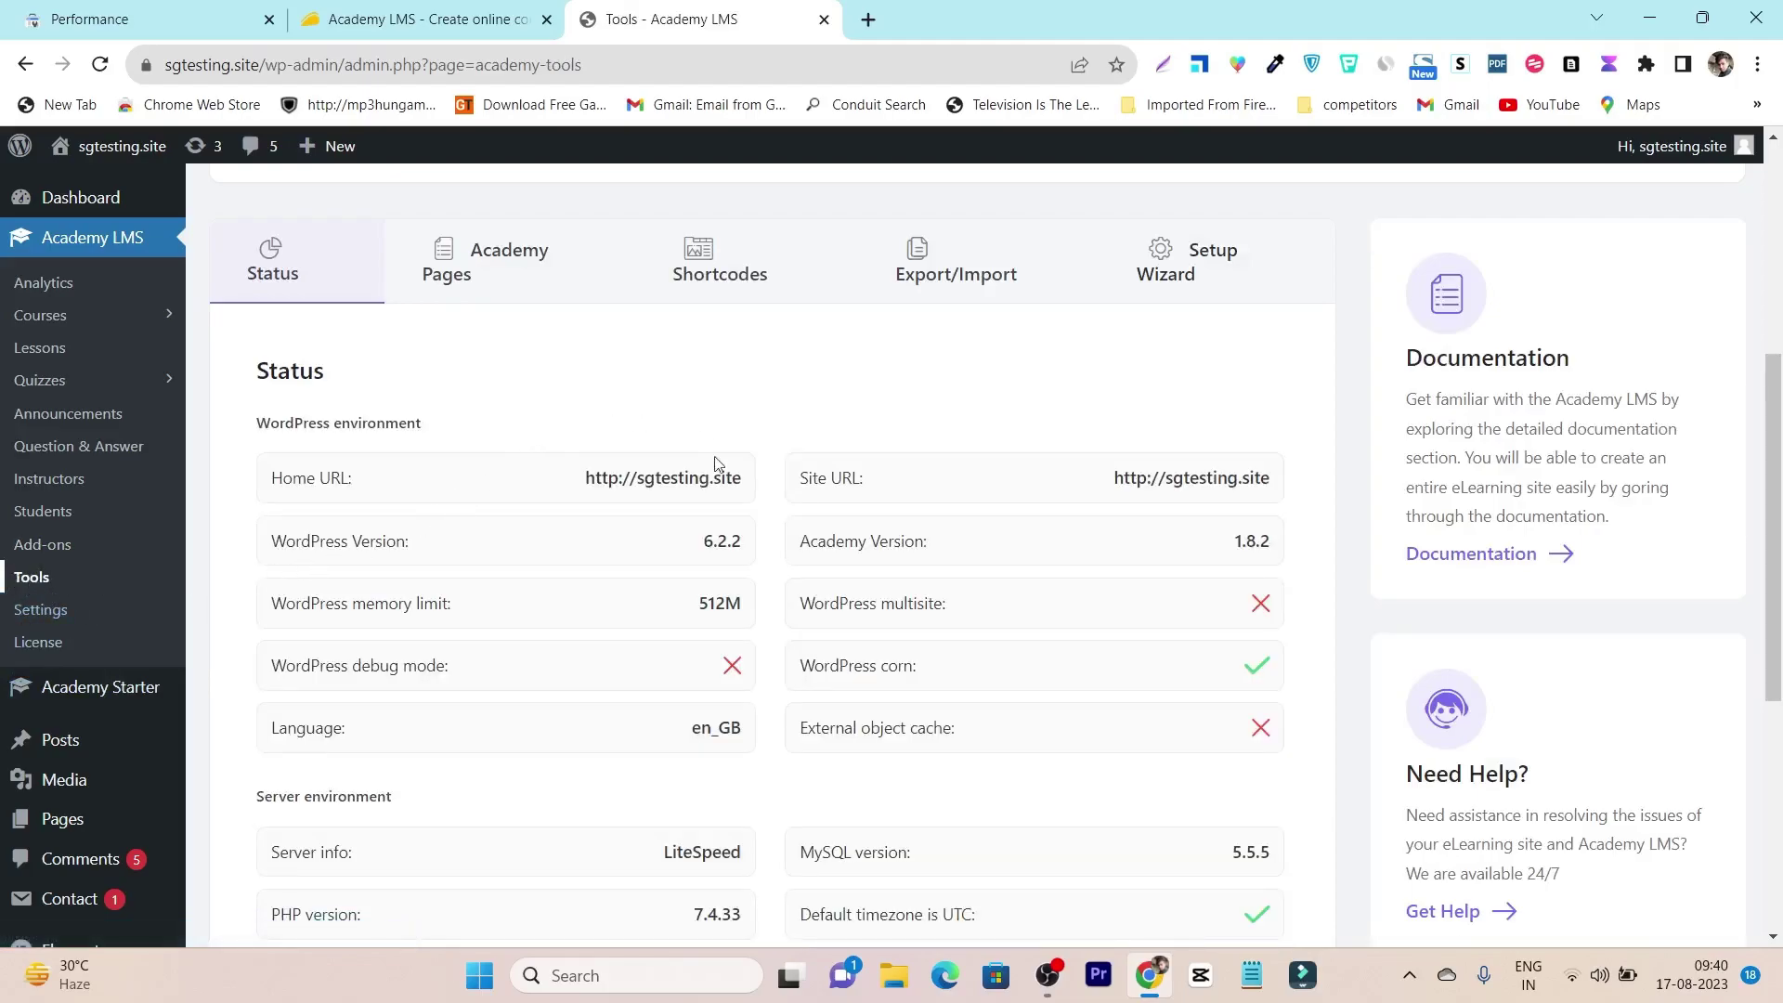
{"action": "left_click", "coordinate": [533, 270]}
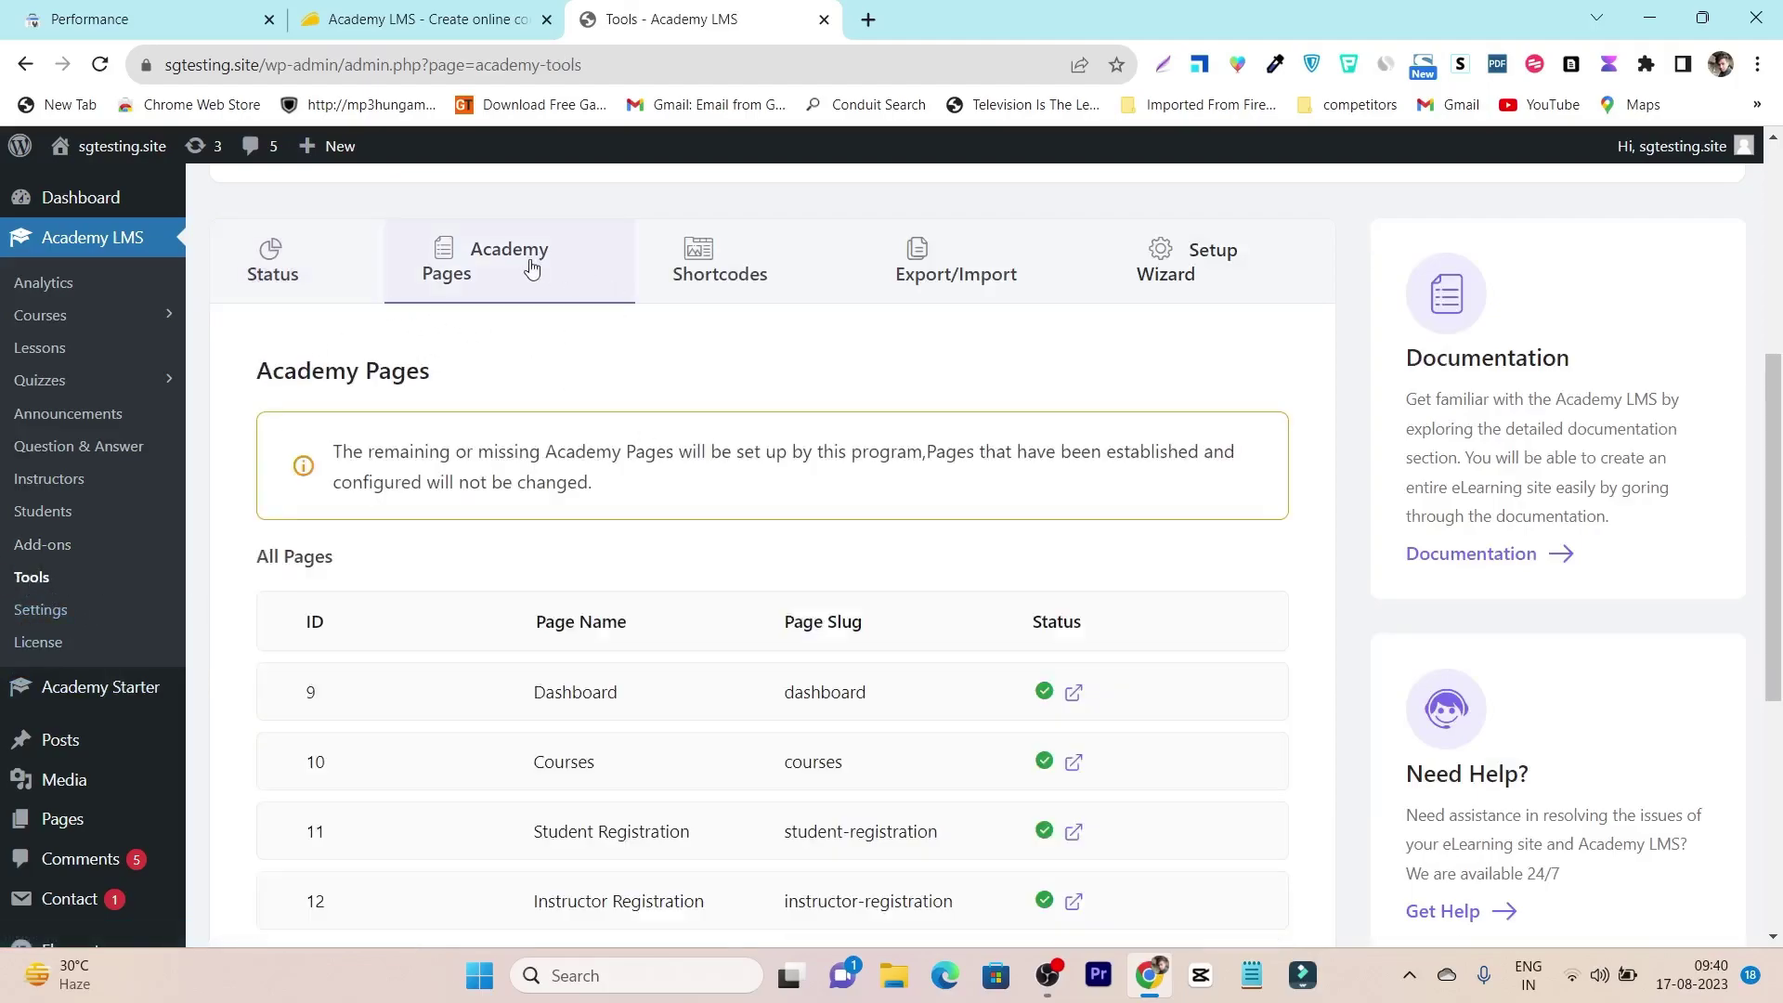
{"action": "scroll", "coordinate": [795, 689], "scroll_direction": "down", "scroll_amount": 5}
{"action": "scroll", "coordinate": [799, 687], "scroll_direction": "up", "scroll_amount": 4}
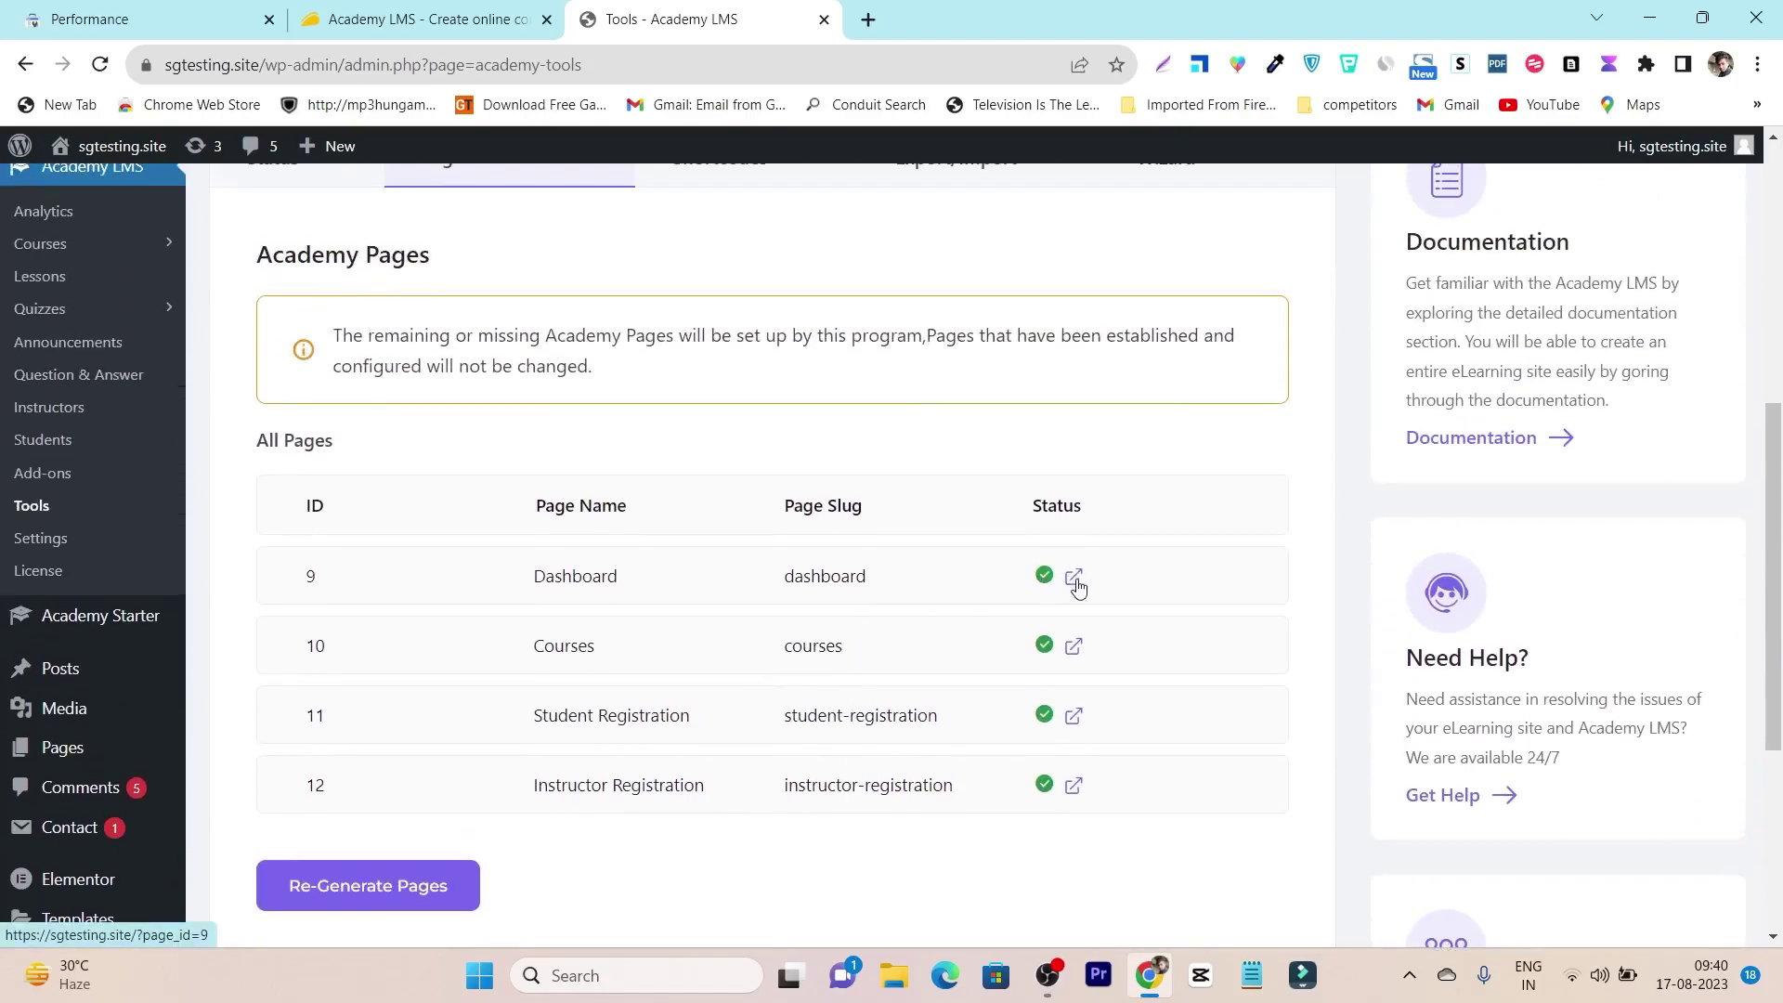
{"action": "scroll", "coordinate": [825, 485], "scroll_direction": "up", "scroll_amount": 5}
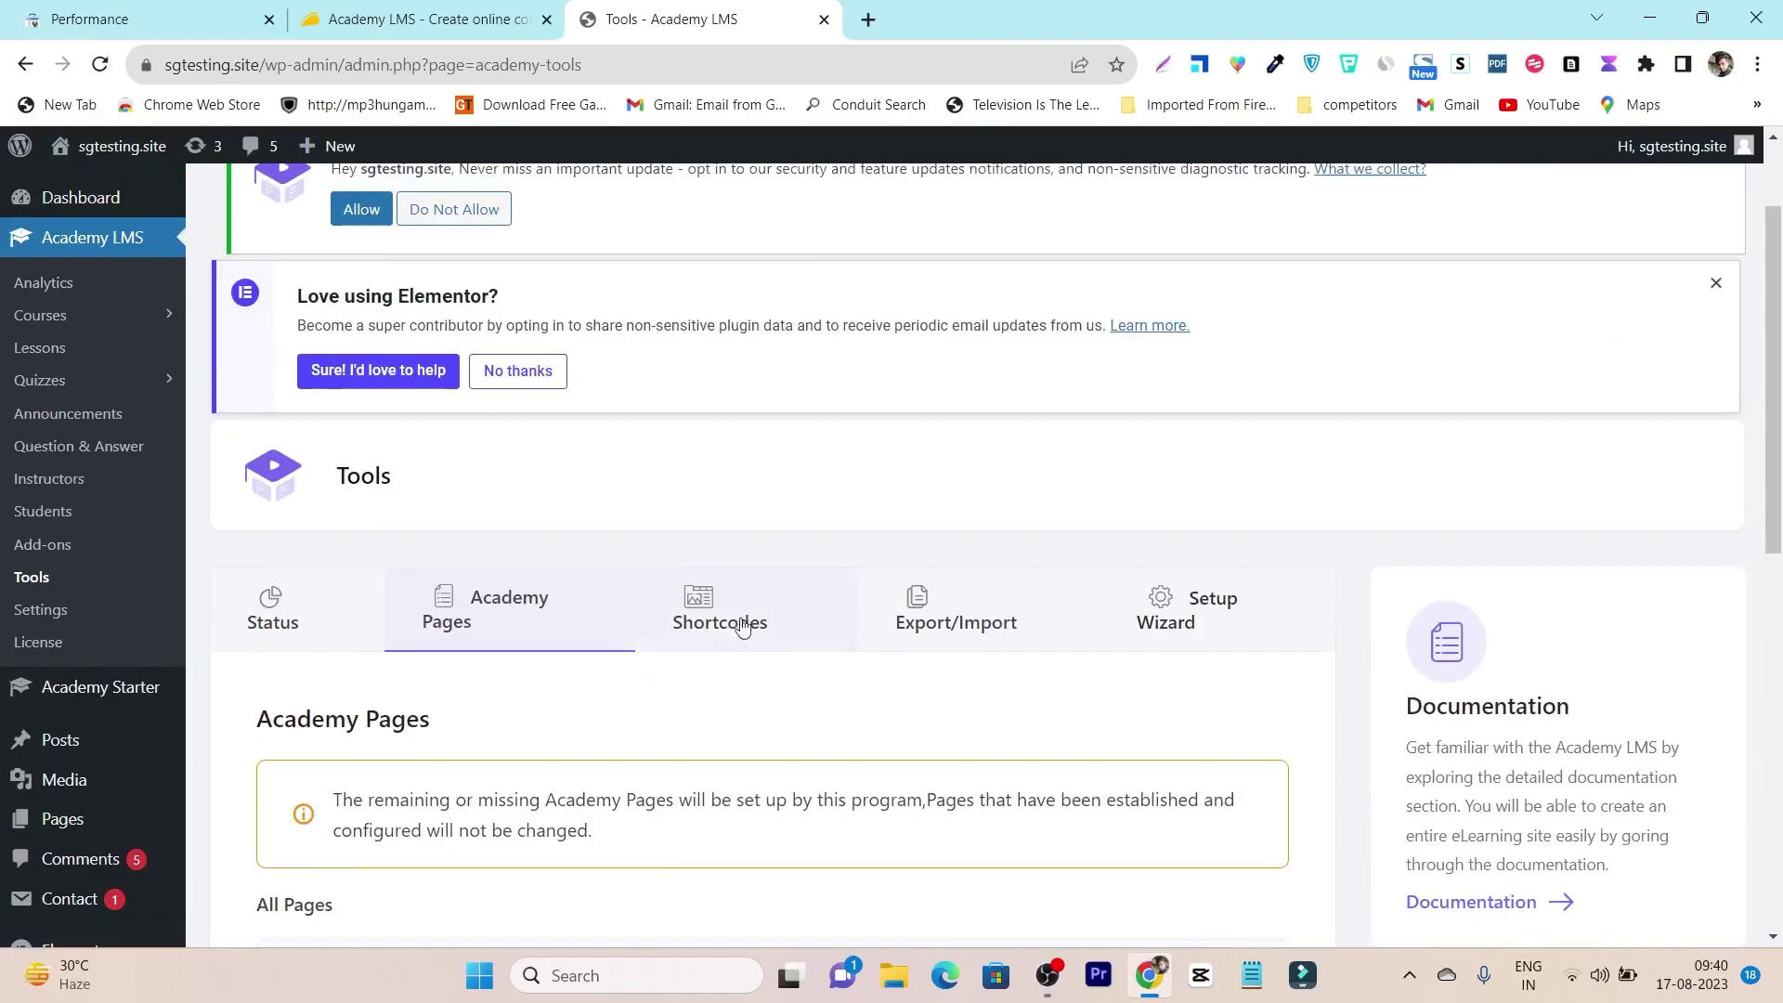
{"action": "left_click", "coordinate": [744, 635]}
{"action": "scroll", "coordinate": [864, 639], "scroll_direction": "down", "scroll_amount": 4}
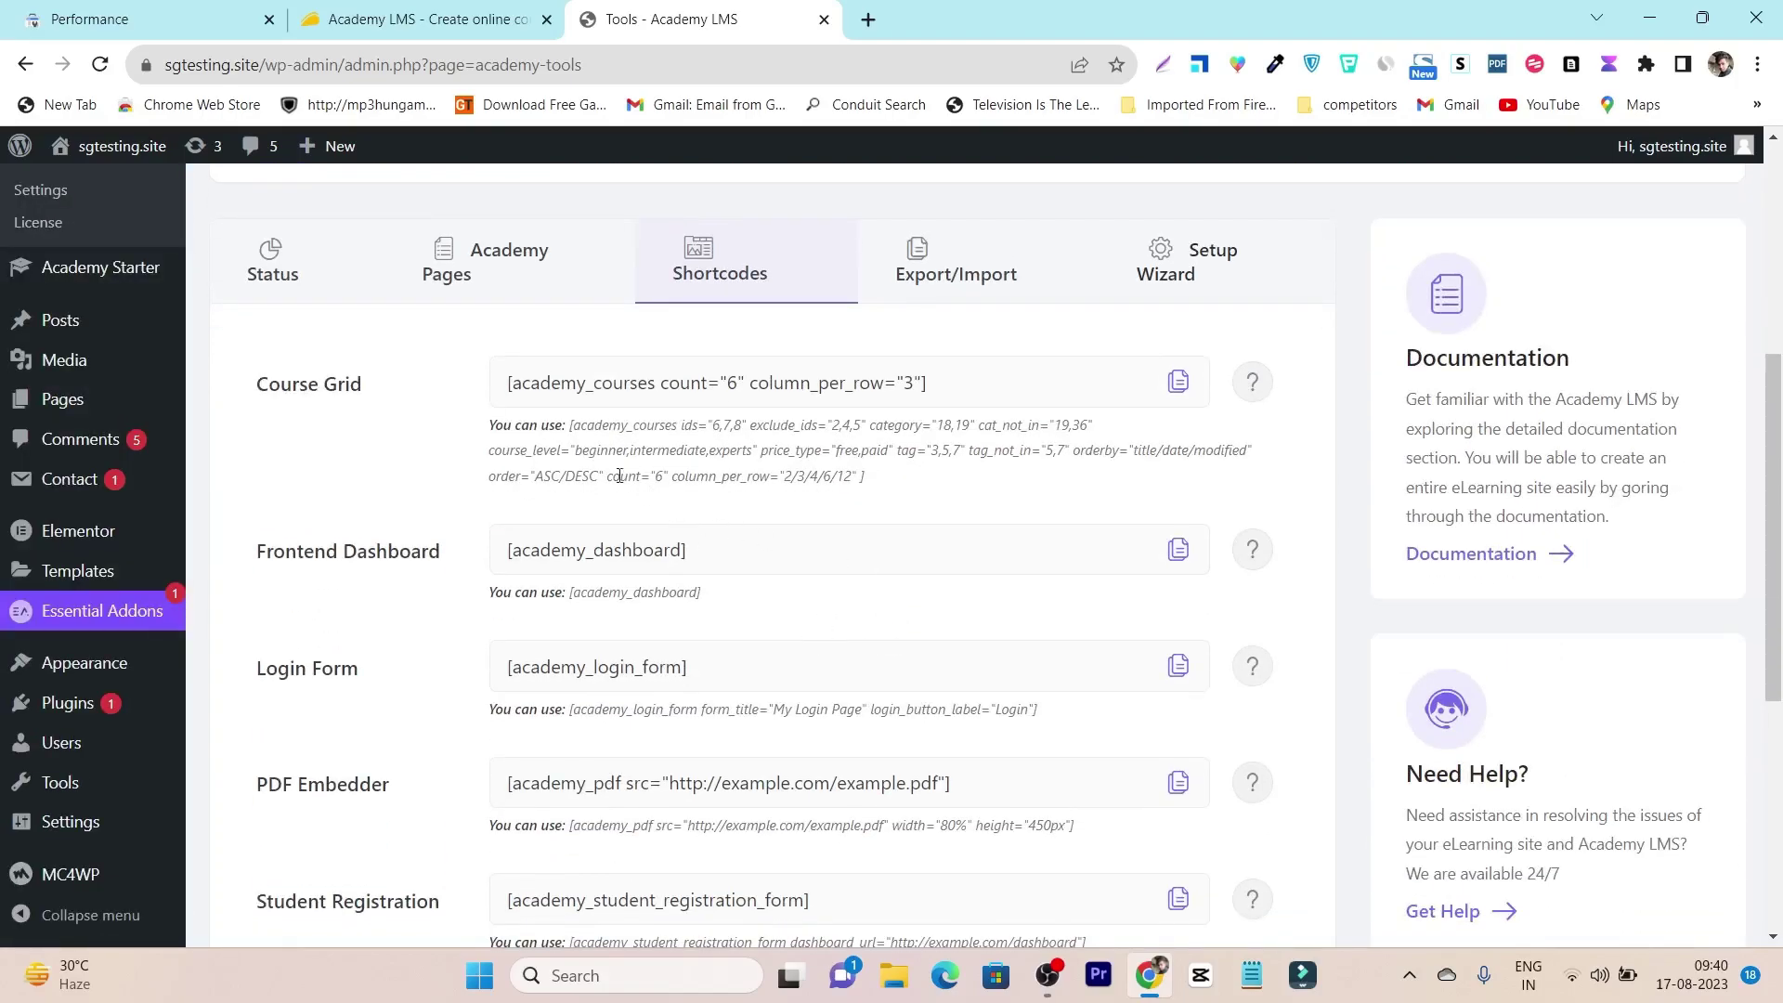
Step: Start the Academy LMS Setup Wizard and continue with the Individual instructor option
{"action": "left_click", "coordinate": [1180, 275]}
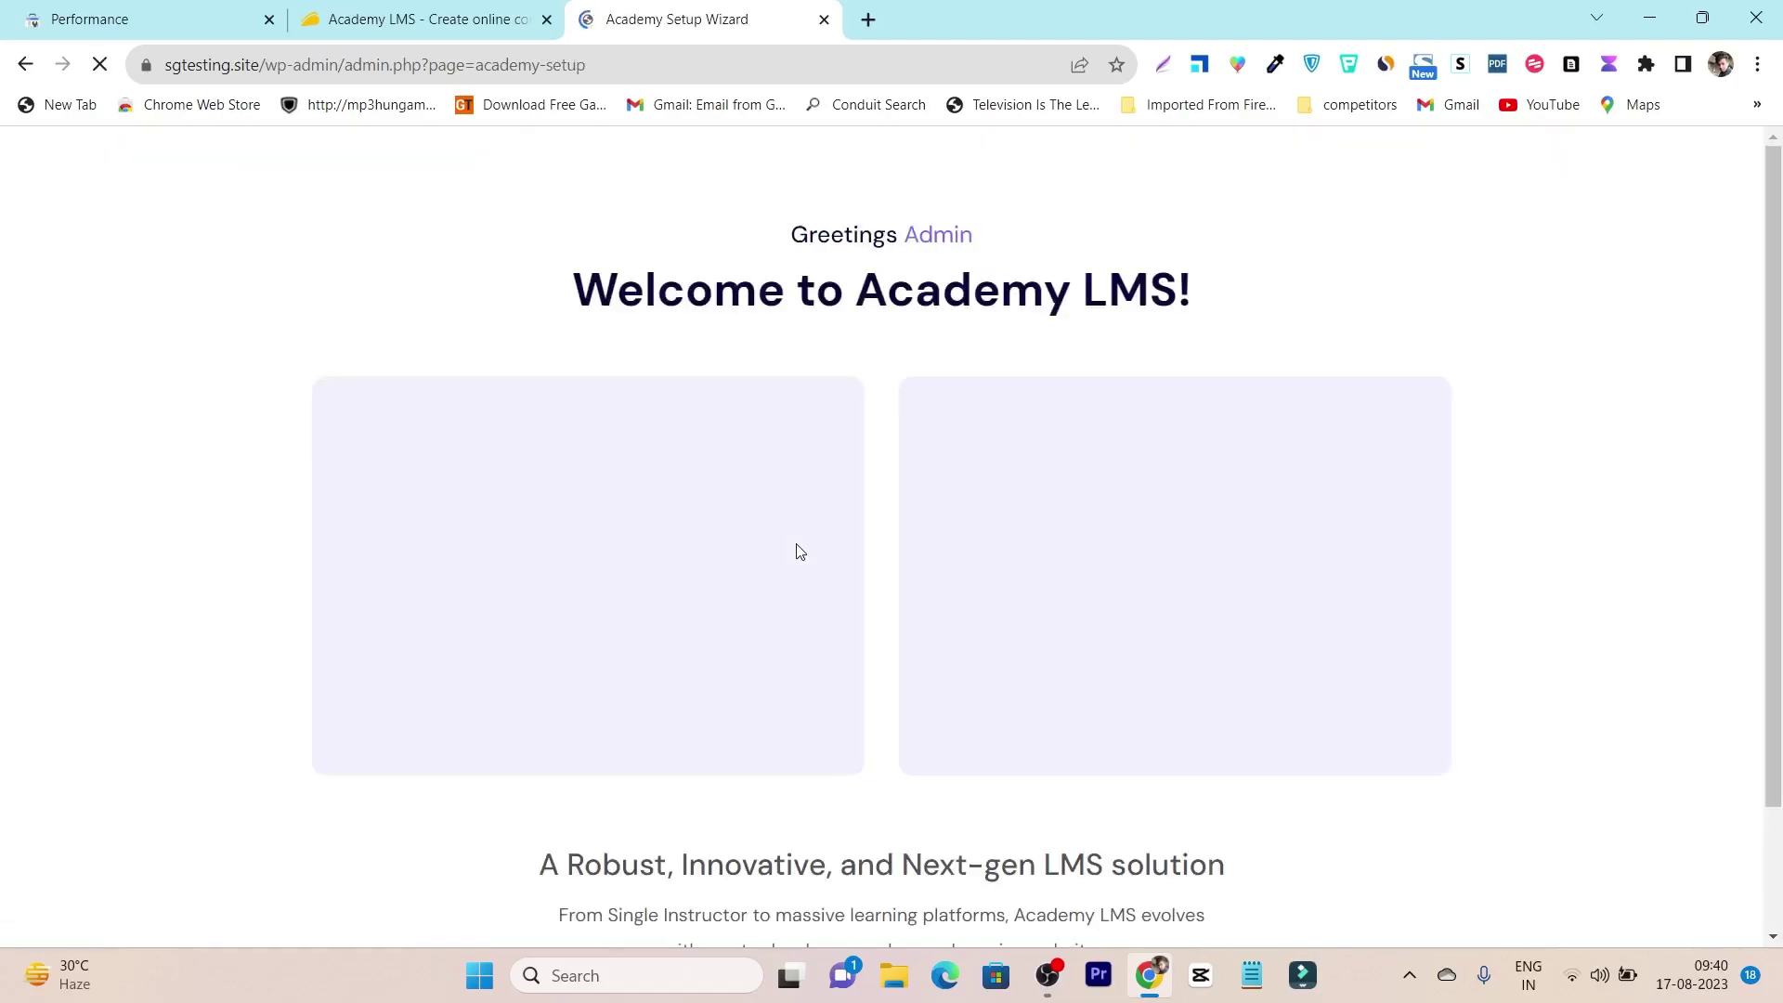
{"action": "scroll", "coordinate": [899, 401], "scroll_direction": "down", "scroll_amount": 3}
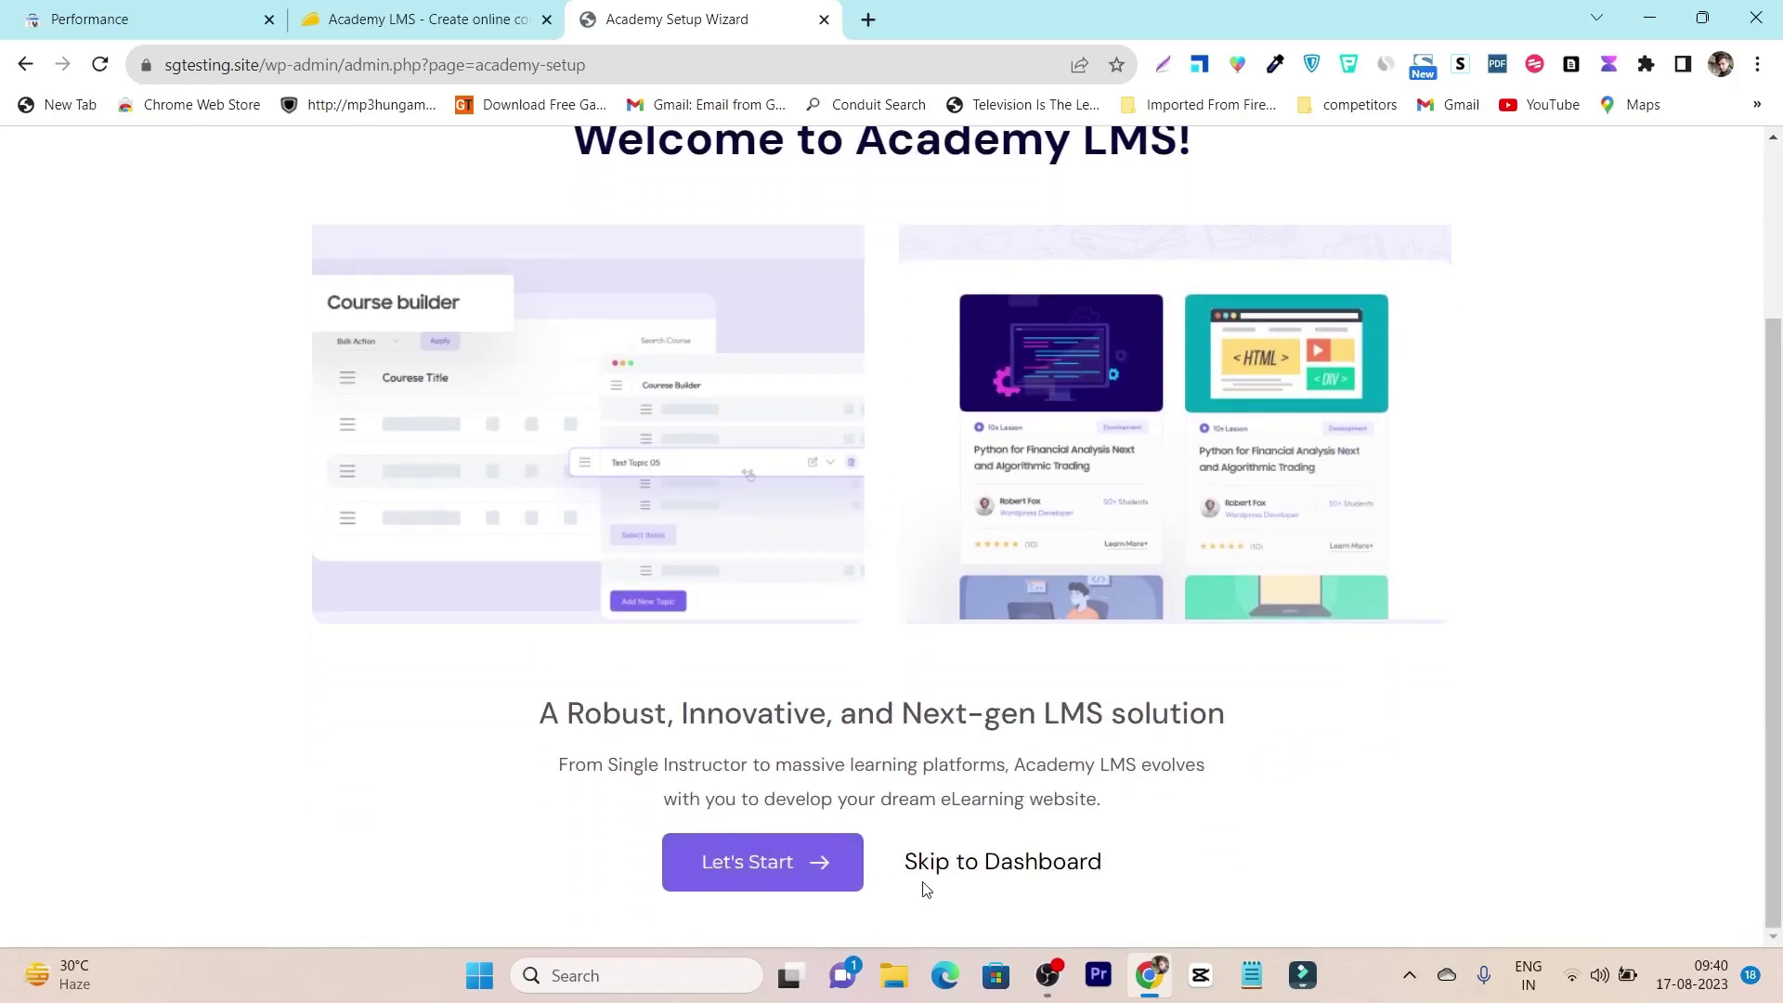
{"action": "left_click", "coordinate": [776, 863]}
{"action": "scroll", "coordinate": [785, 729], "scroll_direction": "down", "scroll_amount": 1}
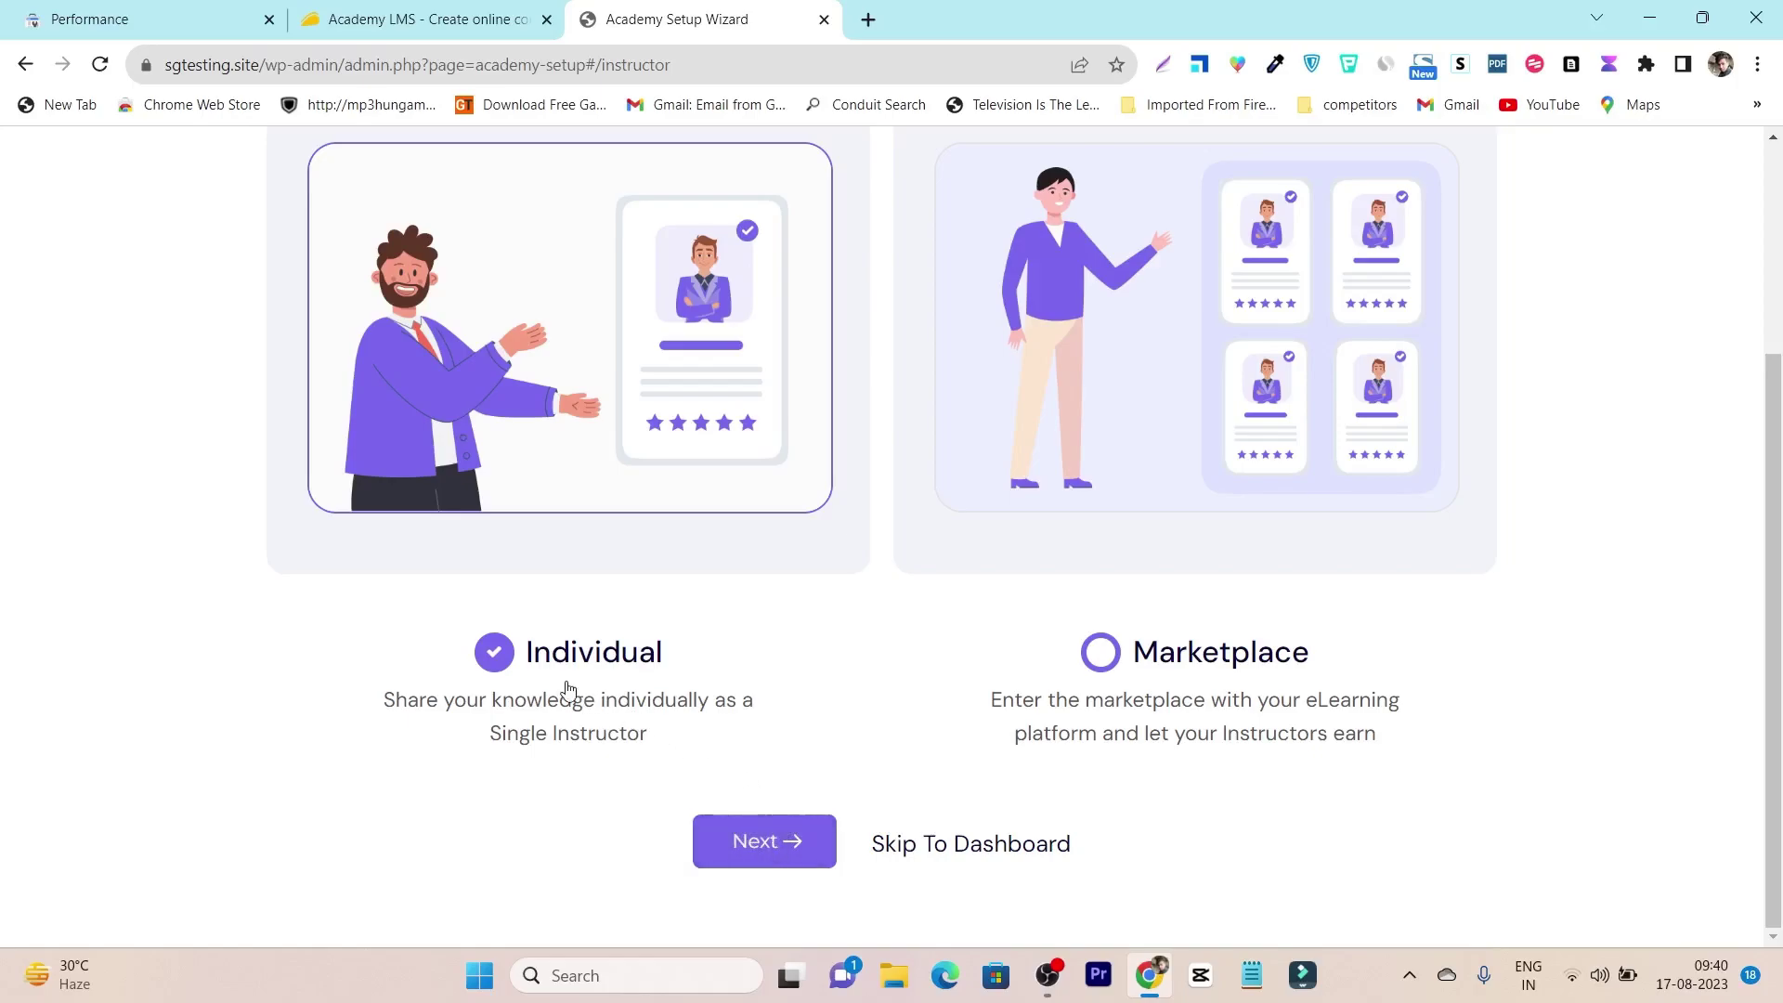
{"action": "left_click", "coordinate": [770, 845]}
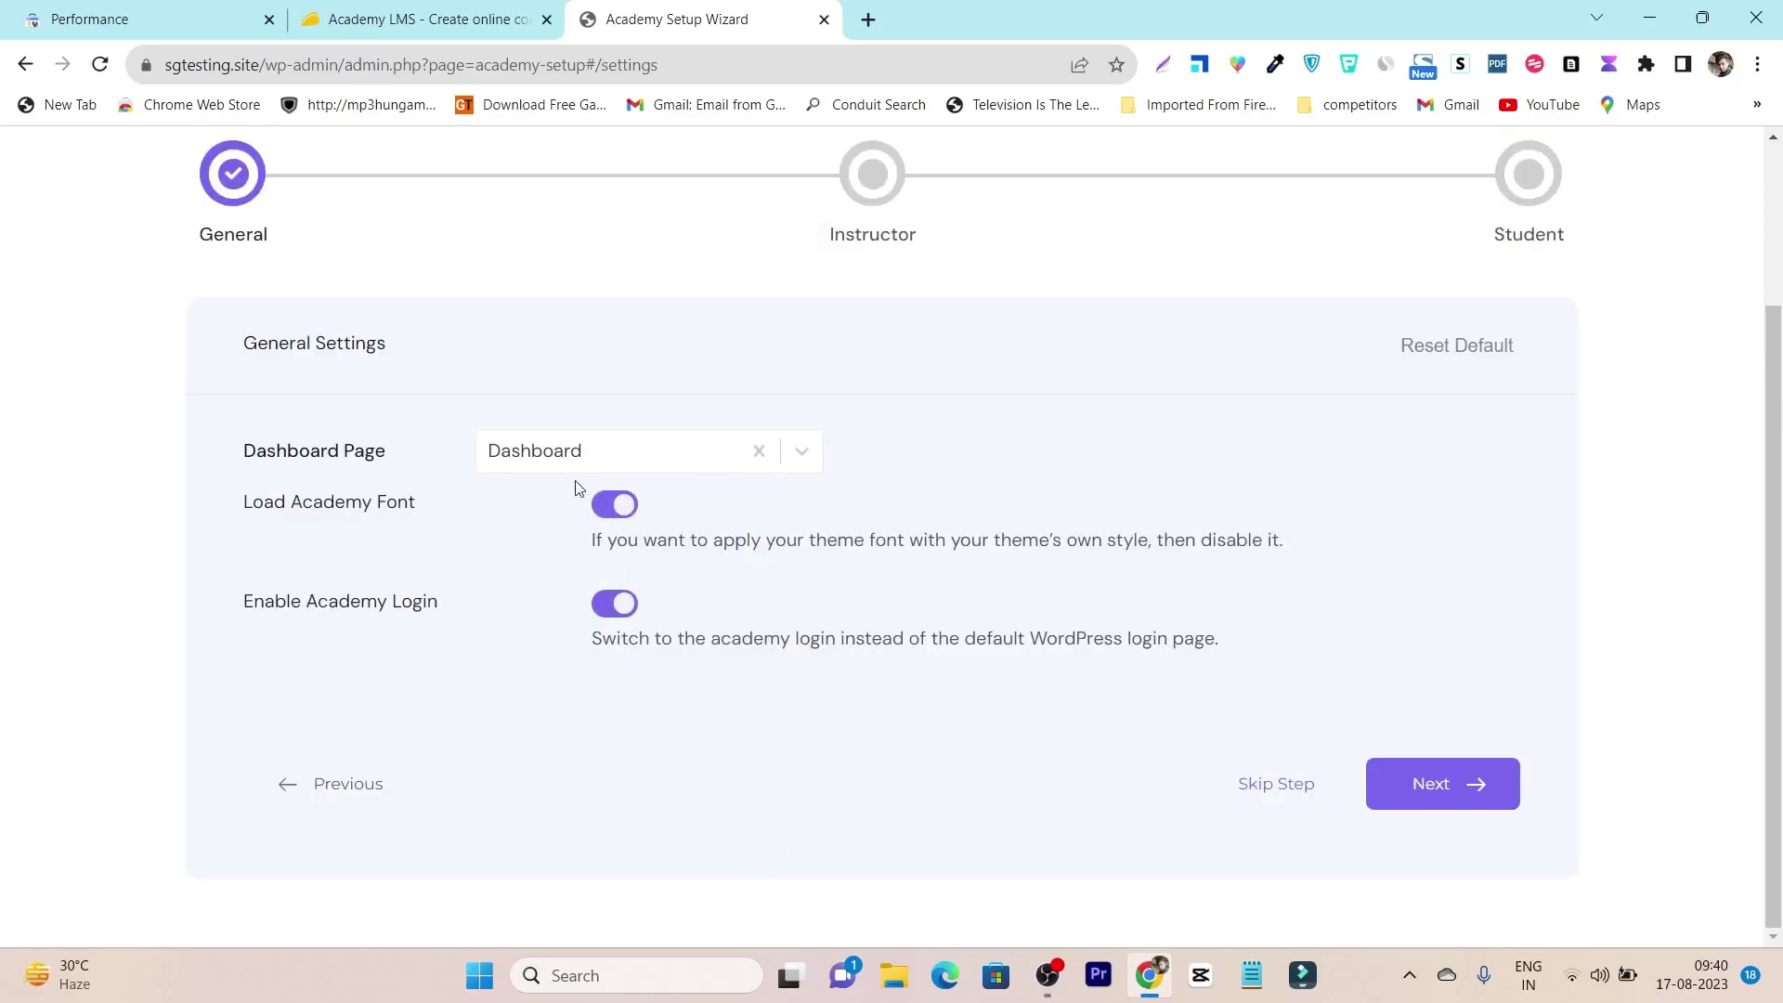
Step: Keep Dashboard as the dashboard page, accept the default general, instructor and student settings, finish the wizard and go to the dashboard
{"action": "left_click", "coordinate": [581, 450]}
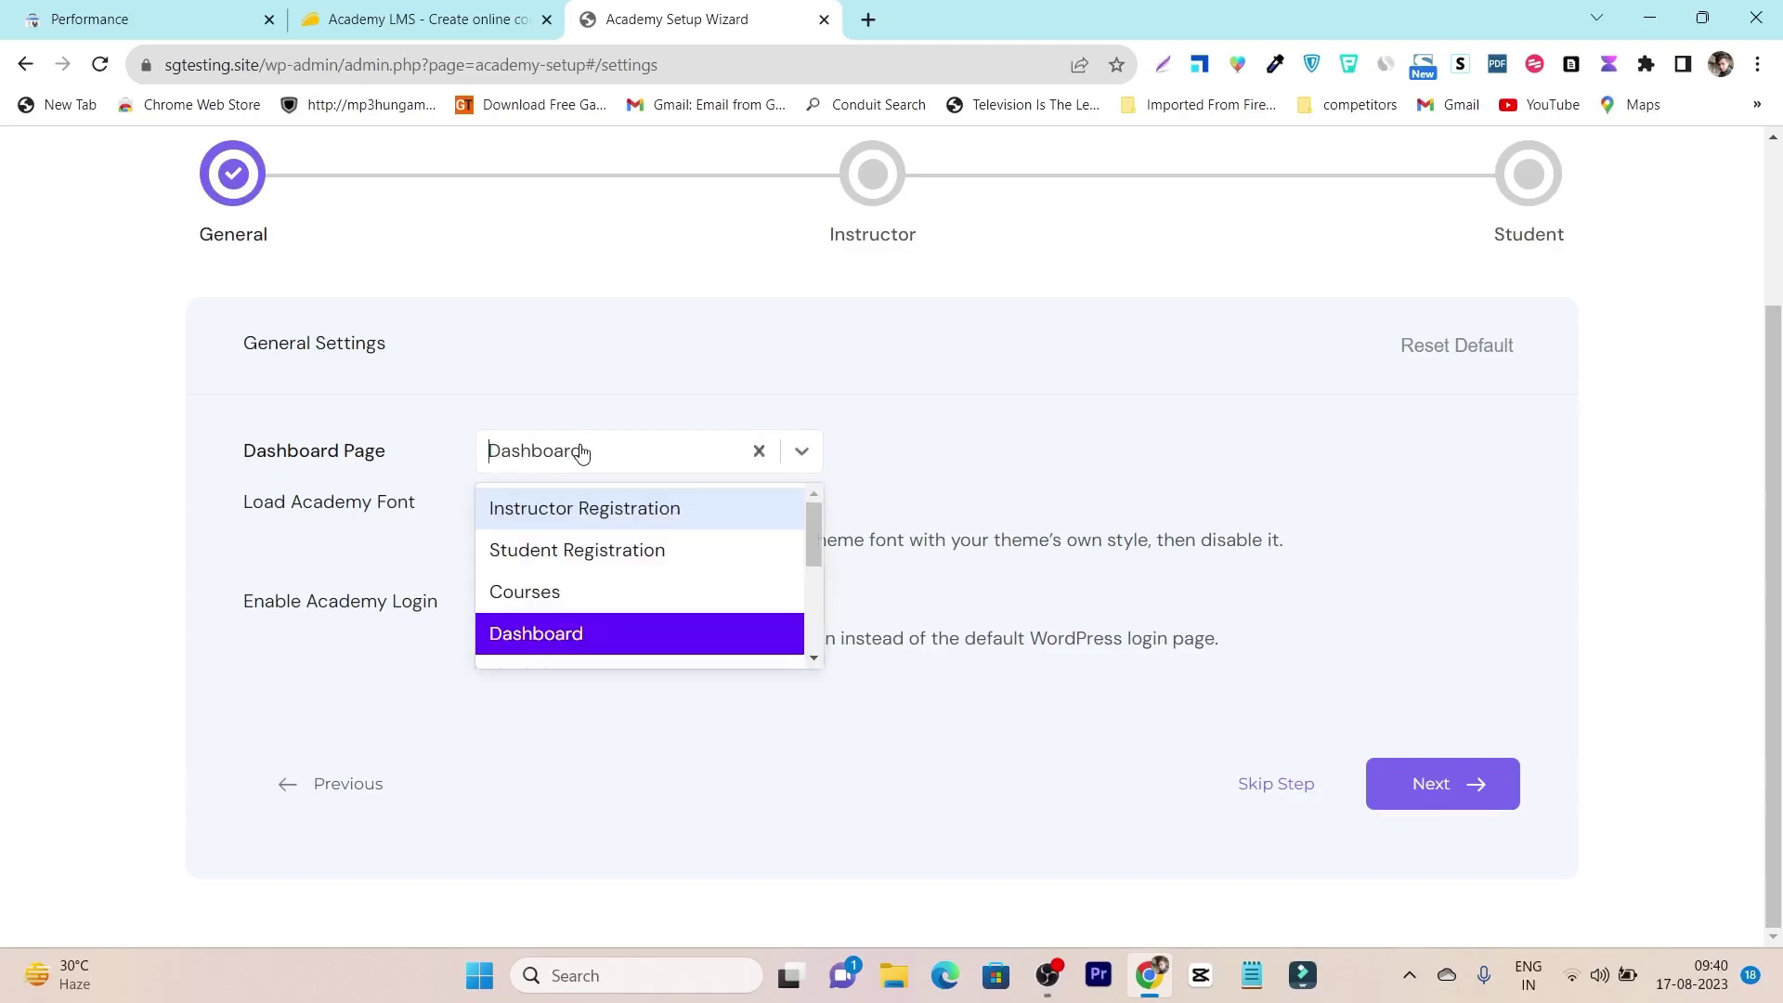
{"action": "left_click", "coordinate": [1060, 500]}
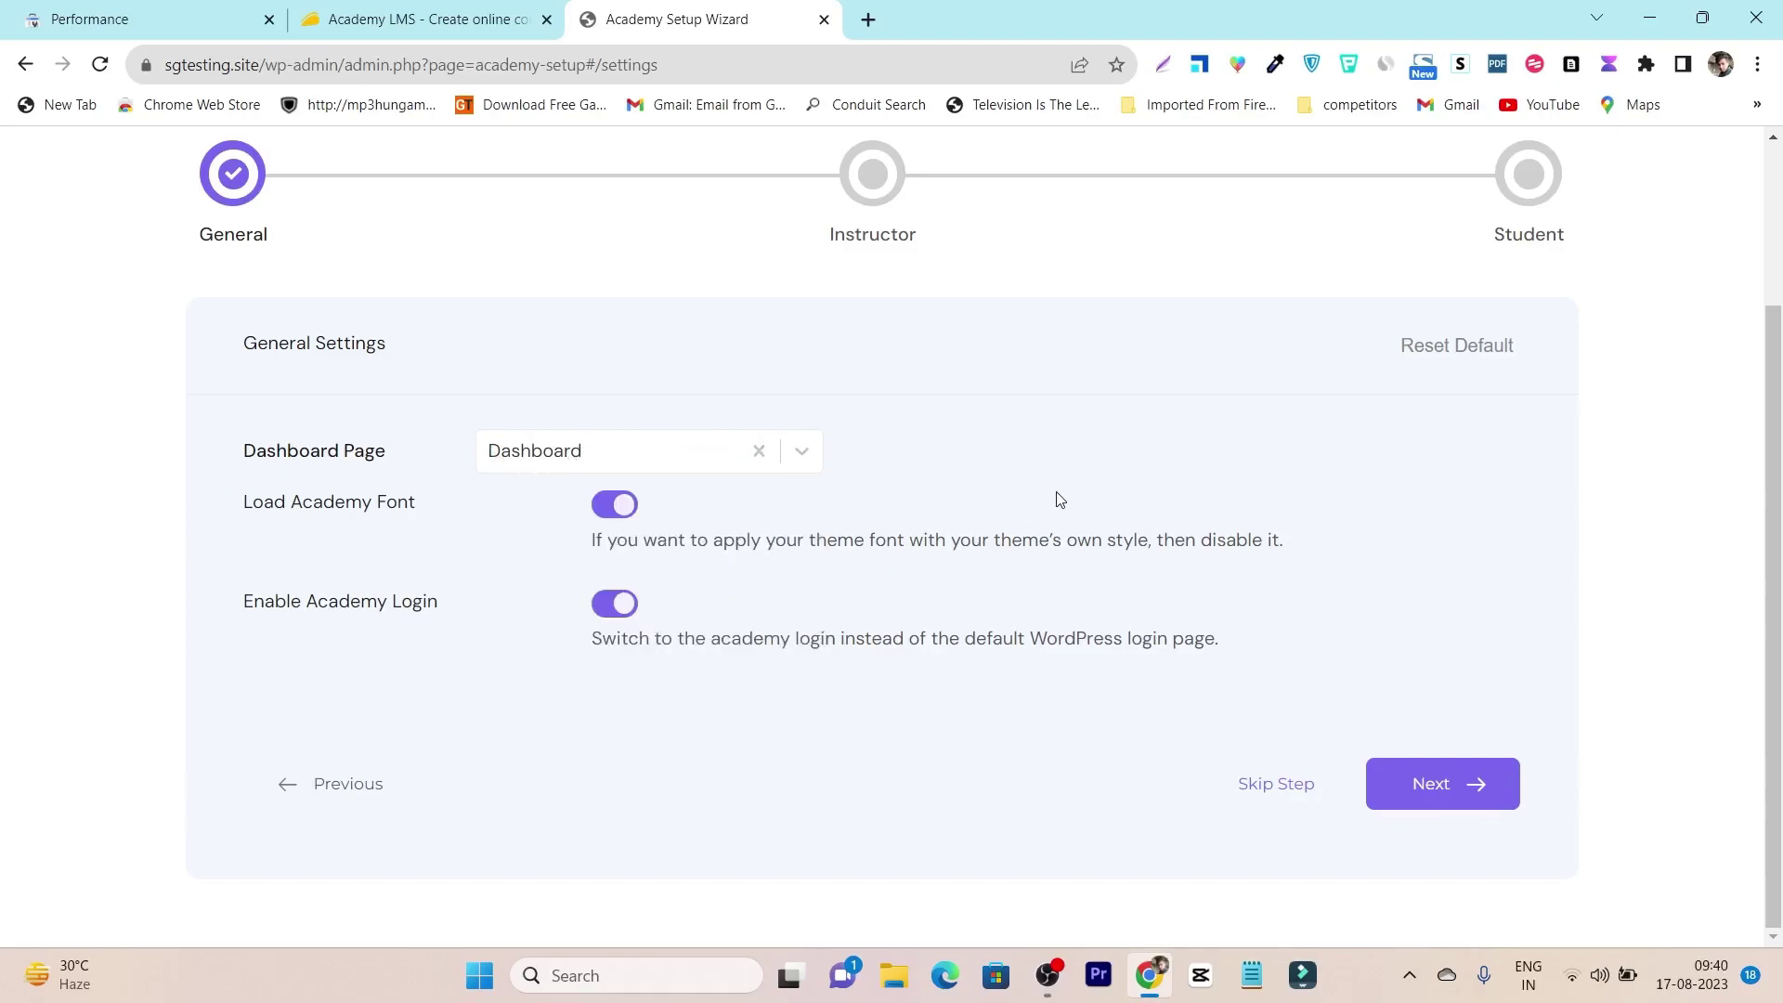
{"action": "left_click", "coordinate": [1437, 787]}
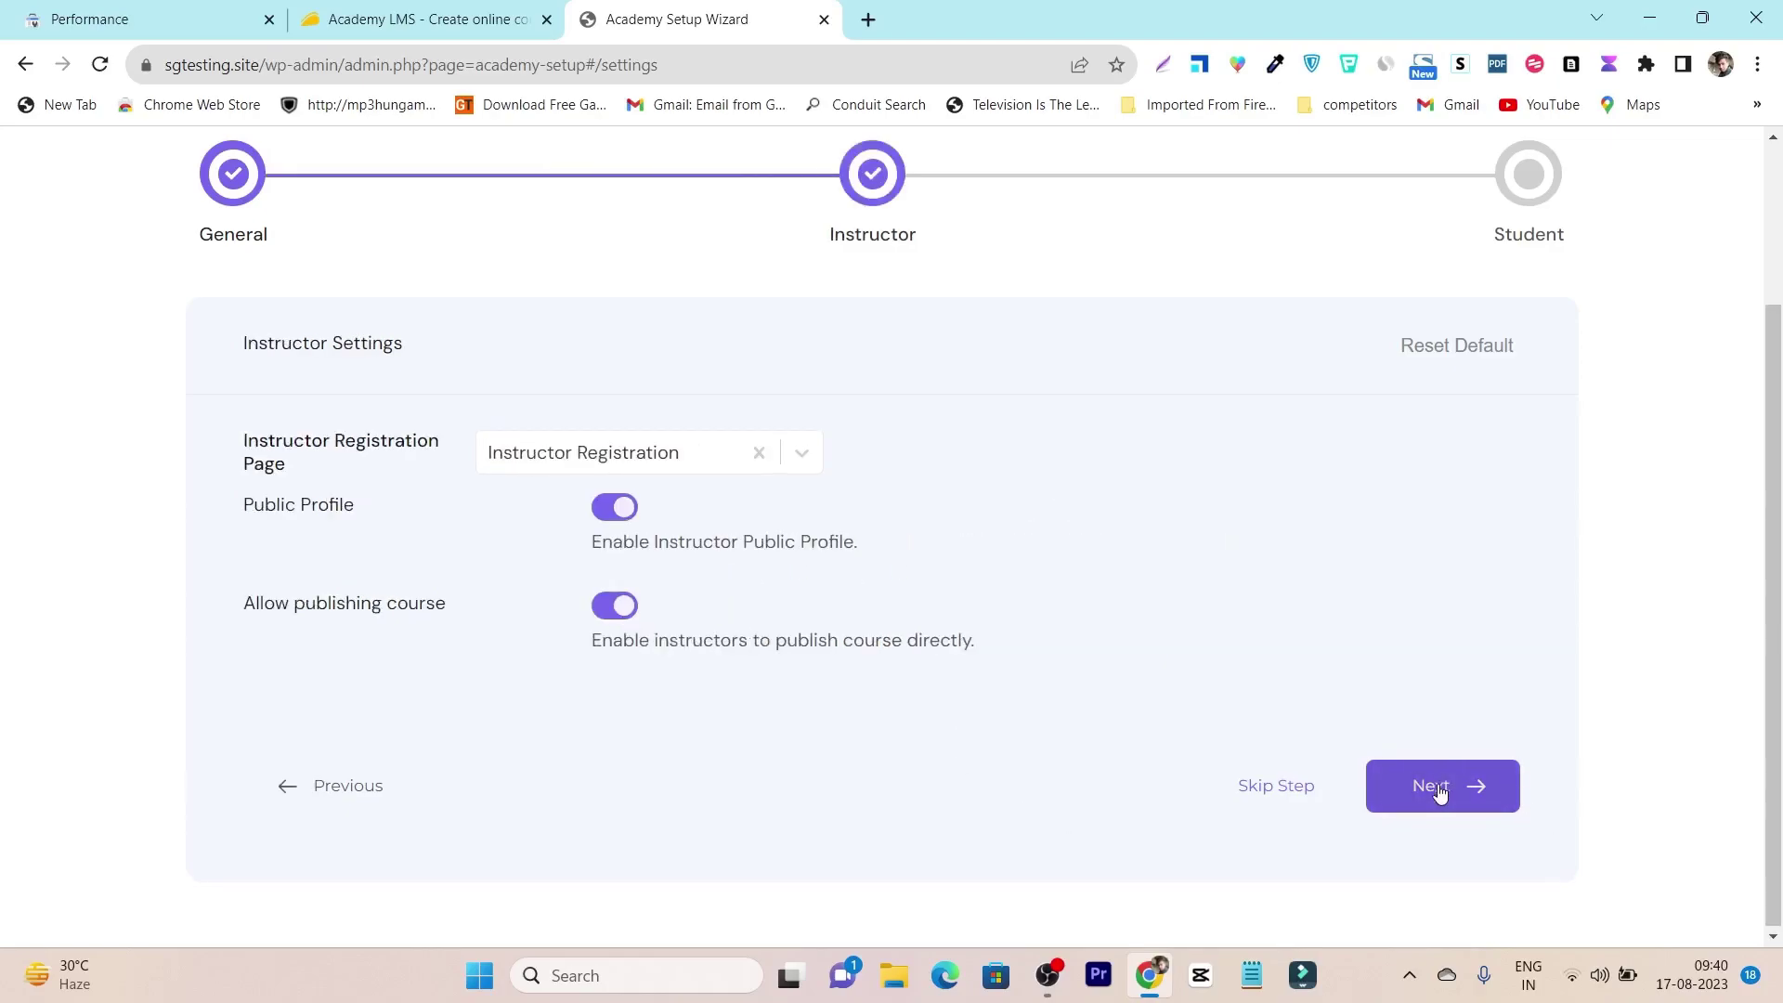
{"action": "left_click", "coordinate": [1439, 790]}
{"action": "left_click", "coordinate": [1439, 786]}
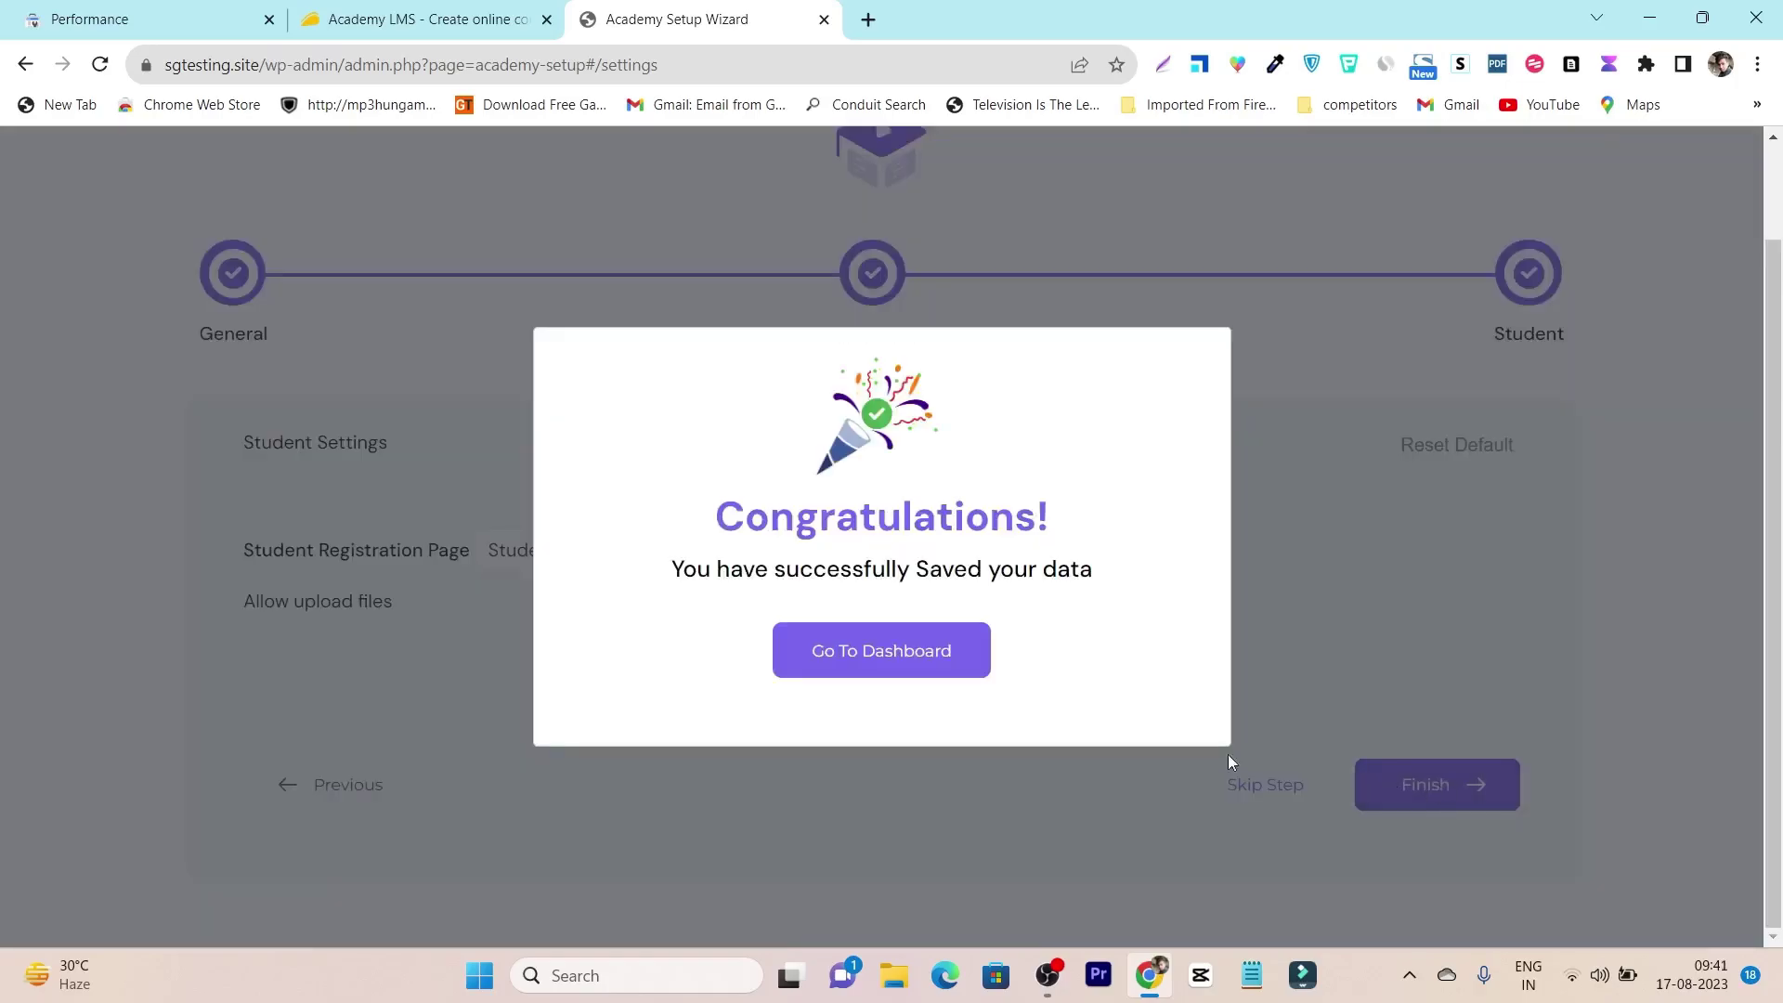
{"action": "left_click", "coordinate": [922, 666]}
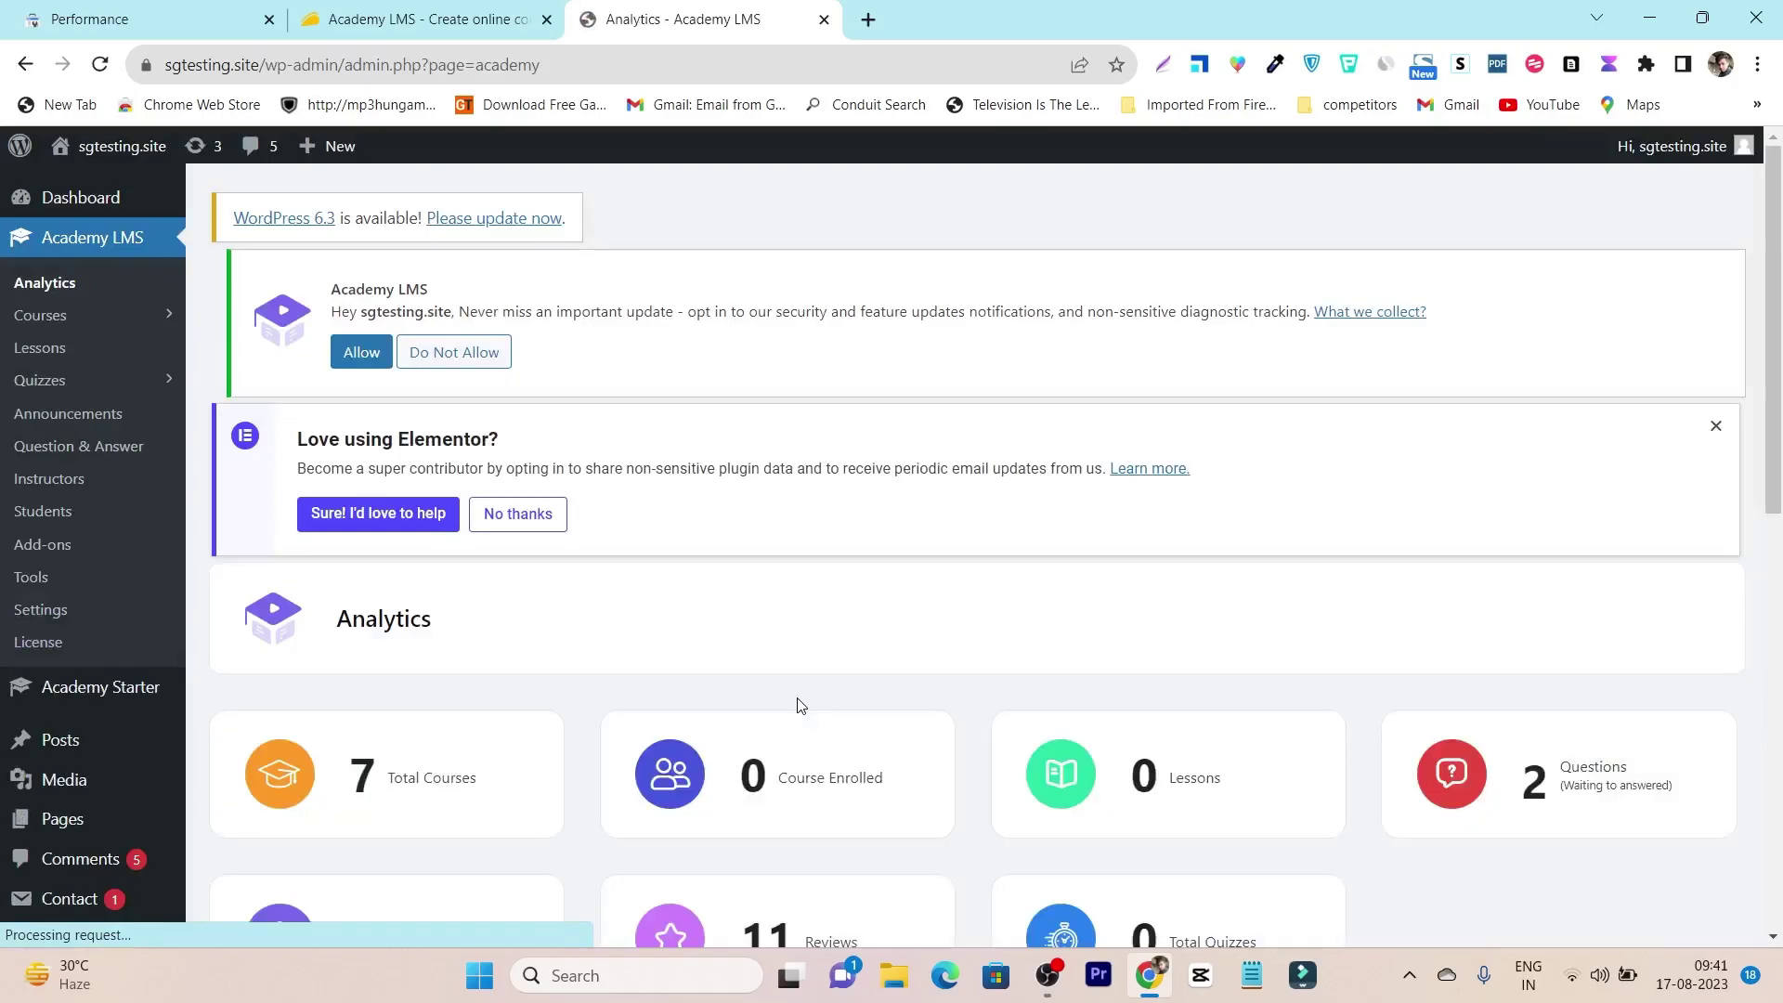
Step: Look over the Academy LMS Analytics page, including the course statistics and the student enrolment graph
{"action": "scroll", "coordinate": [560, 661], "scroll_direction": "down", "scroll_amount": 10}
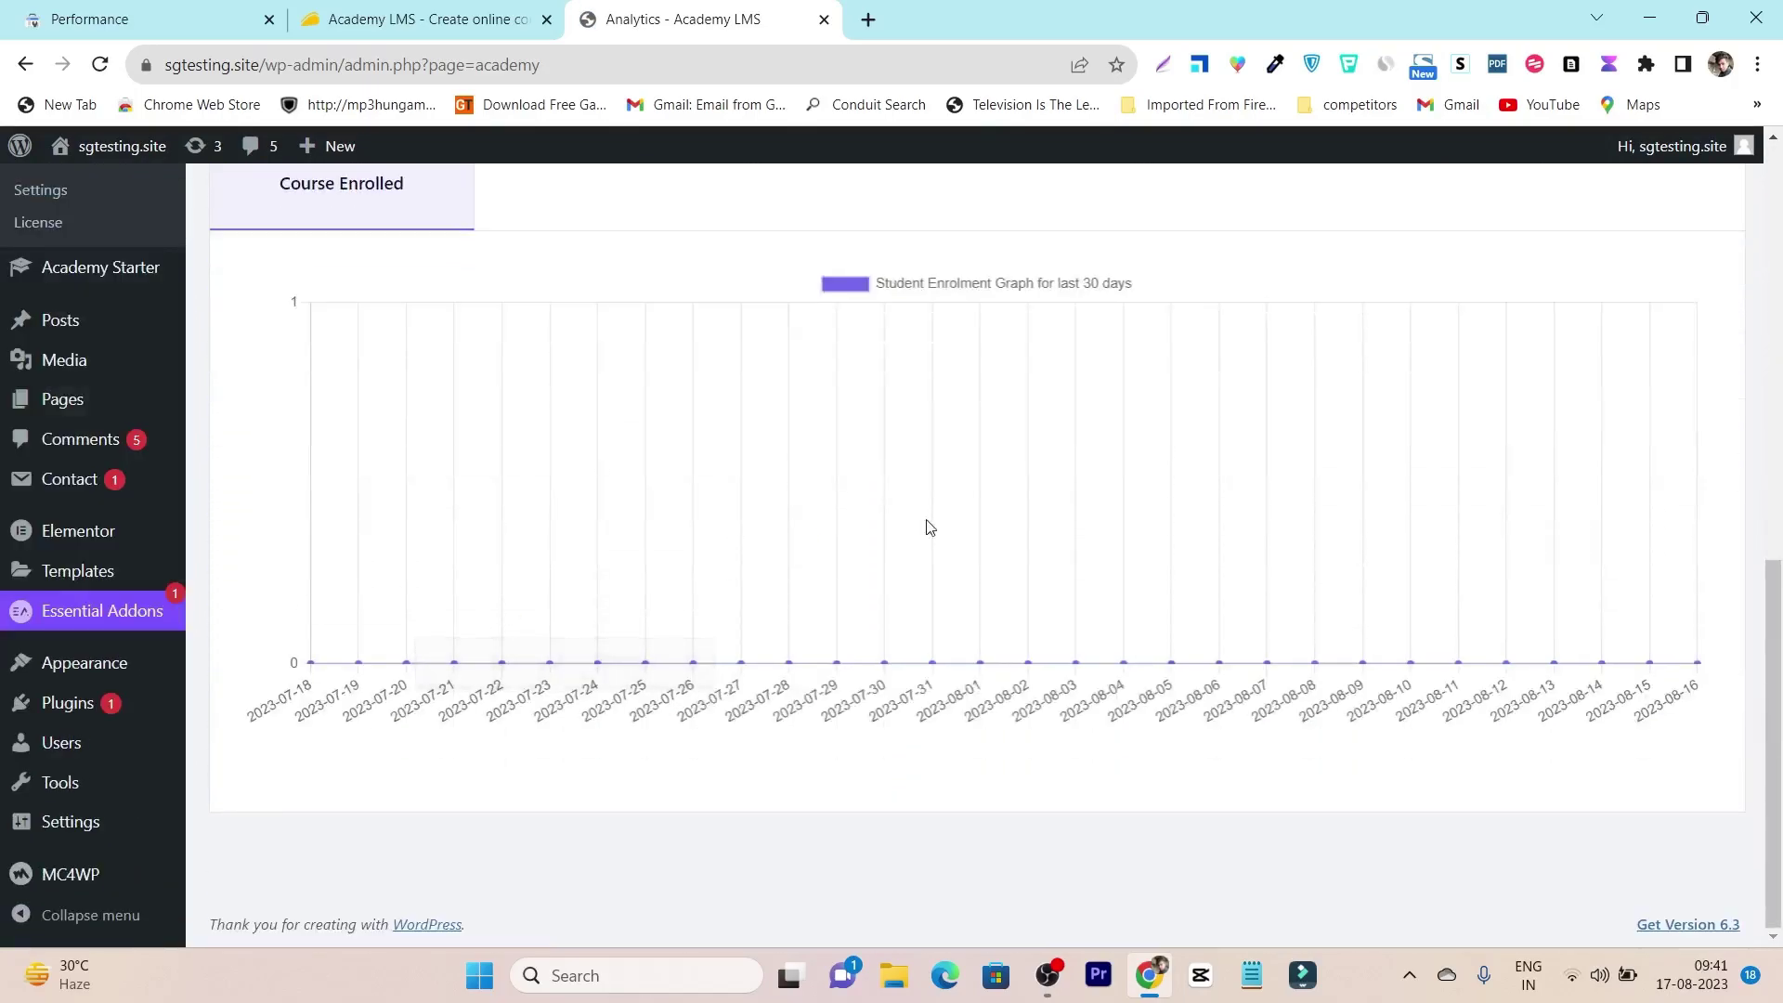
{"action": "scroll", "coordinate": [928, 520], "scroll_direction": "up", "scroll_amount": 5}
{"action": "scroll", "coordinate": [650, 536], "scroll_direction": "up", "scroll_amount": 5}
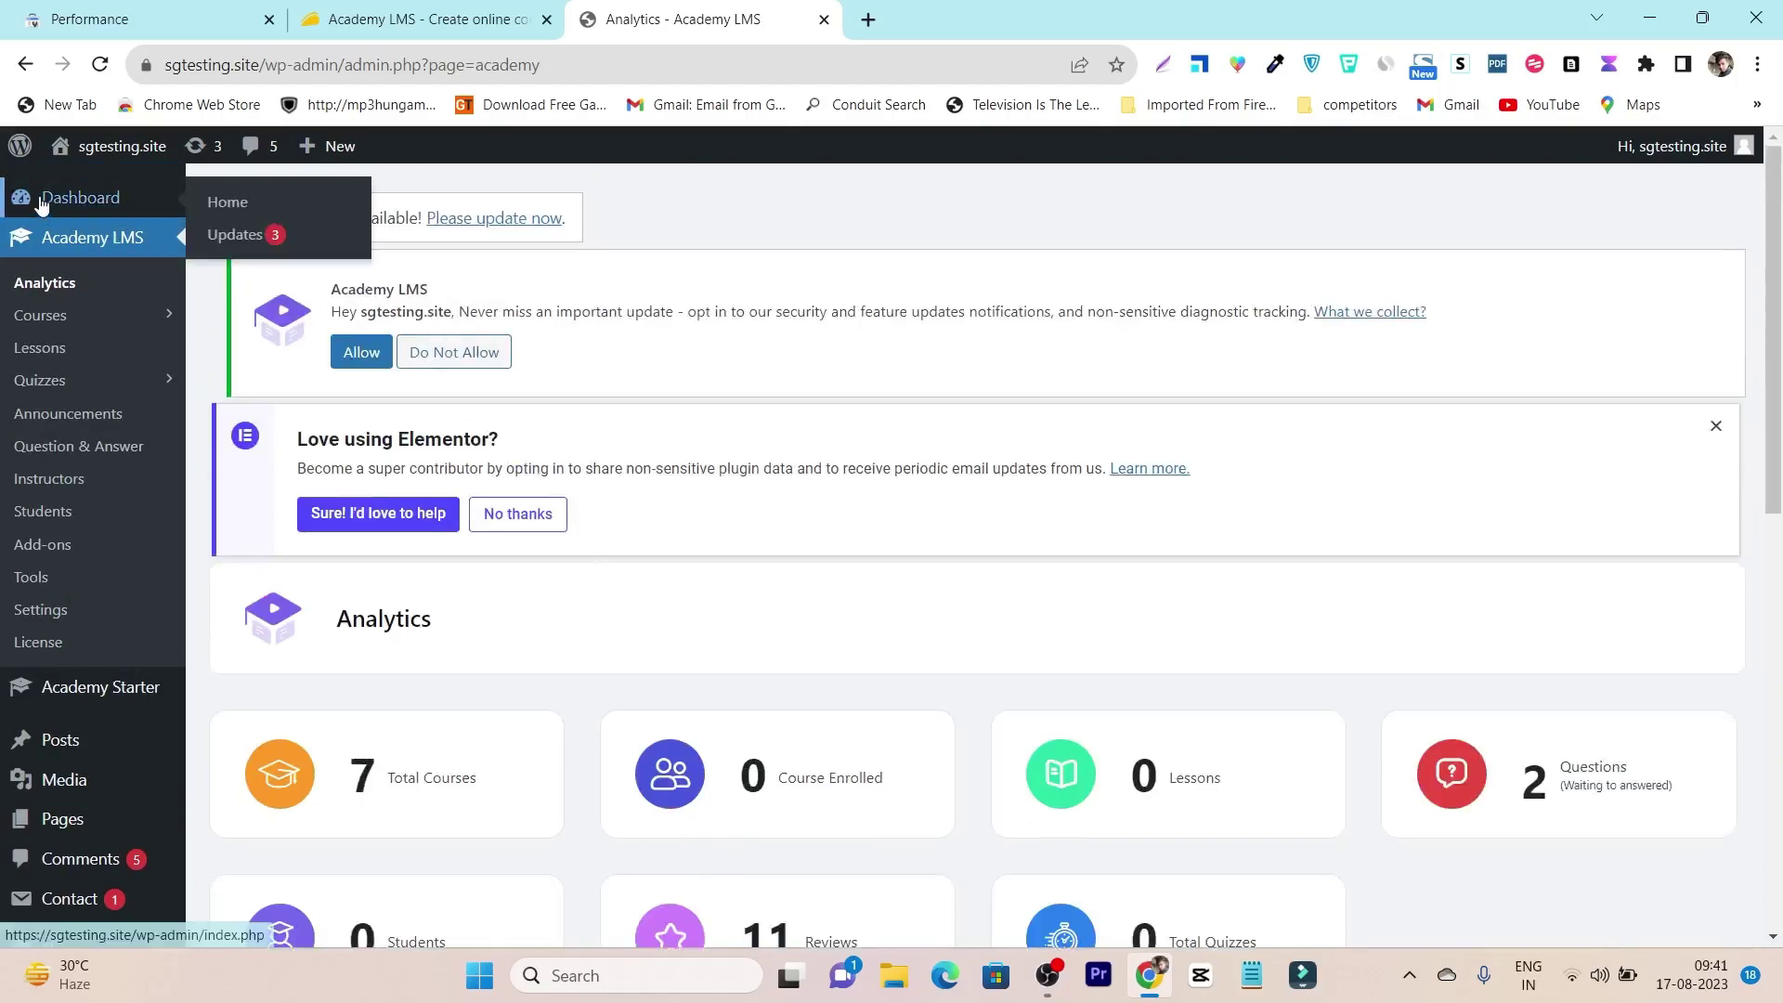
Step: Look over the plans and deal terms on the AppSumo page for Academy LMS, then return to the WordPress Analytics page
{"action": "left_click", "coordinate": [415, 13]}
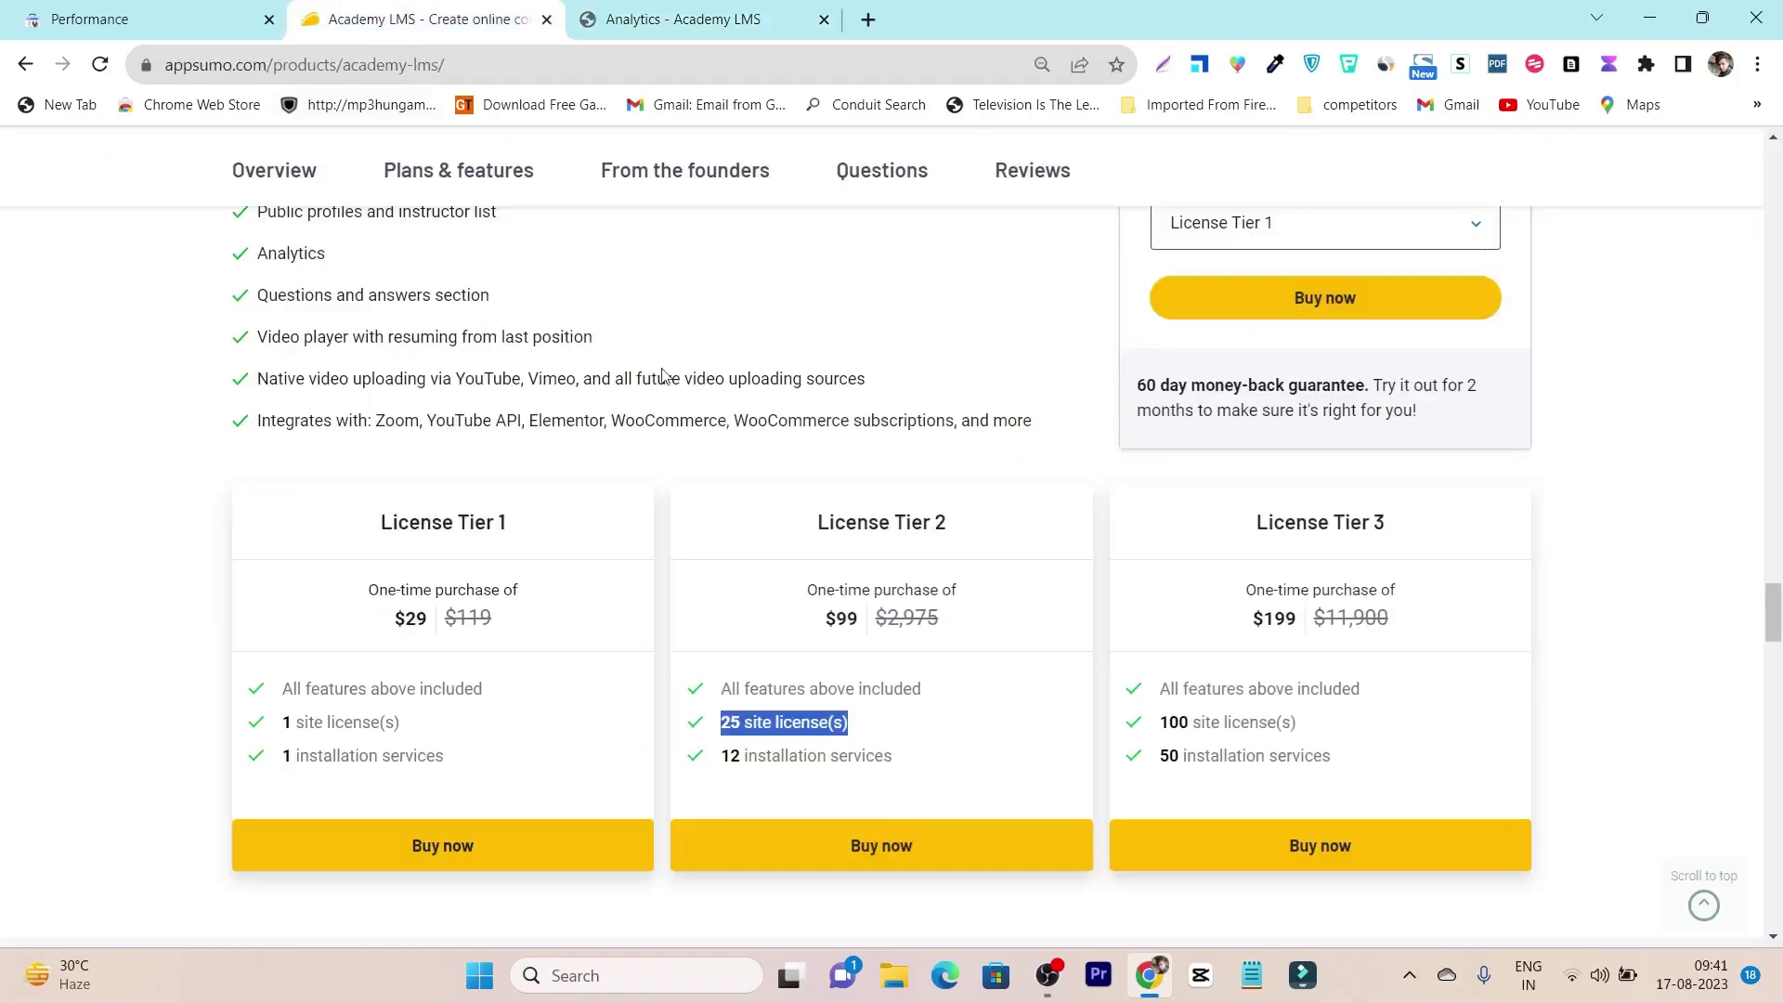
{"action": "scroll", "coordinate": [955, 366], "scroll_direction": "up", "scroll_amount": 5}
{"action": "scroll", "coordinate": [1776, 496], "scroll_direction": "up", "scroll_amount": 4}
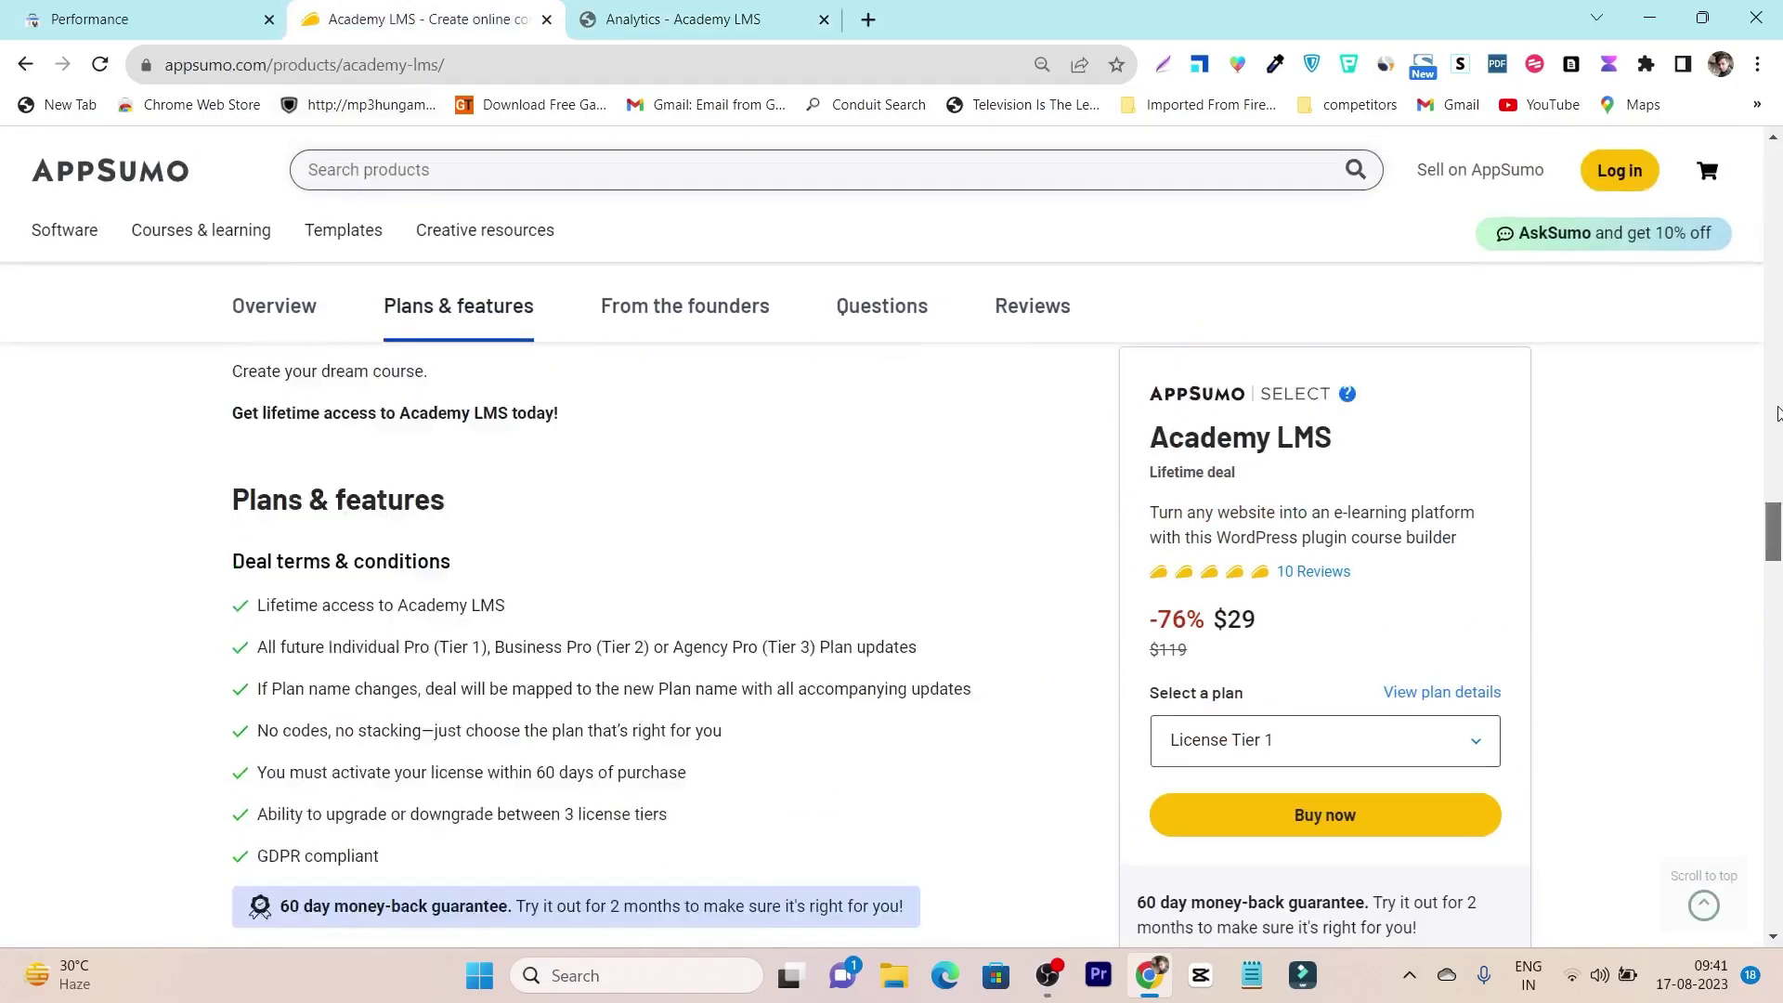
{"action": "key", "text": "ctrl+Tab"}
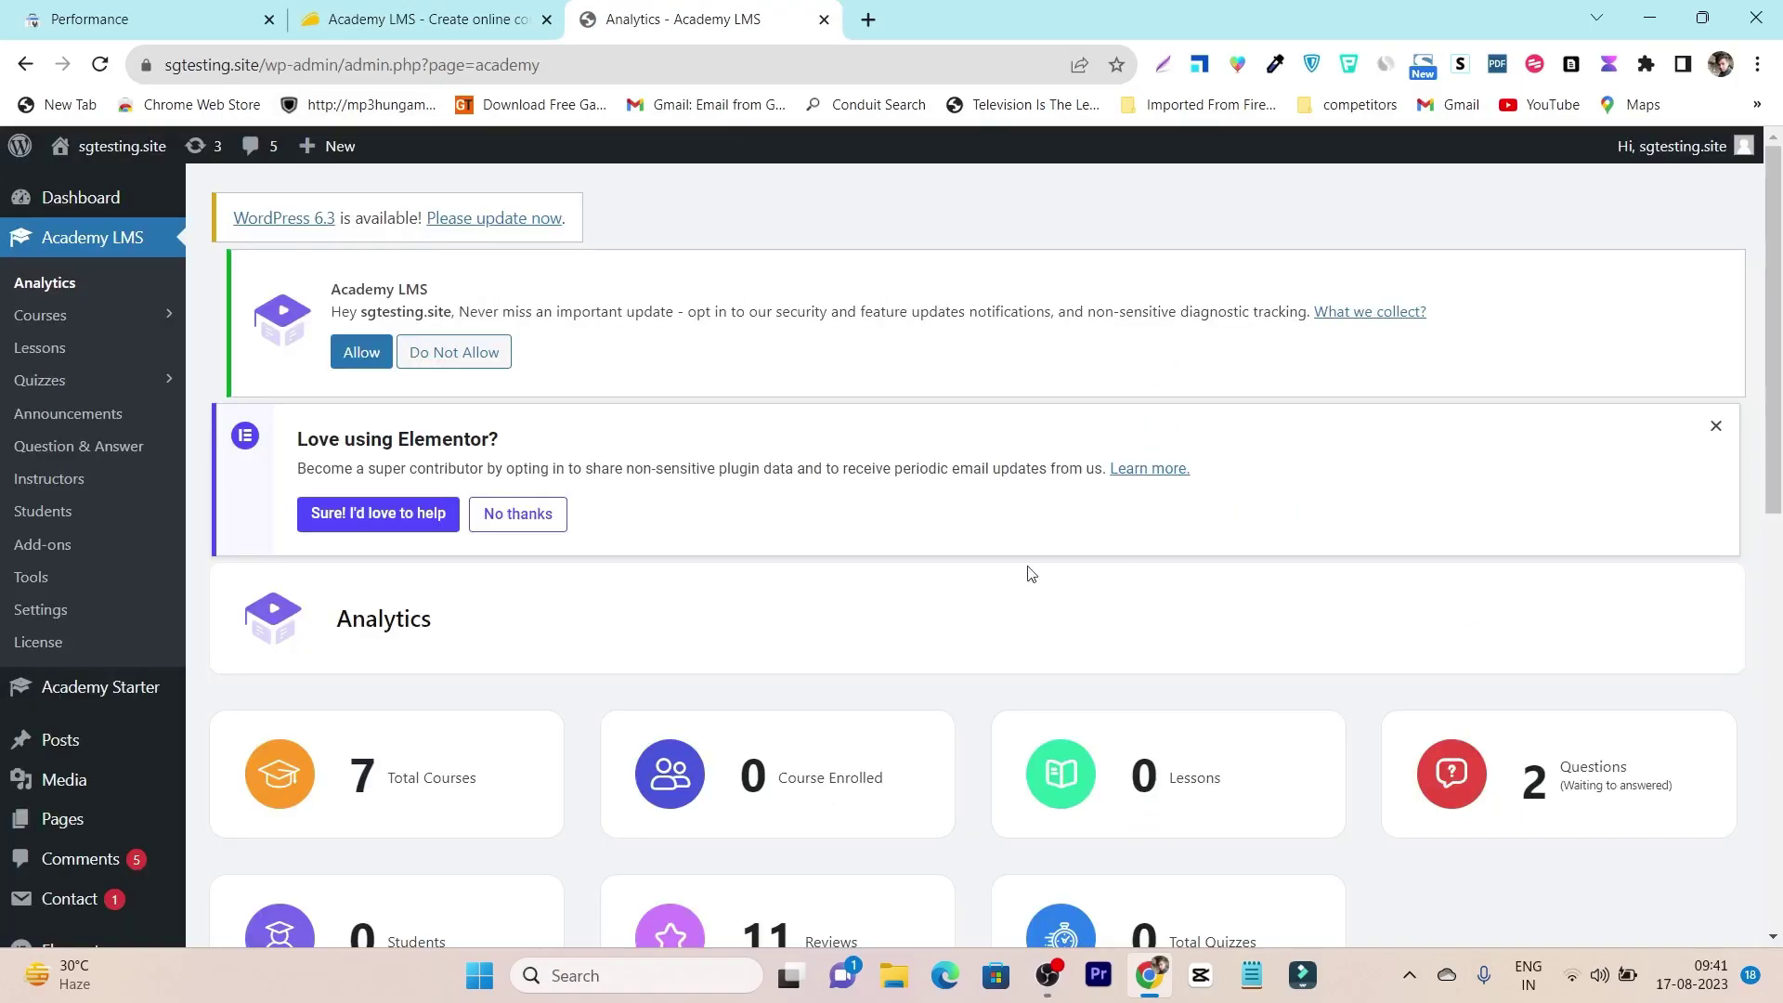
Step: Switch to the AppSumo page for Academy LMS and review the deal from the product overview to the license tiers
{"action": "left_click", "coordinate": [425, 17]}
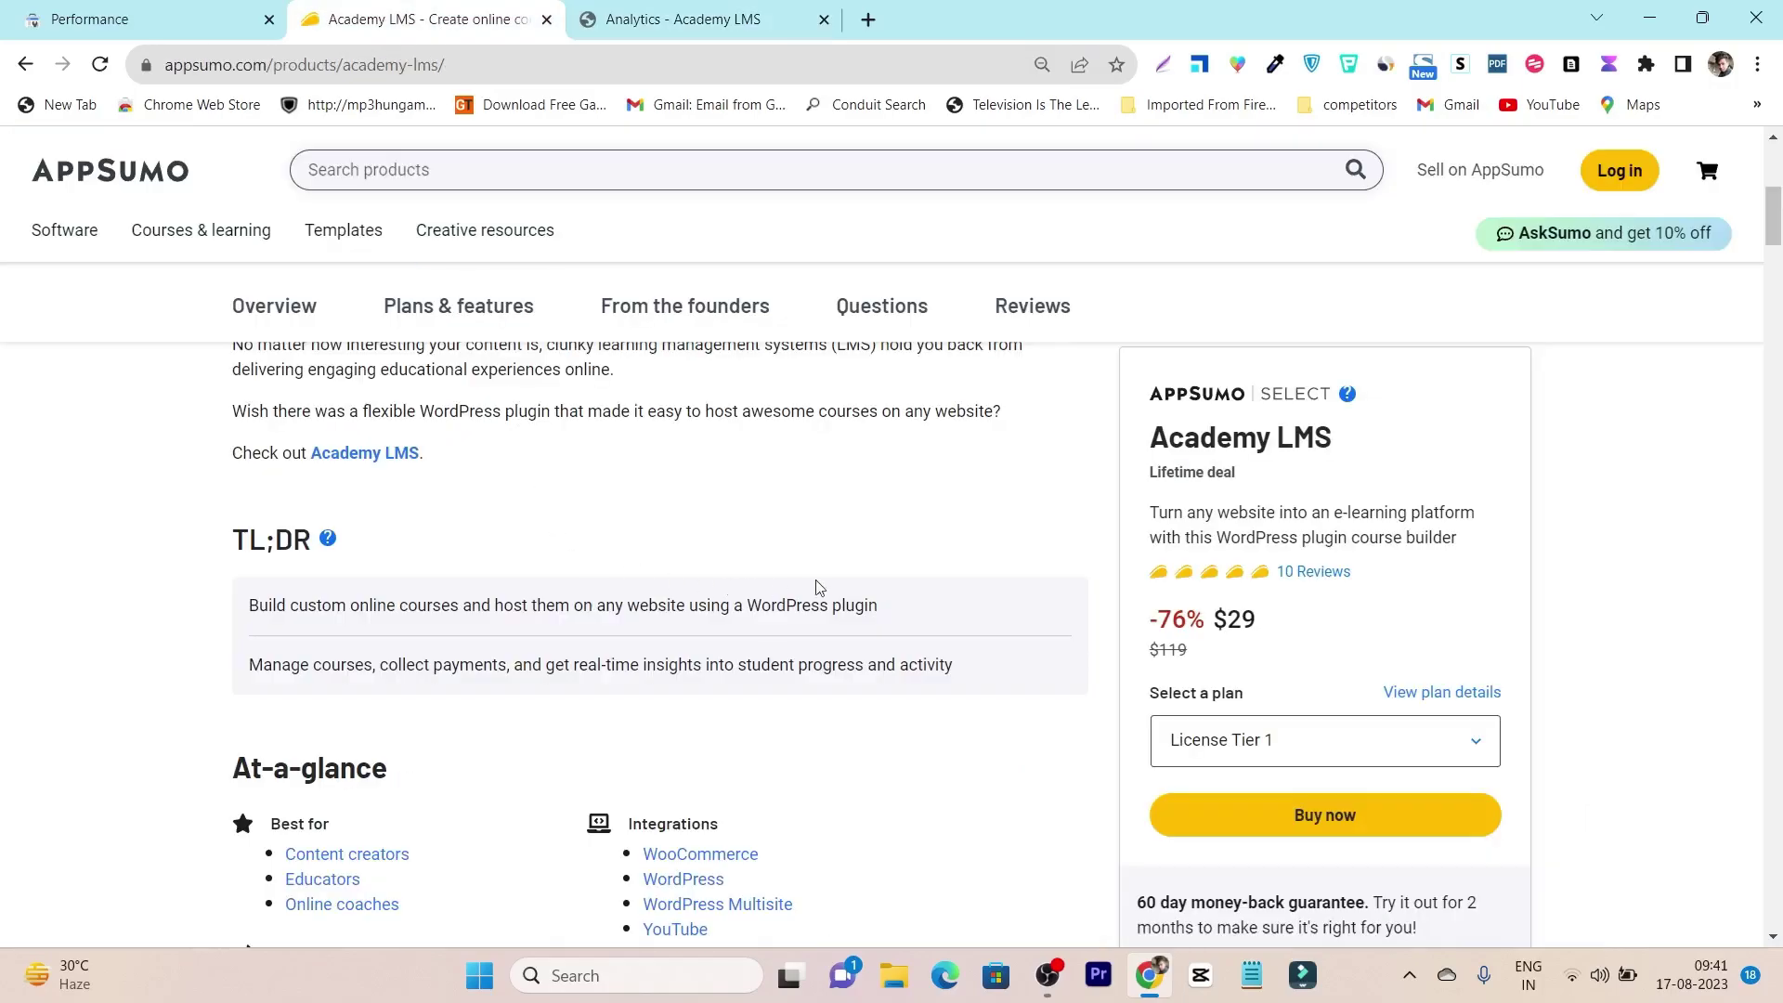
{"action": "scroll", "coordinate": [1103, 586], "scroll_direction": "up", "scroll_amount": 5}
{"action": "scroll", "coordinate": [991, 581], "scroll_direction": "down", "scroll_amount": 12}
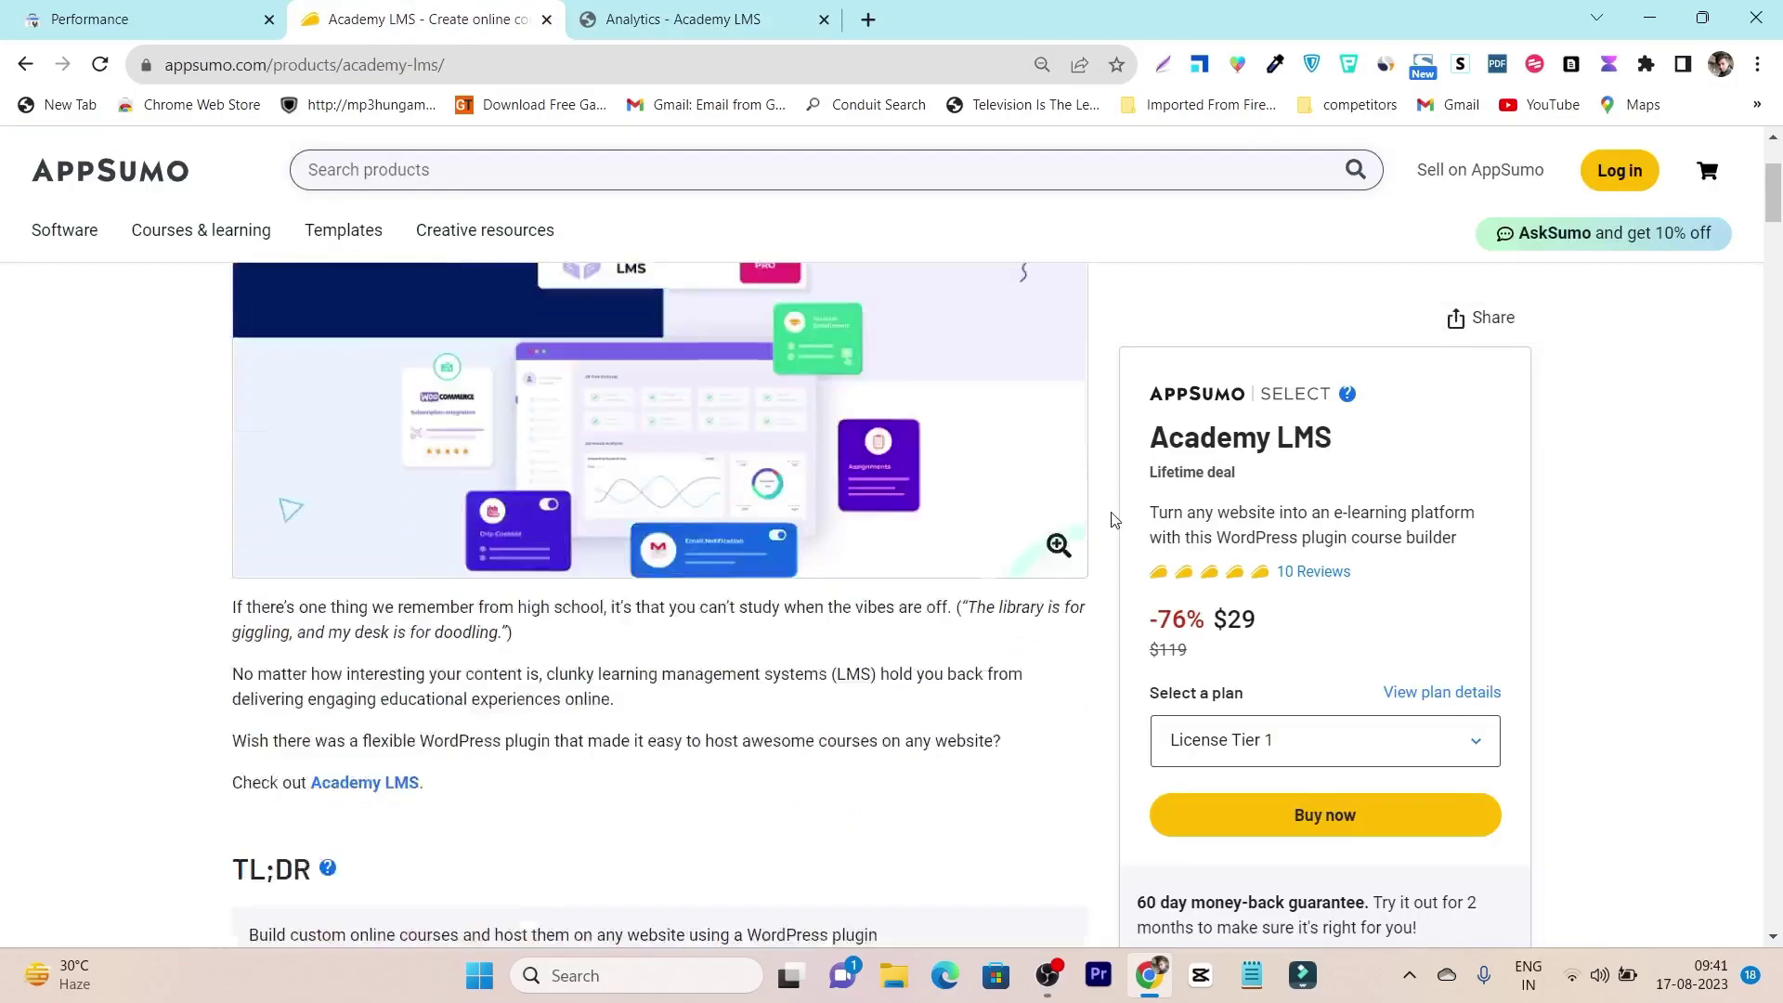
{"action": "scroll", "coordinate": [1115, 520], "scroll_direction": "down", "scroll_amount": 18}
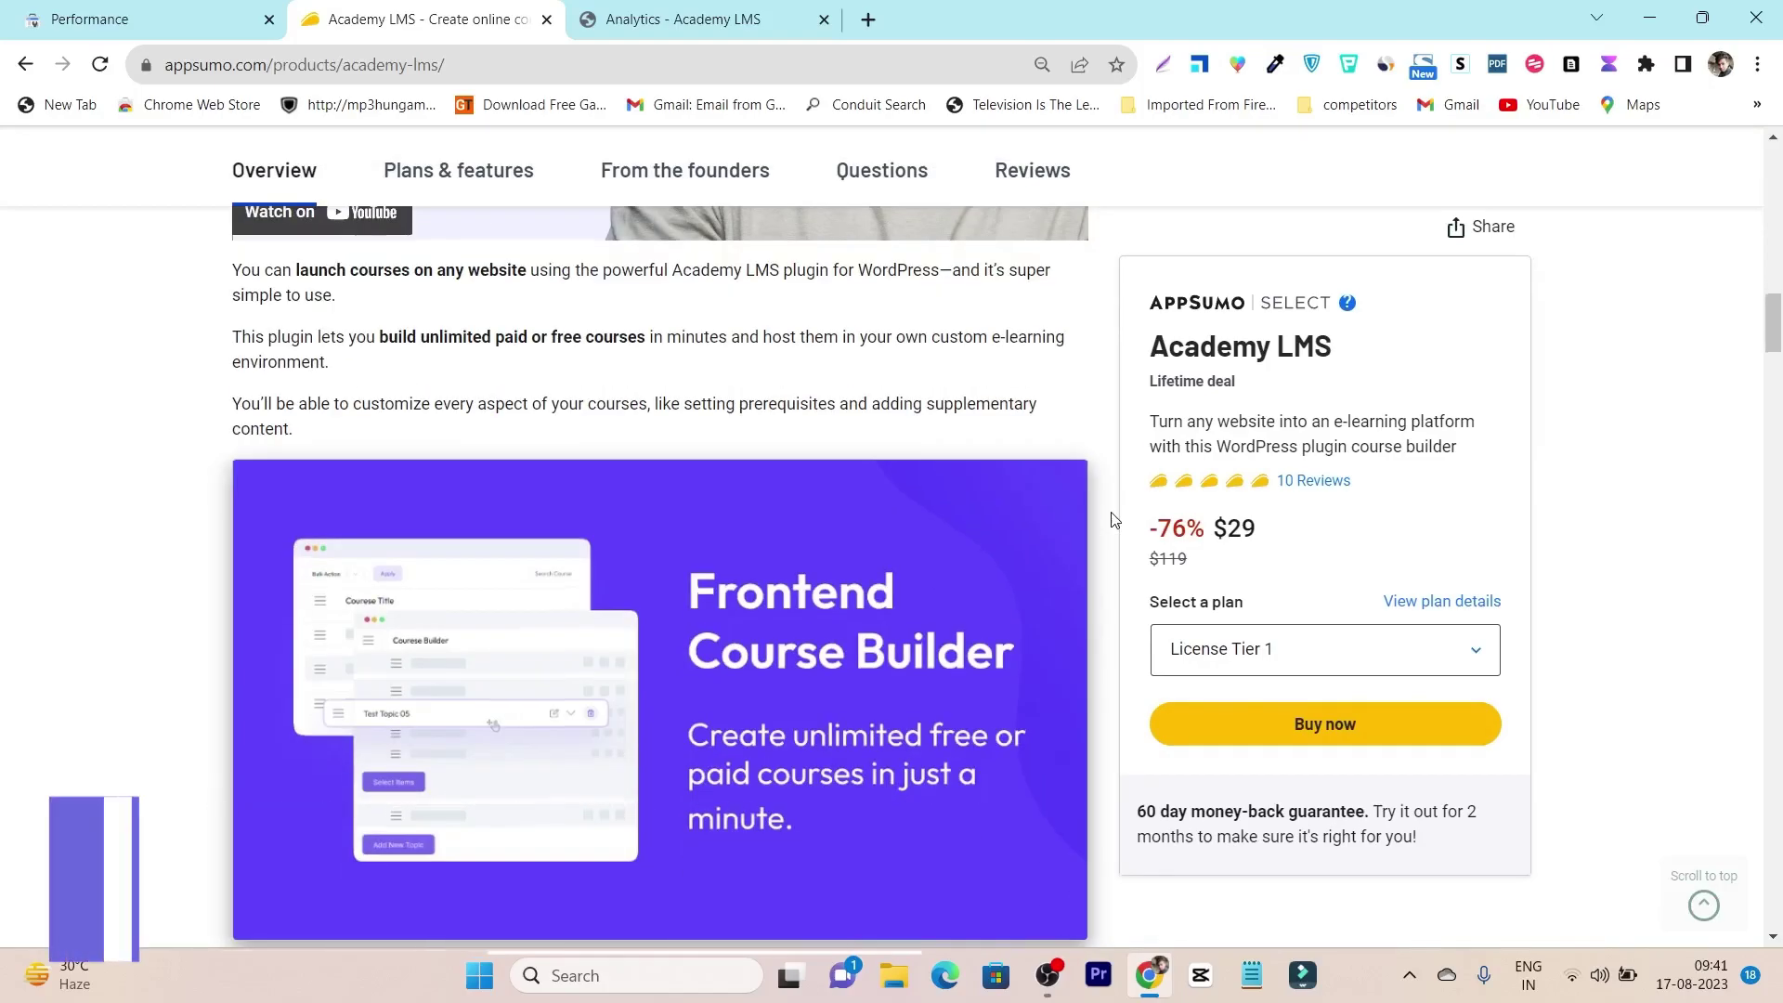
{"action": "scroll", "coordinate": [1114, 520], "scroll_direction": "down", "scroll_amount": 20}
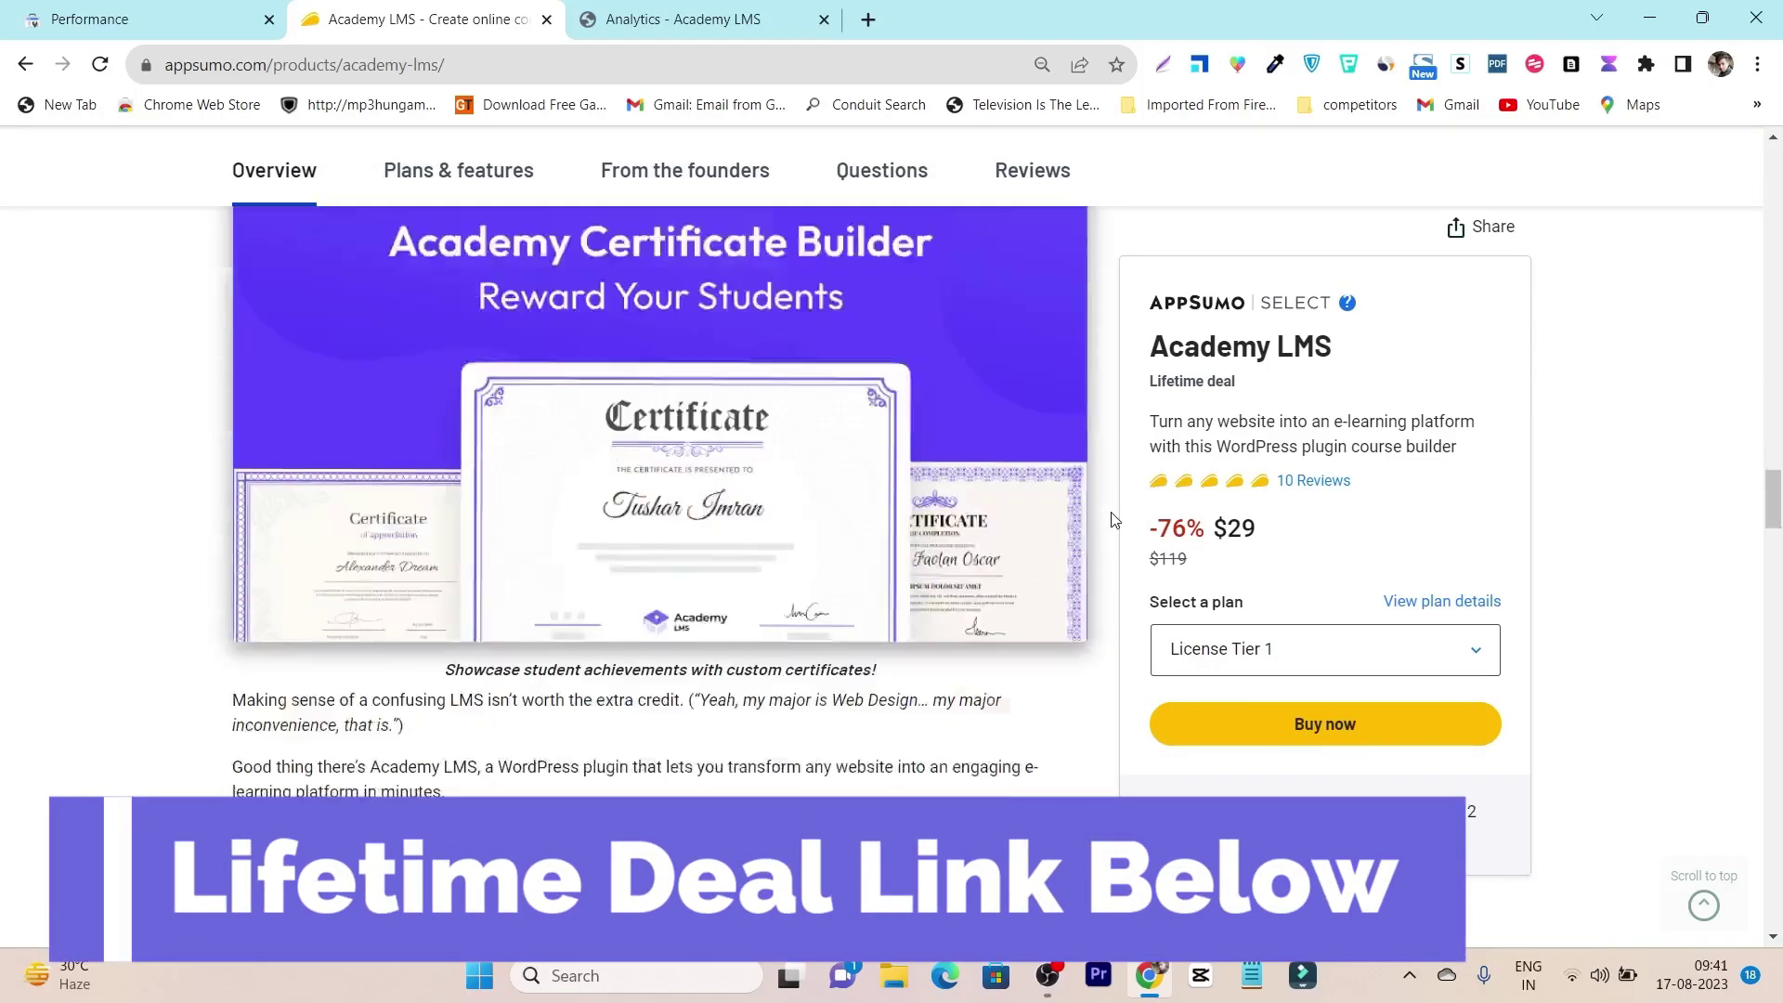
{"action": "scroll", "coordinate": [1114, 520], "scroll_direction": "down", "scroll_amount": 7}
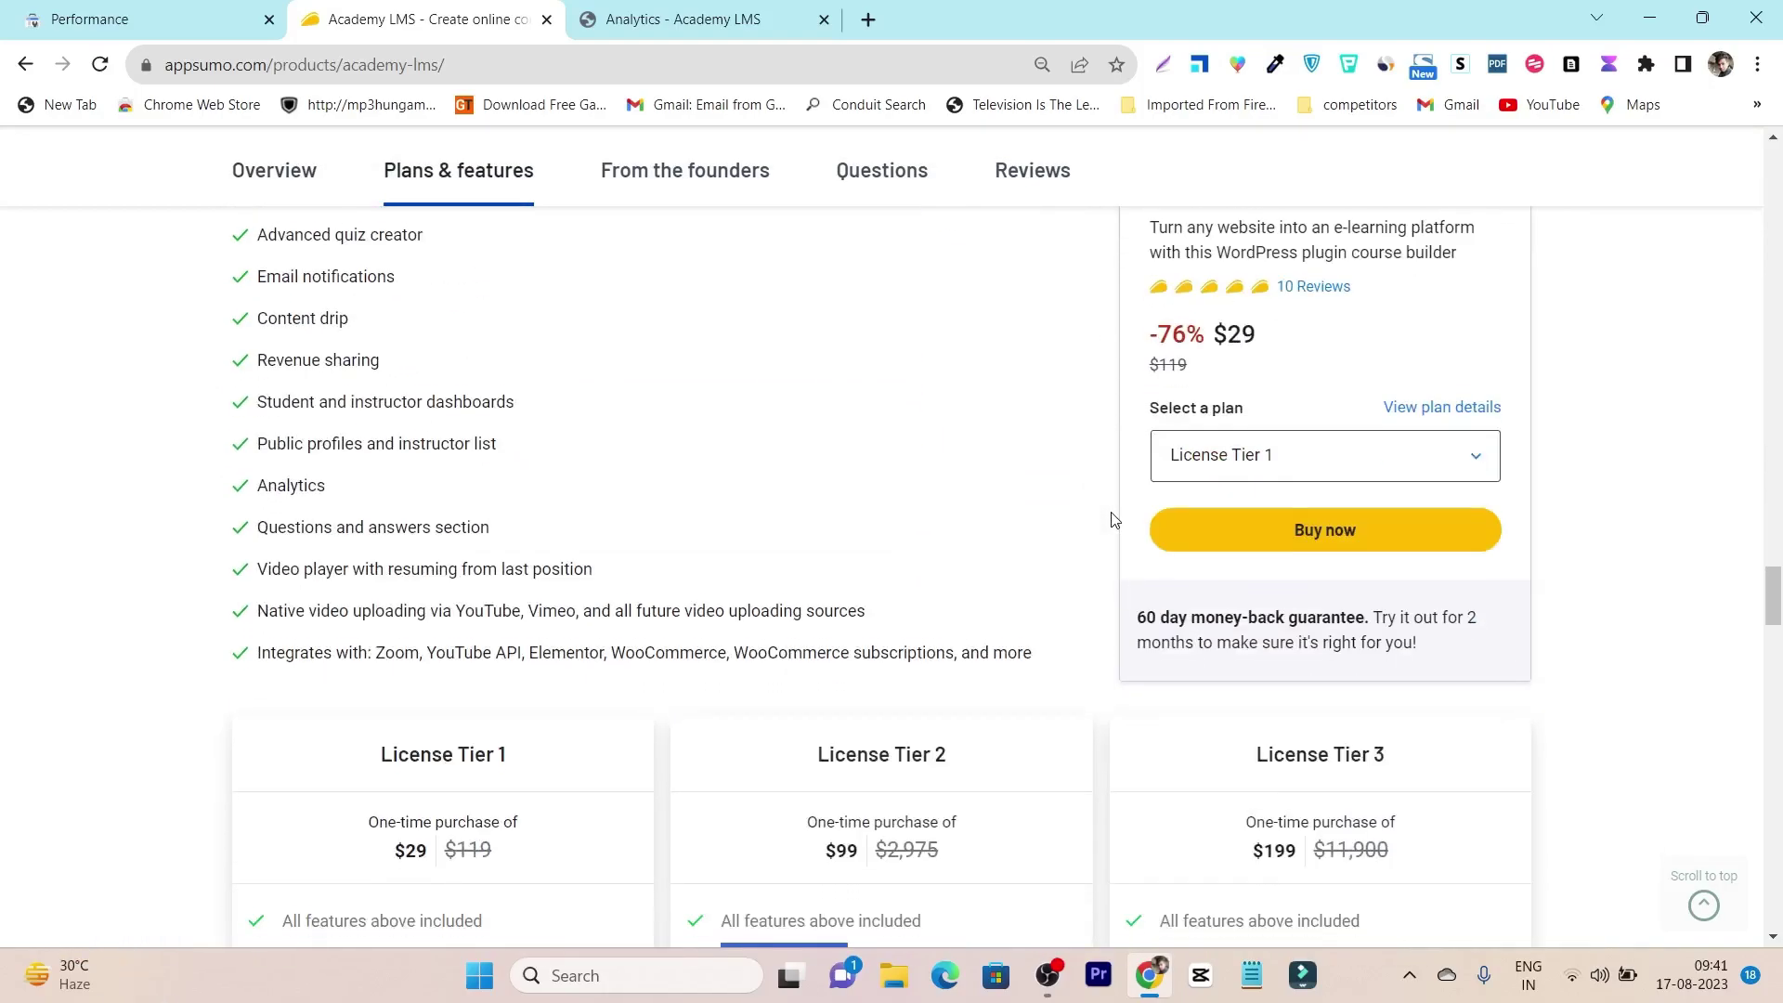
{"action": "scroll", "coordinate": [1114, 520], "scroll_direction": "down", "scroll_amount": 10}
{"action": "scroll", "coordinate": [1110, 521], "scroll_direction": "up", "scroll_amount": 13}
{"action": "scroll", "coordinate": [1118, 534], "scroll_direction": "up", "scroll_amount": 18}
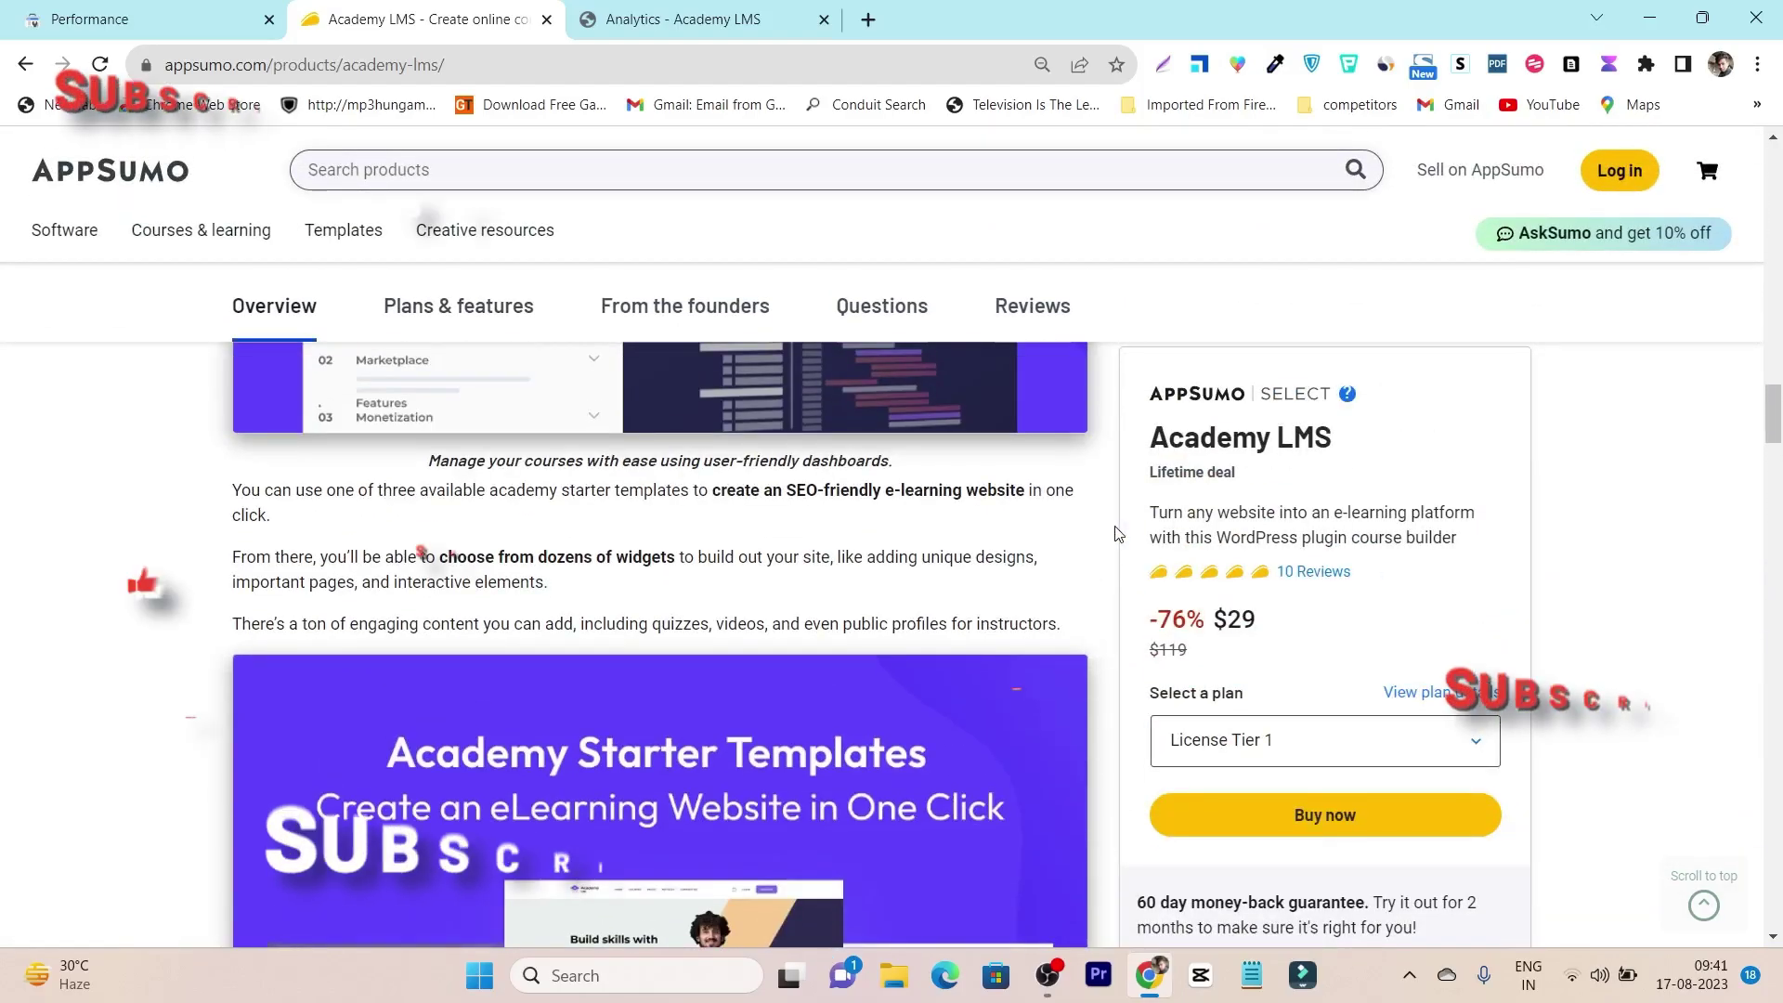